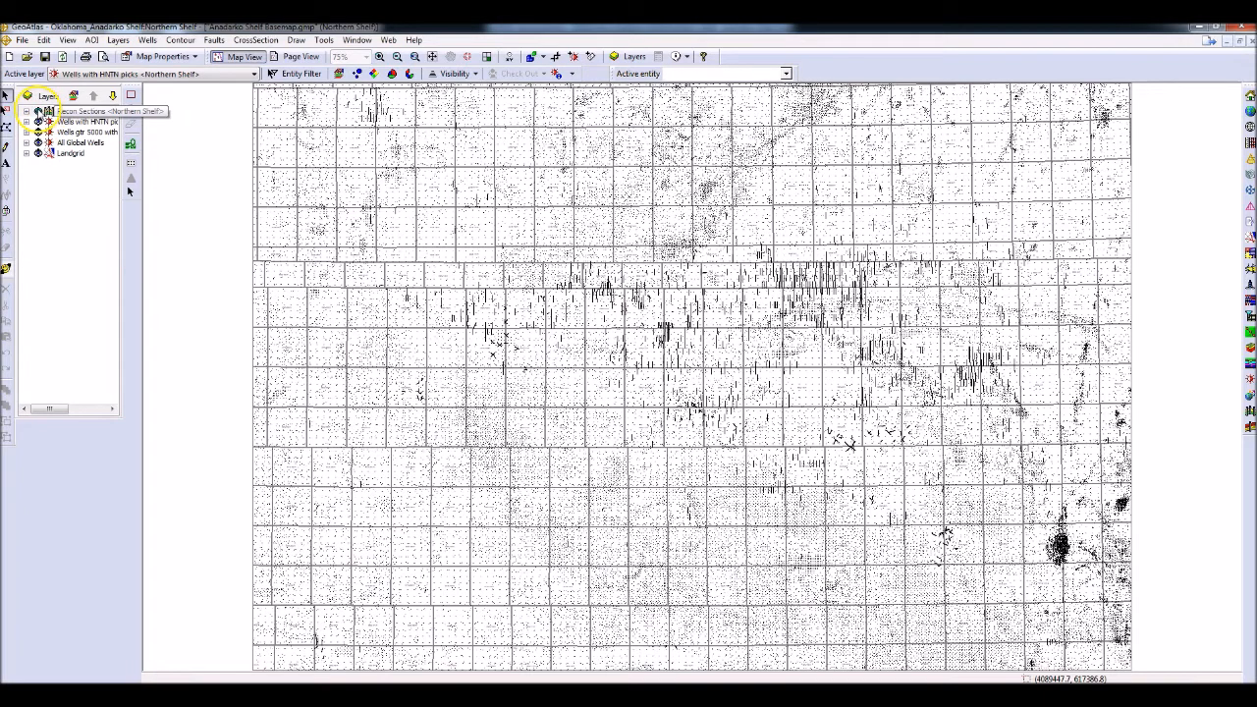
# Show the Recon Sections layer on the basemap and make it the active layer
pyautogui.click(38, 111)
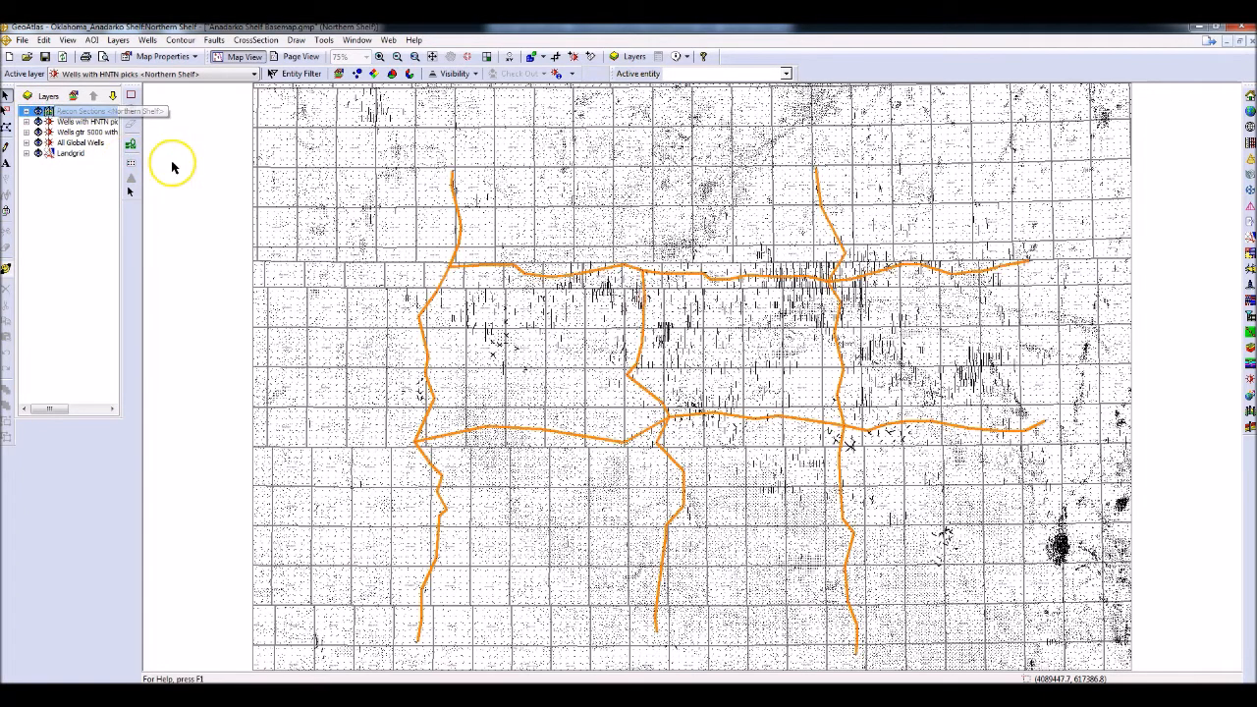
pyautogui.click(153, 74)
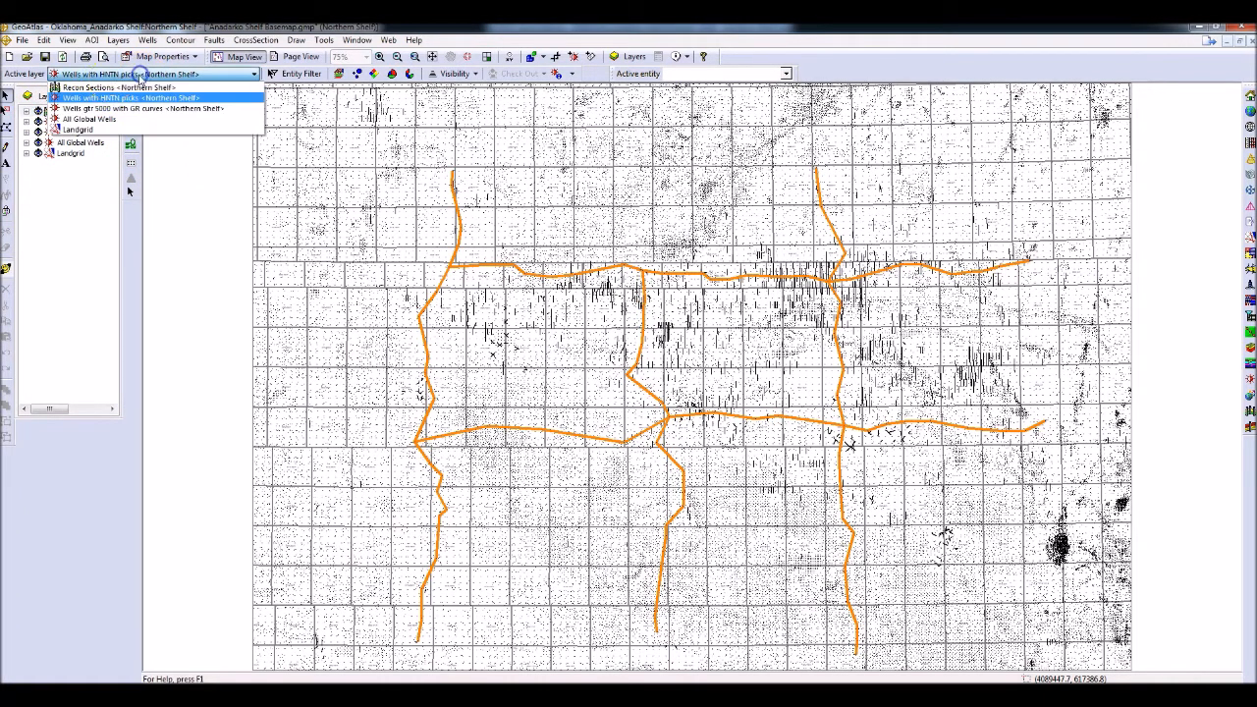
pyautogui.click(98, 87)
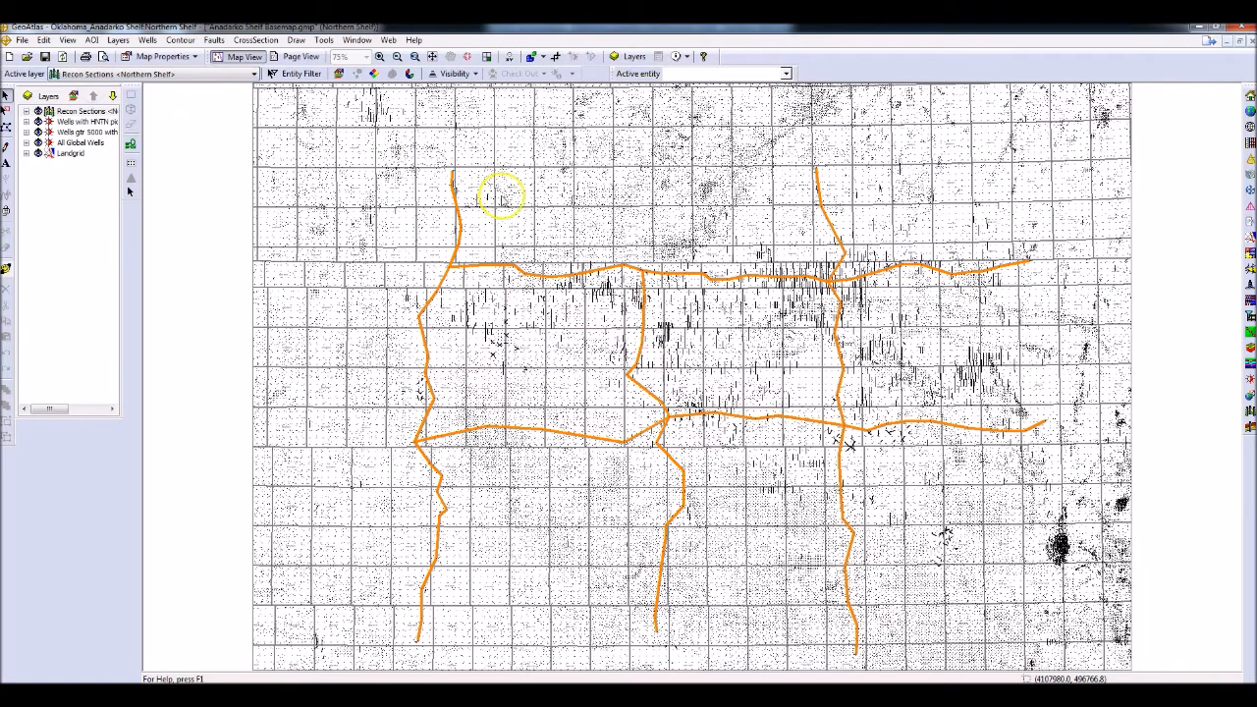
# Open the central north-south cross section line, Recon N-S1, in XSection and maximize its window
pyautogui.click(638, 362)
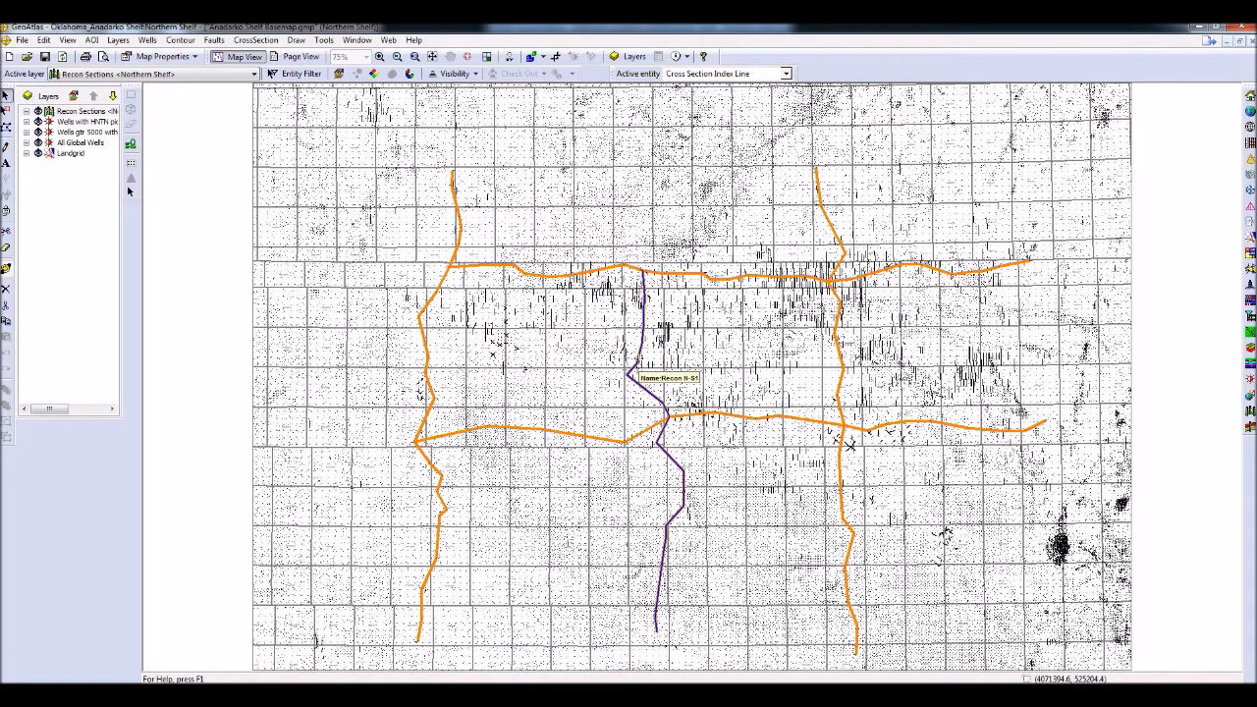
pyautogui.rightClick(636, 361)
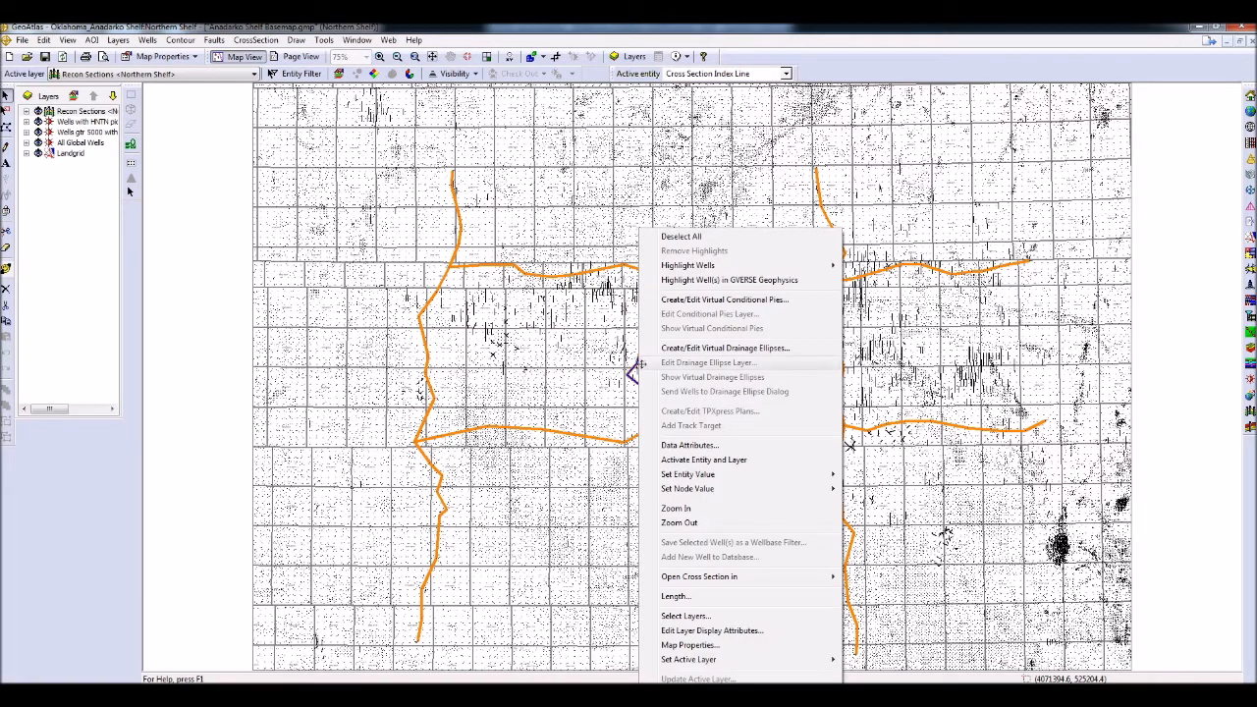
pyautogui.click(732, 577)
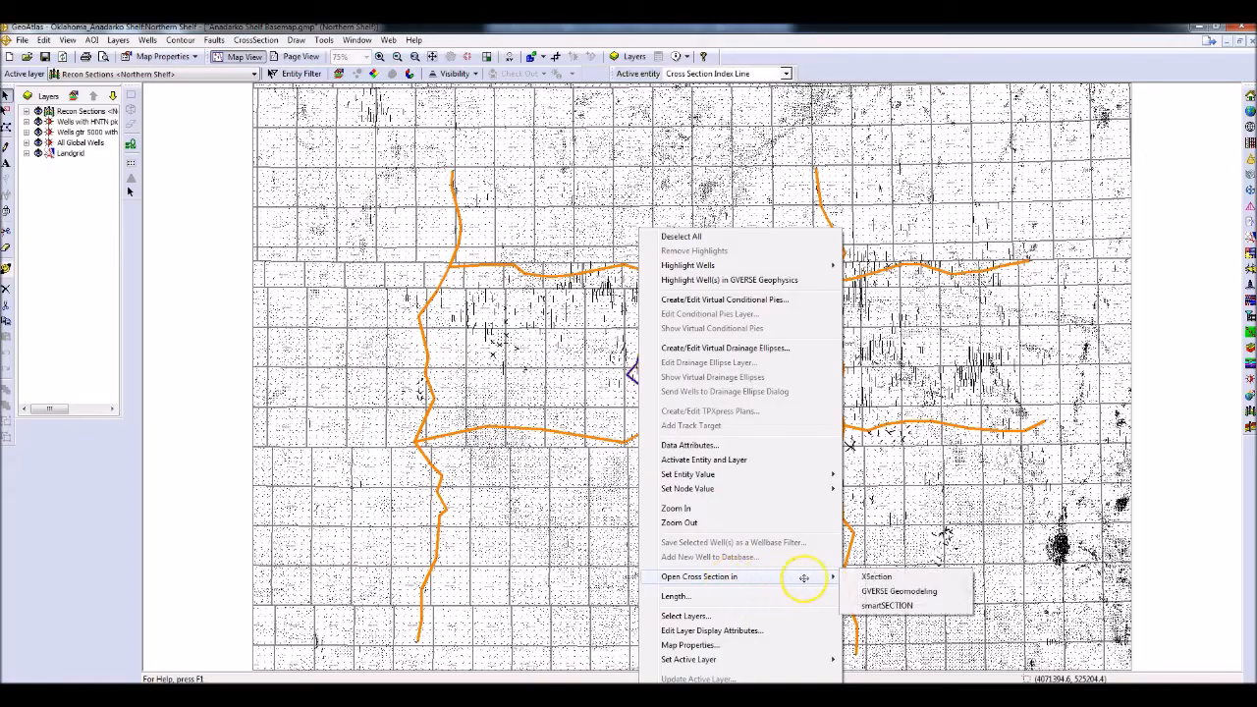
pyautogui.click(877, 577)
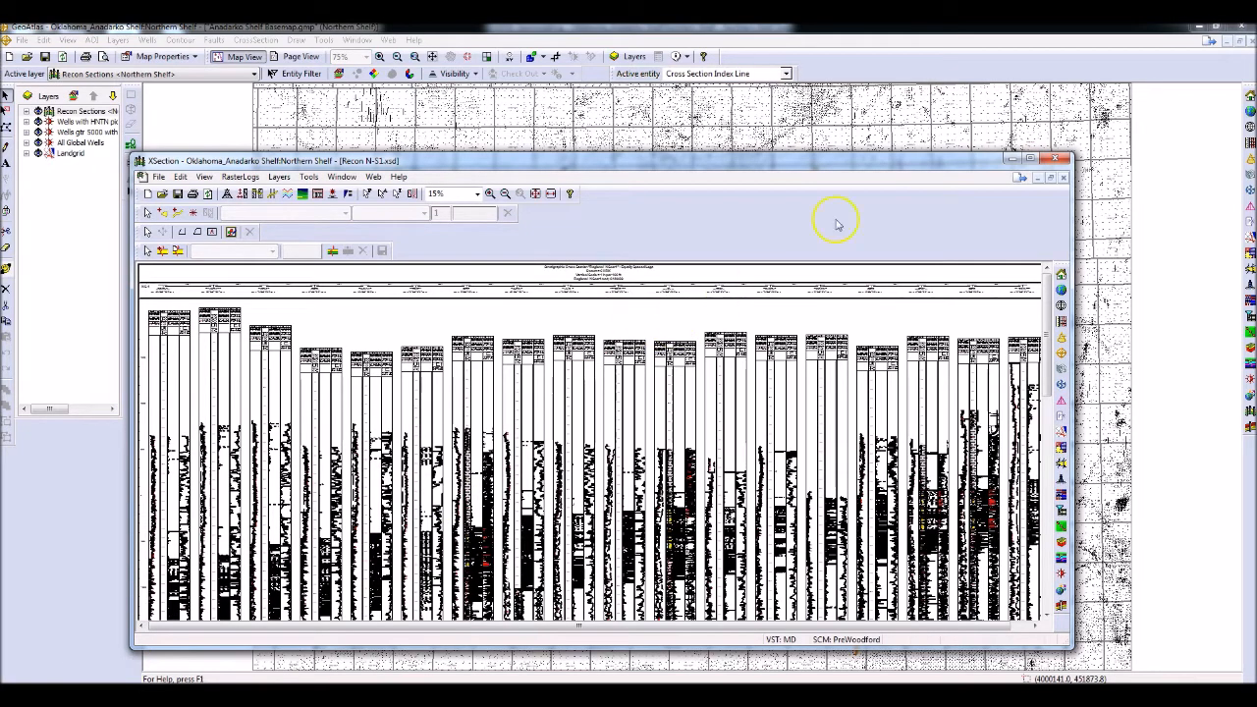
pyautogui.click(1030, 160)
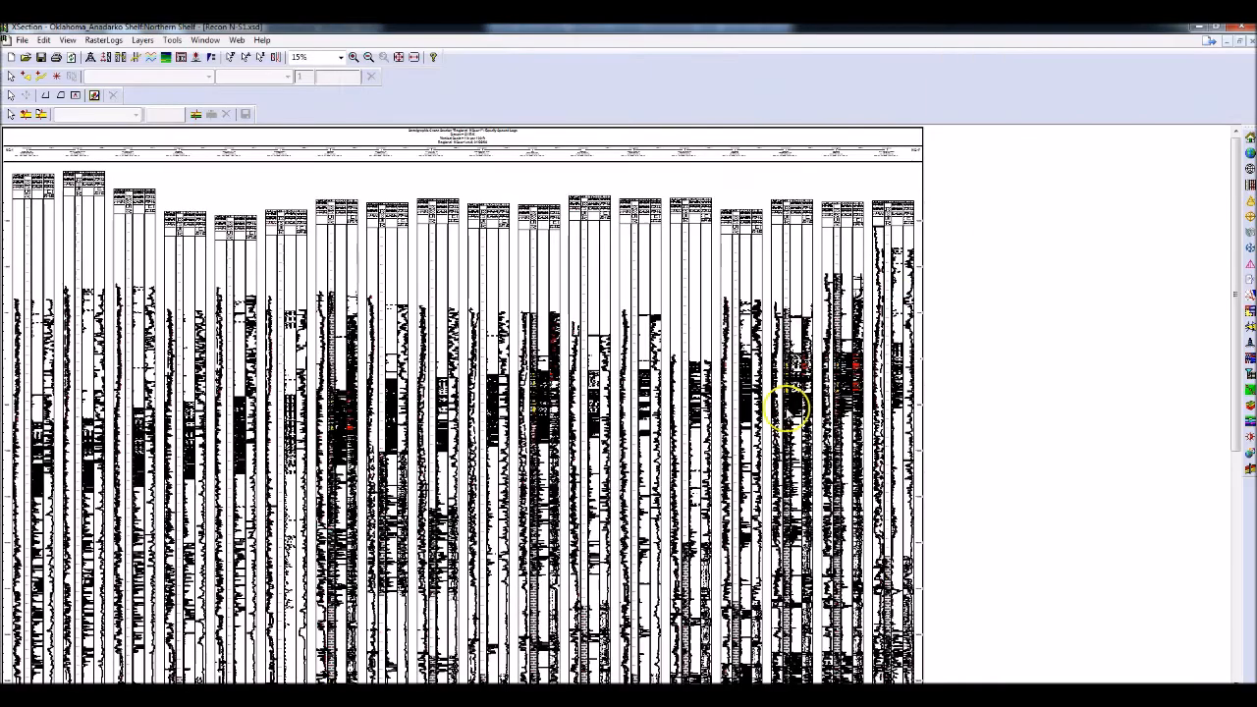
# View the cross section's well with the completion date 7/24/2007 in WellBase
pyautogui.scroll(-5, 736, 442)
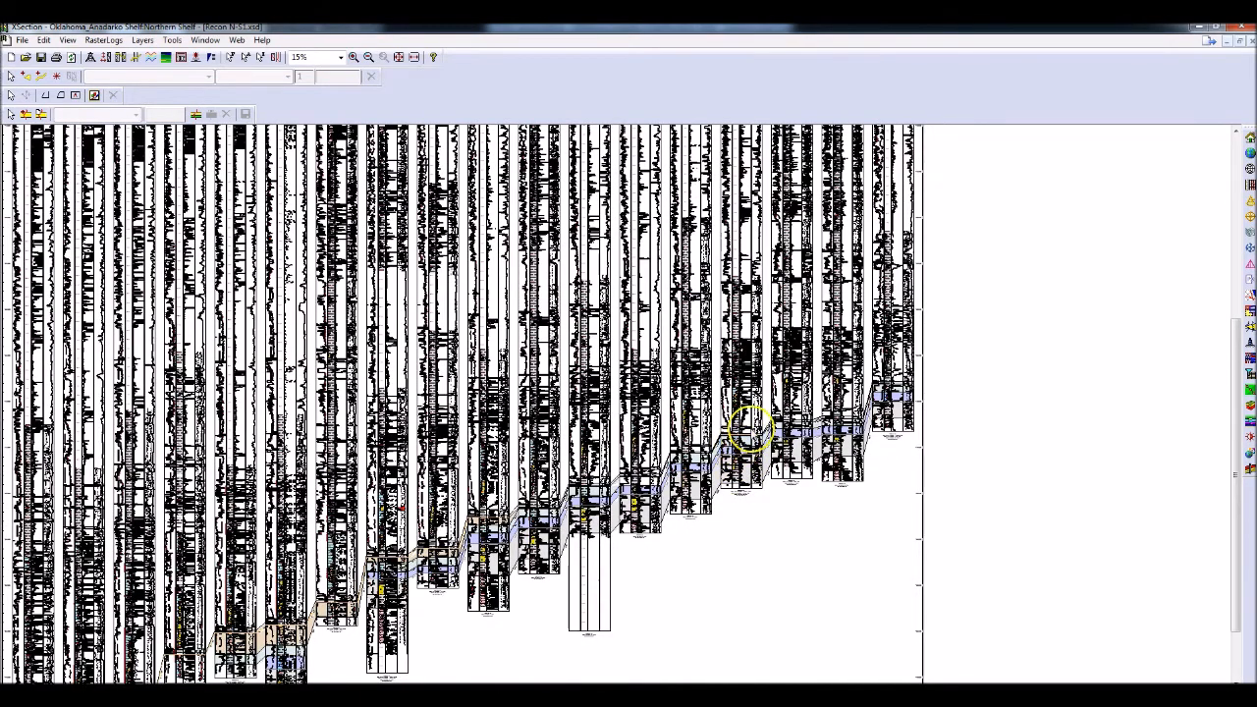
pyautogui.click(353, 57)
pyautogui.moveTo(605, 391); pyautogui.dragTo(814, 505)
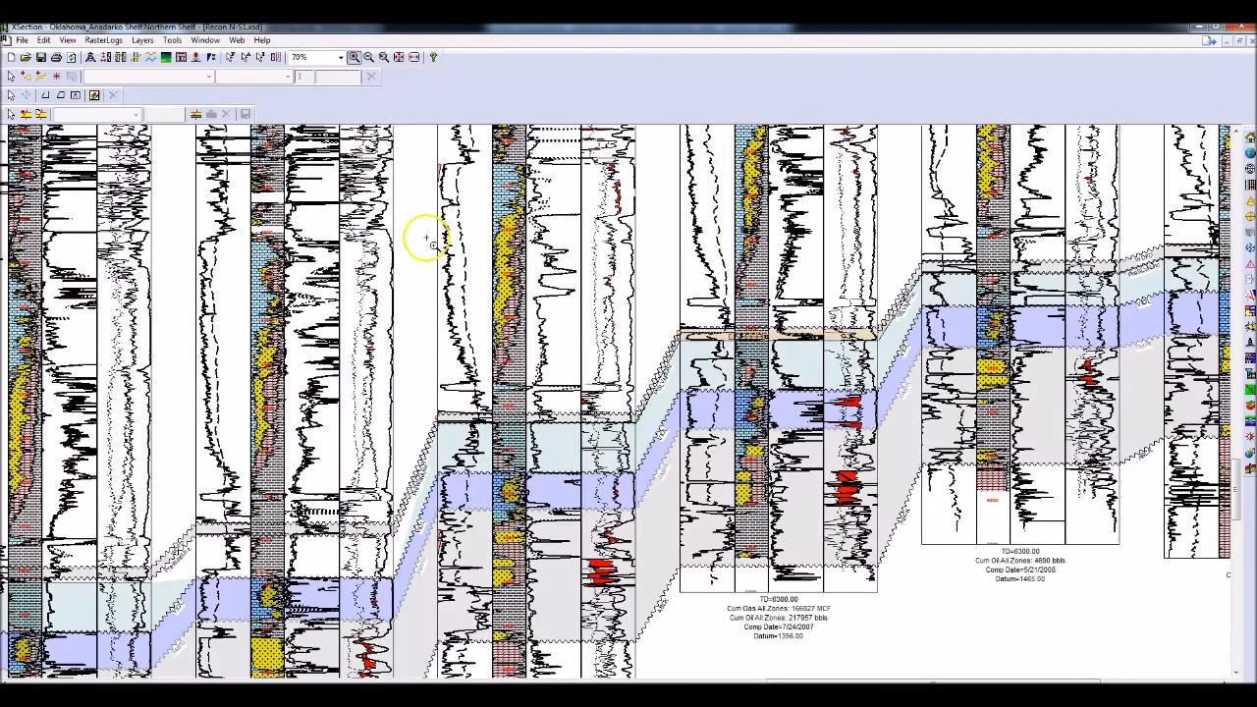
pyautogui.click(352, 57)
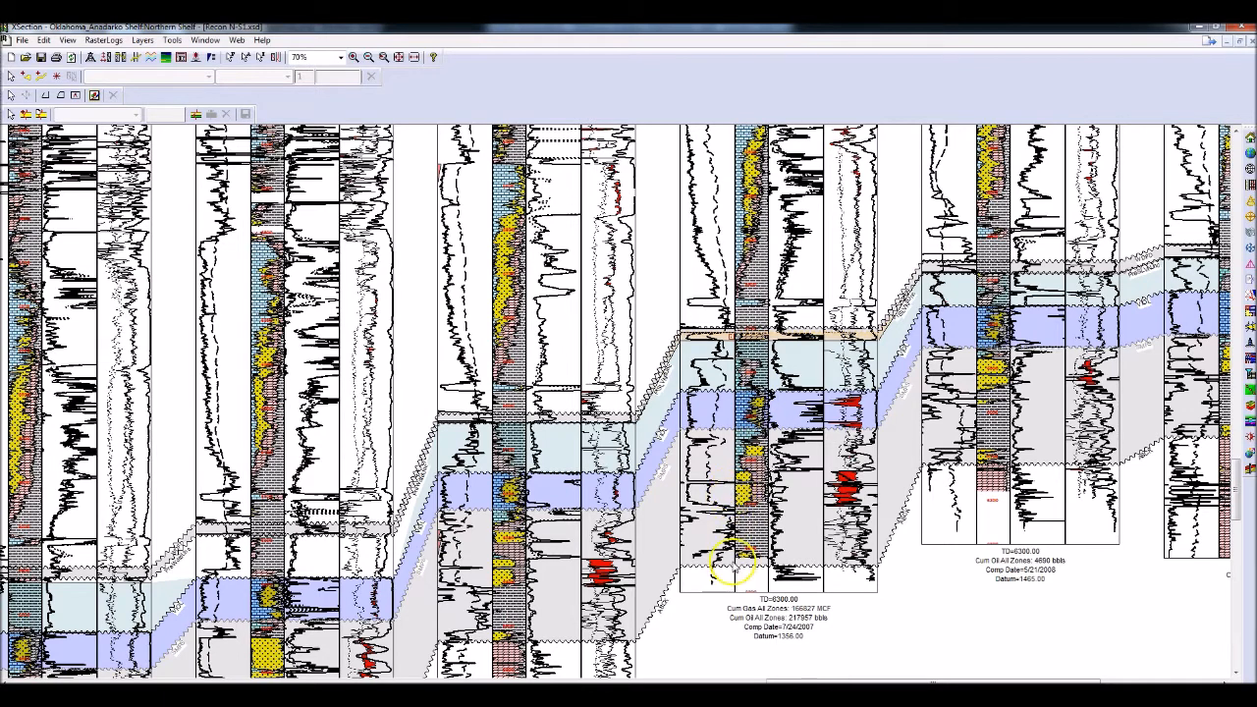
pyautogui.click(748, 333)
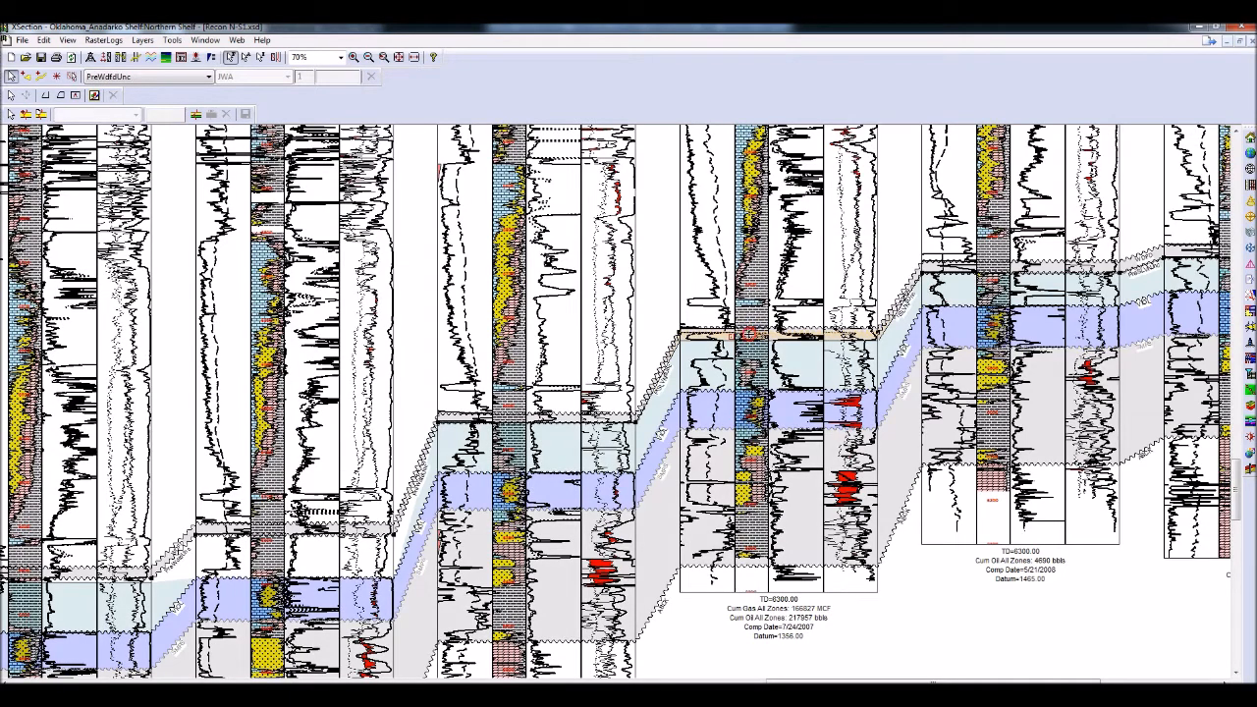
pyautogui.rightClick(748, 333)
pyautogui.rightClick(746, 422)
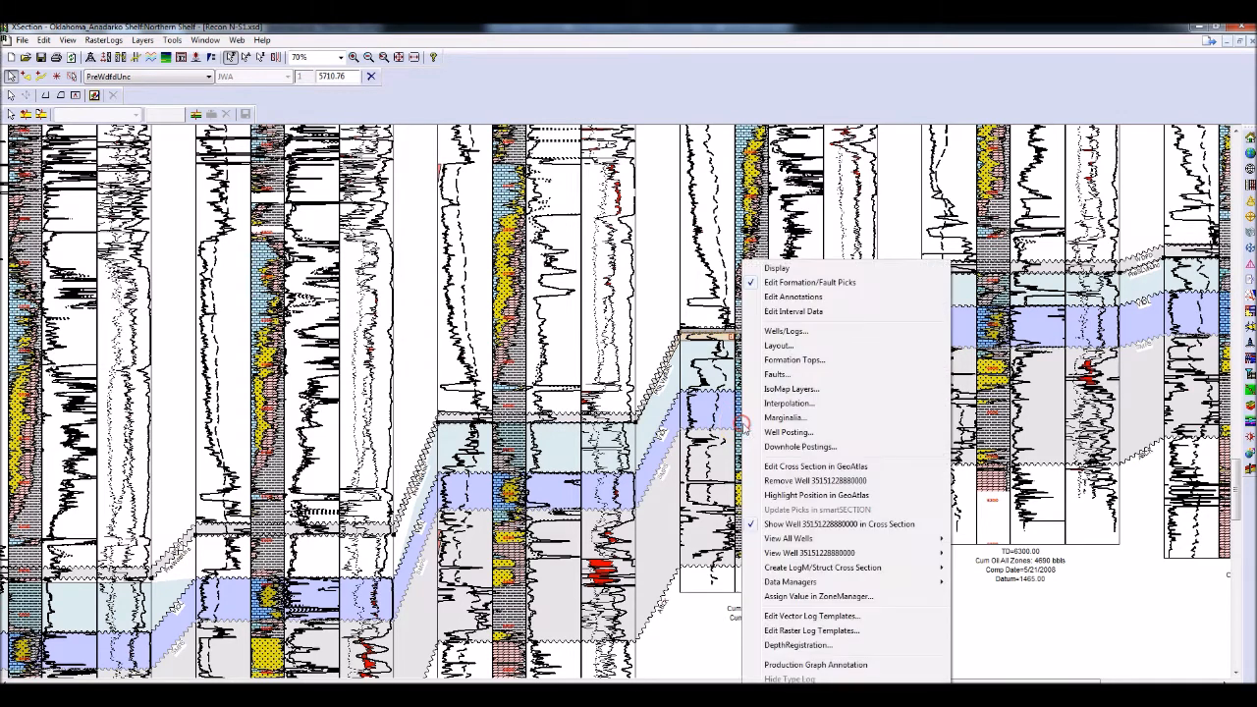
pyautogui.moveTo(943, 554)
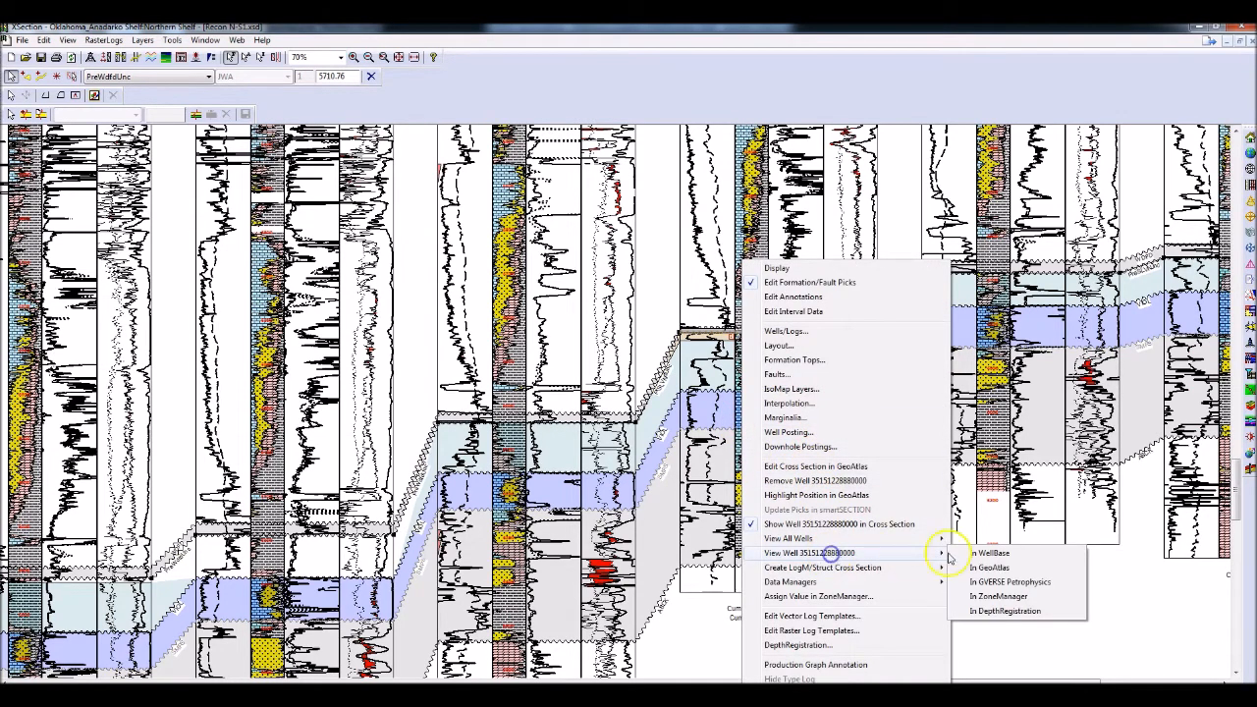
pyautogui.click(1000, 554)
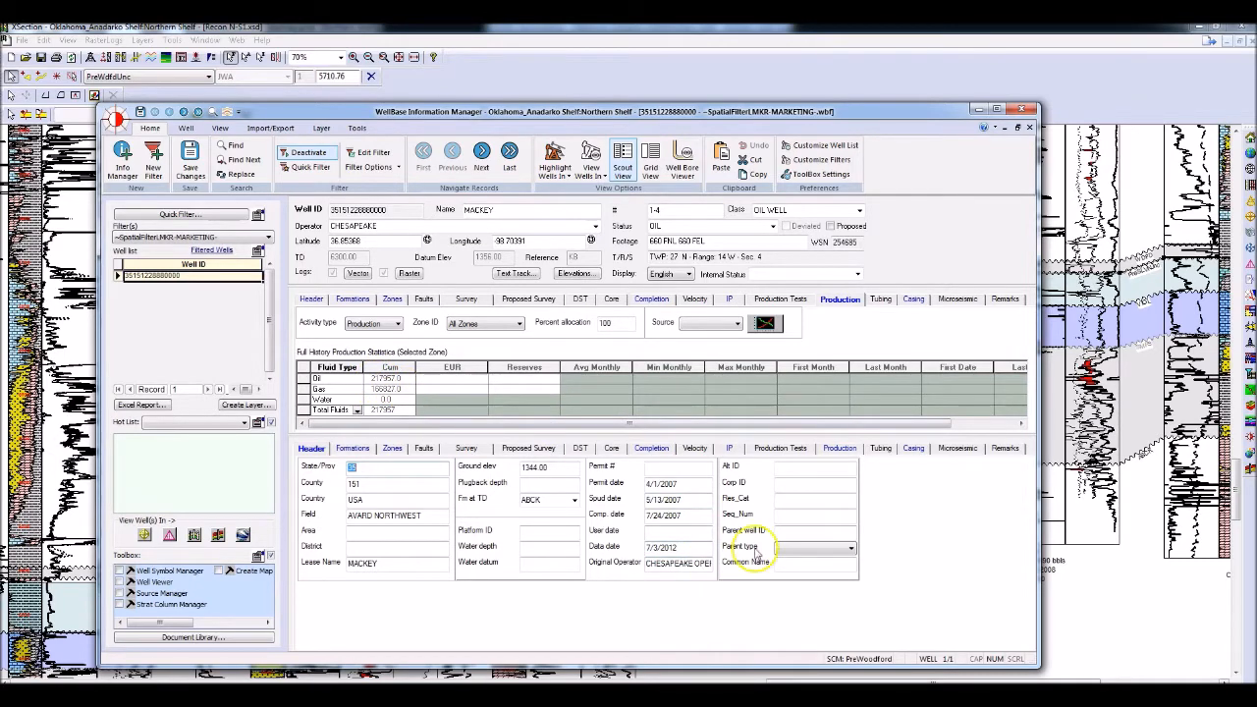
# View the well's Rate vs. Time production analysis, close it, and minimize the well record and WellBase
pyautogui.click(764, 327)
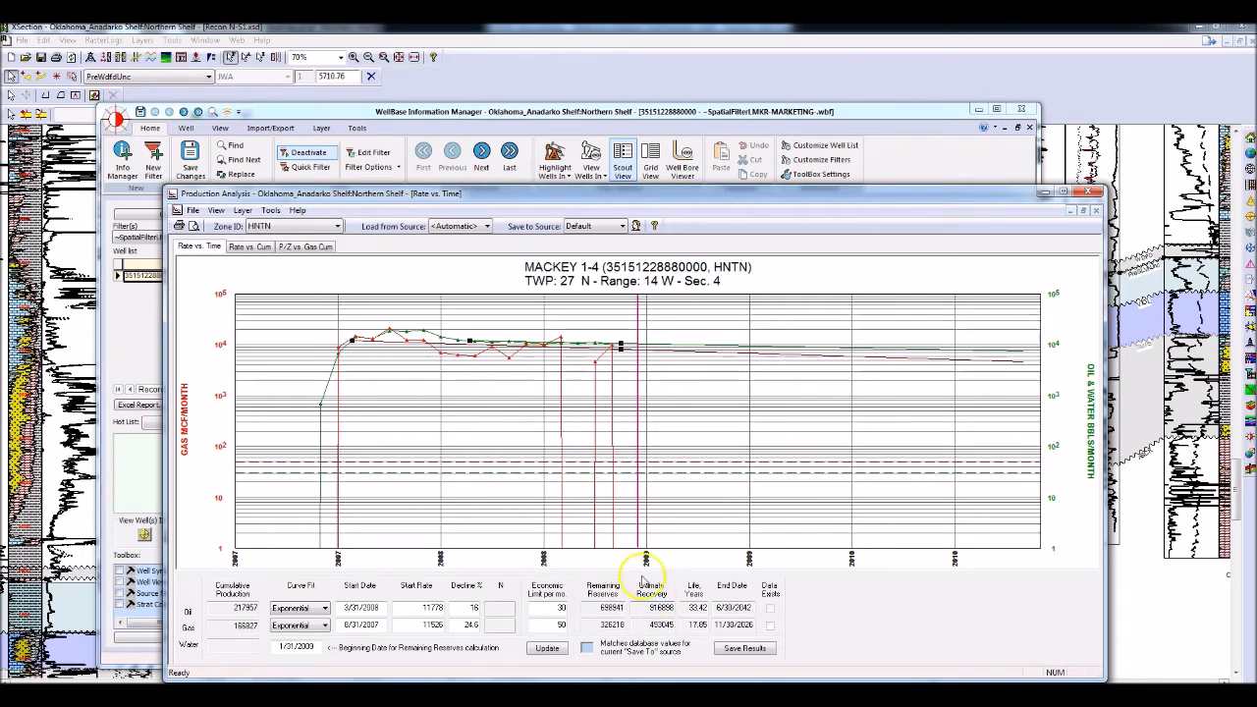
pyautogui.click(1094, 192)
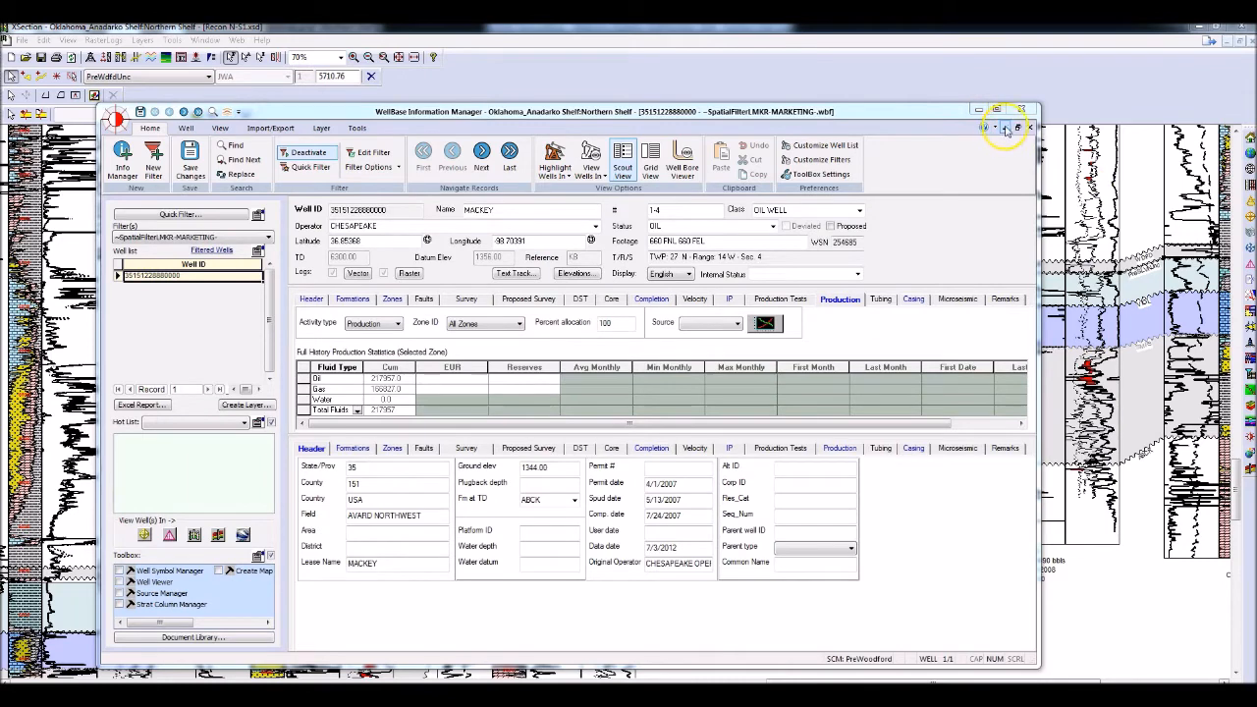
pyautogui.click(1004, 128)
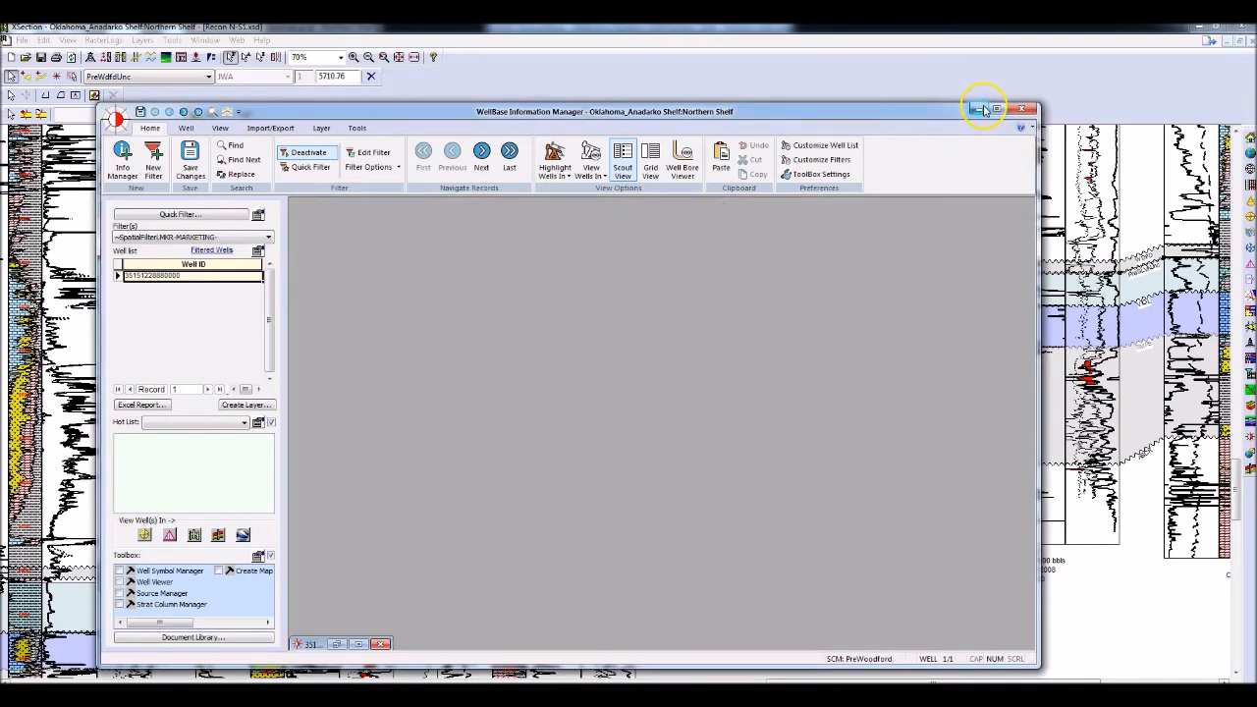
pyautogui.click(980, 109)
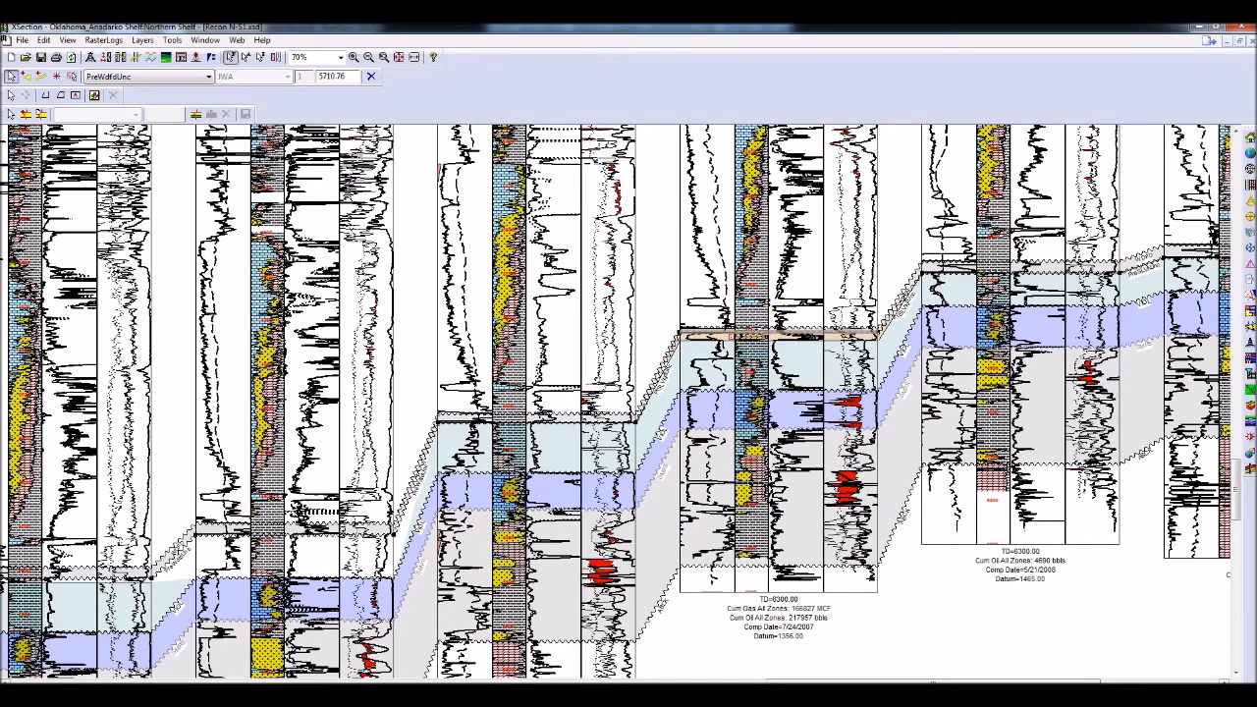
pyautogui.click(755, 327)
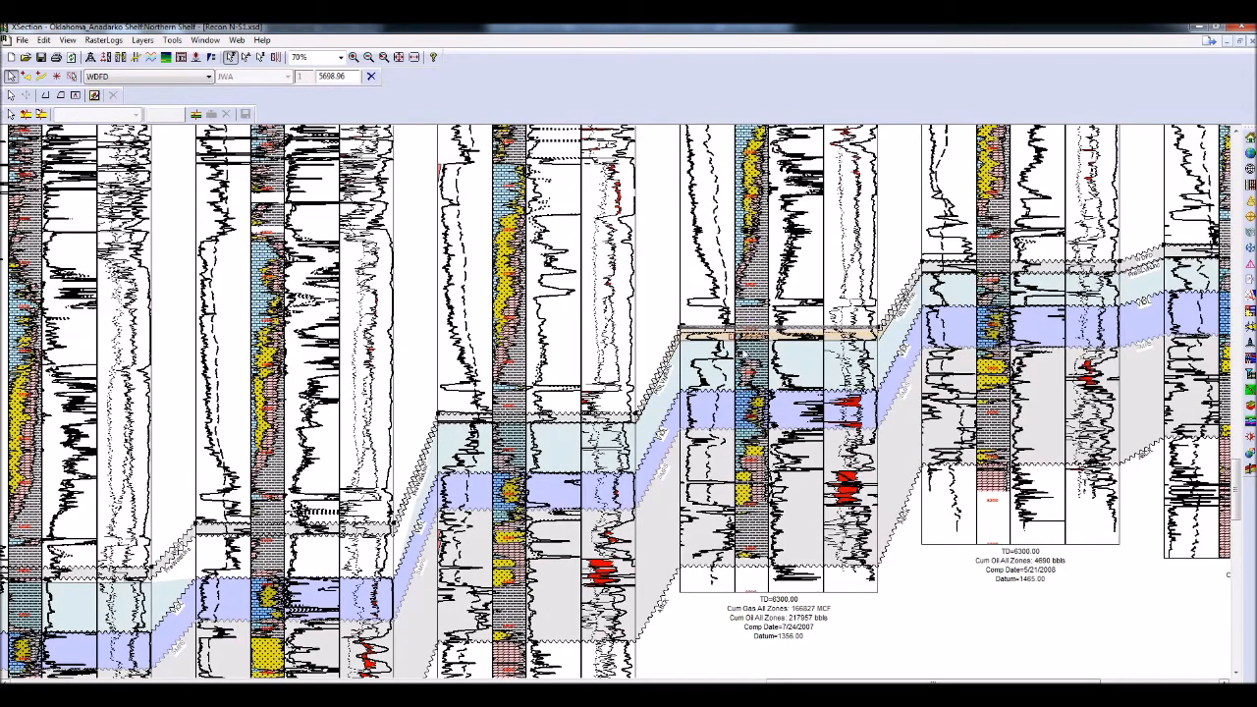
pyautogui.click(208, 78)
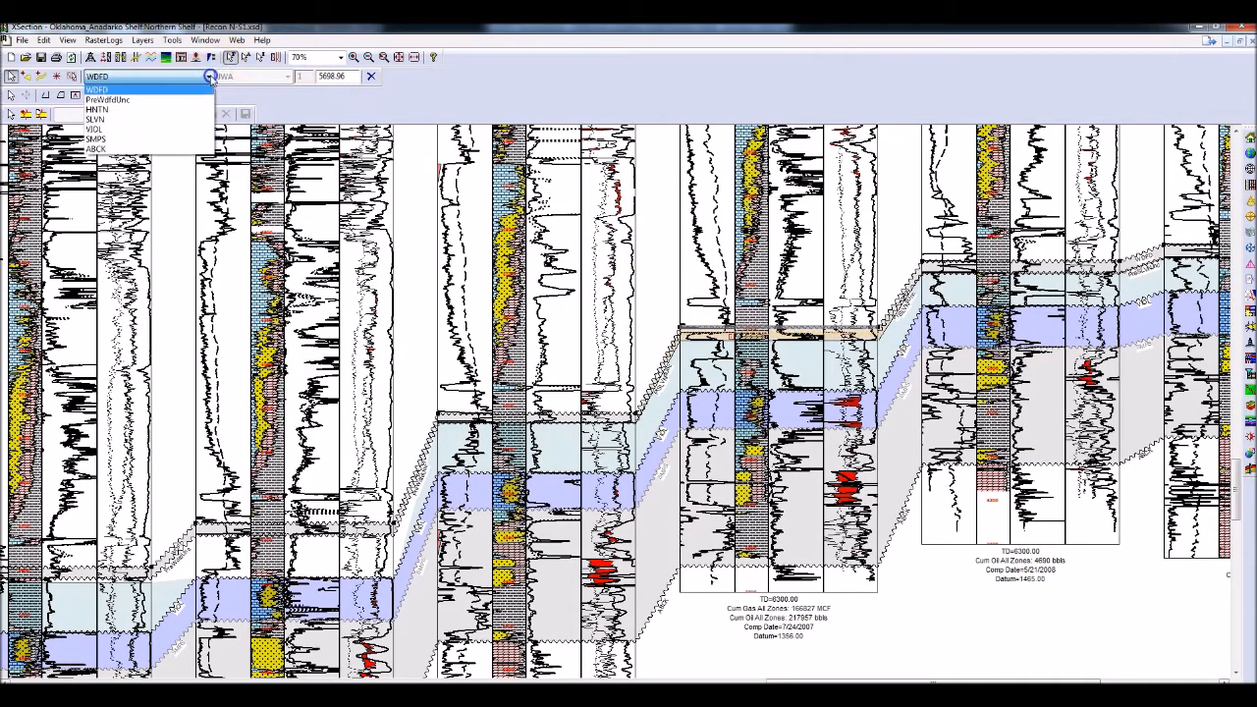
pyautogui.click(125, 97)
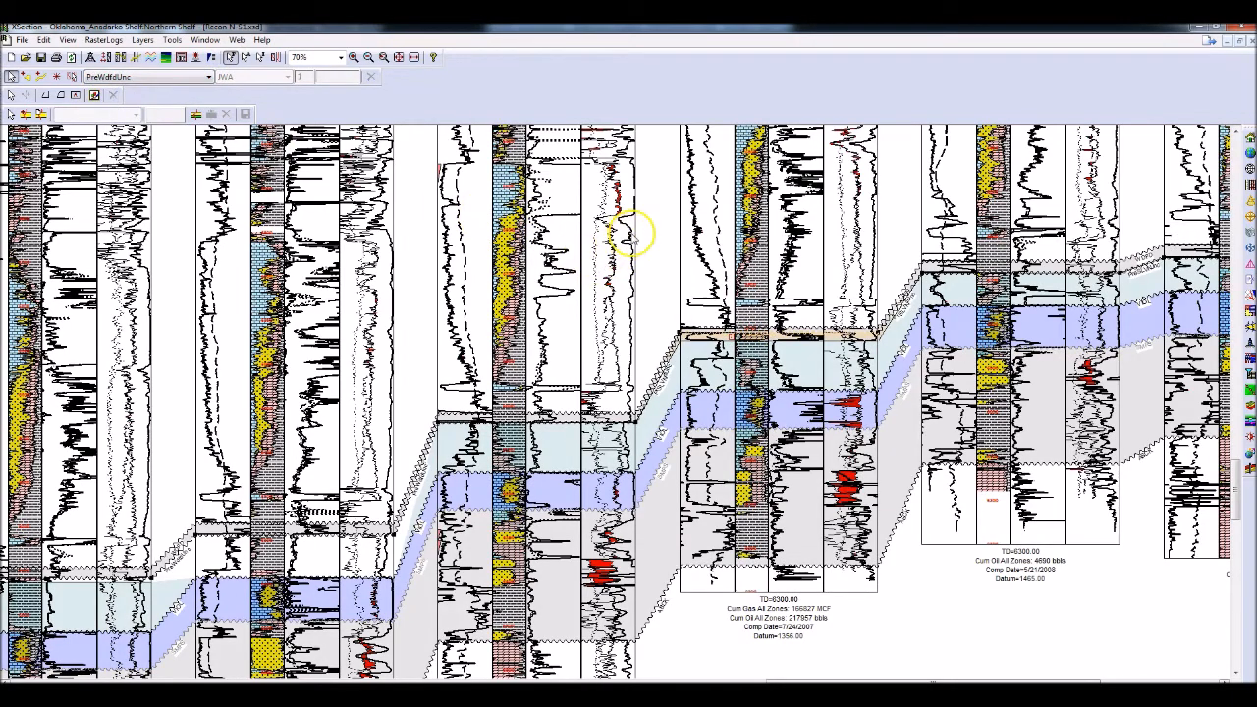
pyautogui.rightClick(746, 318)
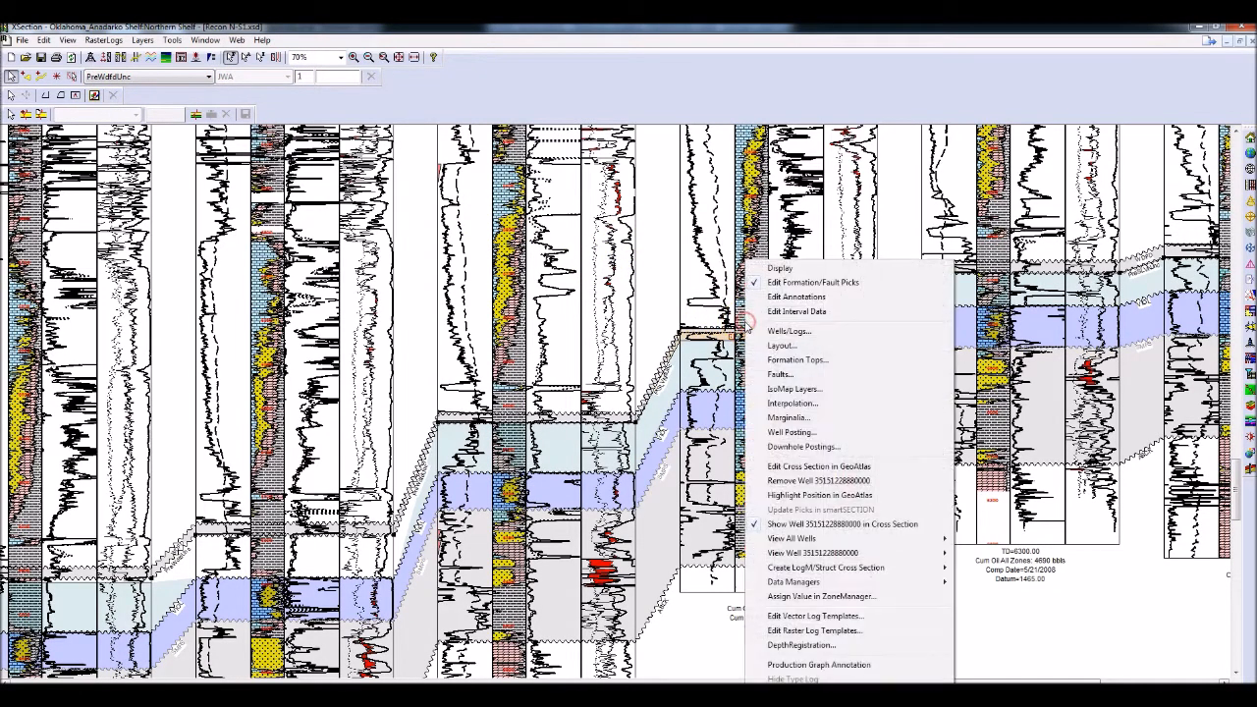
# Flatten the cross section stratigraphically on the WDFD formation top
pyautogui.click(729, 326)
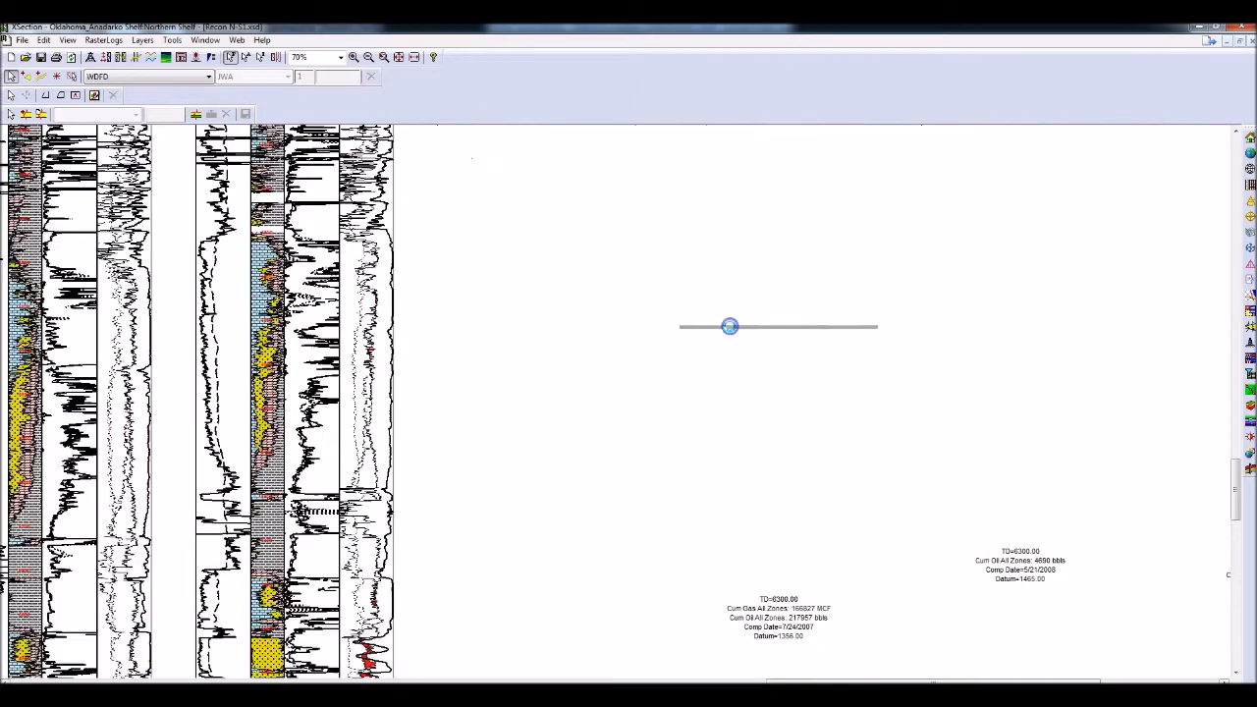
pyautogui.rightClick(729, 326)
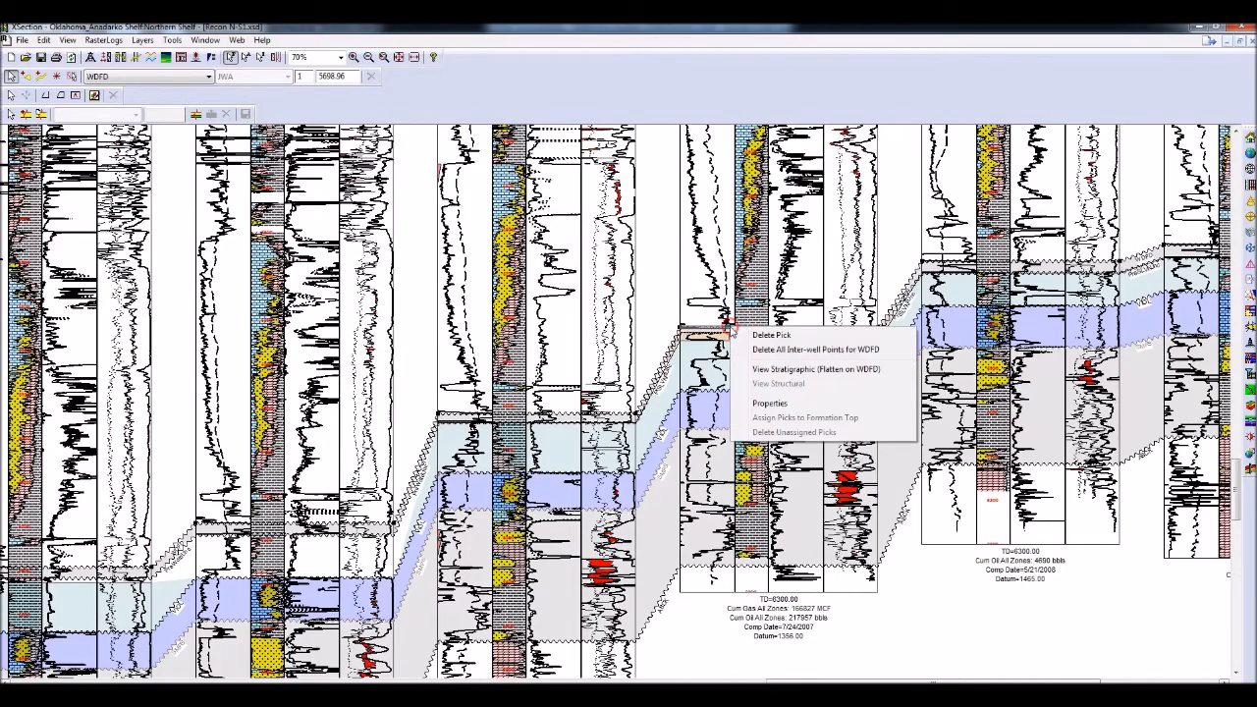
pyautogui.click(781, 371)
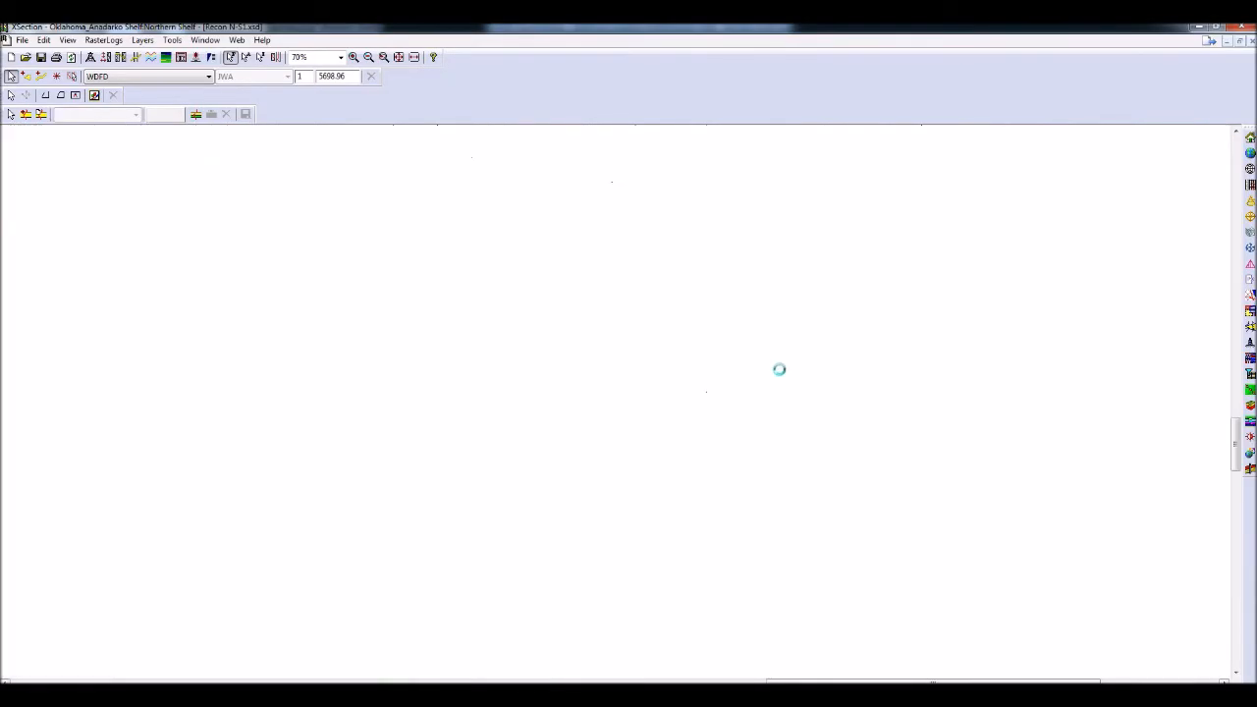
# Examine the formation intervals below the WDFD datum from well to well along the flattened cross section
pyautogui.scroll(-5, 778, 380)
pyautogui.scroll(-6, 774, 374)
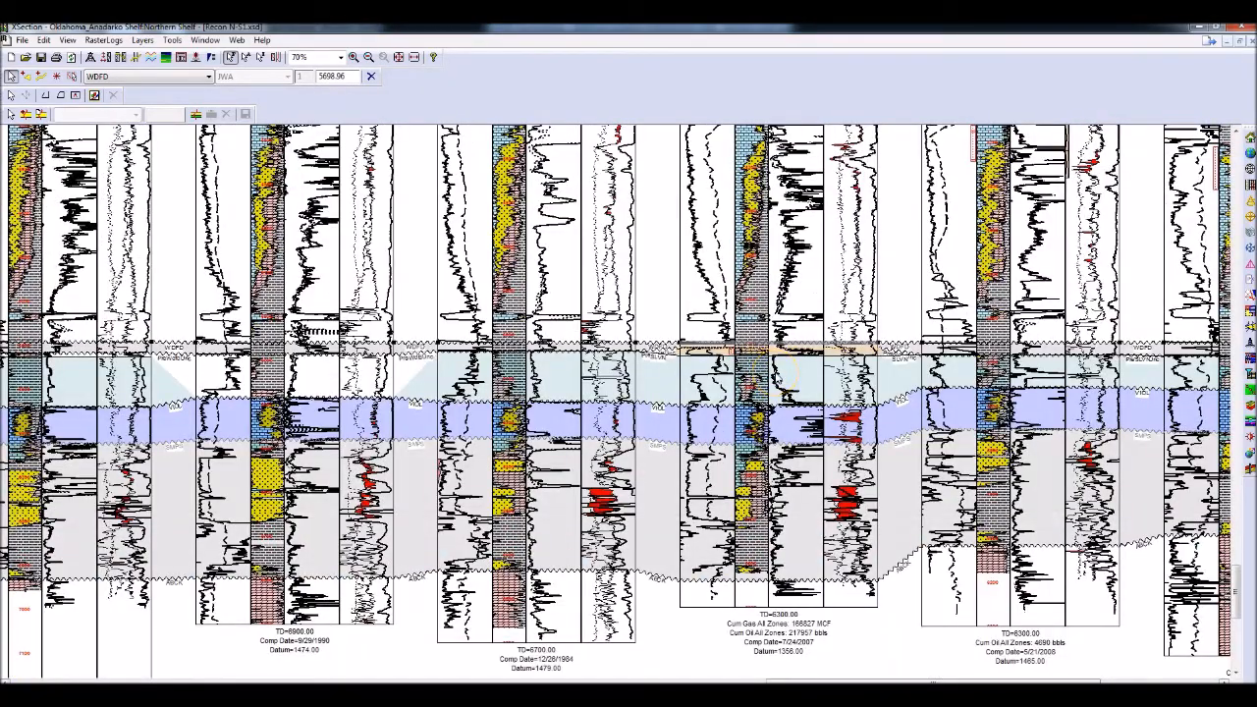
pyautogui.hscroll(-6, 779, 372)
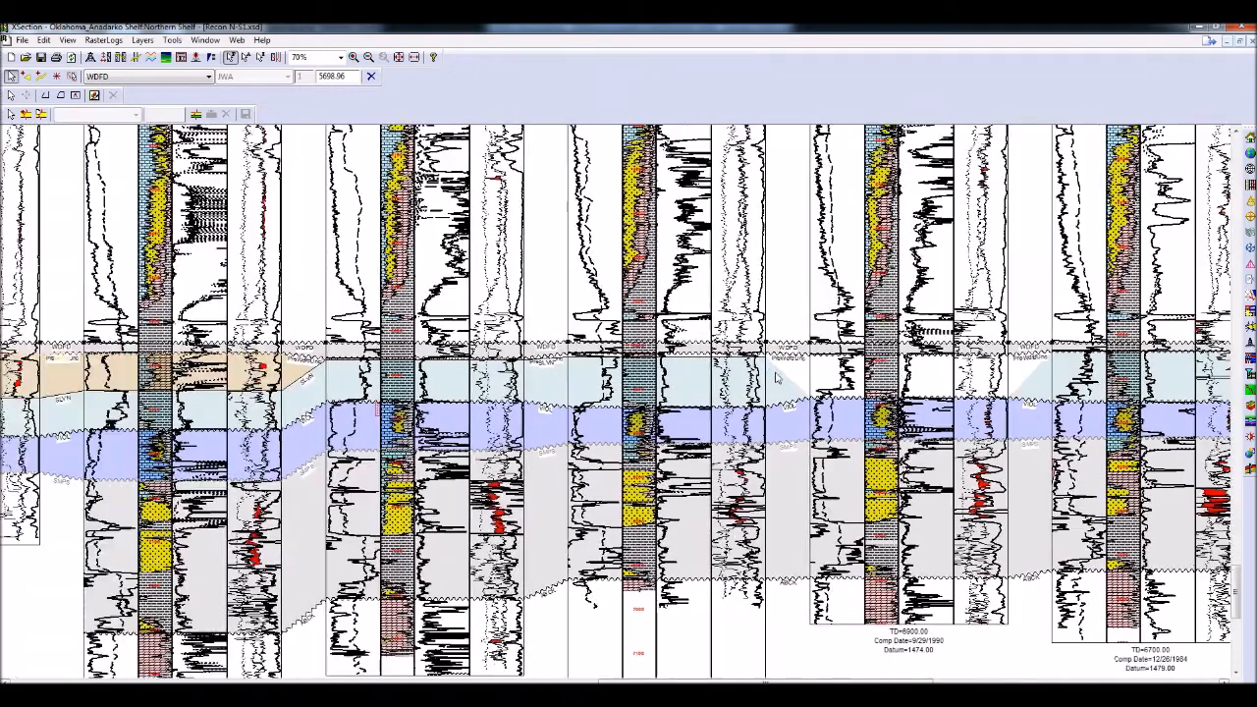
pyautogui.hscroll(-8, 776, 378)
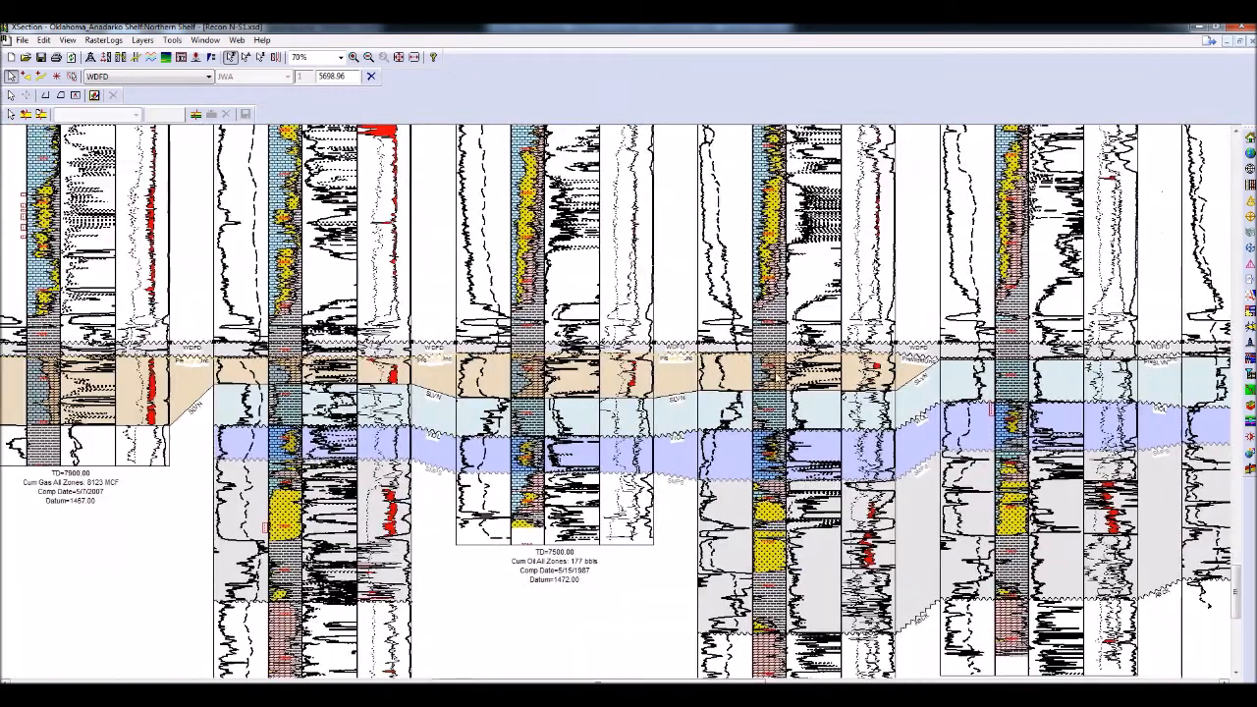
pyautogui.hscroll(-10, 776, 373)
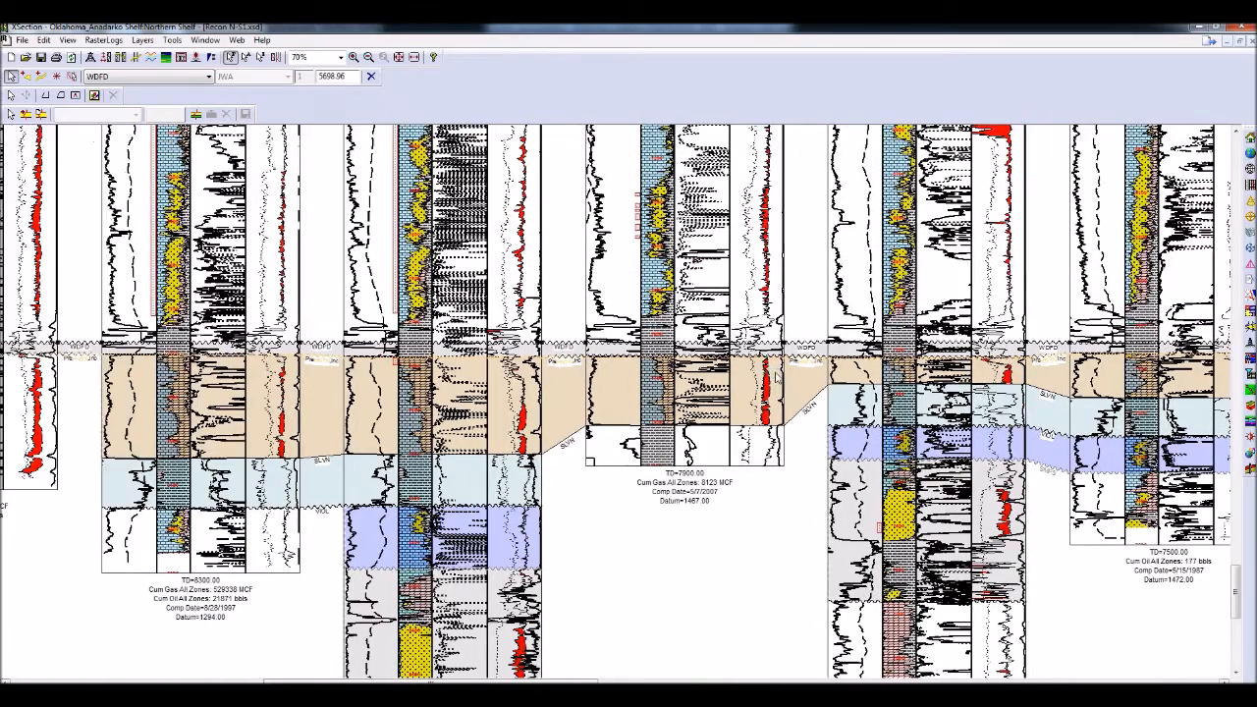
pyautogui.hscroll(-3, 774, 373)
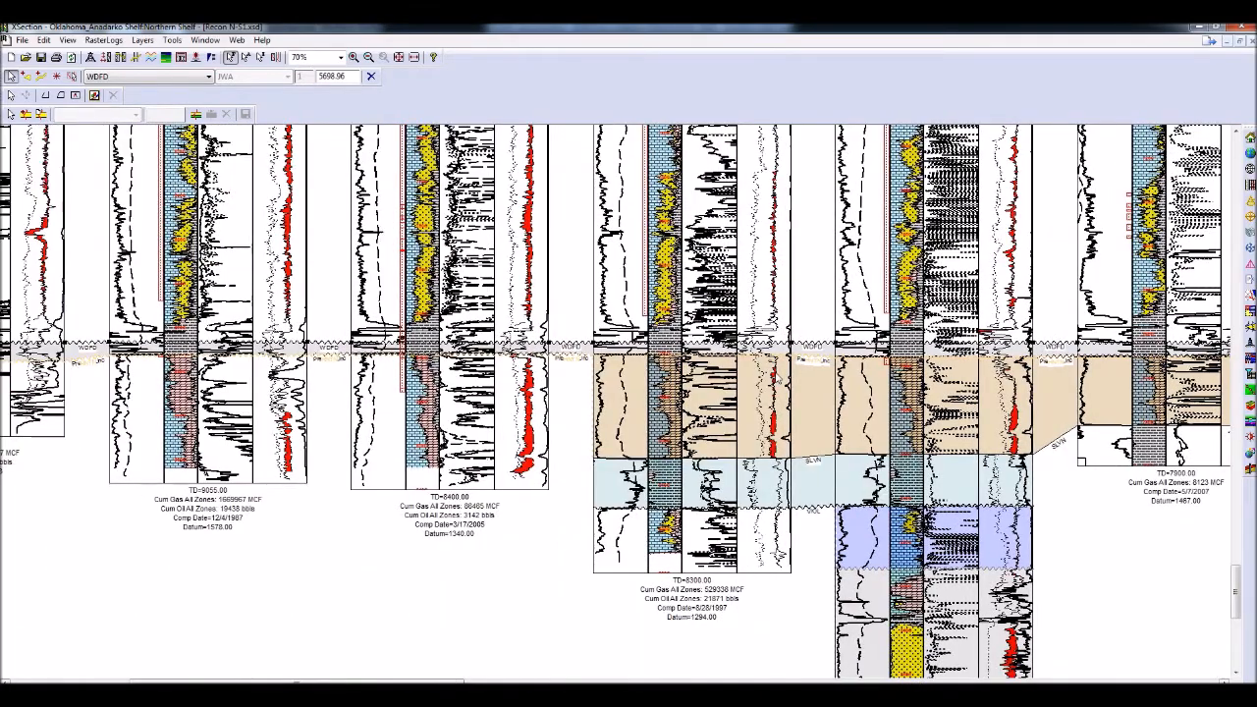
pyautogui.hscroll(12, 776, 373)
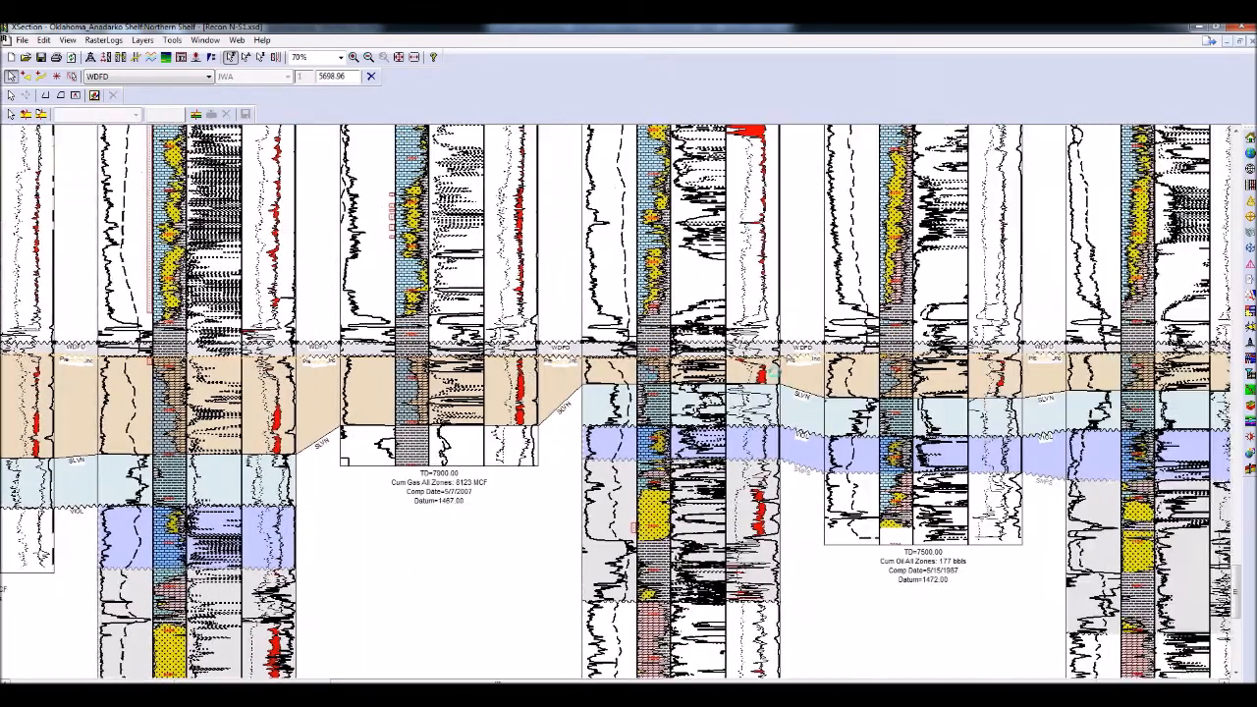
pyautogui.hscroll(10, 773, 372)
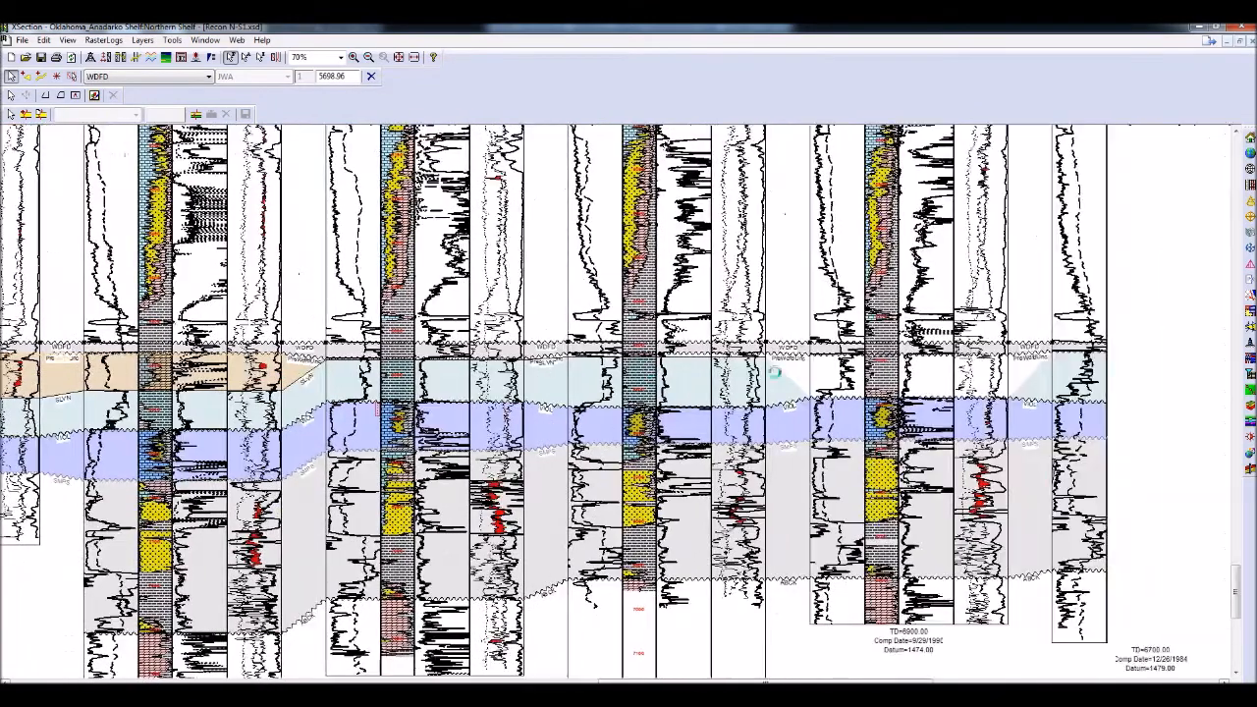
pyautogui.hscroll(8, 773, 378)
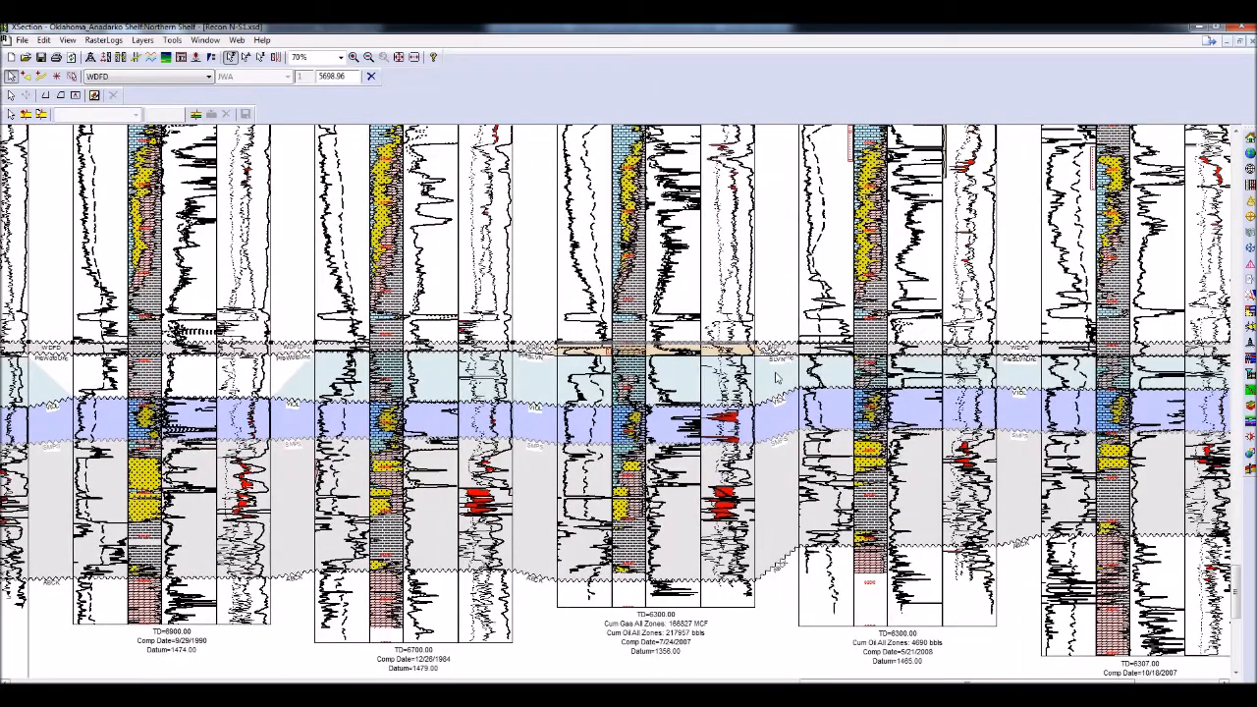
# Close the Recon N-S1 cross section without saving changes and switch to GVERSE Geomodeling
pyautogui.click(1239, 30)
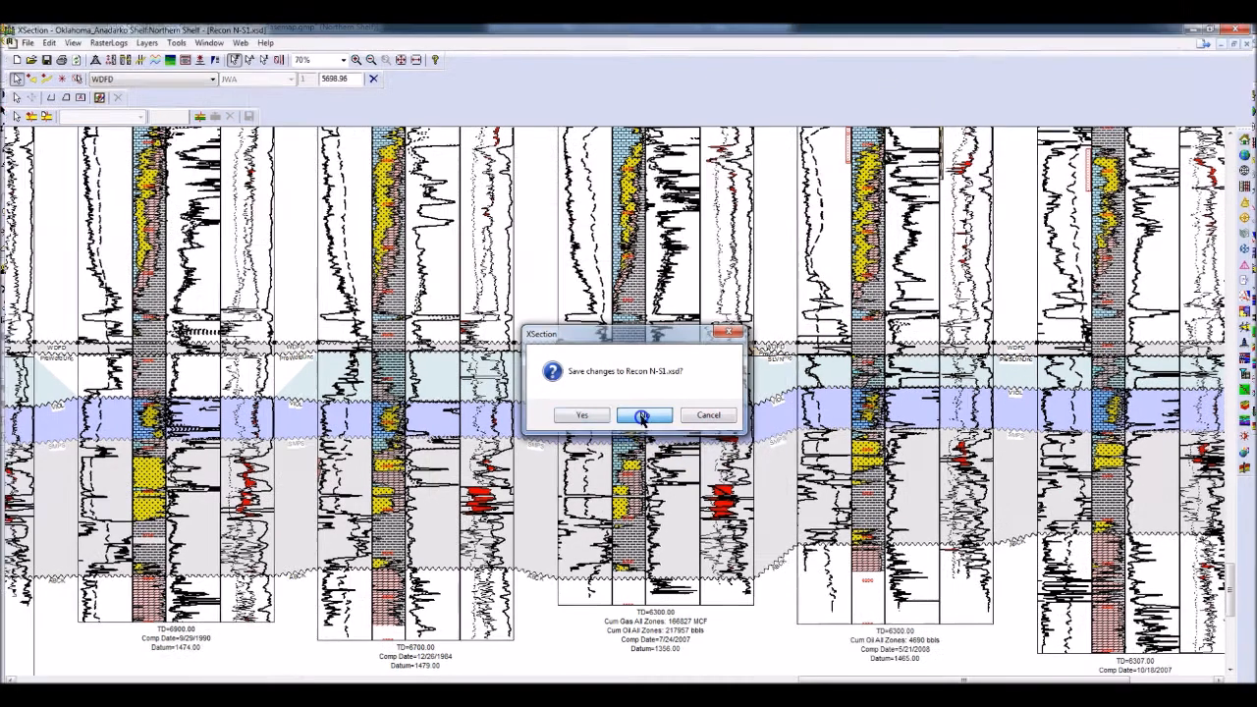
pyautogui.click(643, 416)
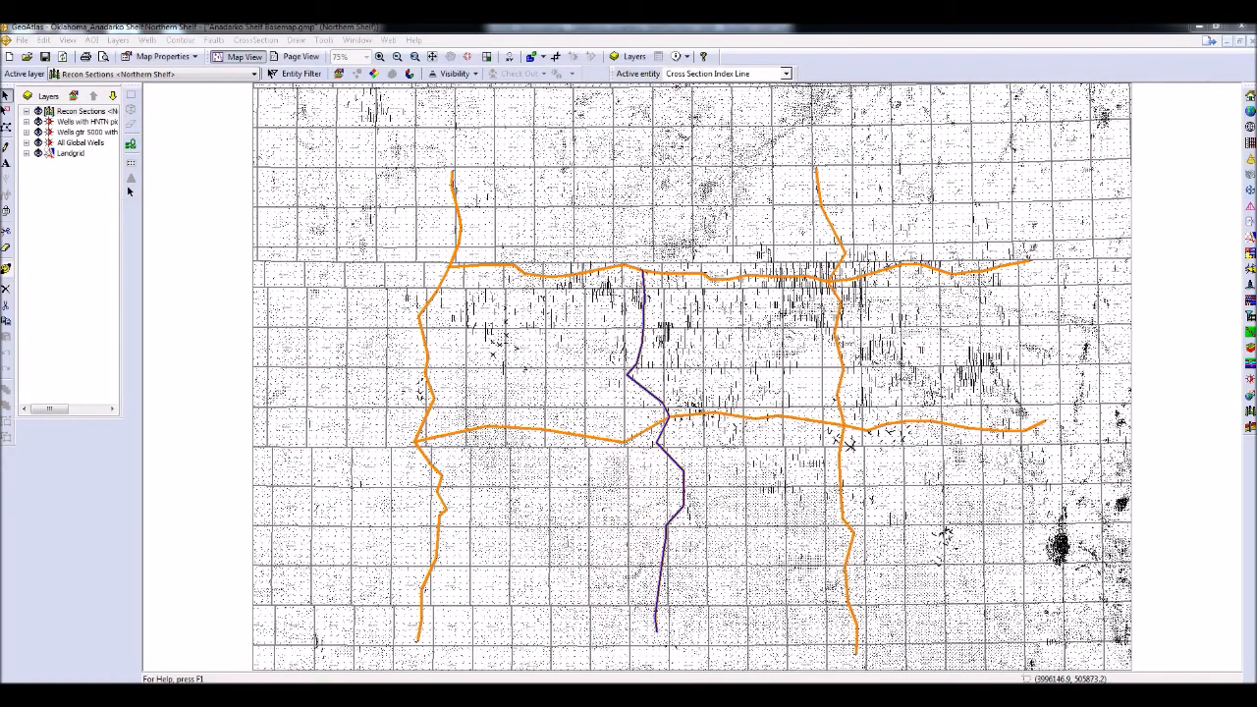
pyautogui.moveTo(546, 695)
pyautogui.click(546, 643)
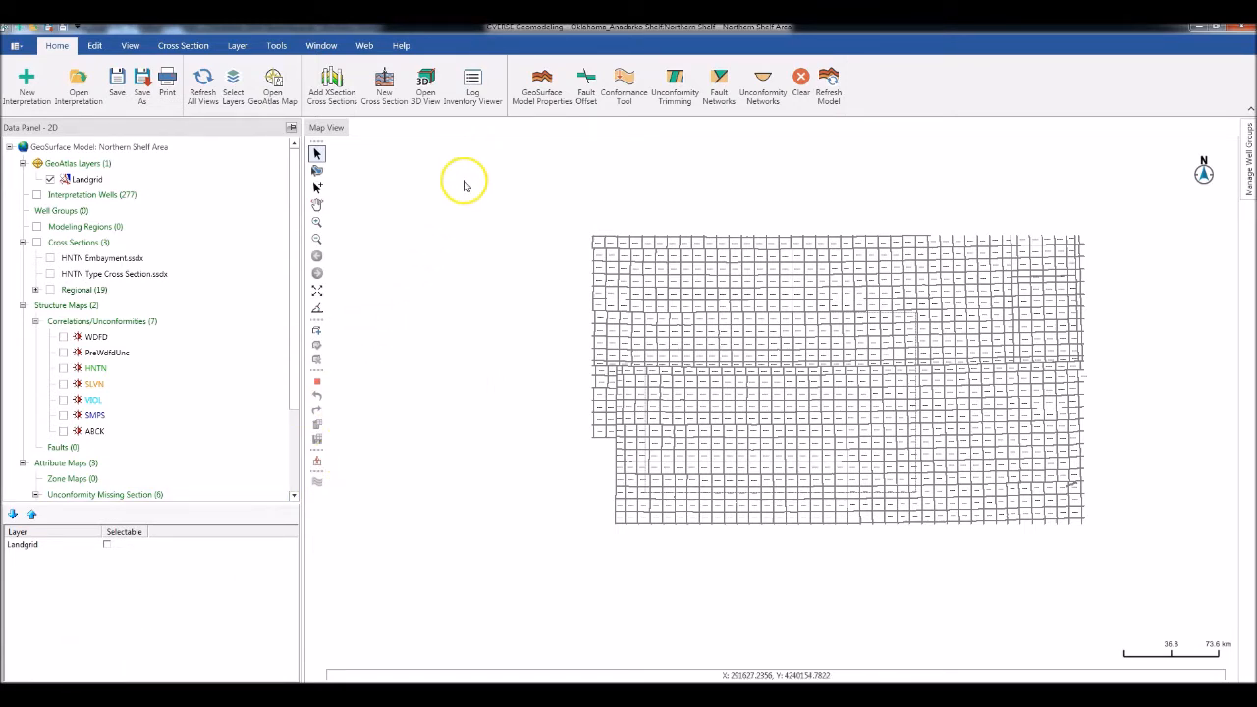
# In the GeoSurface model properties, source the WDFD surface from the IsoMap grid layer WDFD Subsea in the Northern Shelf AOI
pyautogui.click(538, 96)
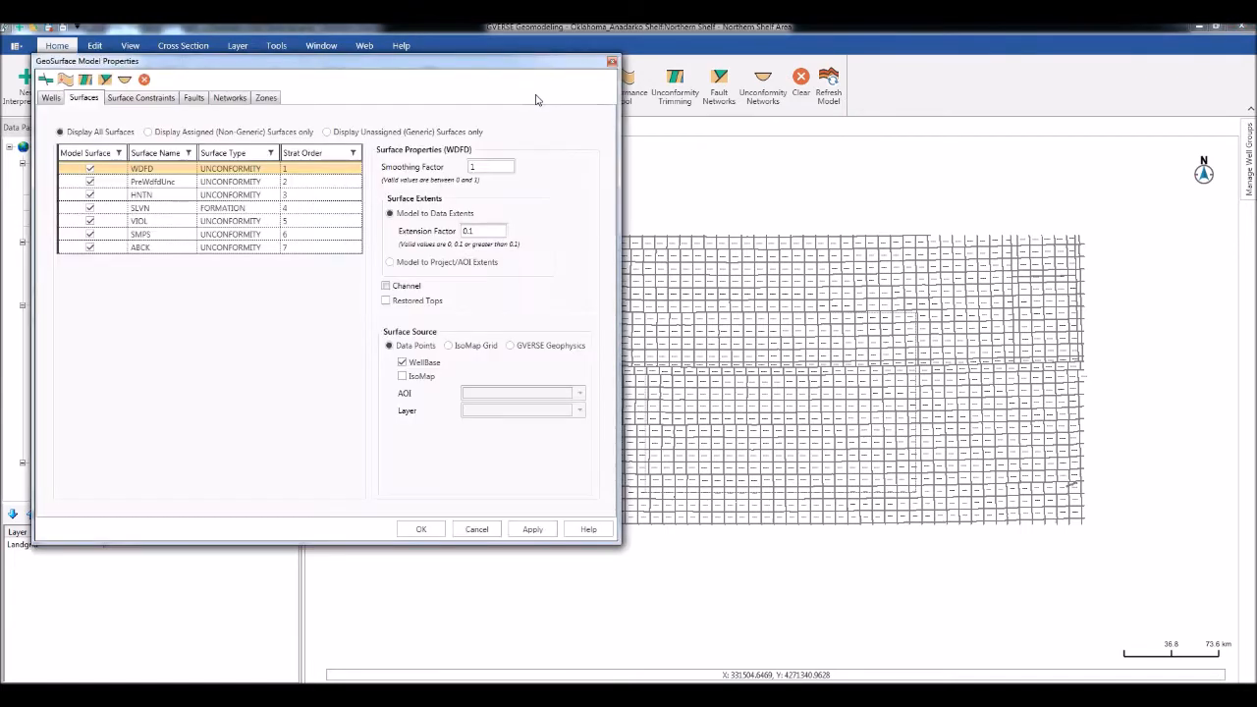
pyautogui.moveTo(462, 64); pyautogui.dragTo(478, 81)
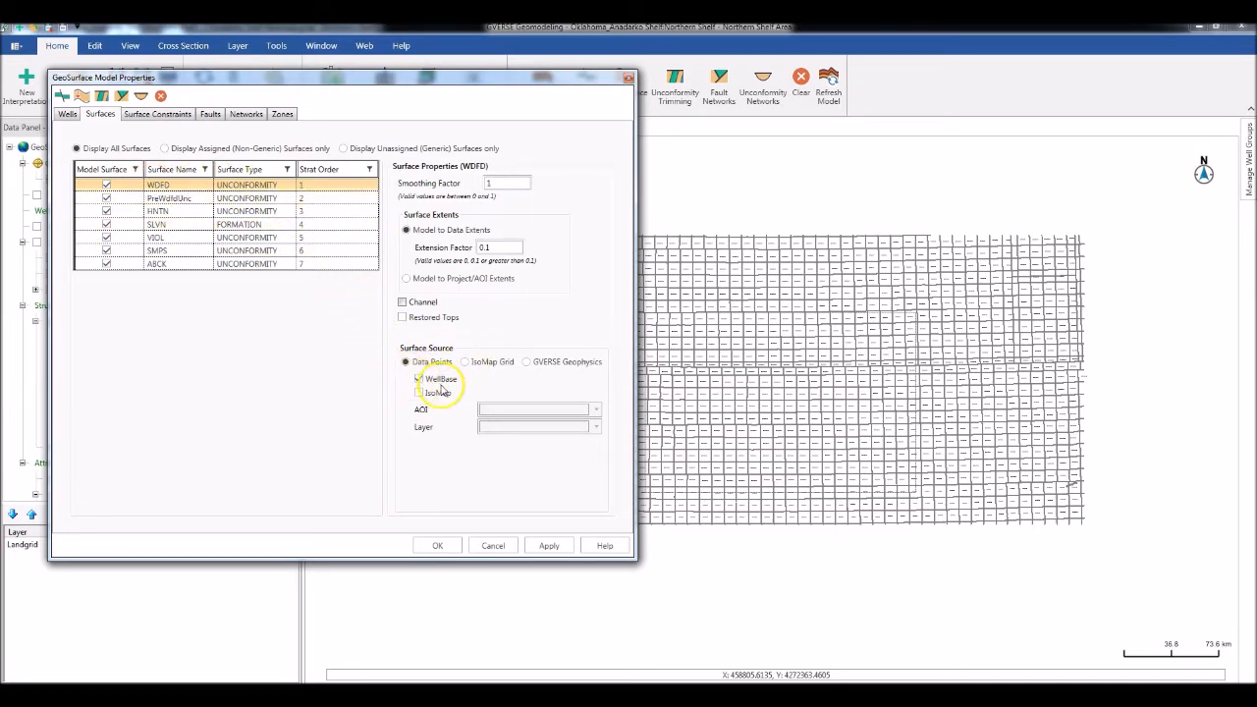
pyautogui.click(464, 364)
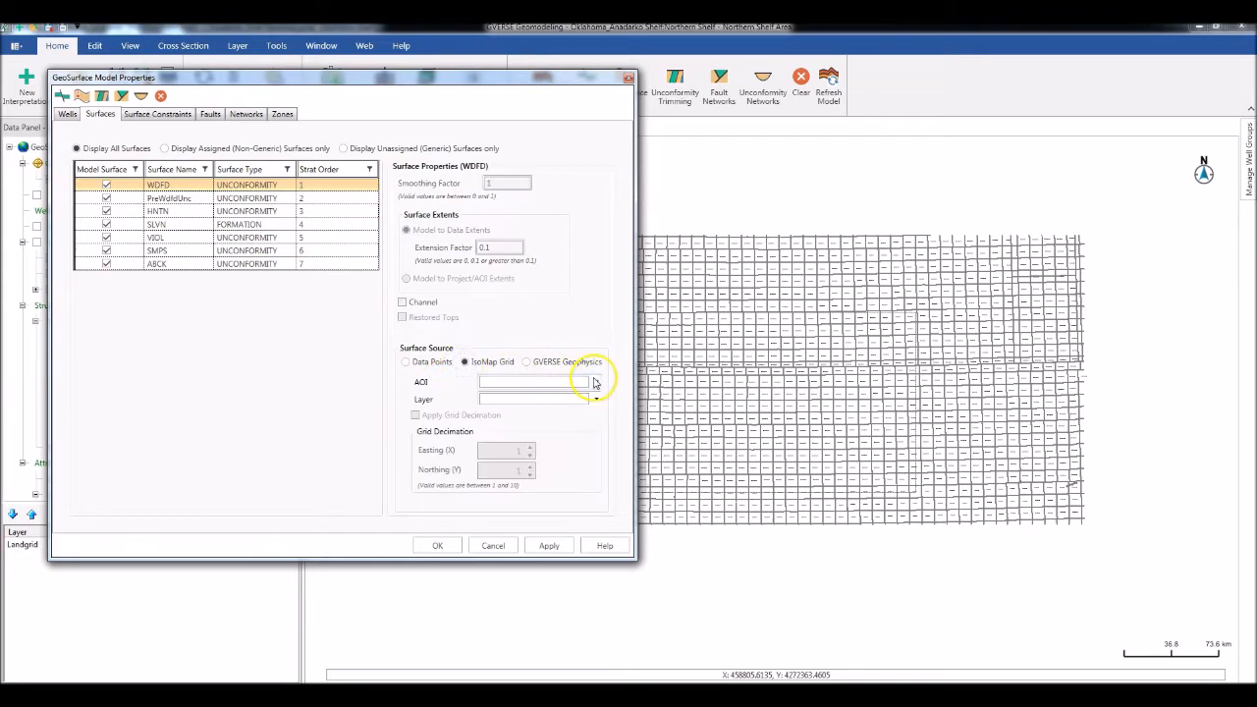
pyautogui.click(595, 383)
pyautogui.click(506, 401)
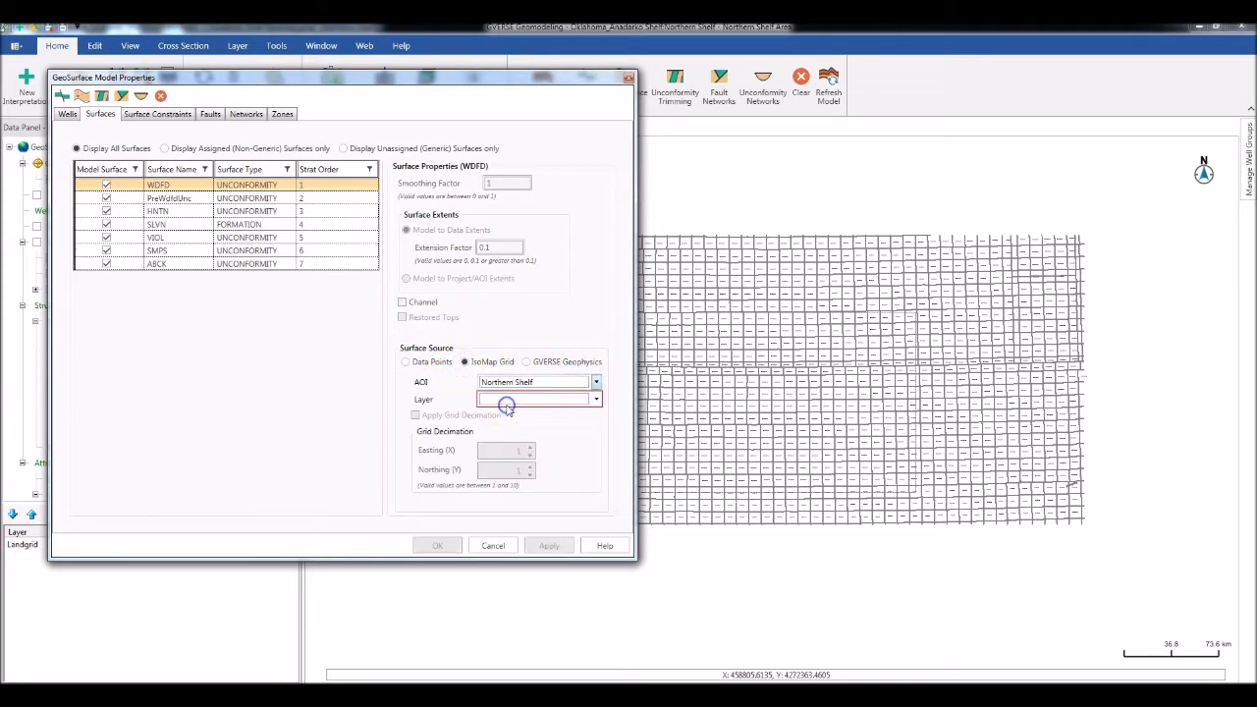
pyautogui.click(595, 401)
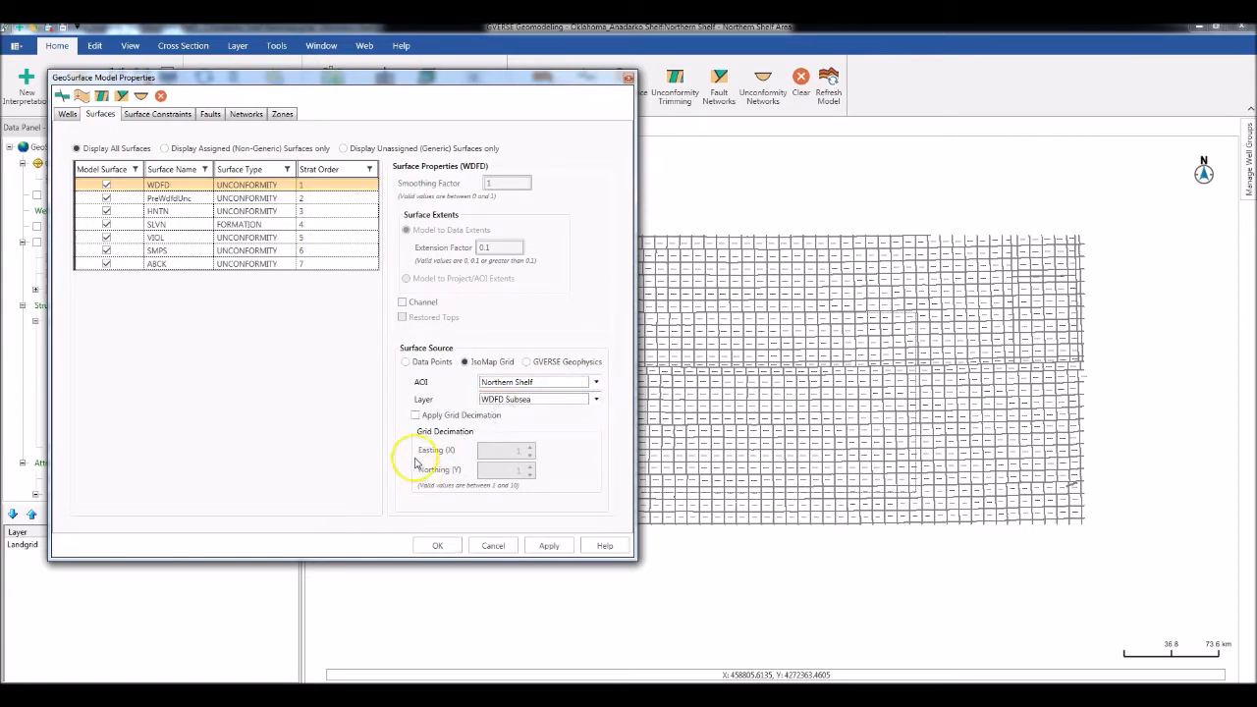
# Apply grid decimation to the WDFD surface with Easting (X) and Northing (Y) both set to 5
pyautogui.click(415, 415)
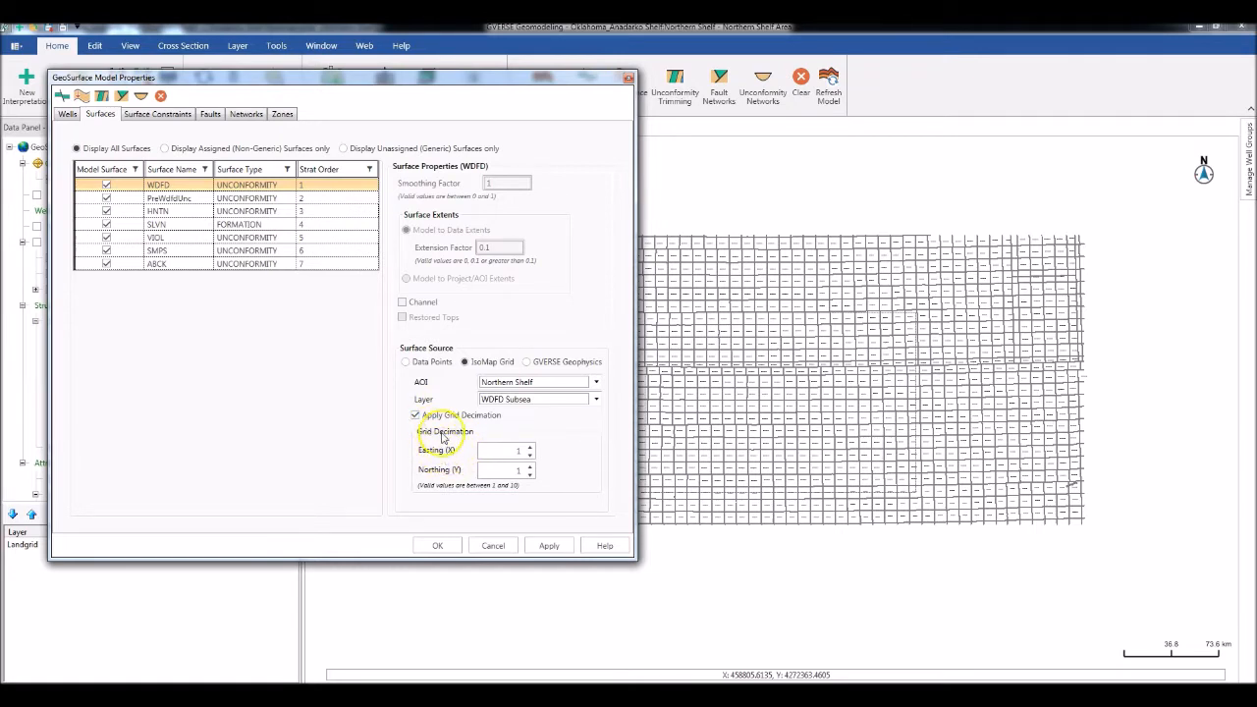
pyautogui.doubleClick(508, 452)
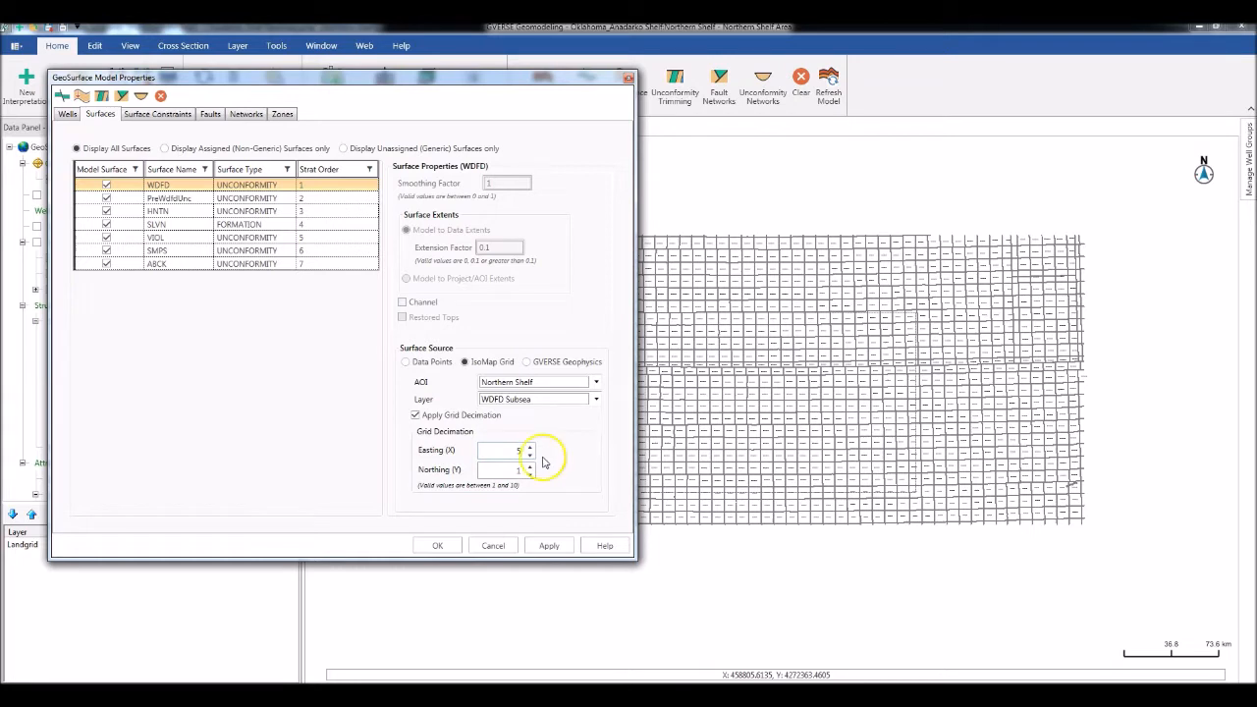
pyautogui.click(530, 476)
# Review the PreWdfdUnc surface's properties and data source, and check which formations are constrained to it
pyautogui.click(168, 224)
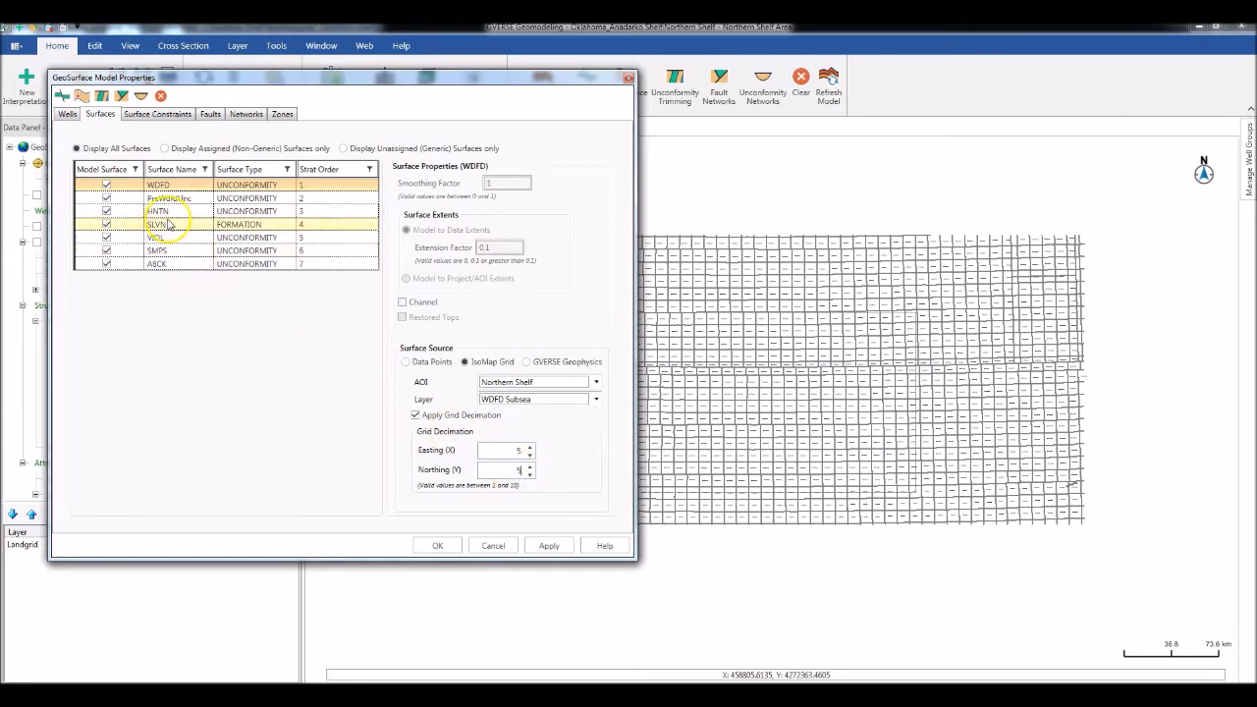
pyautogui.click(167, 198)
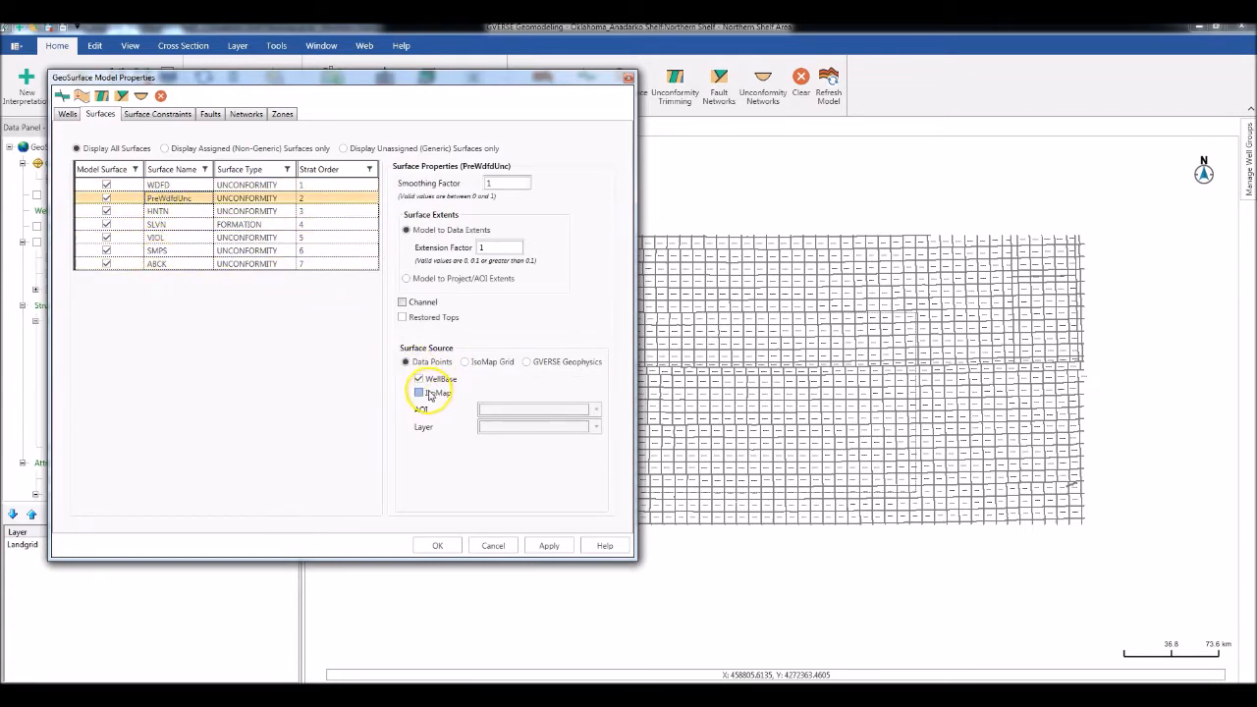
pyautogui.click(160, 114)
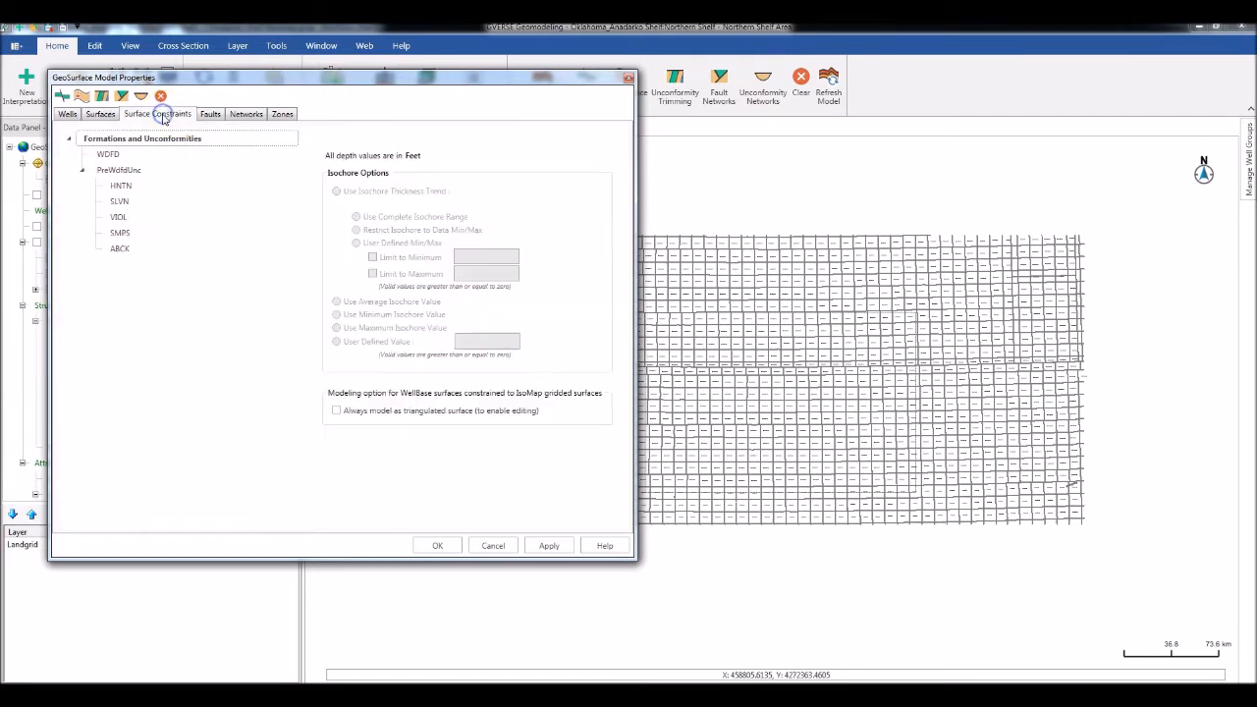
pyautogui.click(119, 187)
pyautogui.click(119, 218)
pyautogui.click(118, 234)
pyautogui.click(118, 250)
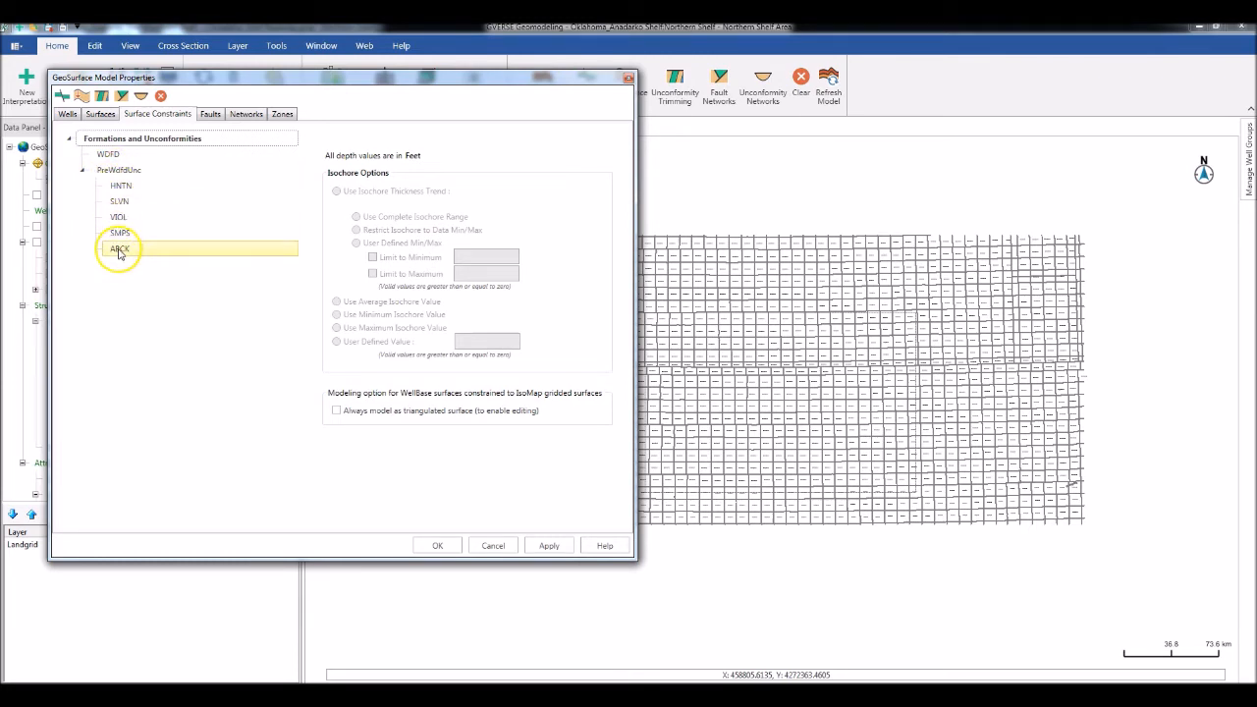
# Examine the unconformity network hierarchy from PreWdfdUnc through HNTN, VIOL and SMPS down to ABCK
pyautogui.click(246, 114)
pyautogui.click(121, 186)
pyautogui.click(108, 169)
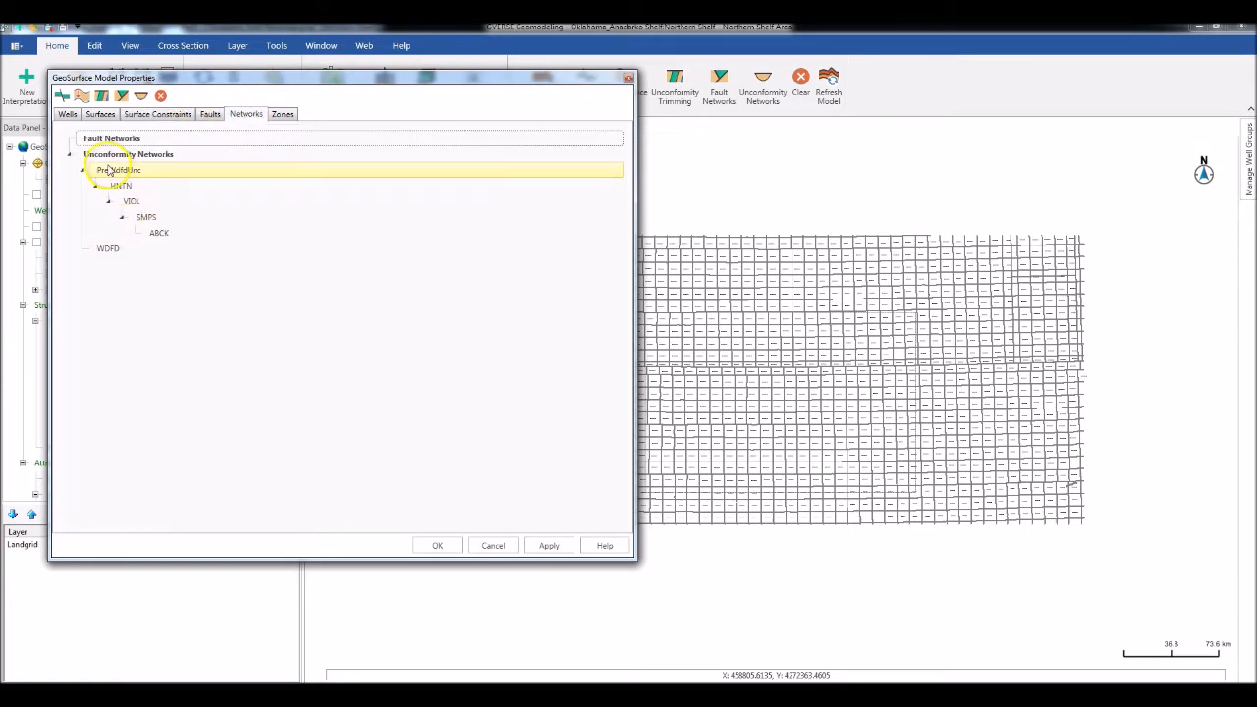
pyautogui.click(158, 236)
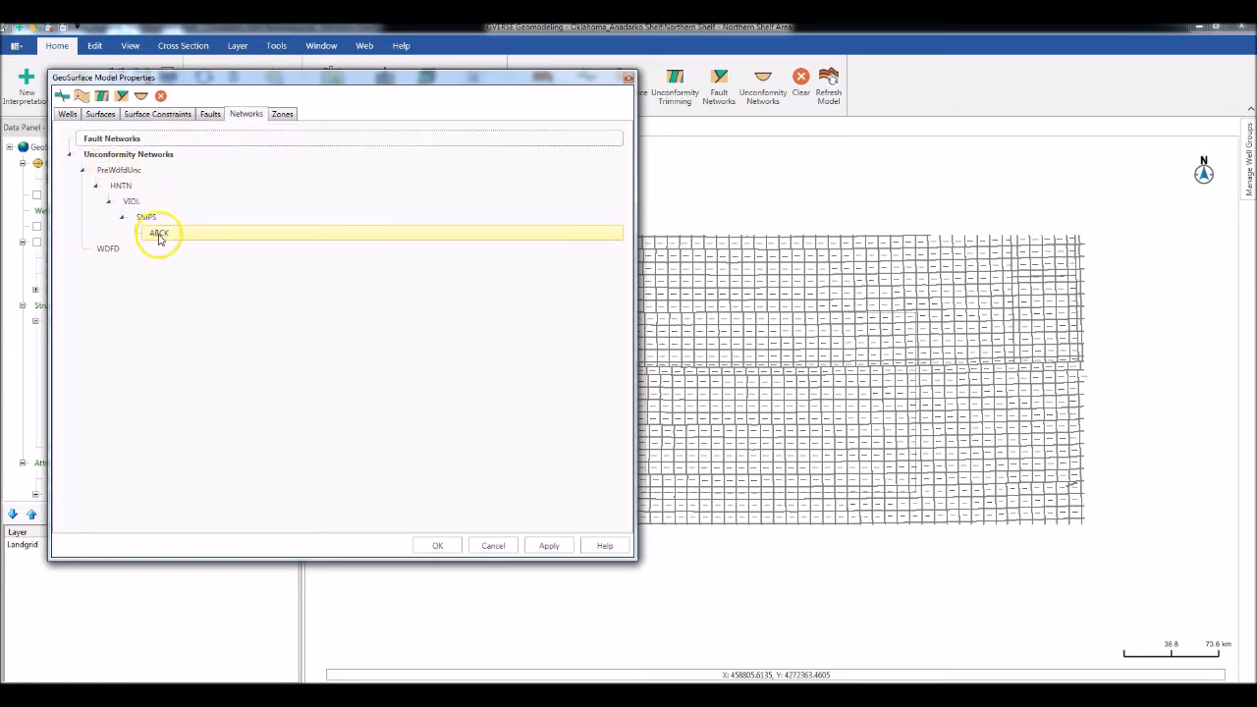
pyautogui.click(114, 171)
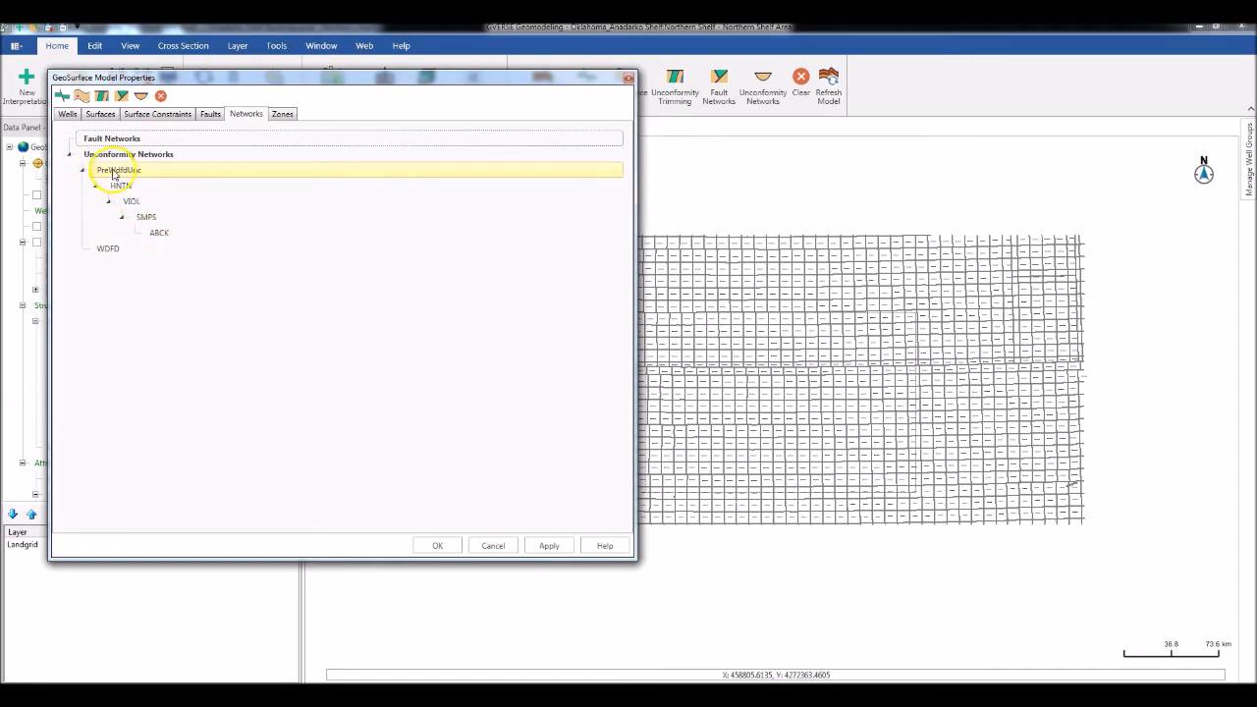
pyautogui.click(100, 185)
pyautogui.click(104, 205)
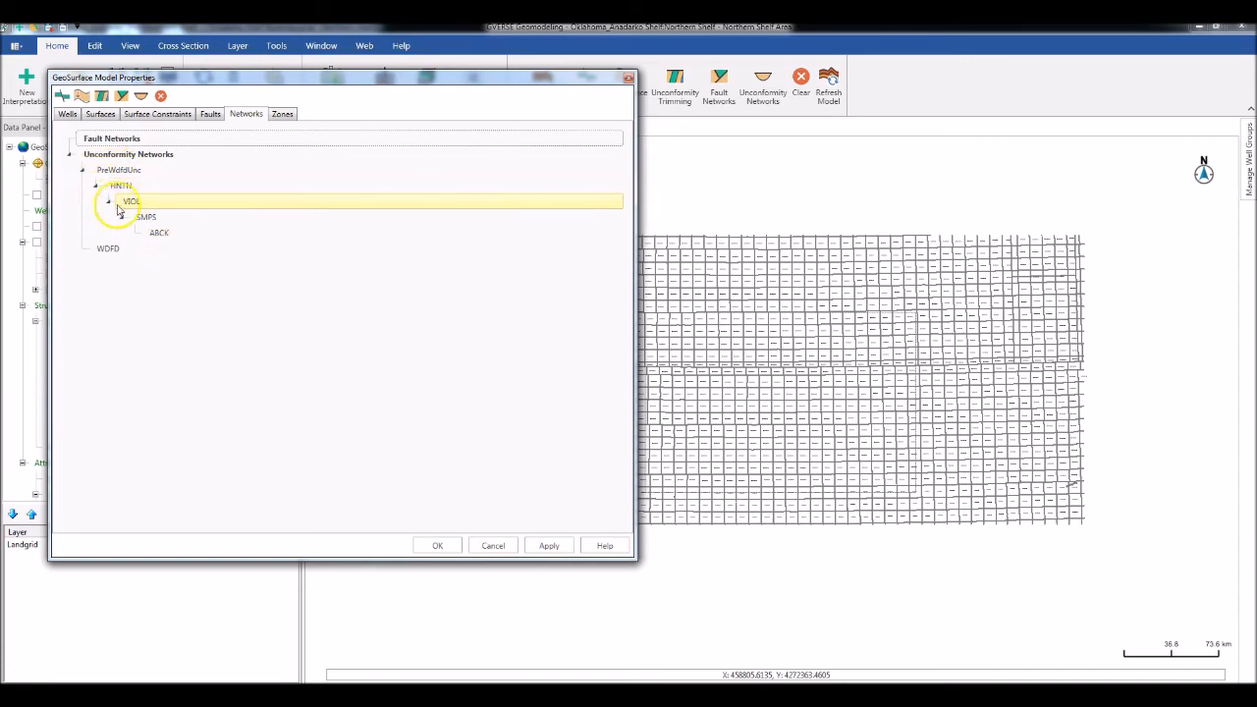
pyautogui.click(126, 217)
pyautogui.click(161, 237)
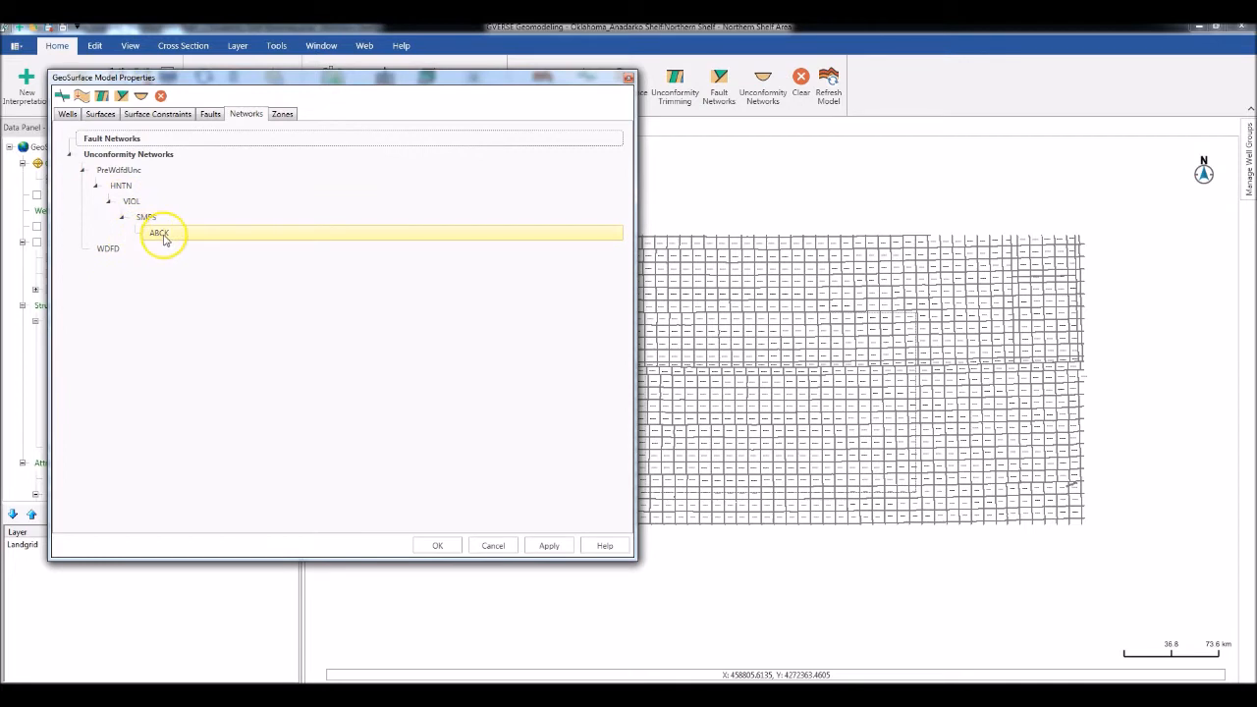
# Include the HNTN Isochore zone in the model and accept the GeoSurface model properties
pyautogui.click(280, 115)
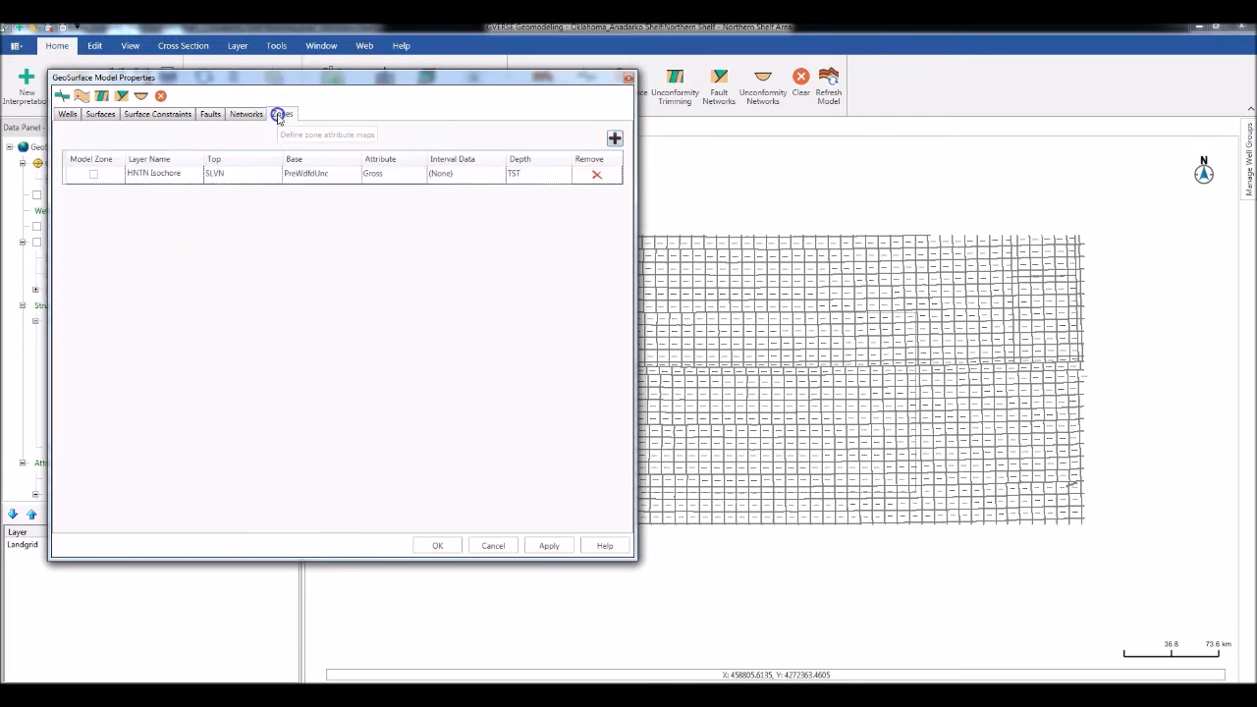
pyautogui.click(94, 175)
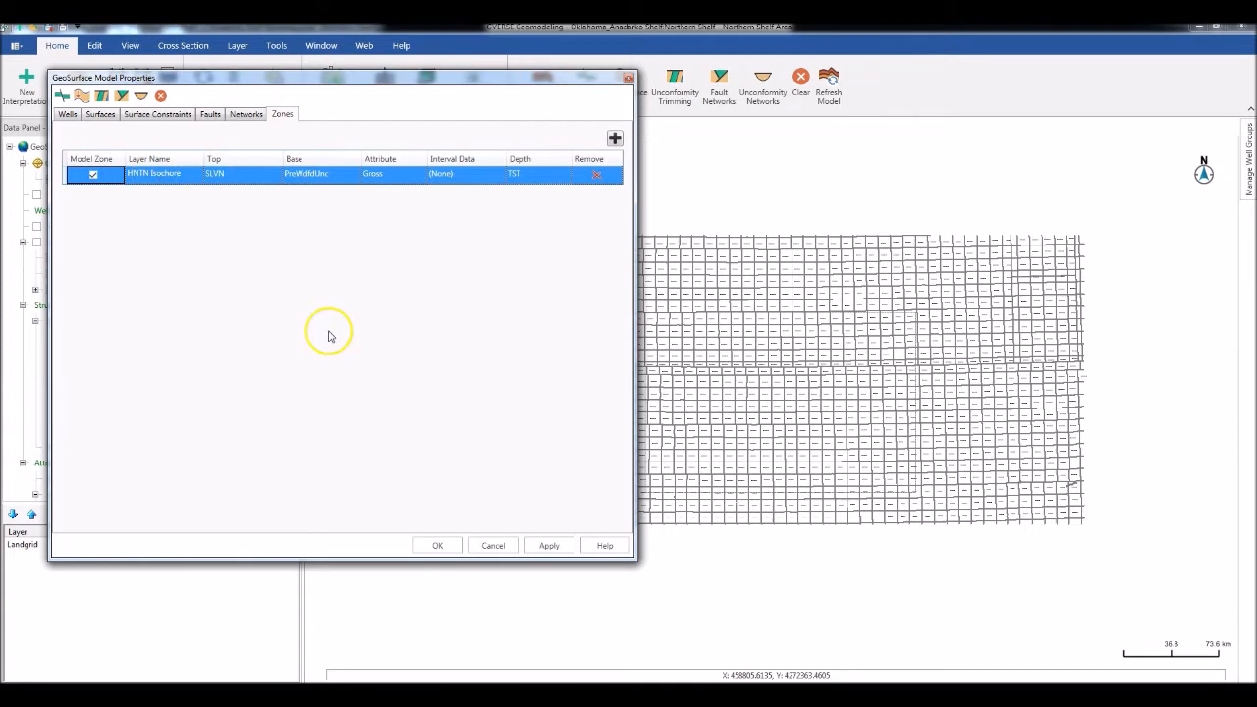
pyautogui.click(440, 546)
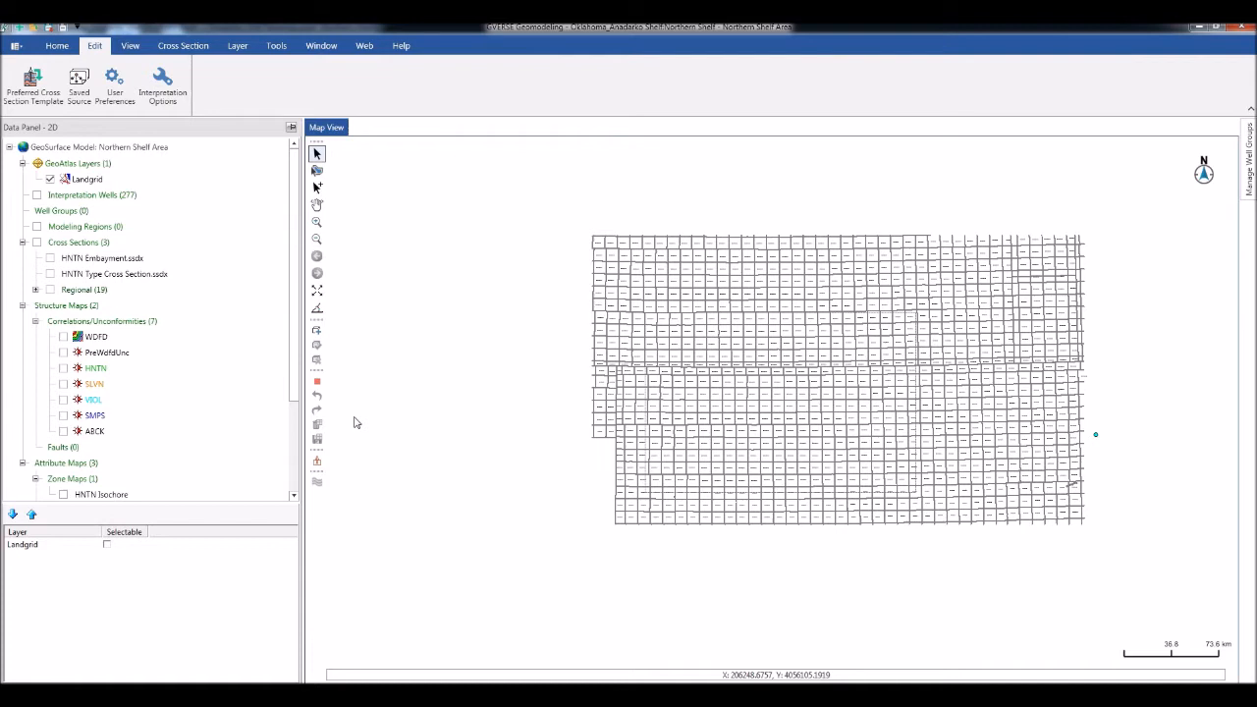
# Load the layers of the GeoAtlas map Anadarko Shelf Basemap.gmp into the interpretation's map view
pyautogui.click(316, 290)
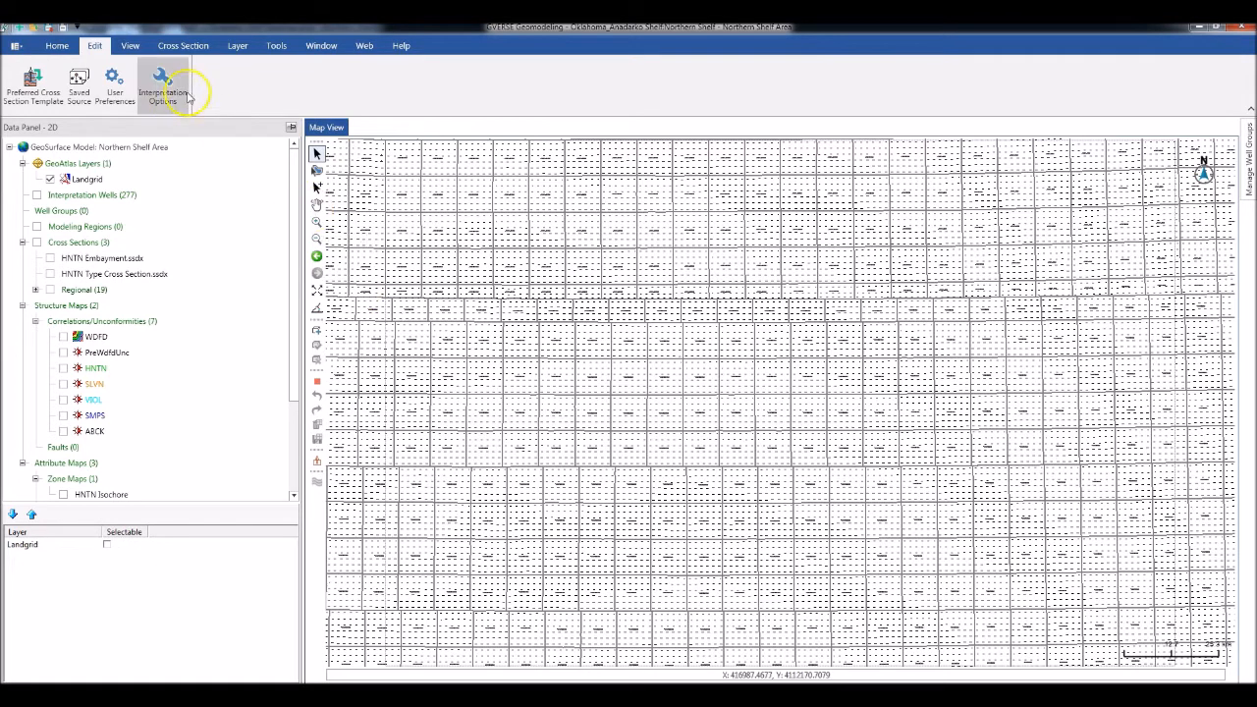
pyautogui.click(58, 46)
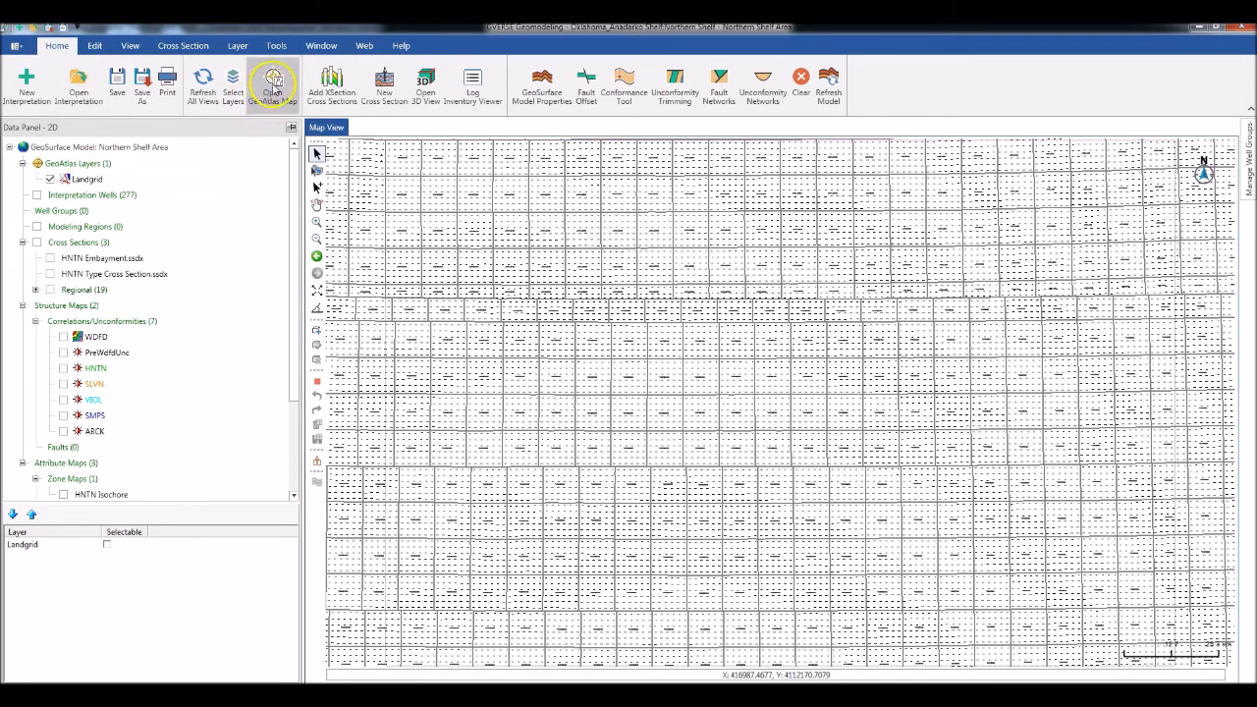
pyautogui.click(273, 86)
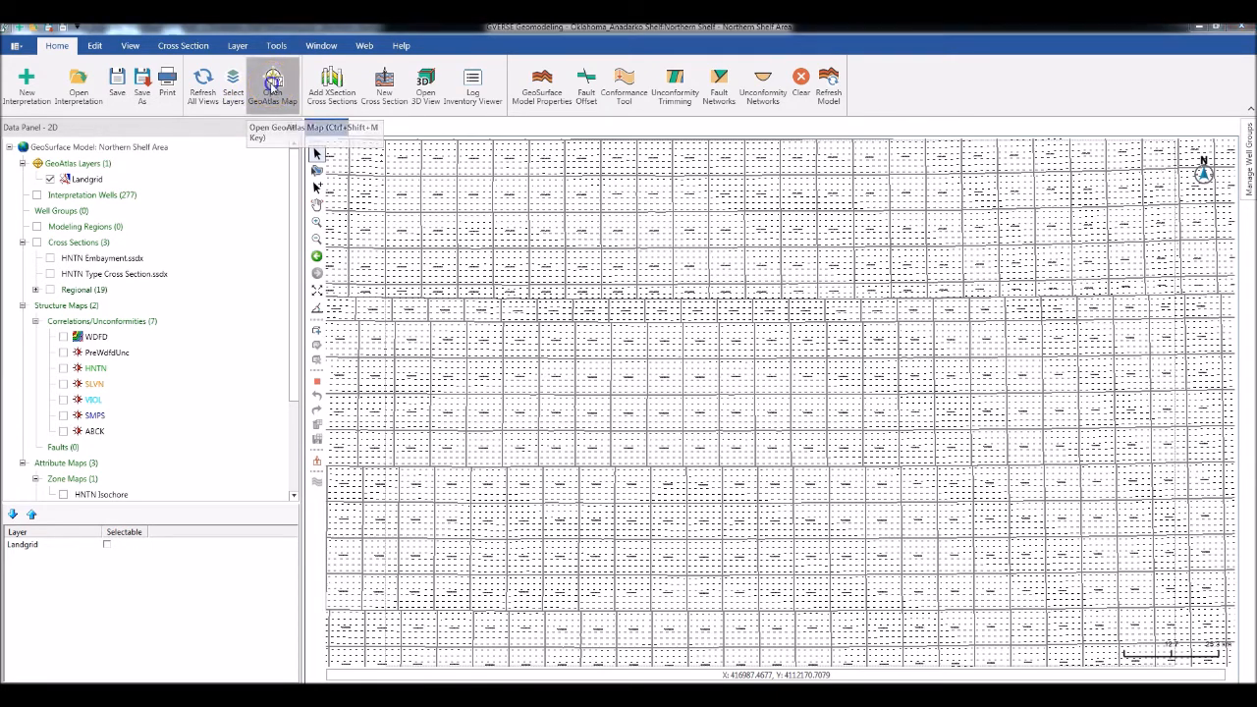
pyautogui.moveTo(722, 261); pyautogui.dragTo(726, 337)
pyautogui.click(507, 328)
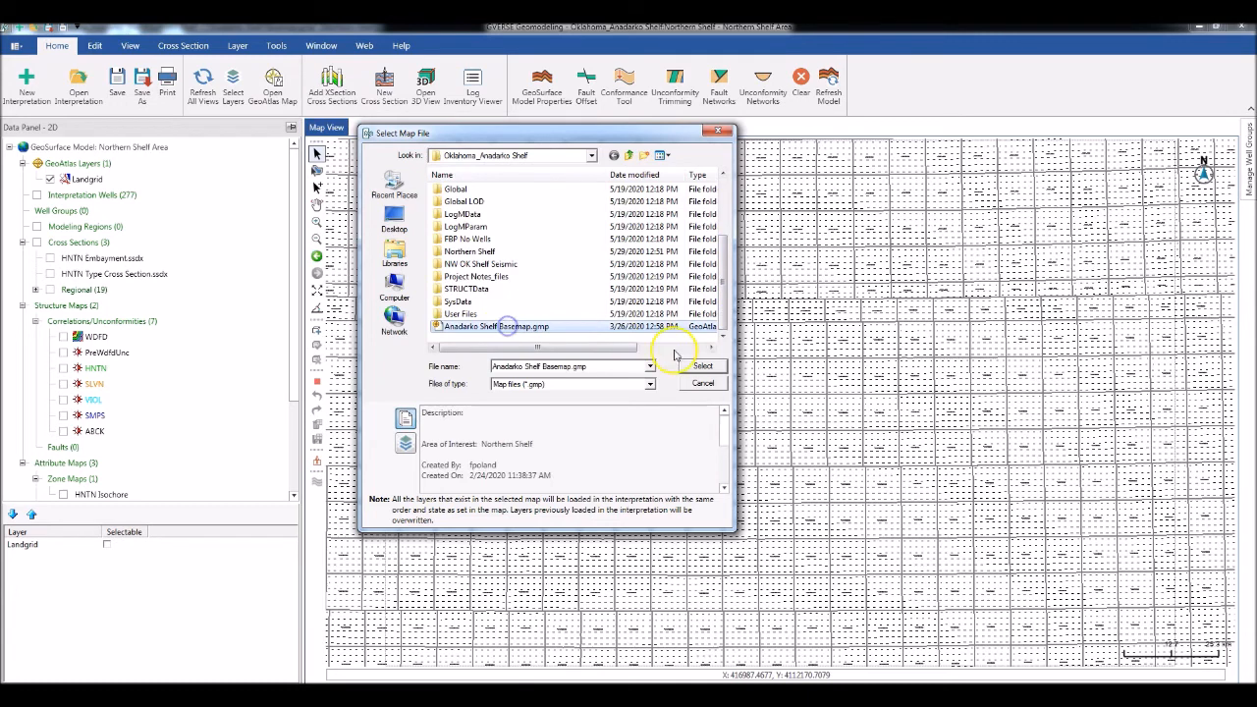
pyautogui.click(702, 366)
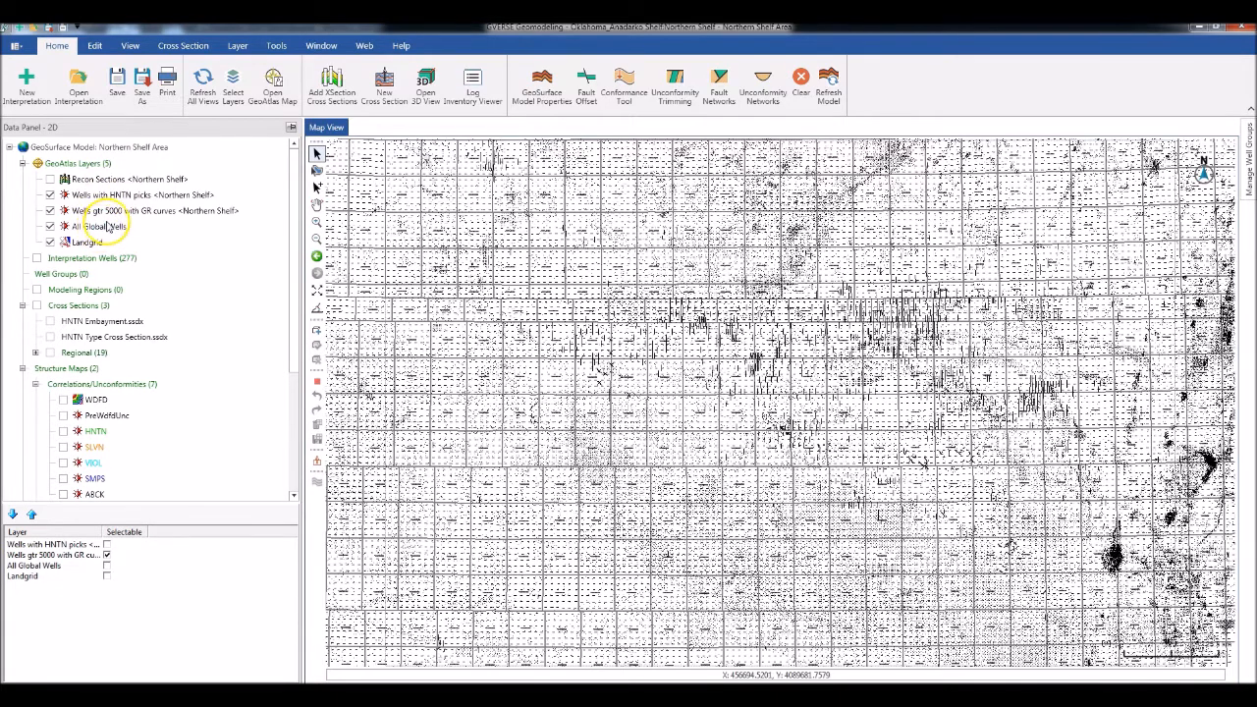
# Display the WDFD structure map contours over the basemap to view them, and hide them again
pyautogui.click(63, 401)
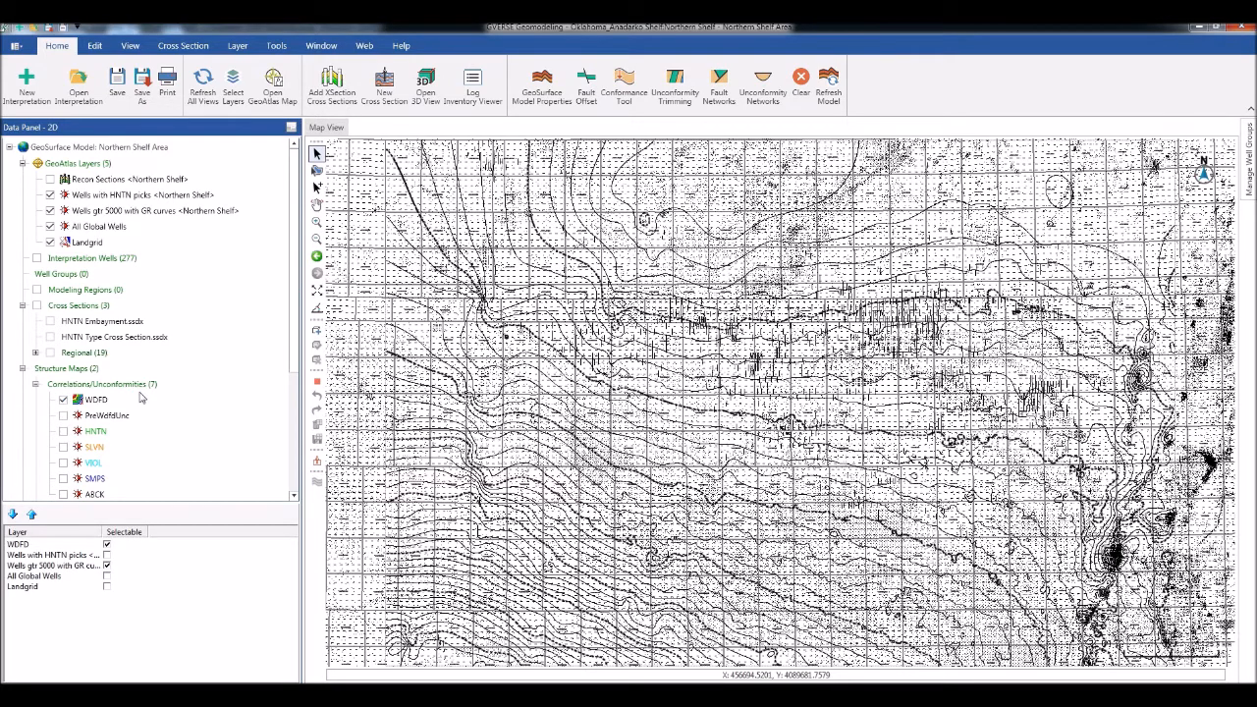
pyautogui.click(224, 370)
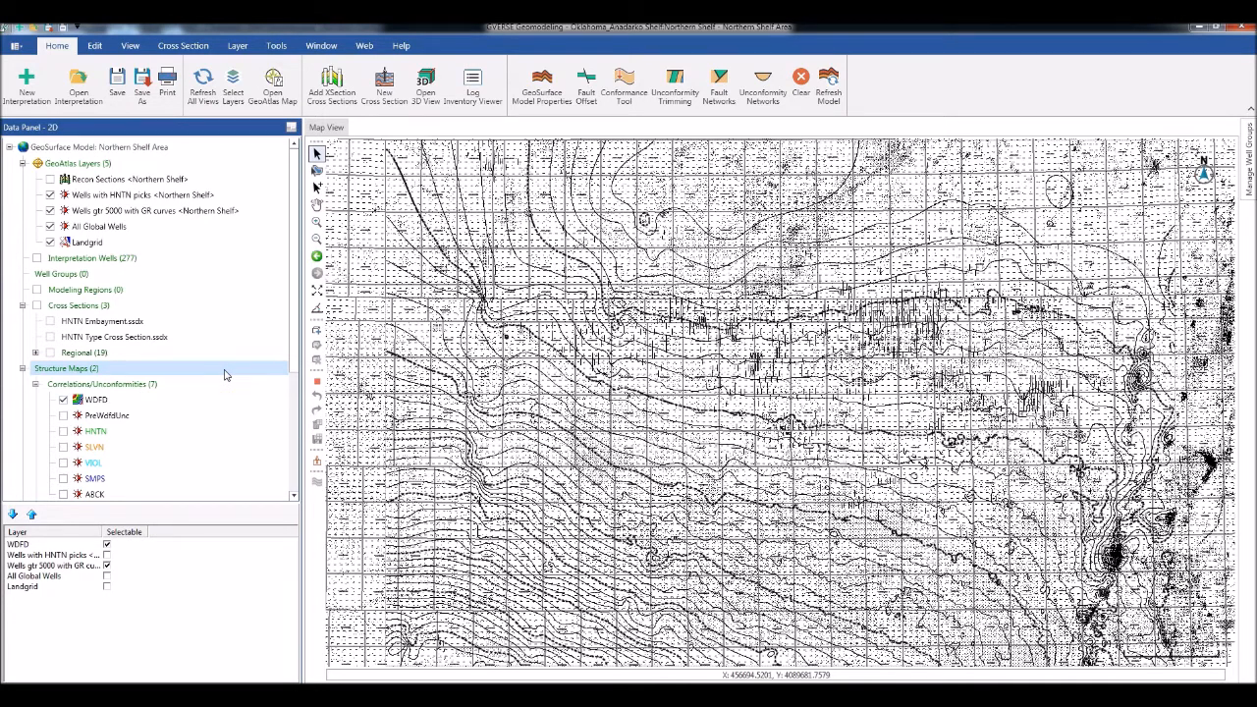
pyautogui.click(42, 399)
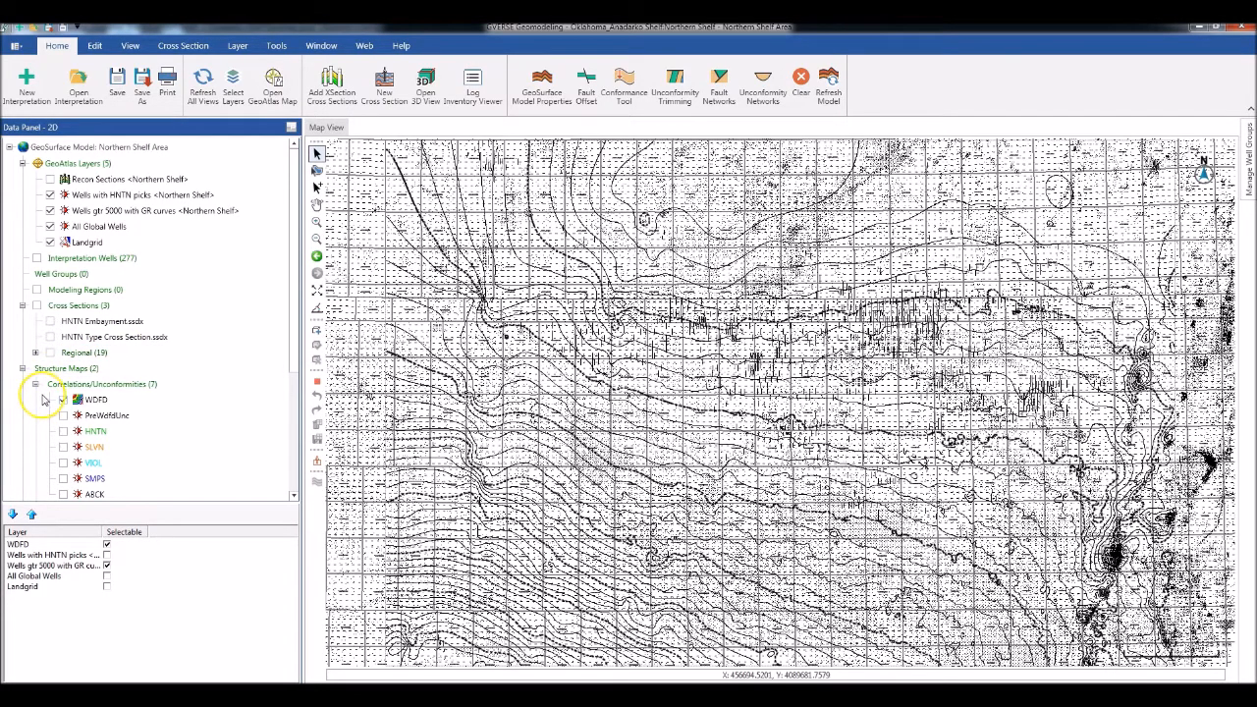
pyautogui.click(63, 400)
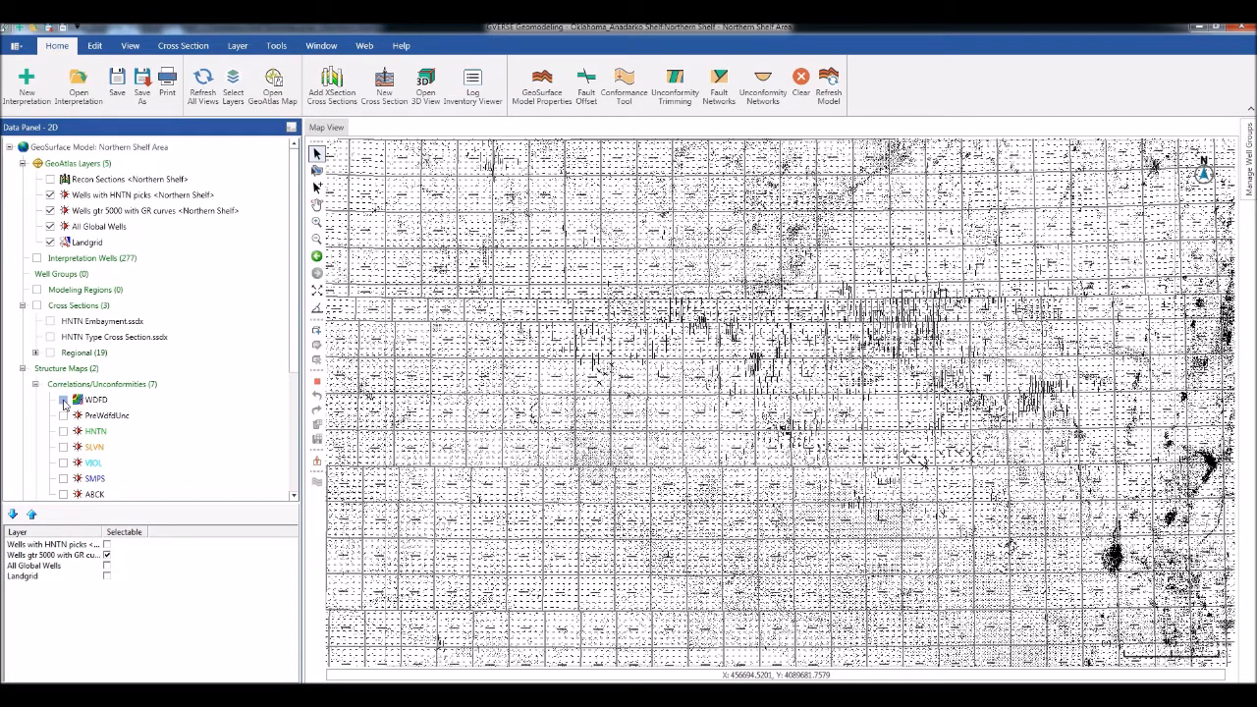
# Display Recon Sections as the only selectable layer and select the central north-south section line
pyautogui.click(50, 179)
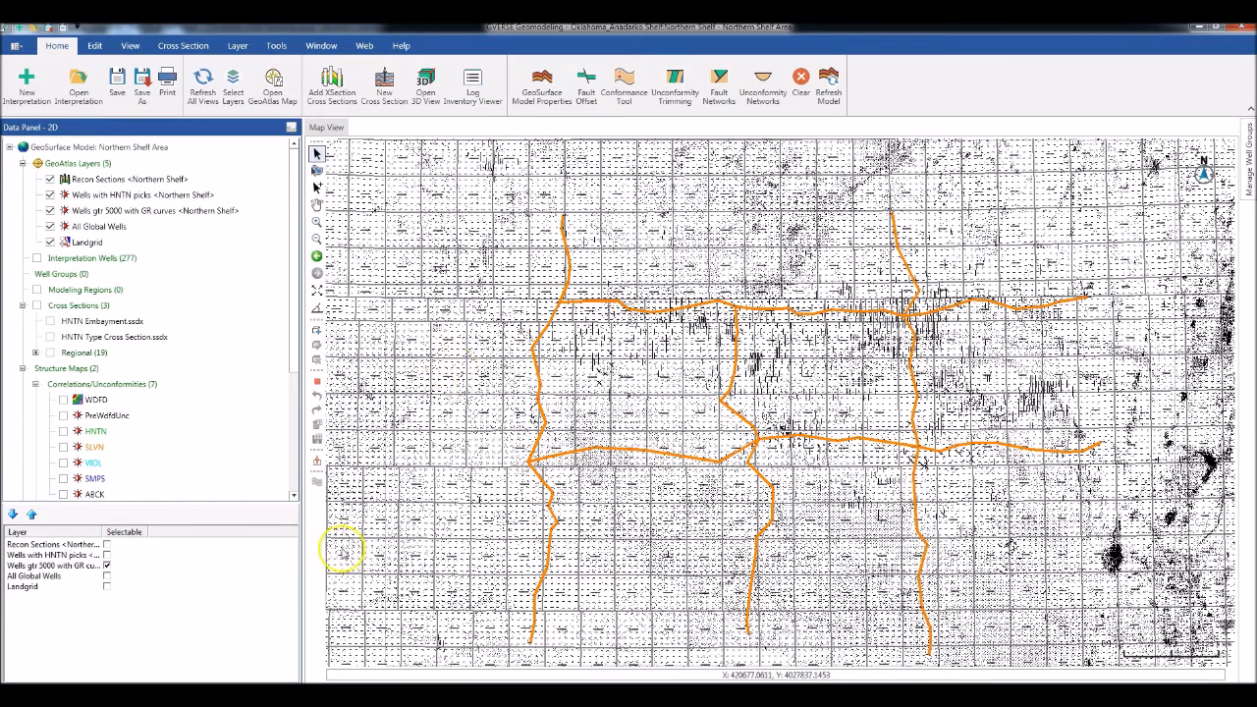
pyautogui.click(107, 565)
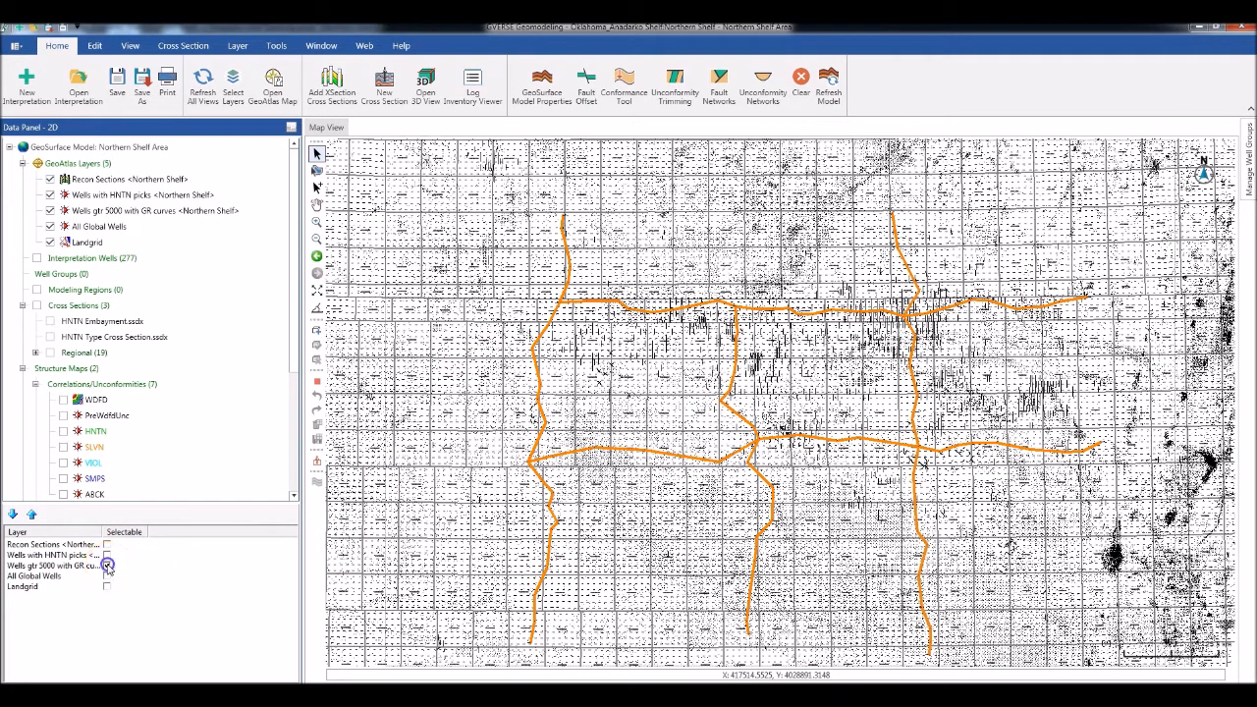
pyautogui.click(106, 545)
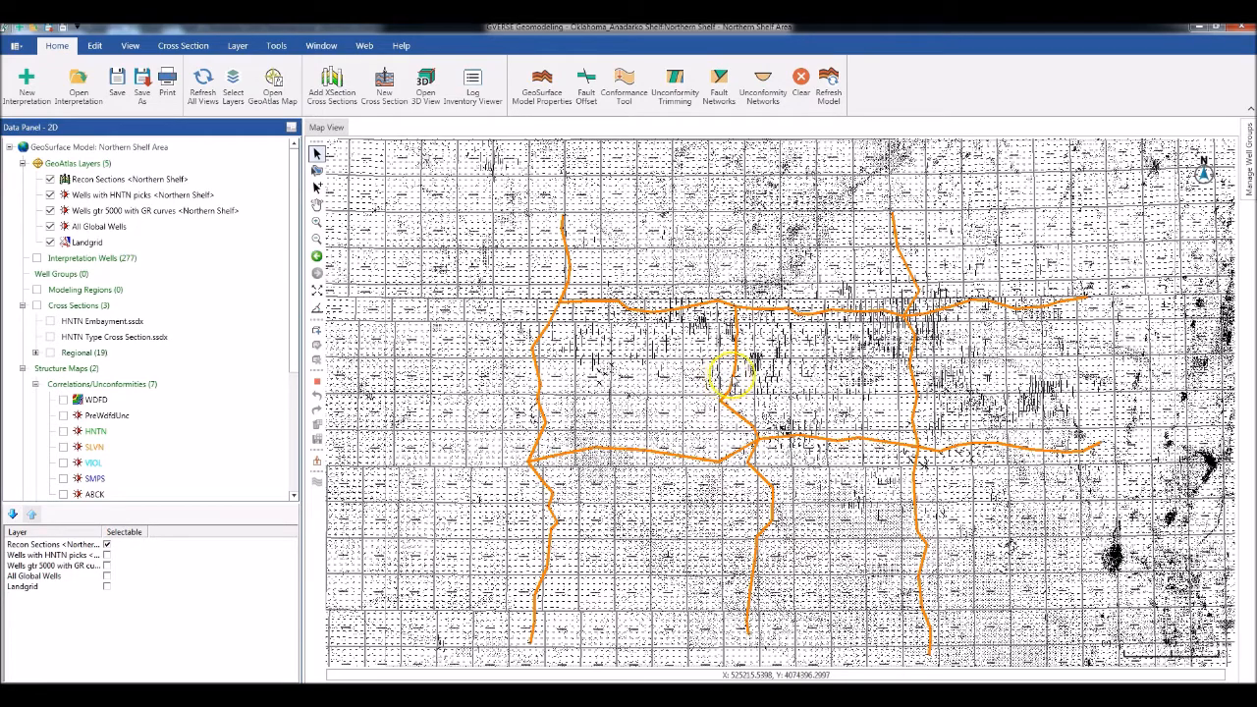
pyautogui.click(736, 373)
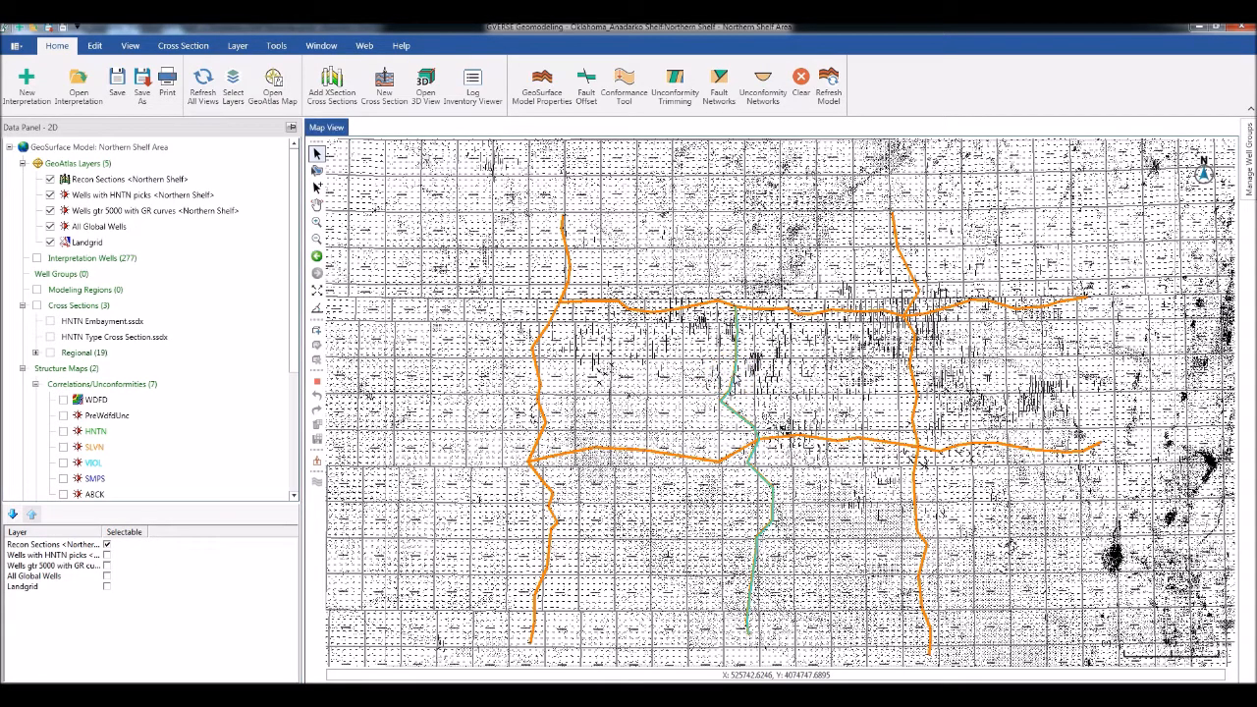
# Add the selected recon section line to the interpretation as cross section Recon N-S1 and open it to view the Mackey 1-4 well
pyautogui.rightClick(736, 374)
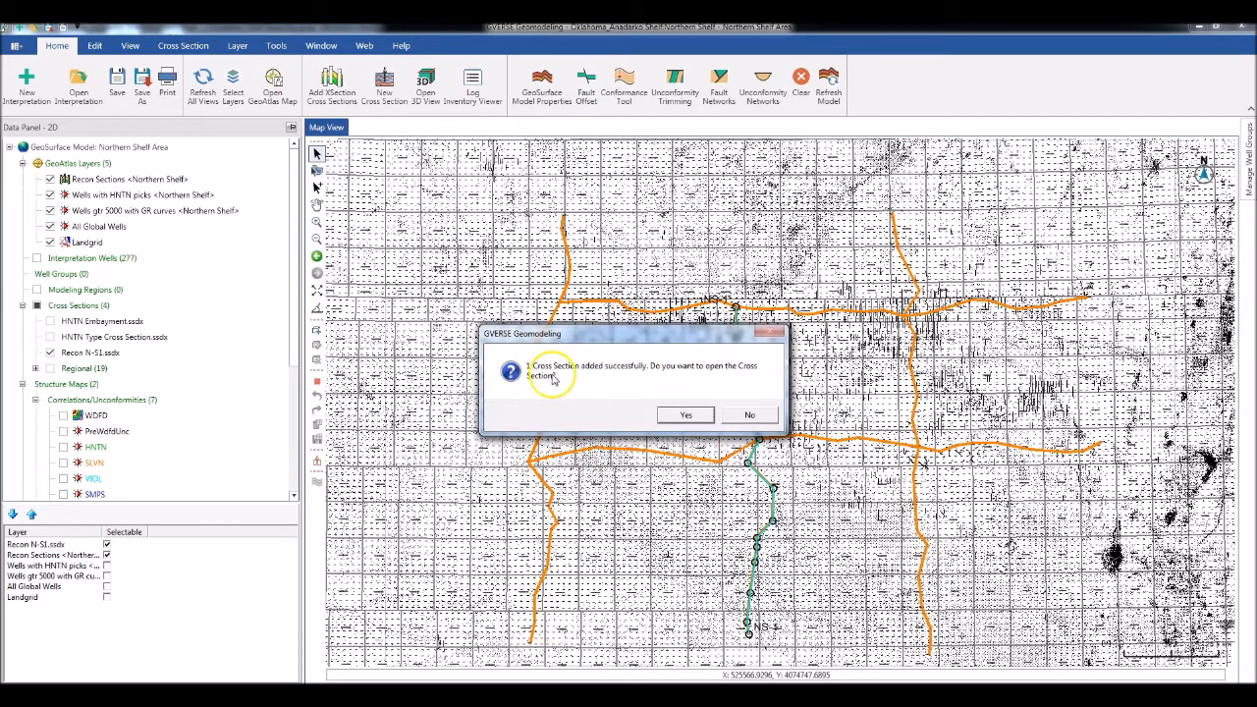
pyautogui.click(678, 414)
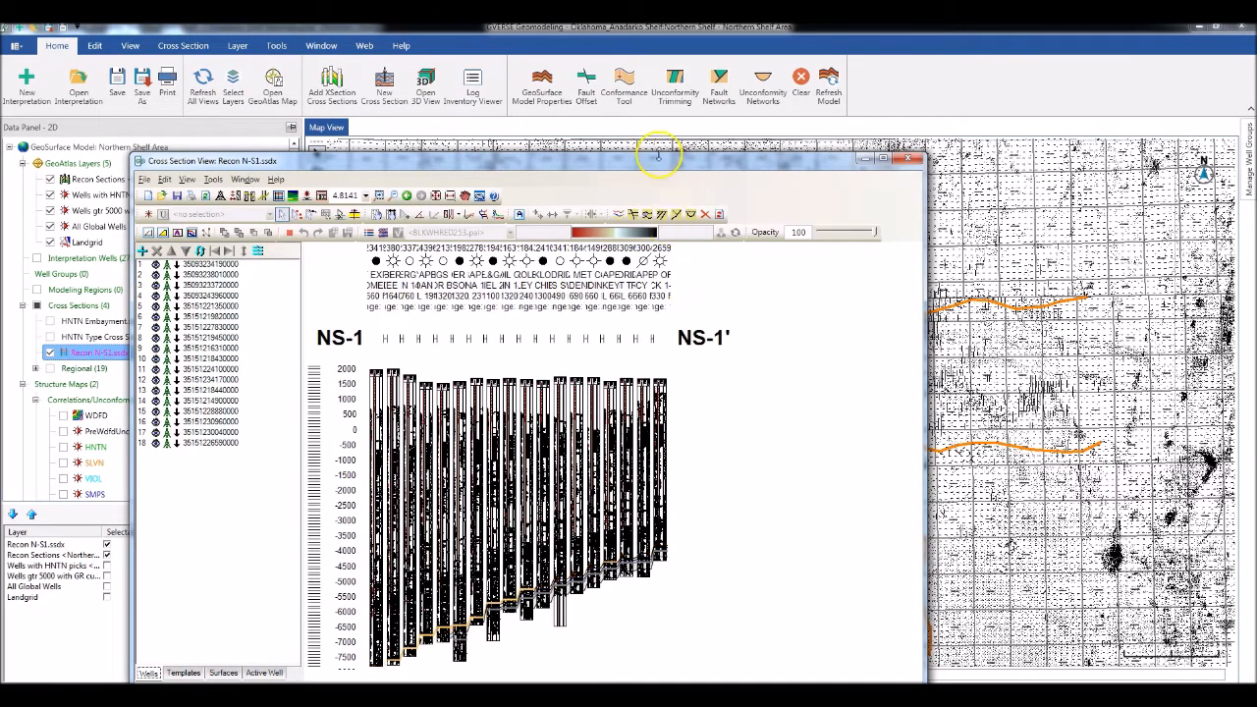
pyautogui.moveTo(655, 160); pyautogui.dragTo(665, 118)
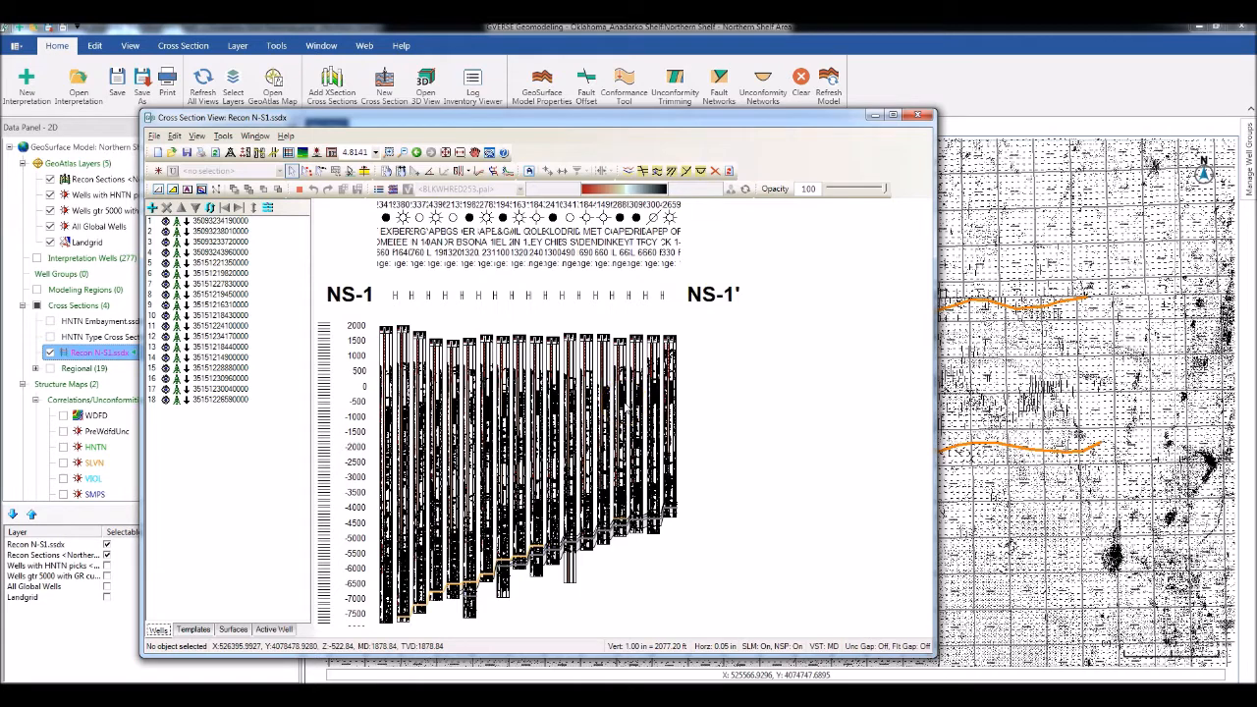
pyautogui.click(389, 150)
pyautogui.moveTo(621, 527); pyautogui.dragTo(656, 540)
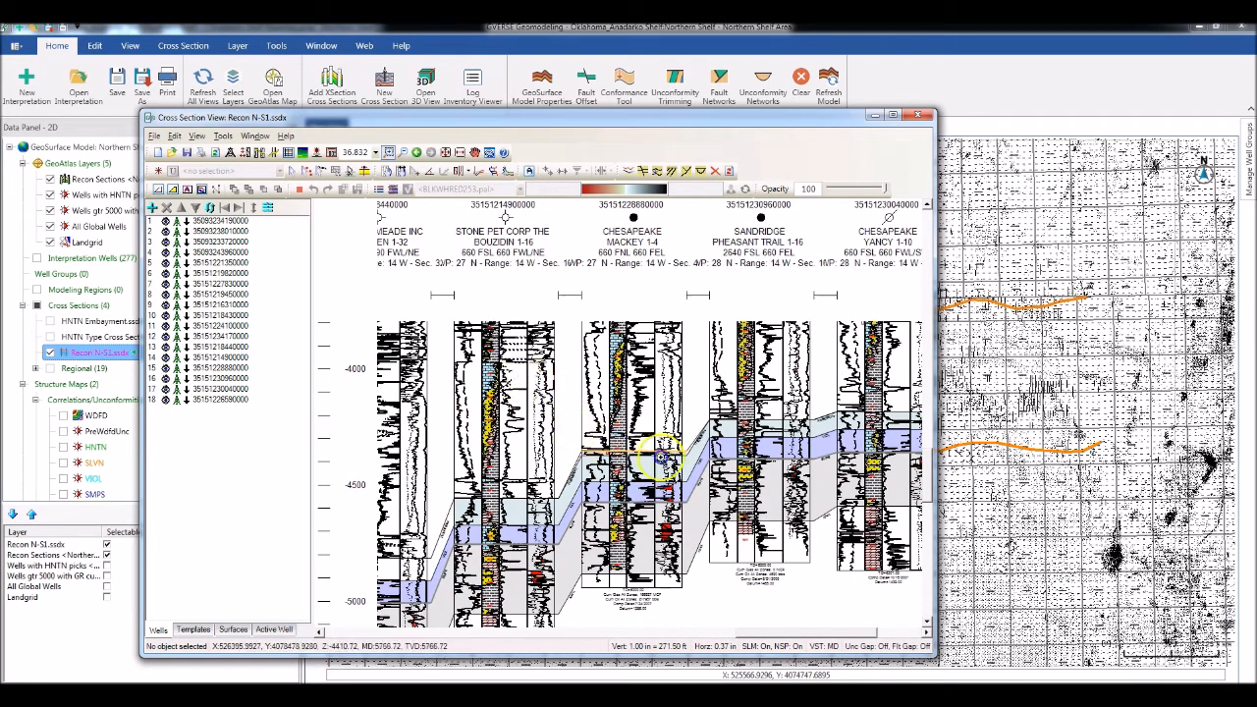
pyautogui.click(619, 473)
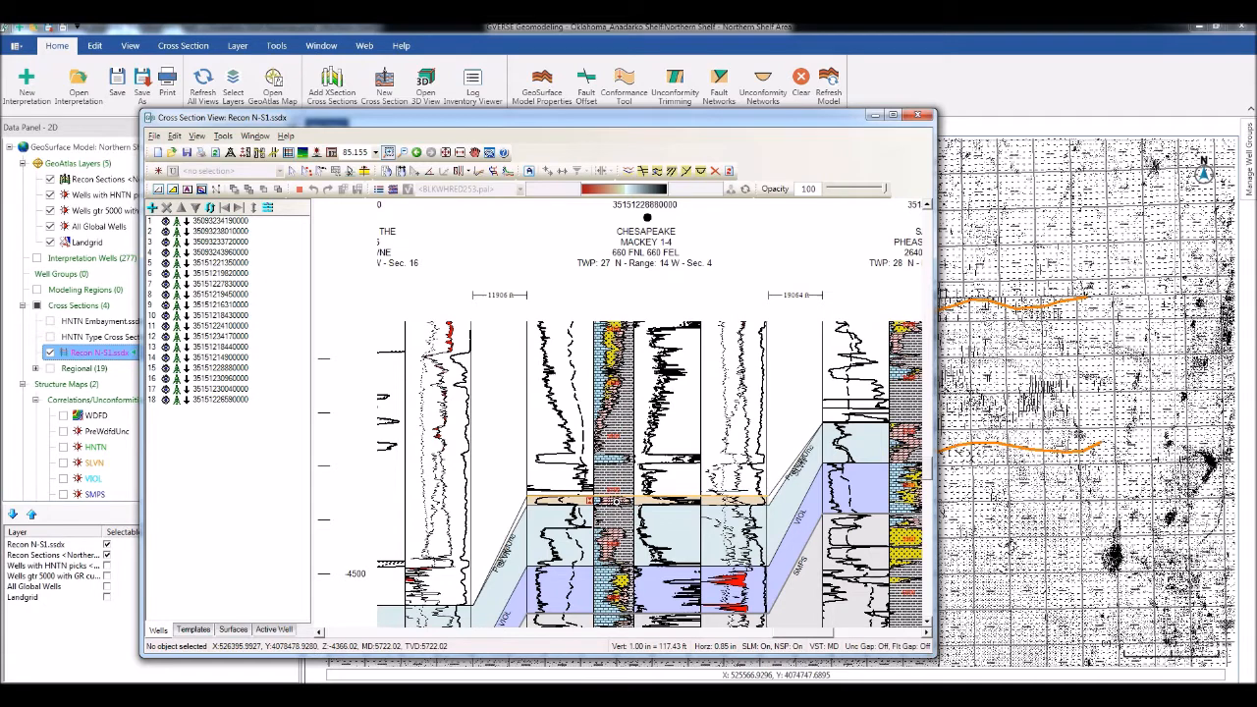
# Close the Recon N-S1 cross section without saving and hide its line on the map
pyautogui.click(918, 118)
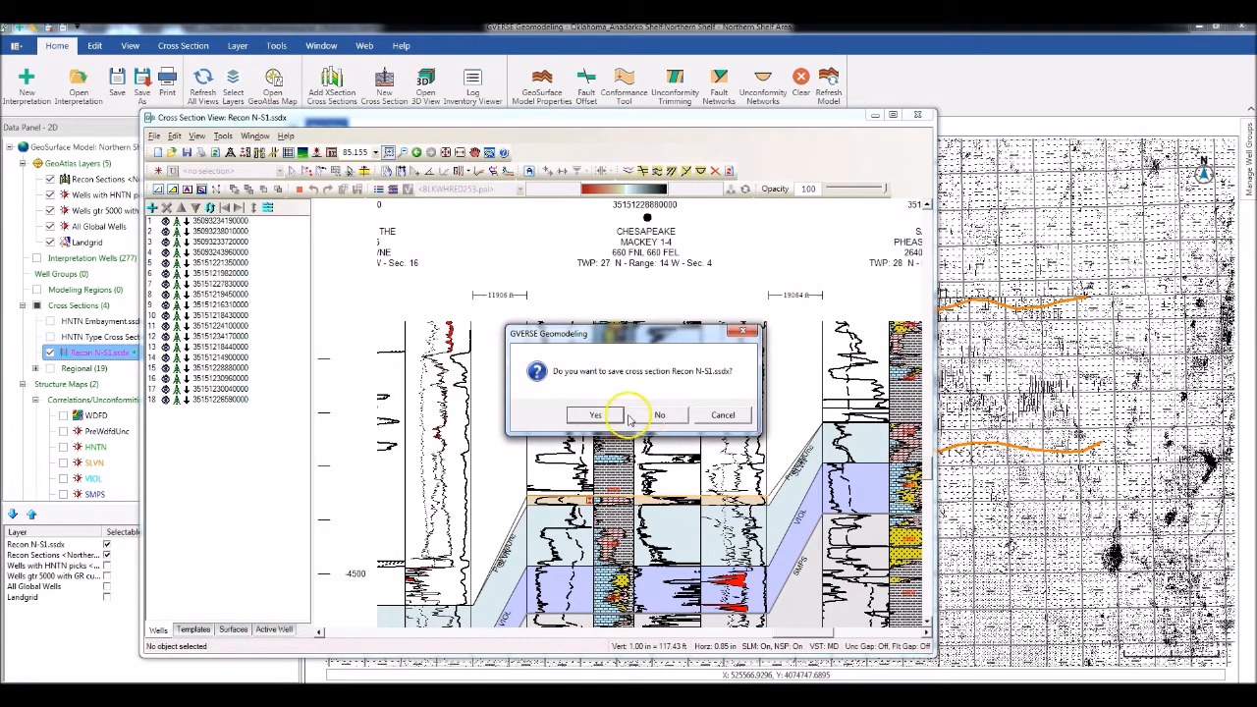
pyautogui.click(659, 415)
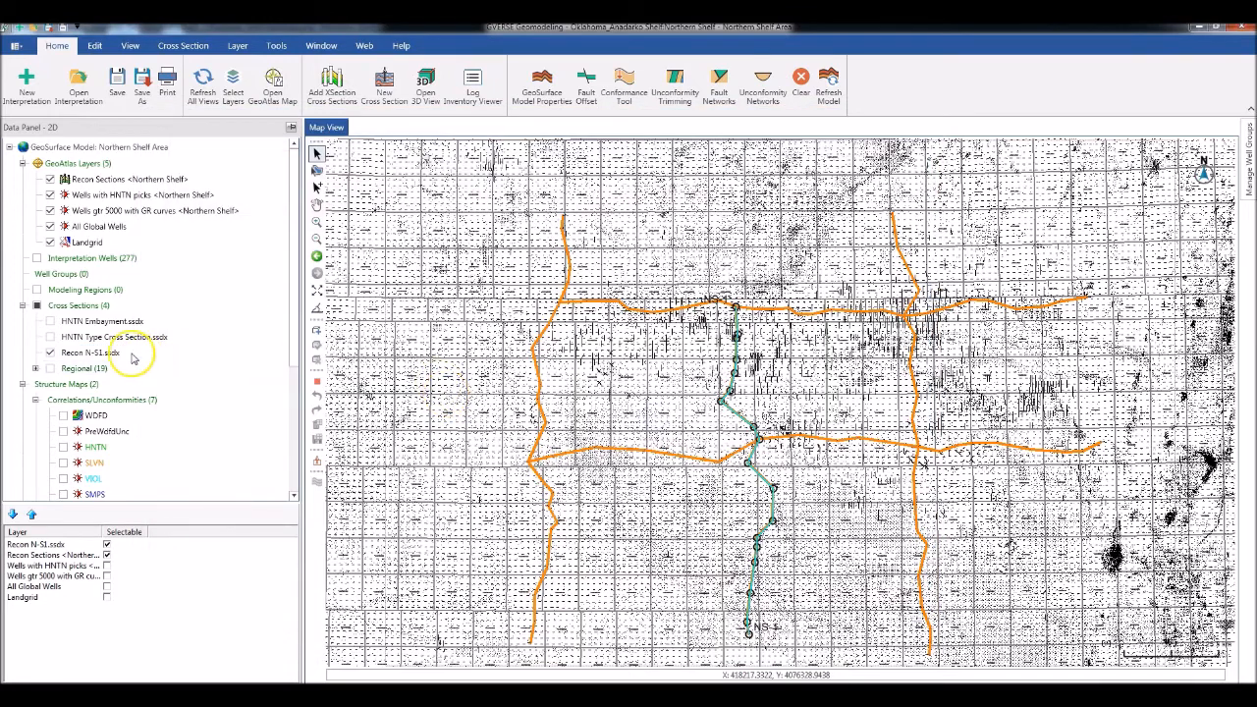
pyautogui.click(50, 352)
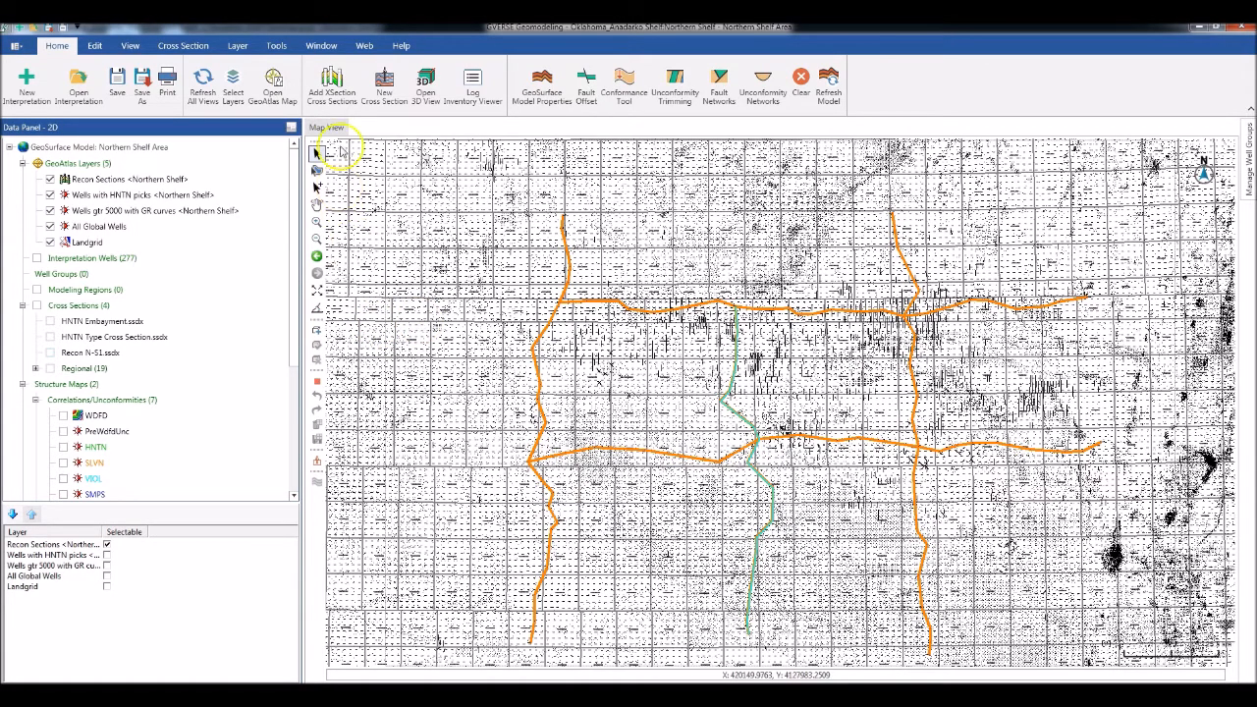
# Add the XSection file N-S Recon5.ssdx from the project to the interpretation and open the cross section
pyautogui.click(331, 76)
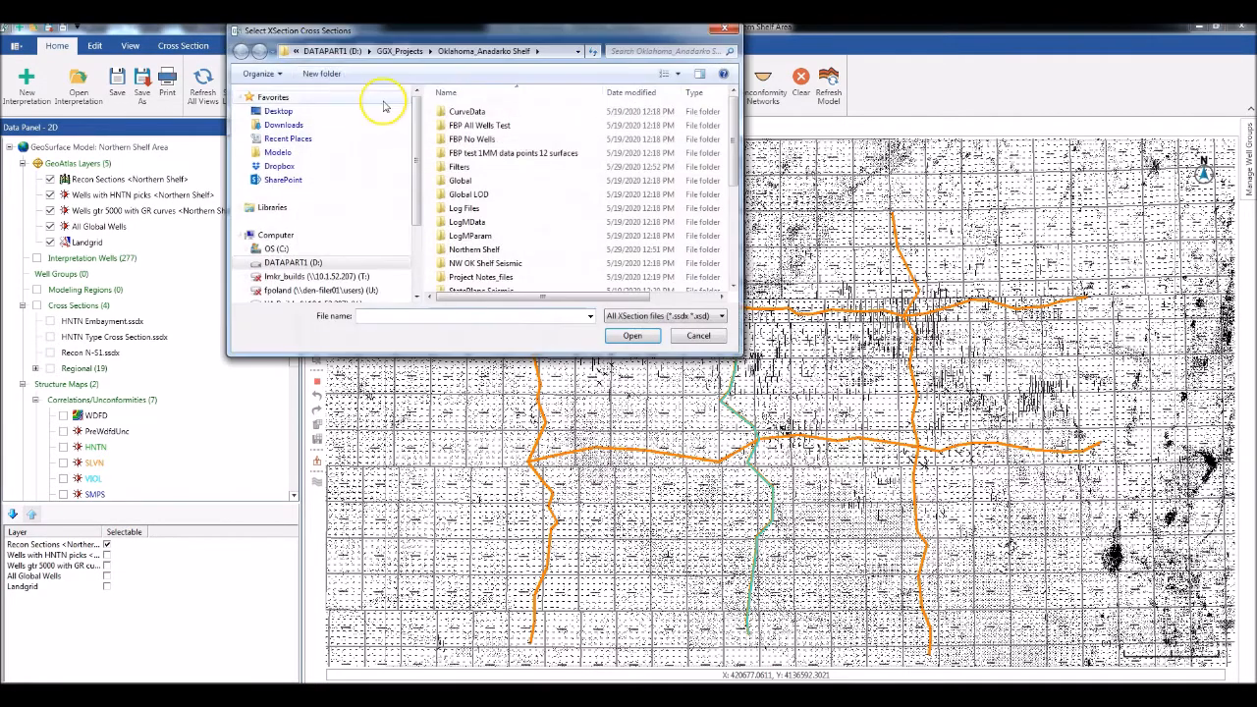
pyautogui.doubleClick(462, 182)
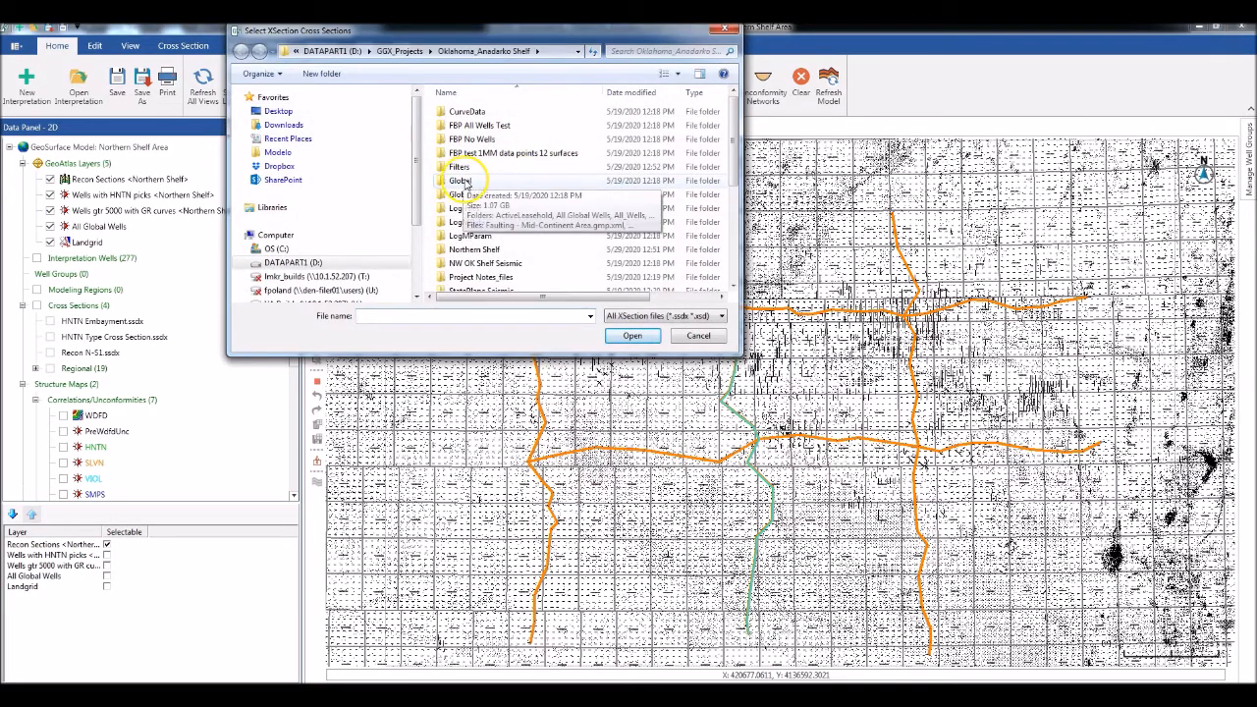
pyautogui.moveTo(732, 188); pyautogui.dragTo(730, 239)
pyautogui.click(487, 285)
pyautogui.click(633, 335)
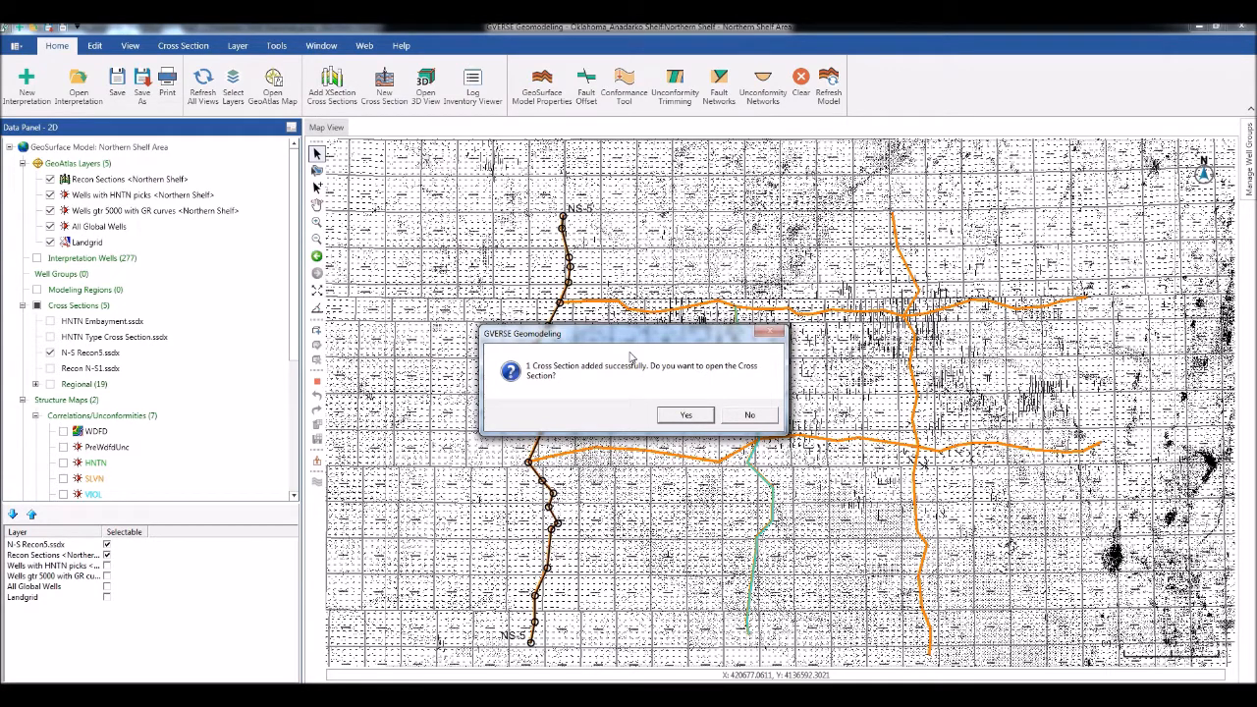
pyautogui.click(681, 415)
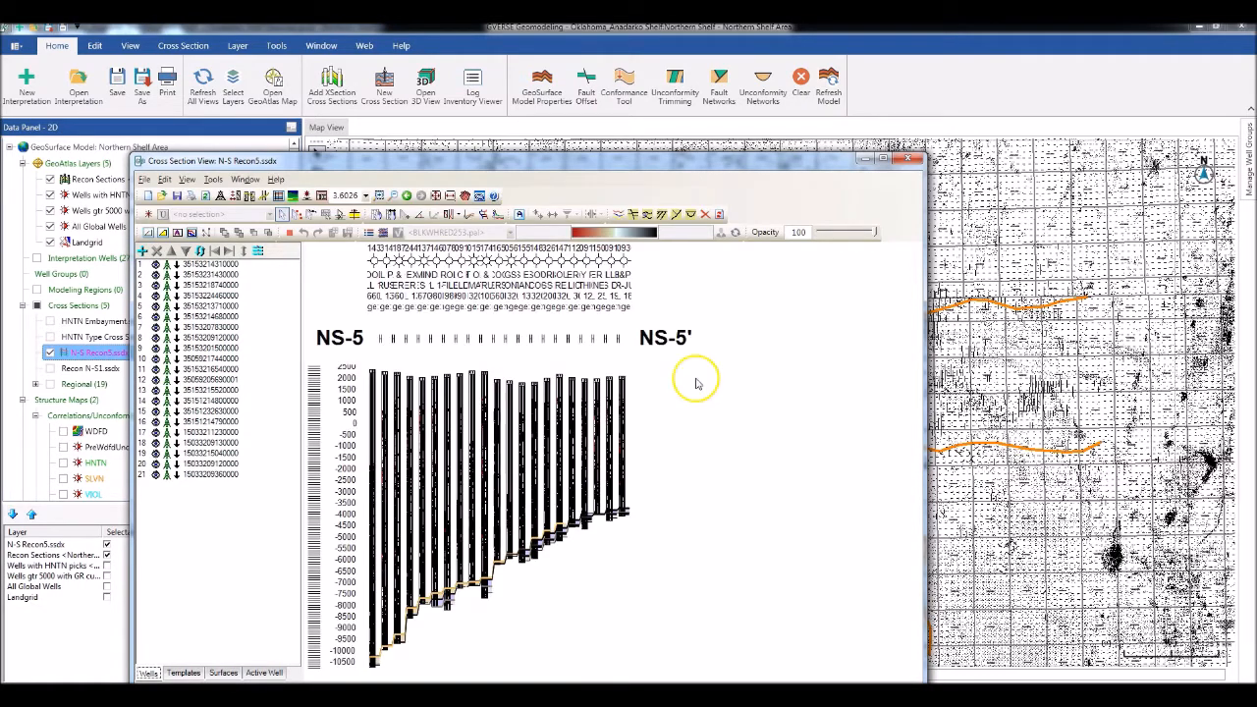
# Maximize the N-S Recon5 cross section, stretch its display, and flatten the section on the HNTN surface
pyautogui.click(885, 158)
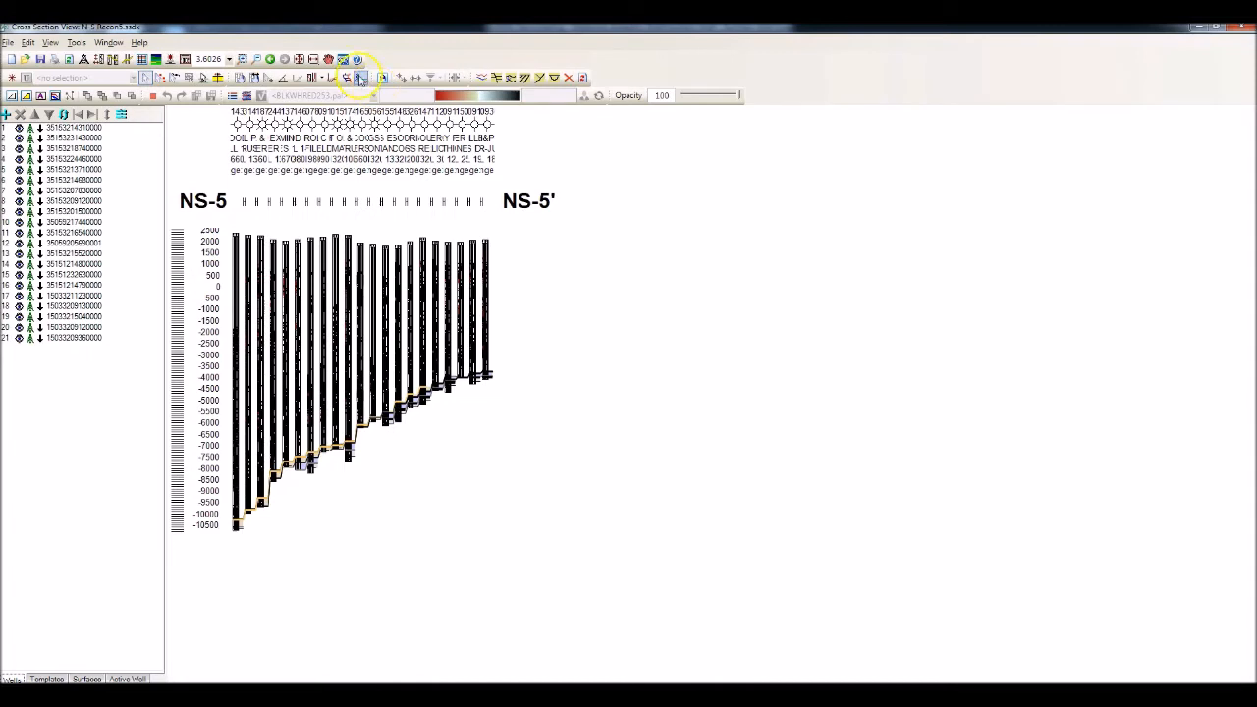
pyautogui.click(299, 59)
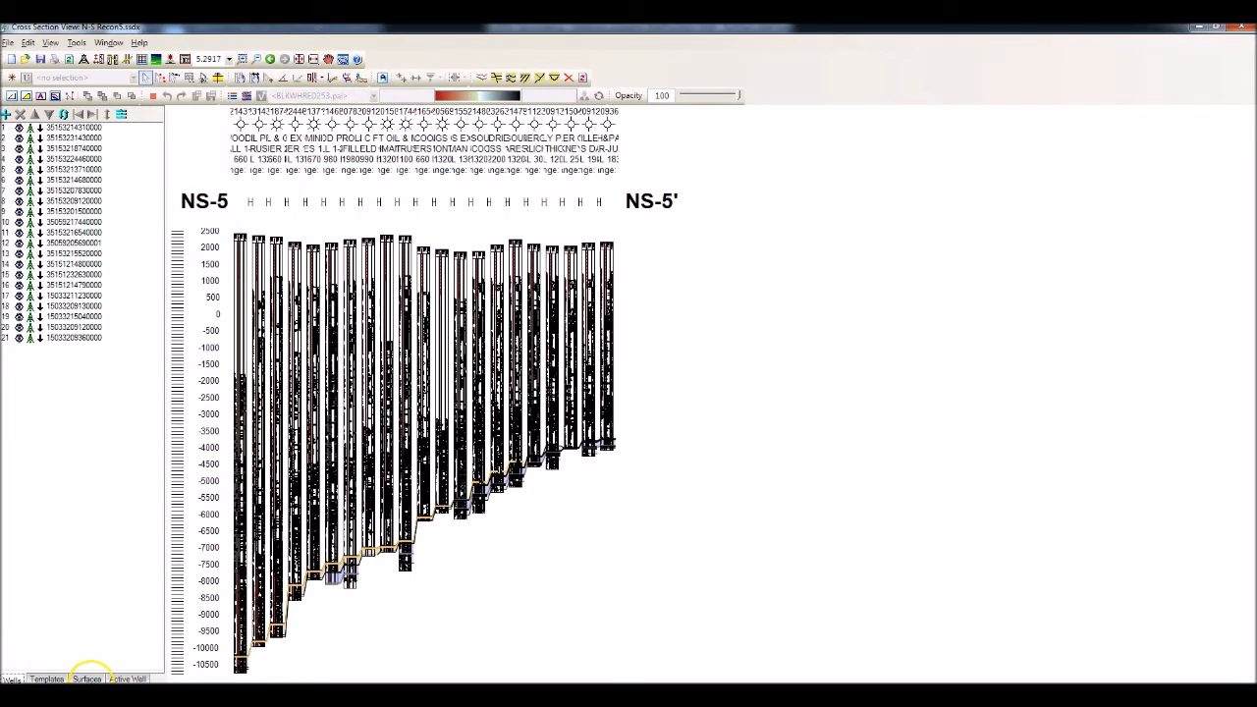
pyautogui.click(86, 677)
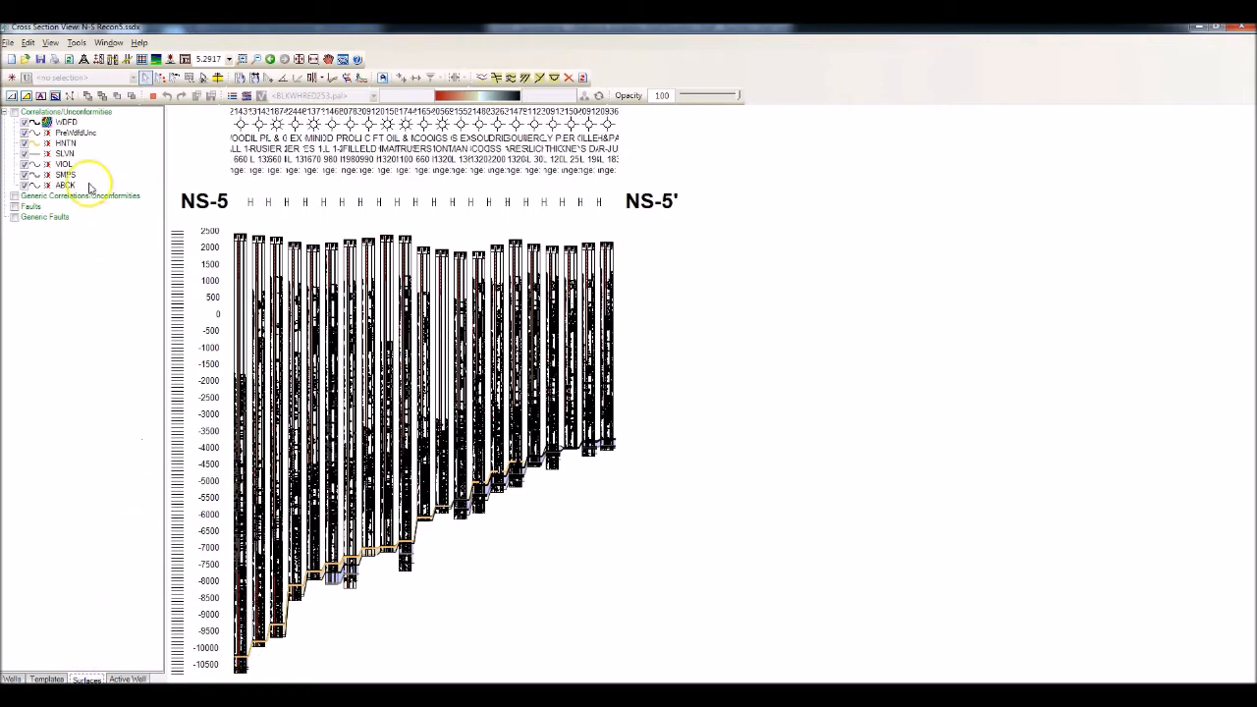
pyautogui.click(66, 143)
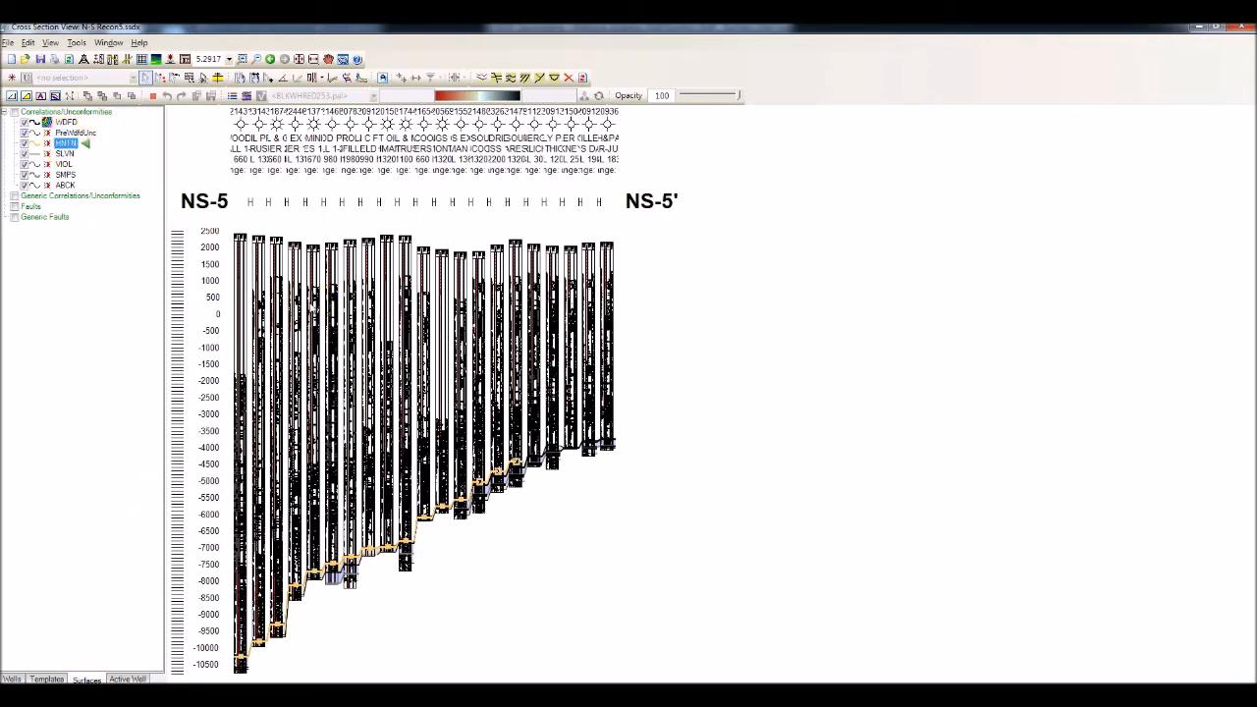
pyautogui.click(430, 488)
pyautogui.press('f')
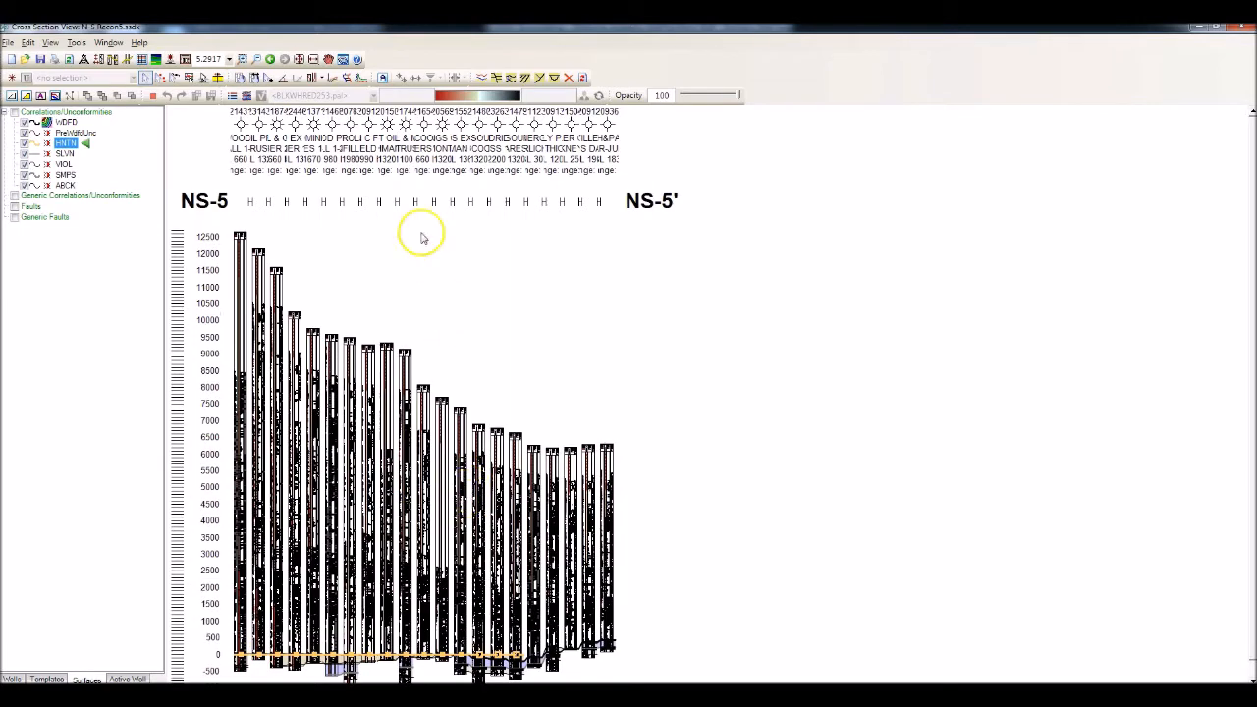
# Examine the zones below the flattened HNTN datum along the NS-5 section, from Wares 1 back to the first wells
pyautogui.click(242, 59)
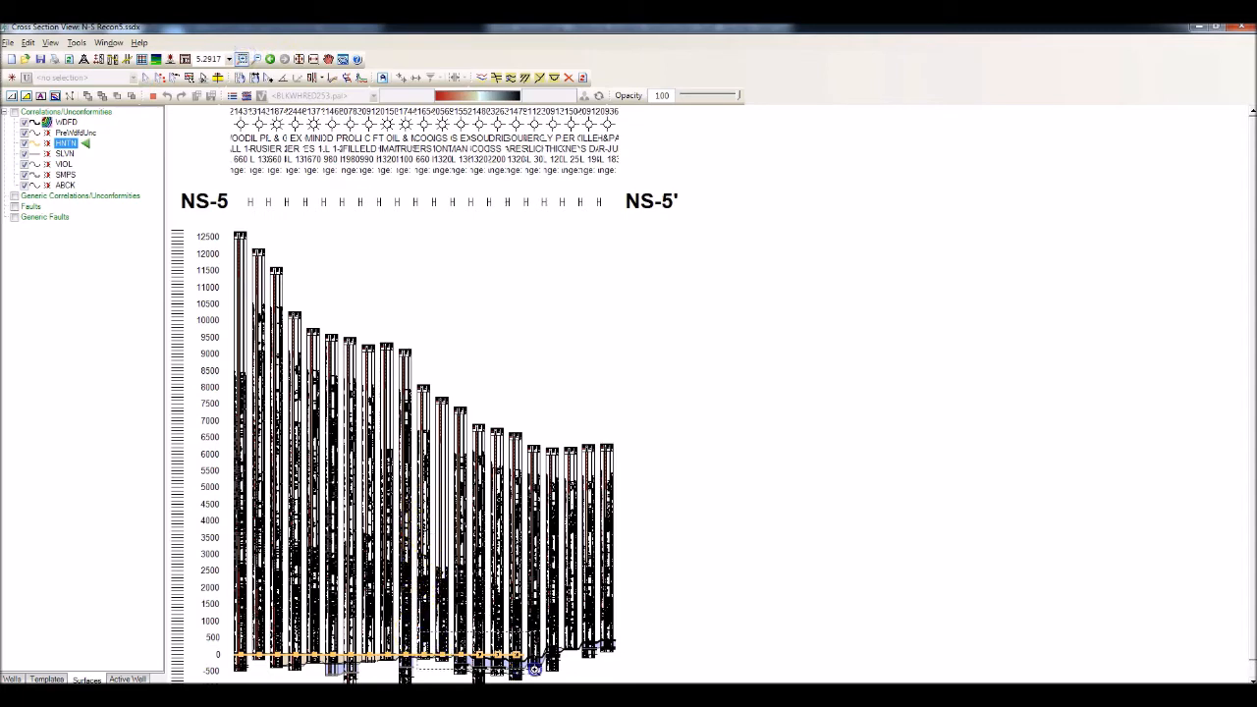
pyautogui.click(534, 668)
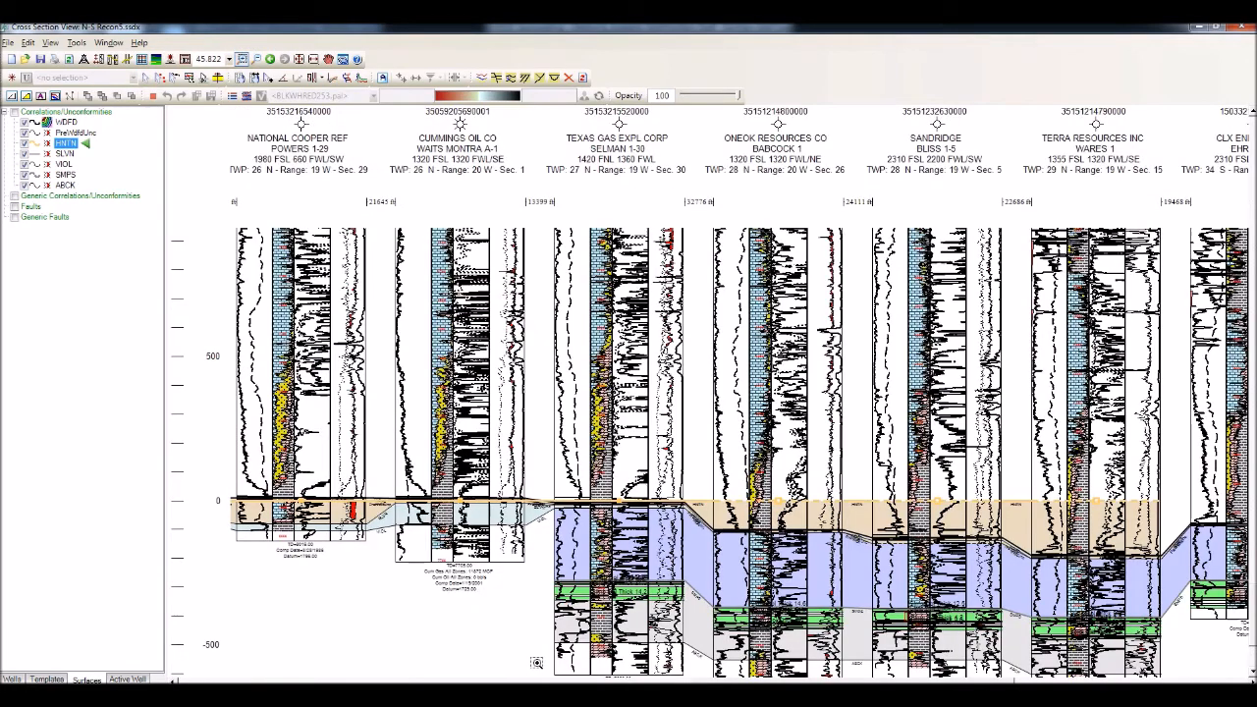
pyautogui.click(1027, 518)
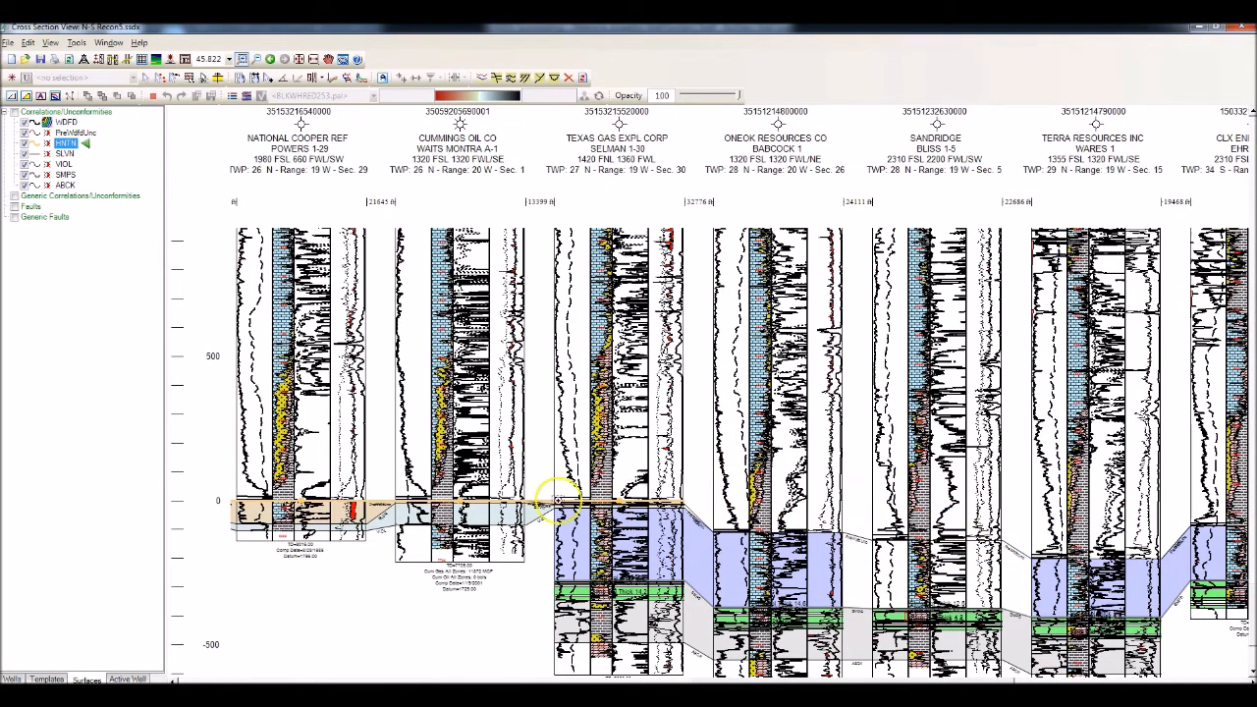
pyautogui.hscroll(-5, 361, 530)
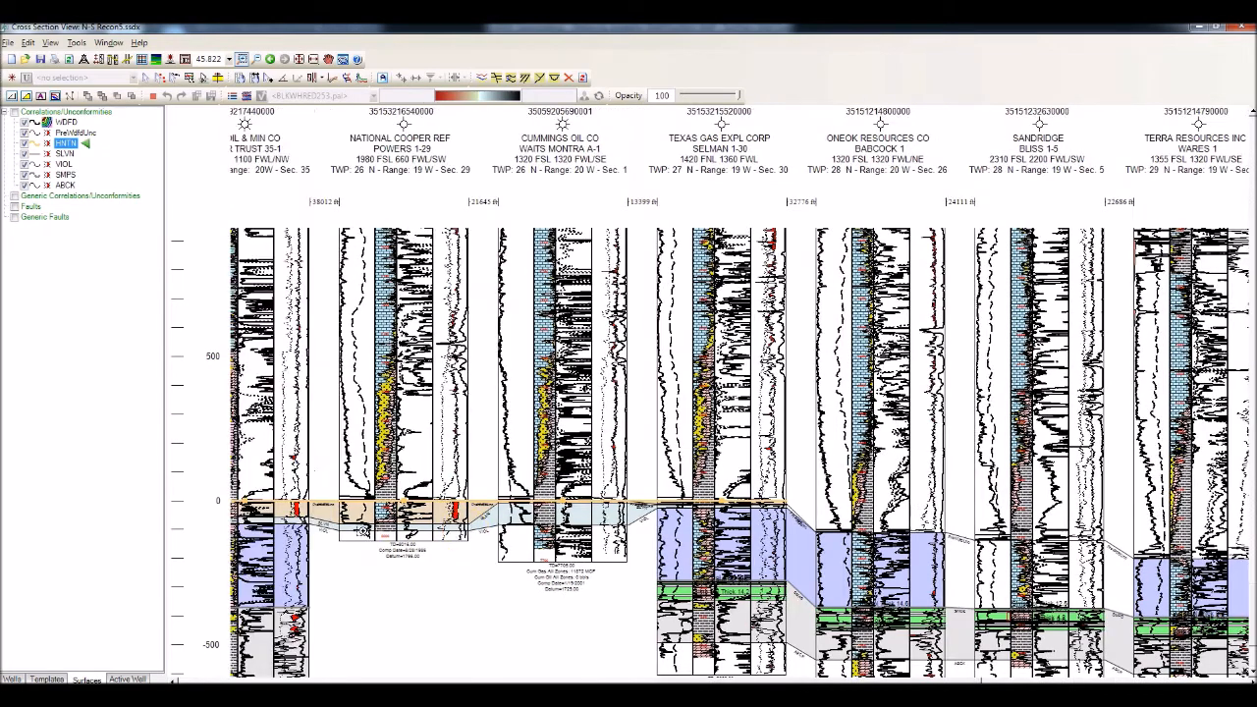
pyautogui.hscroll(-4, 361, 530)
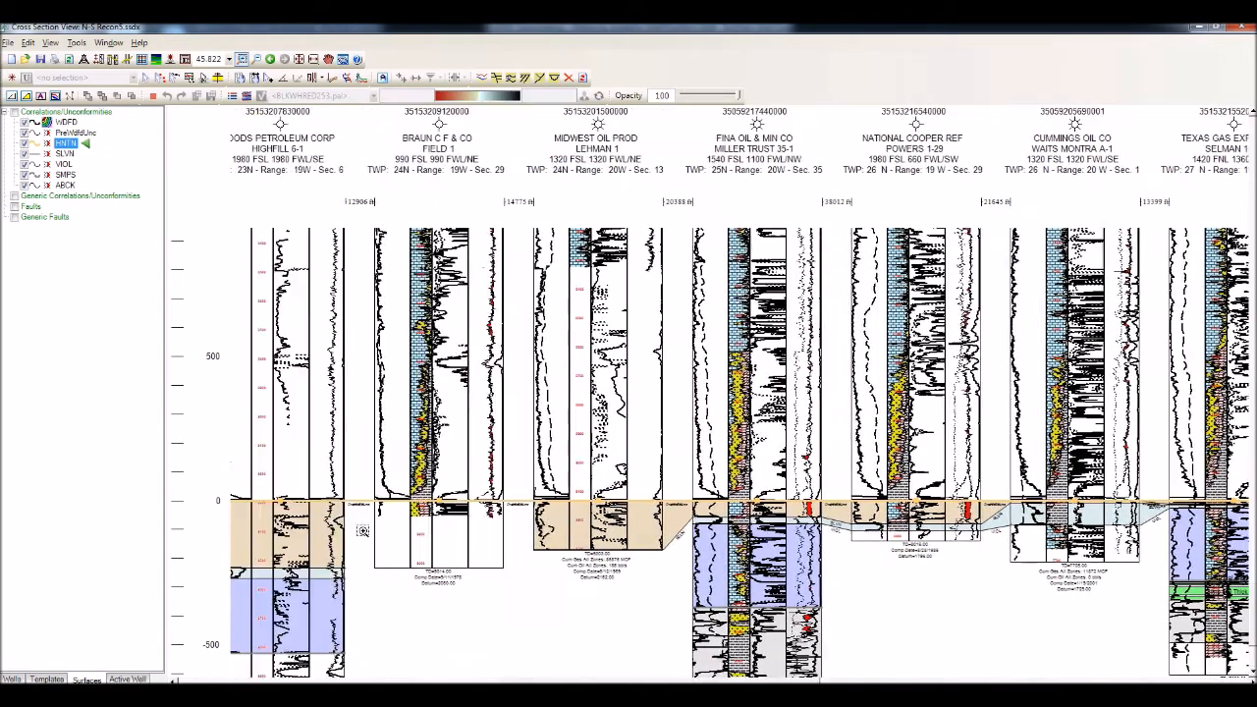
pyautogui.hscroll(-5, 361, 530)
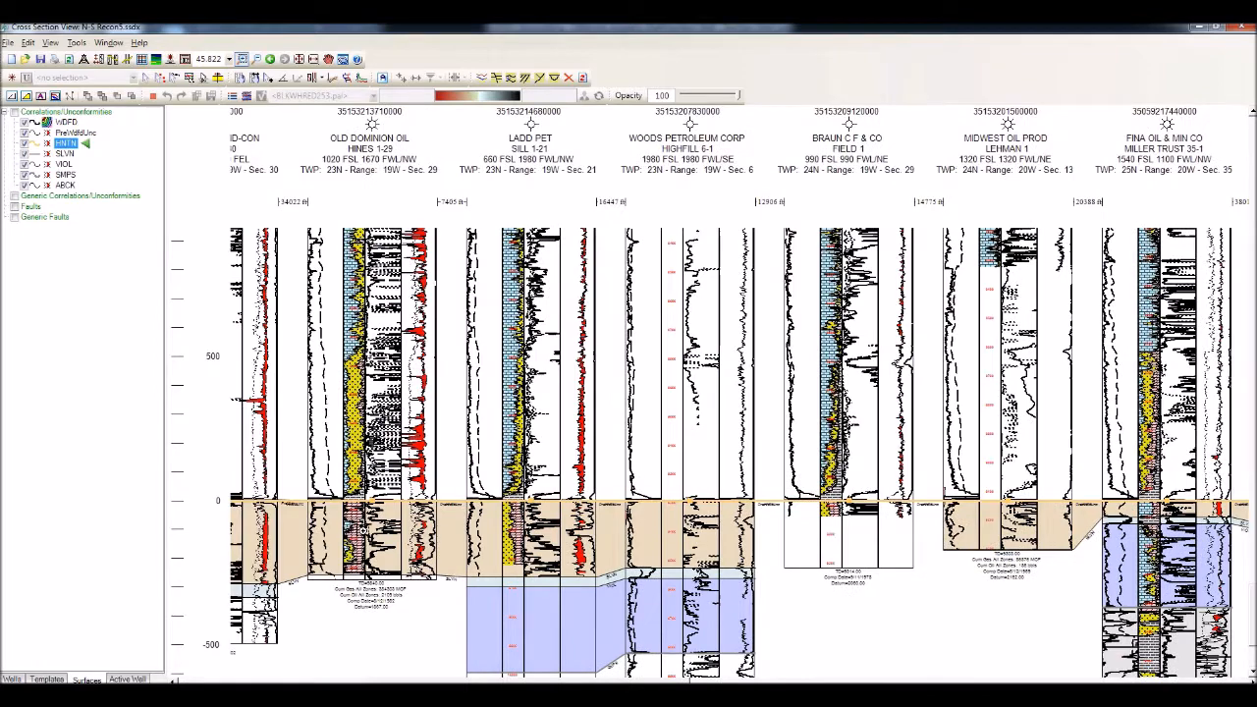
pyautogui.hscroll(-1, 362, 531)
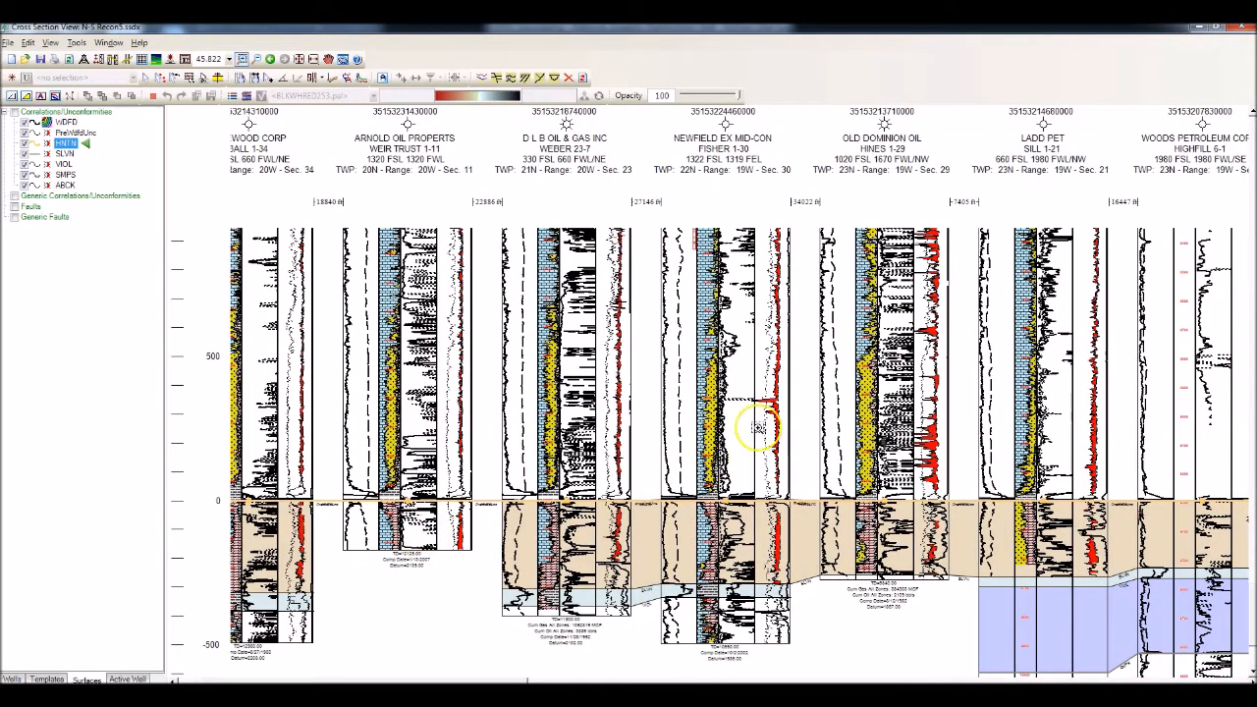
# Close the N-S Recon5 cross section without saving and hide it and the Recon Sections layer on the map
pyautogui.click(1243, 30)
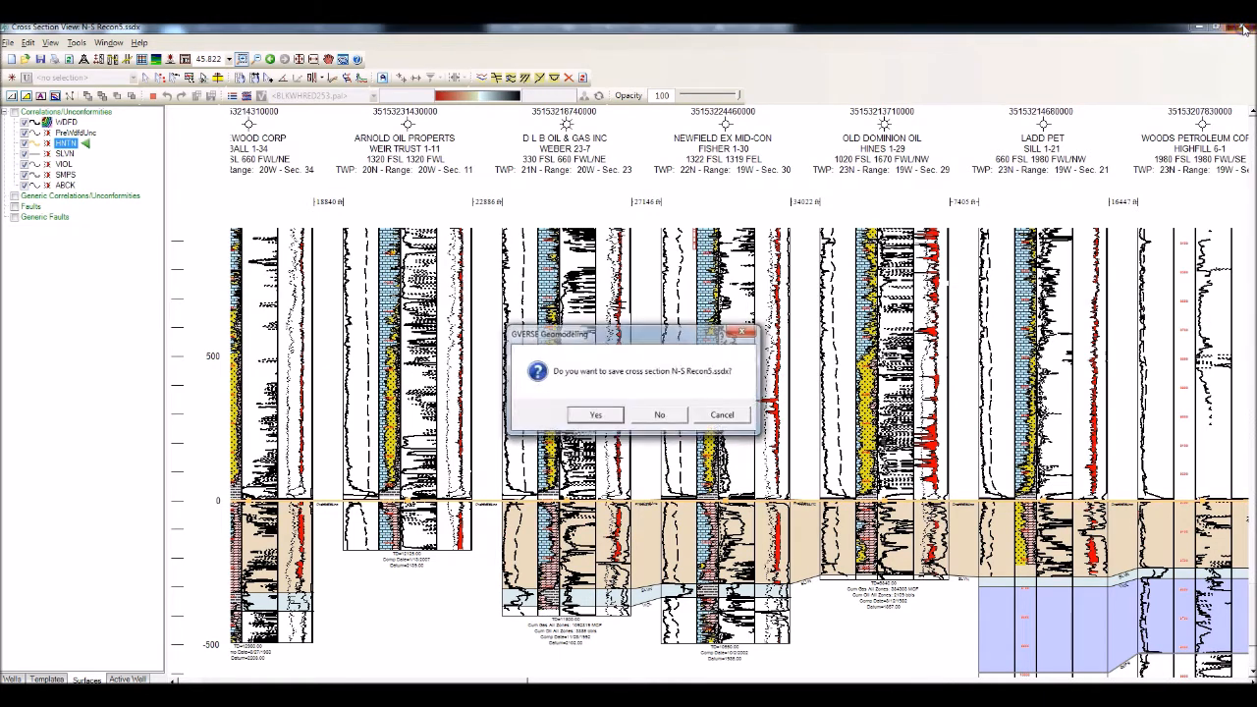
pyautogui.click(660, 415)
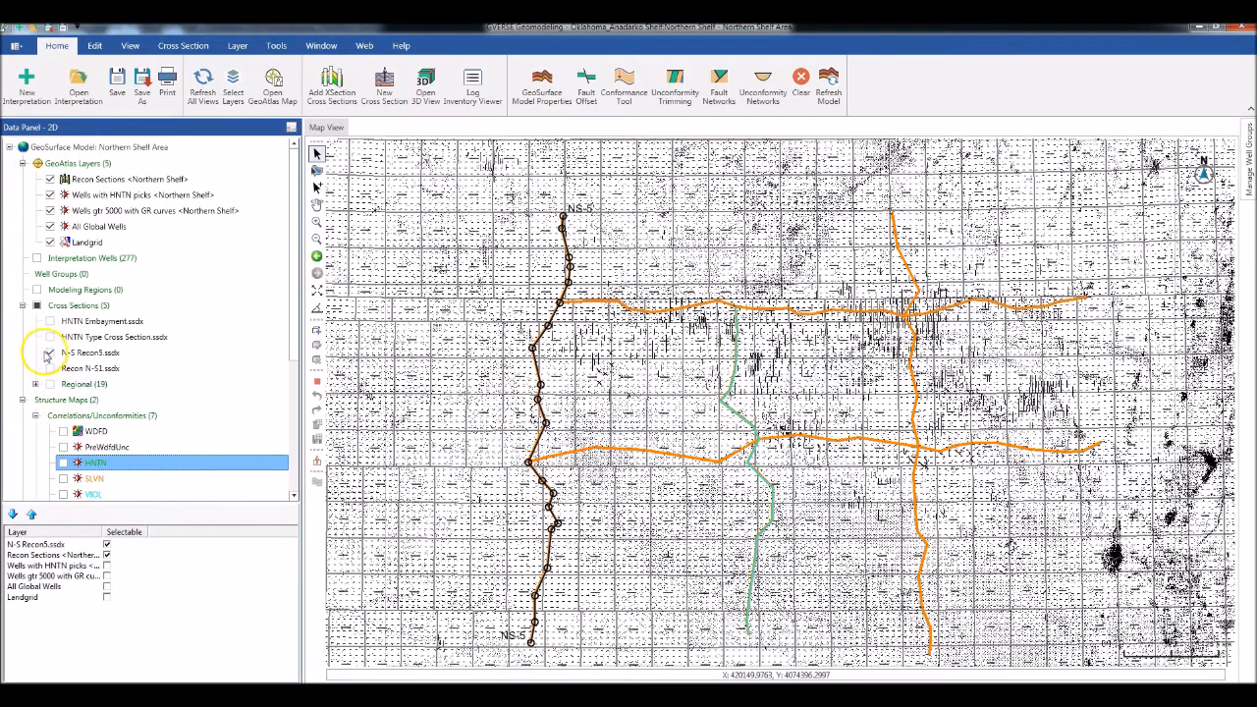
pyautogui.click(48, 352)
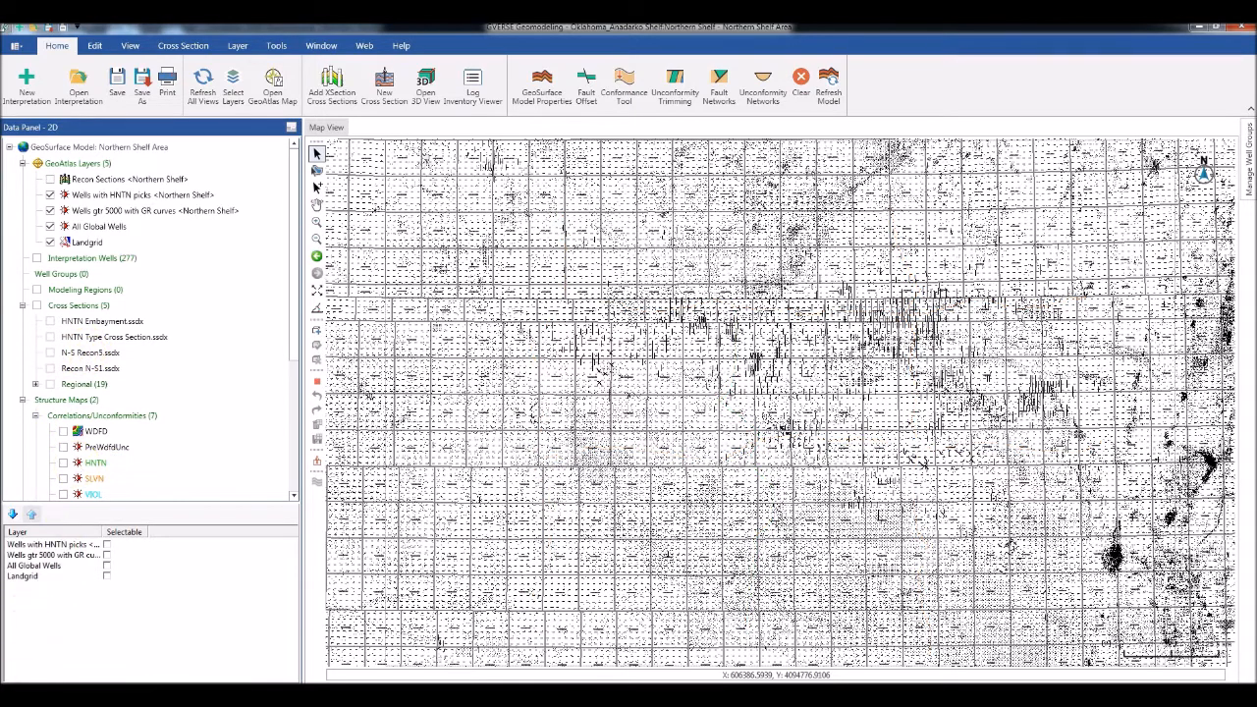
pyautogui.click(49, 353)
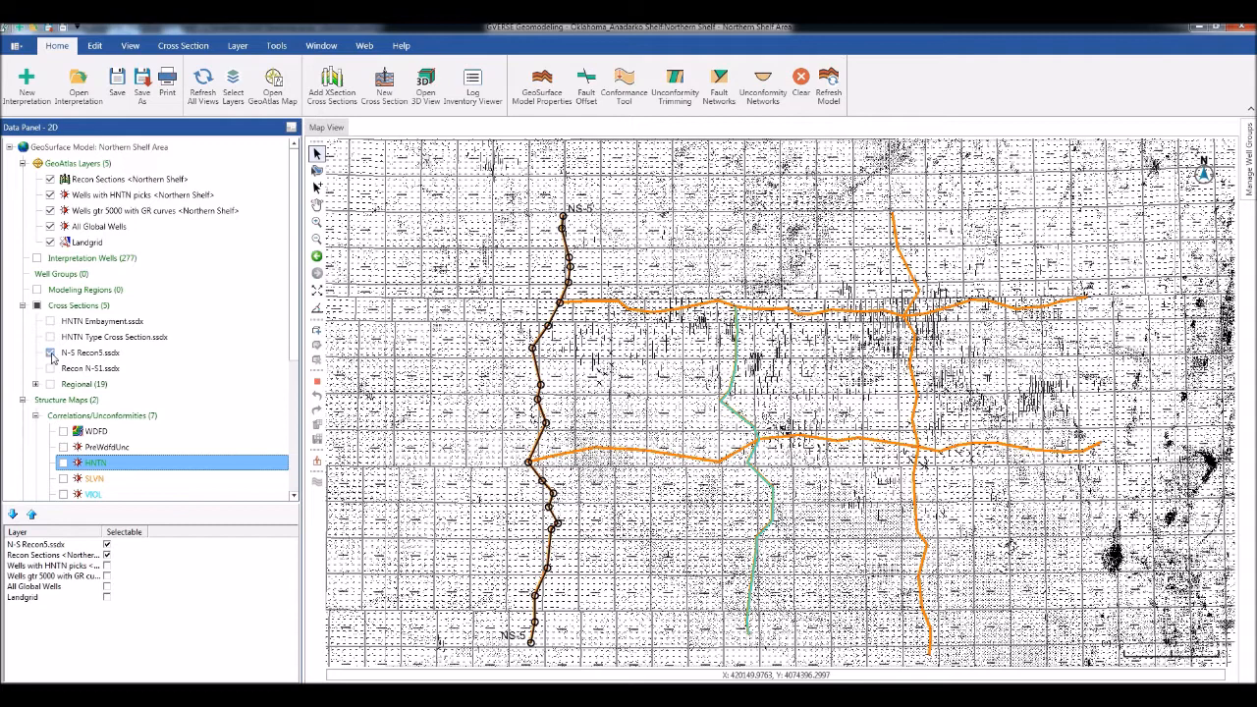
pyautogui.click(50, 352)
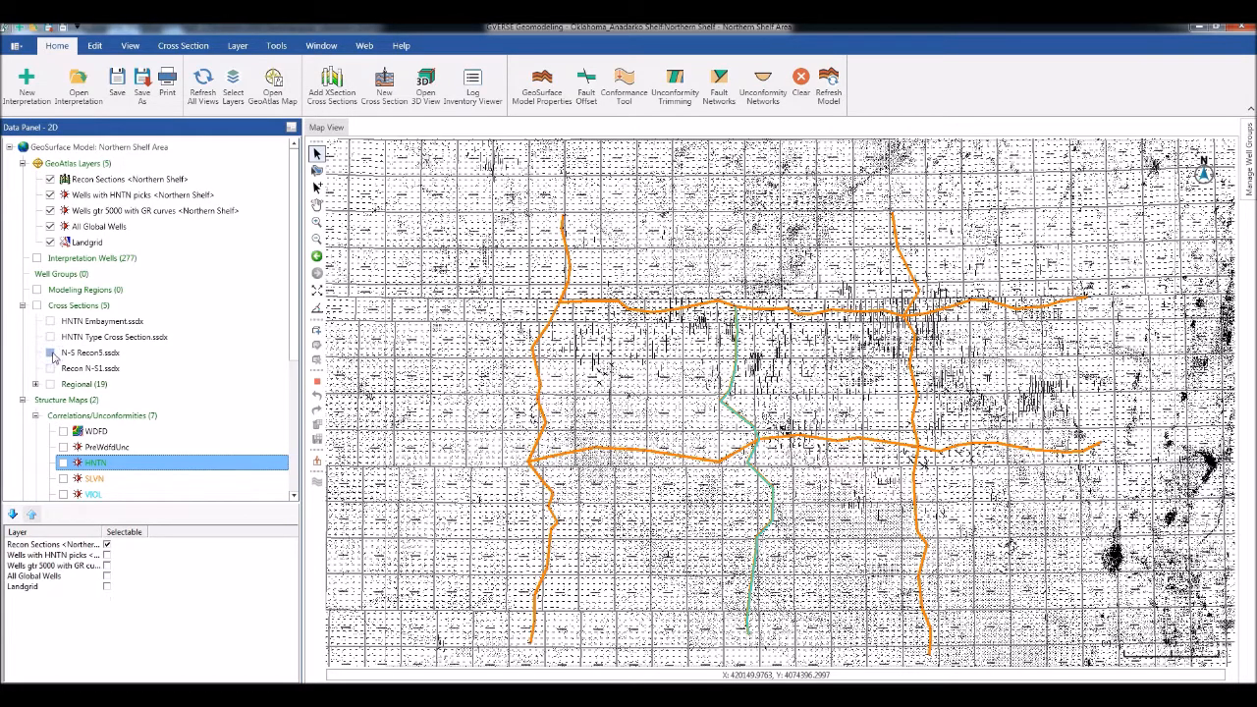
pyautogui.click(50, 180)
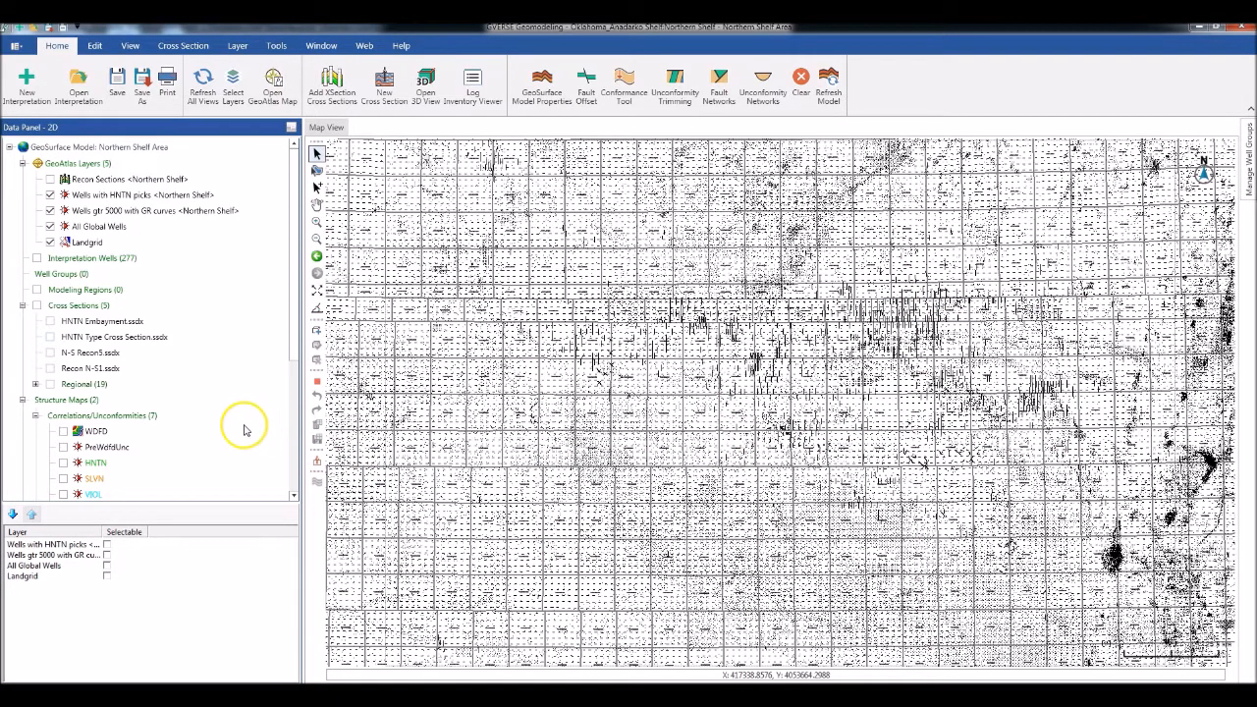
# Display HNTN Type Cross Section.ssdx on the map, make it selectable, and zoom to its selected line
pyautogui.click(50, 336)
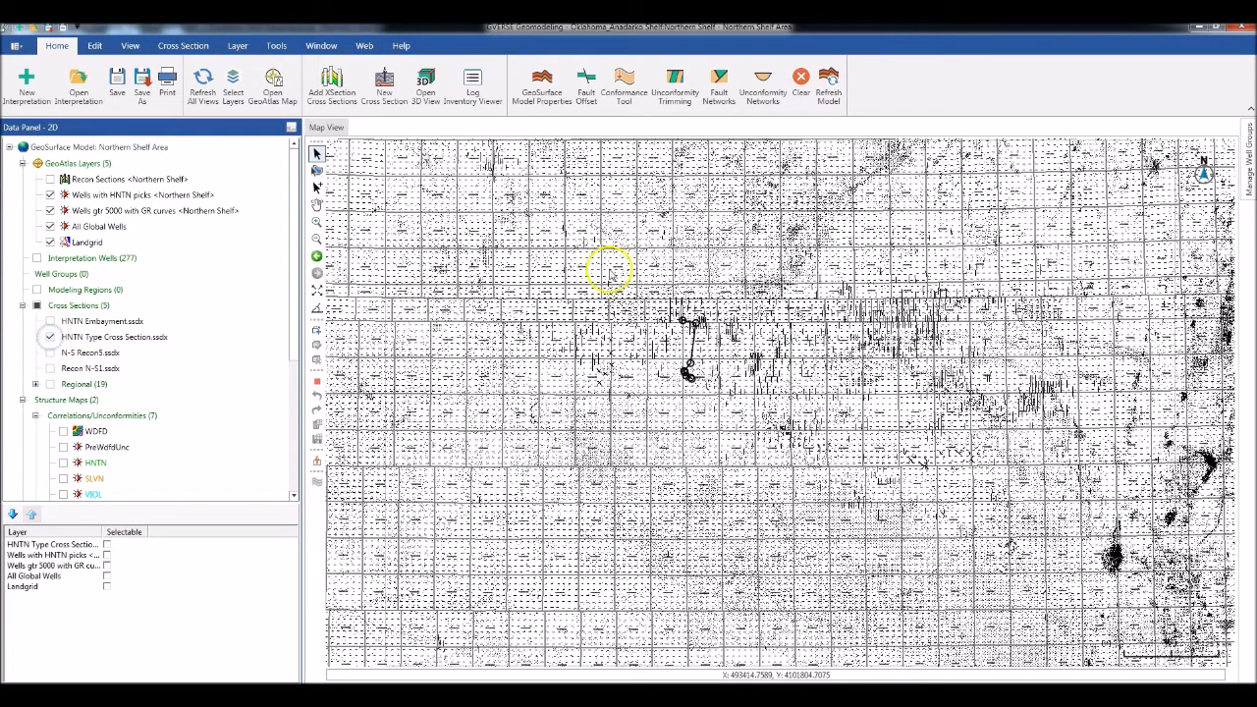
pyautogui.click(106, 545)
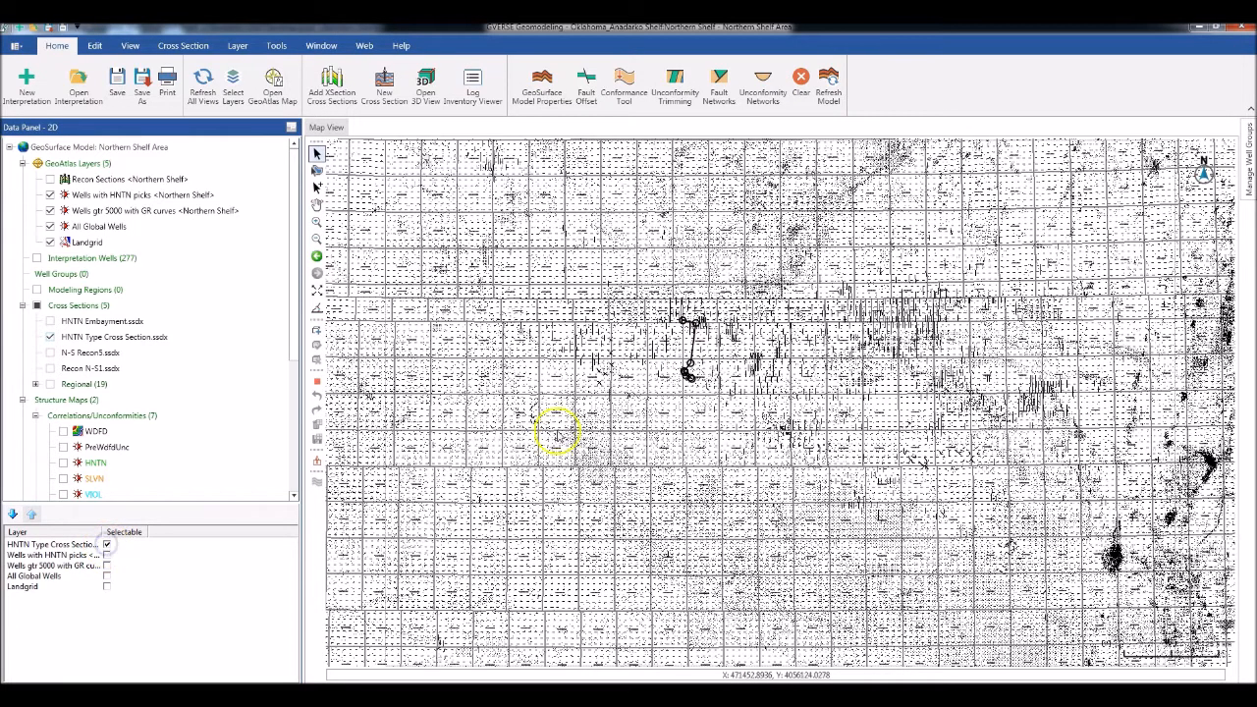
pyautogui.click(686, 347)
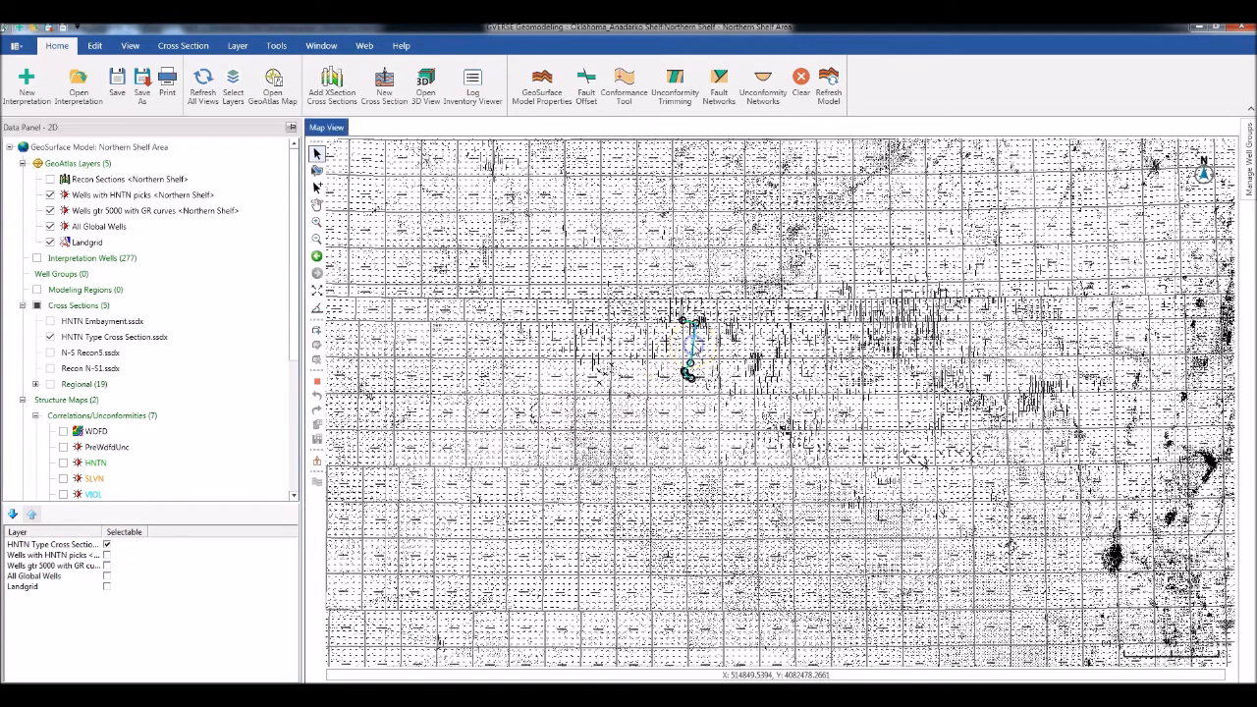
pyautogui.rightClick(692, 346)
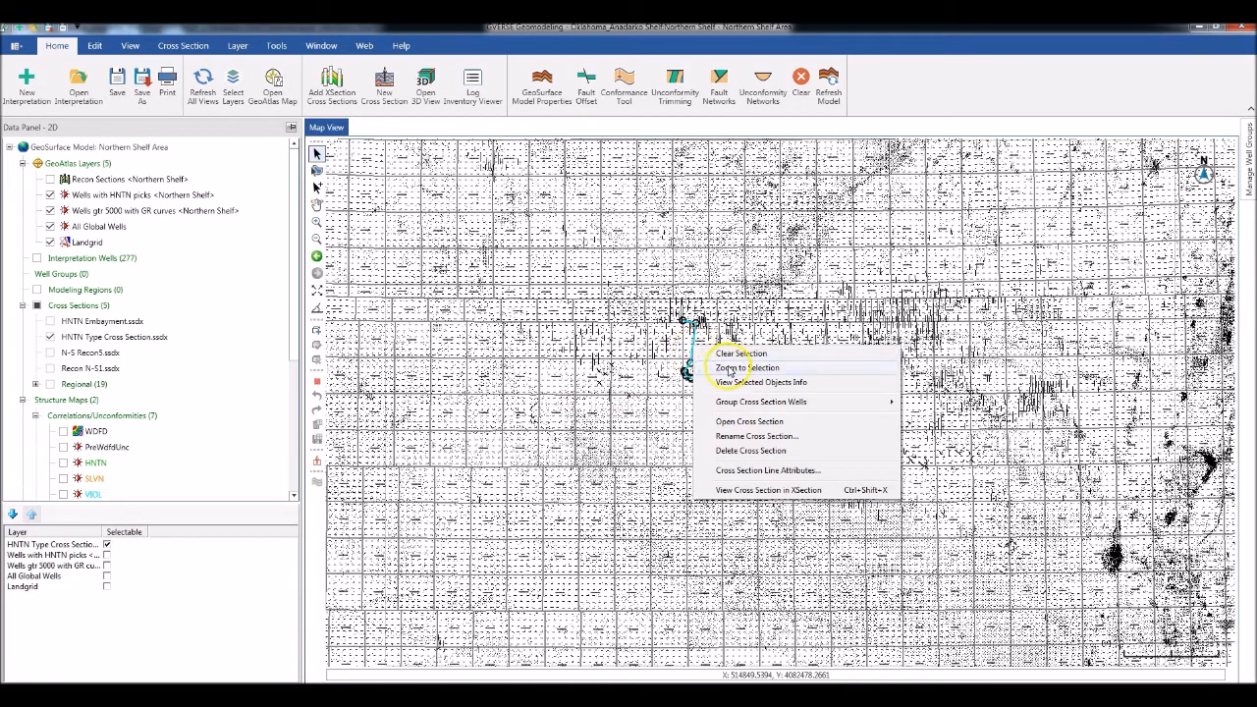
pyautogui.click(728, 368)
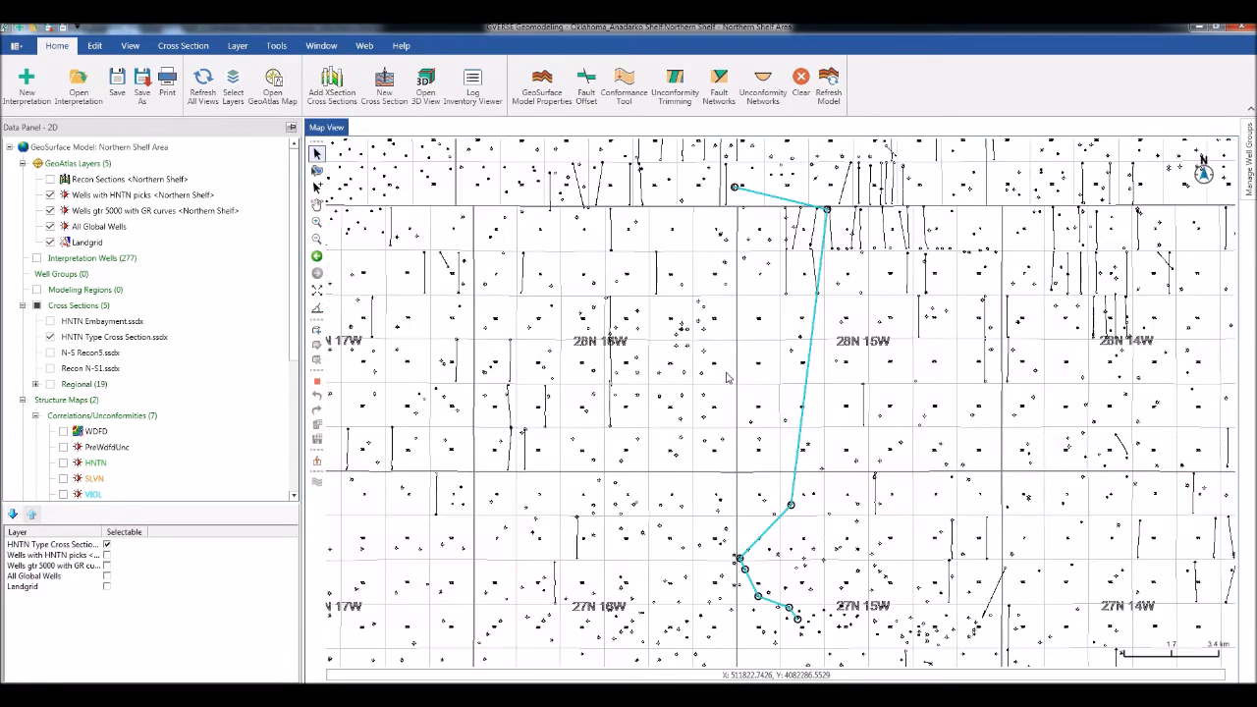
# Open HNTN Type Cross Section.ssdx from its map line and enlarge the logs around the zero datum near wells 6 and 7
pyautogui.rightClick(805, 390)
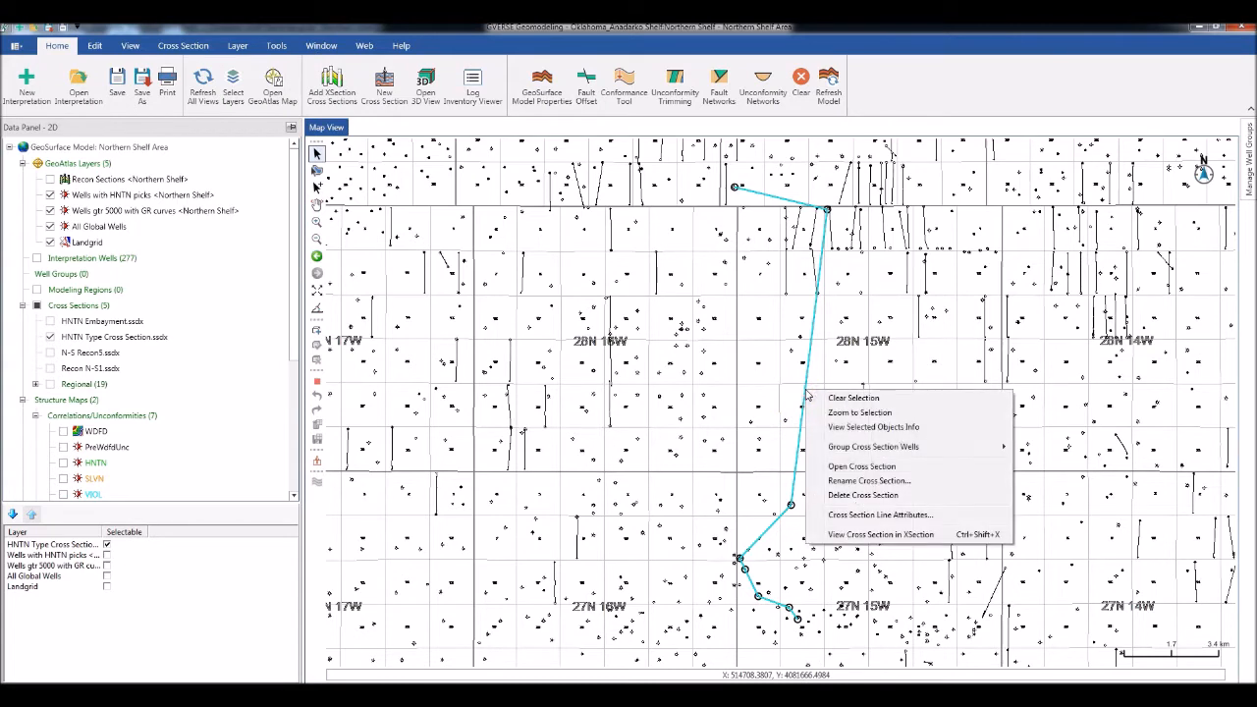
pyautogui.click(836, 466)
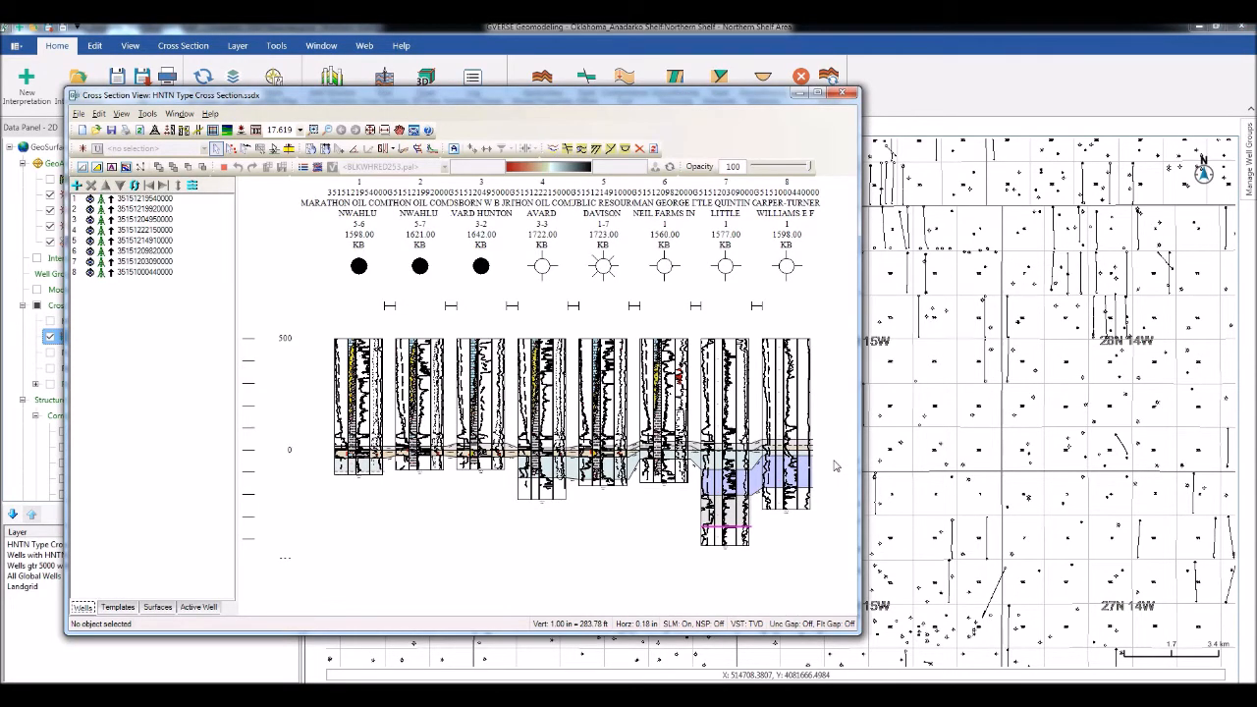
pyautogui.click(312, 129)
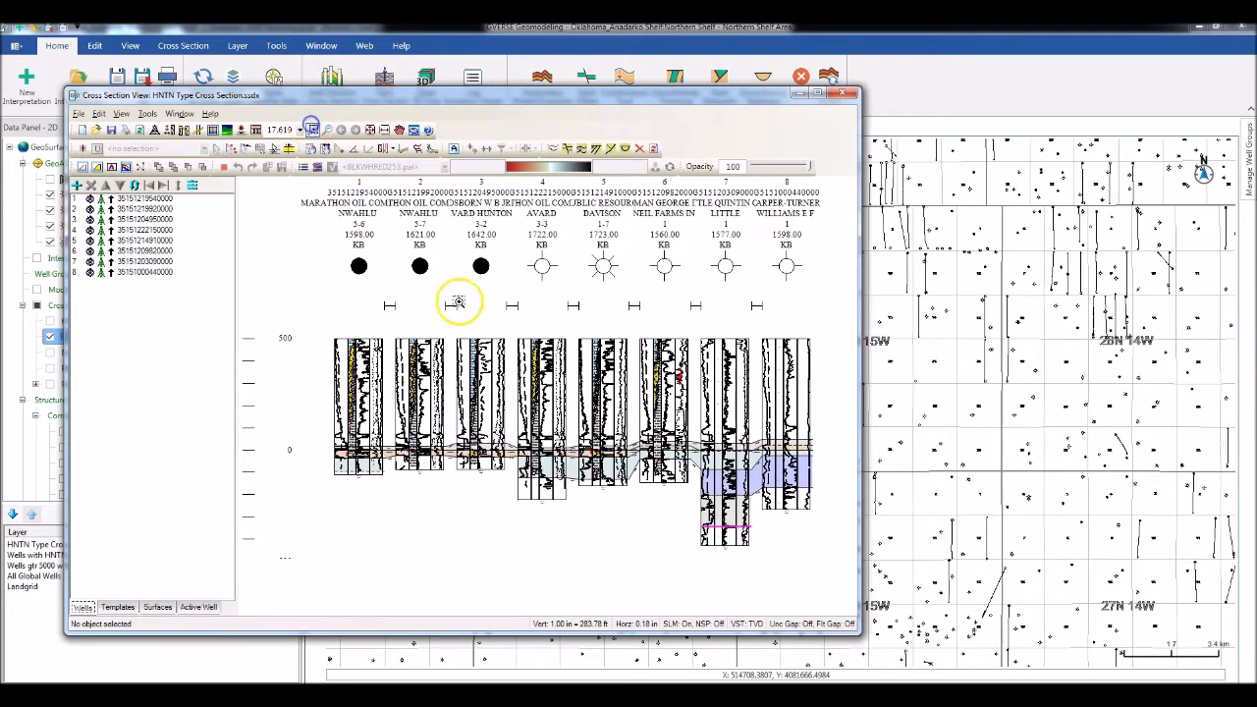
pyautogui.moveTo(692, 473); pyautogui.dragTo(692, 473)
# Examine the WDFD, HNTN and underlying zones around the datum along the type section out to well 8
pyautogui.press('Right')
pyautogui.press('Right')
pyautogui.press('Right')
pyautogui.press('Right')
pyautogui.press('Right')
pyautogui.press('Right')
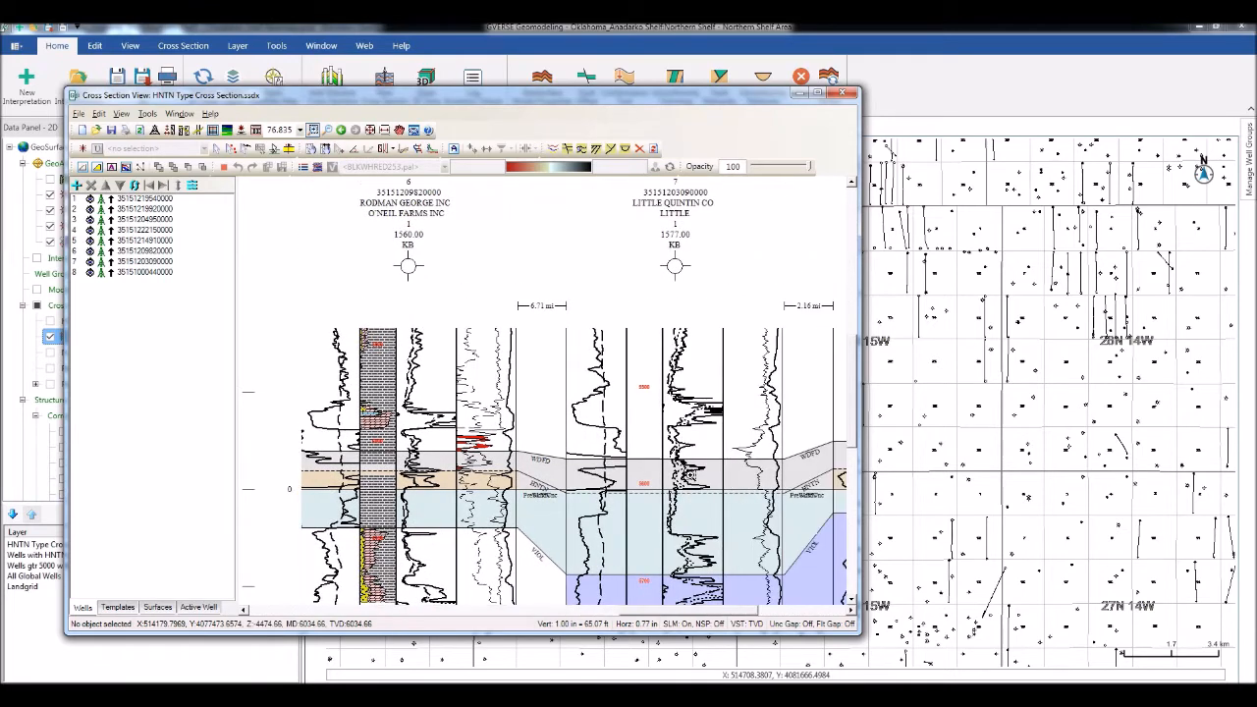
pyautogui.press('Right')
pyautogui.press('Right')
pyautogui.press('Right')
pyautogui.press('Right')
pyautogui.press('Right')
pyautogui.press('Right')
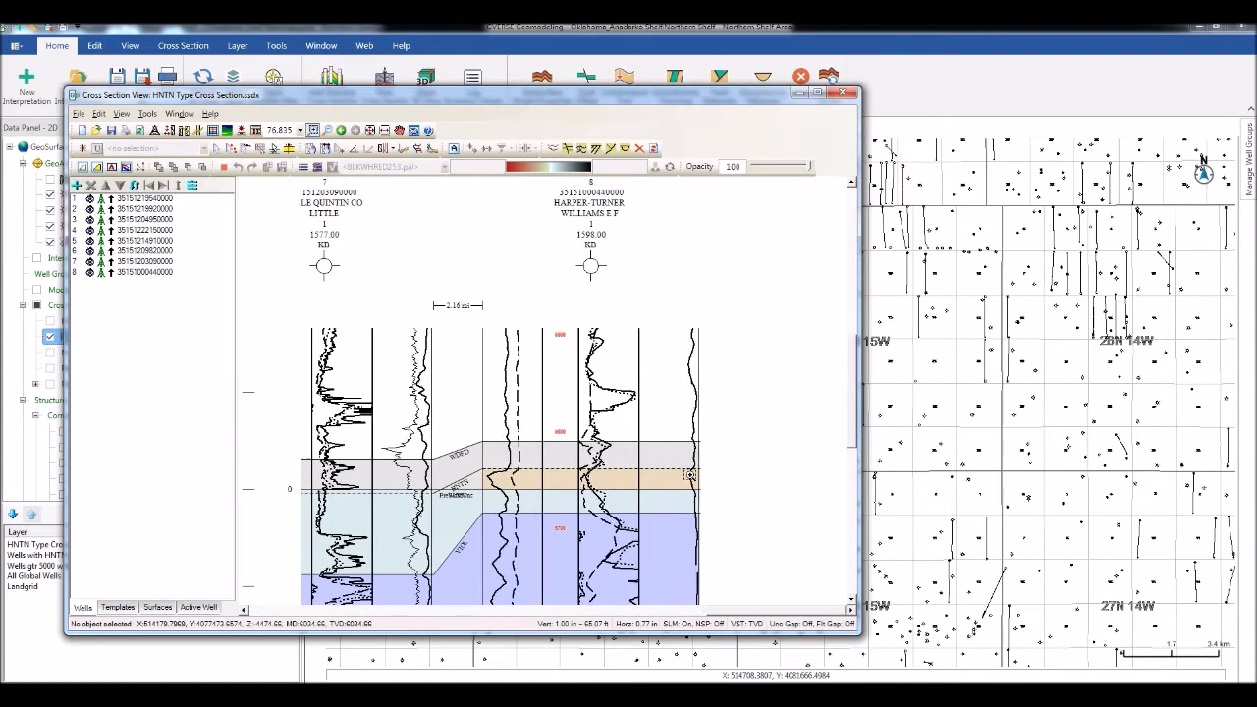
# Trace the HNTN interval and its log response back along the type section from well 8 to well 2
pyautogui.press('Left')
pyautogui.press('Left')
pyautogui.press('Left')
pyautogui.press('Left')
pyautogui.press('Left')
pyautogui.press('Left')
pyautogui.press('Left')
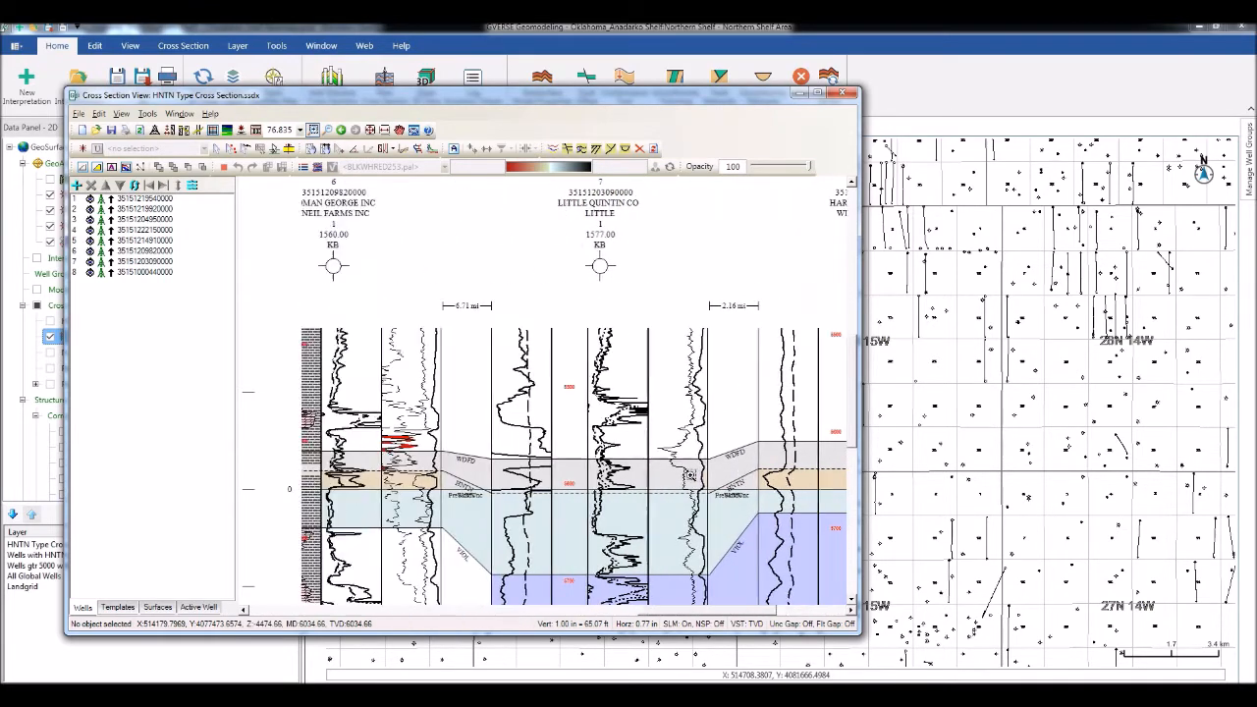
pyautogui.press('Left')
pyautogui.press('Left')
pyautogui.press('Left')
pyautogui.press('Left')
pyautogui.press('Left')
pyautogui.press('Left')
pyautogui.press('Left')
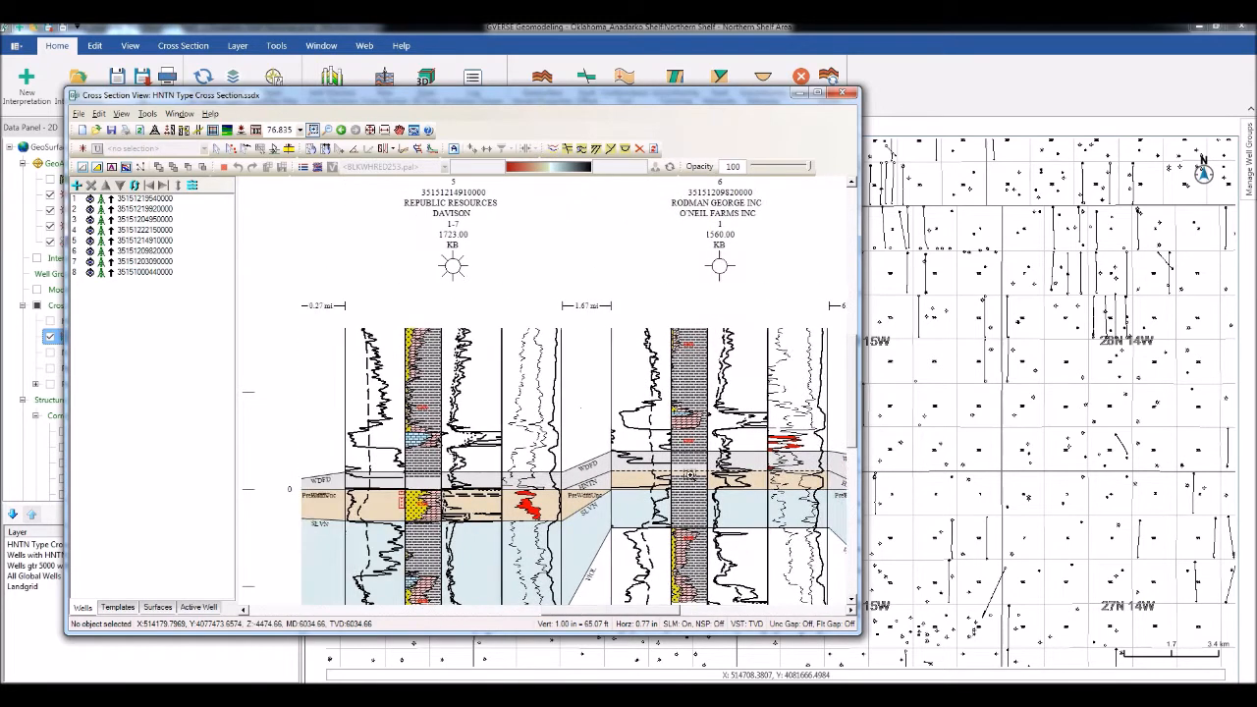
pyautogui.press('Left')
pyautogui.press('Left')
pyautogui.press('Left')
pyautogui.press('Left')
pyautogui.press('Left')
pyautogui.press('Left')
pyautogui.press('Left')
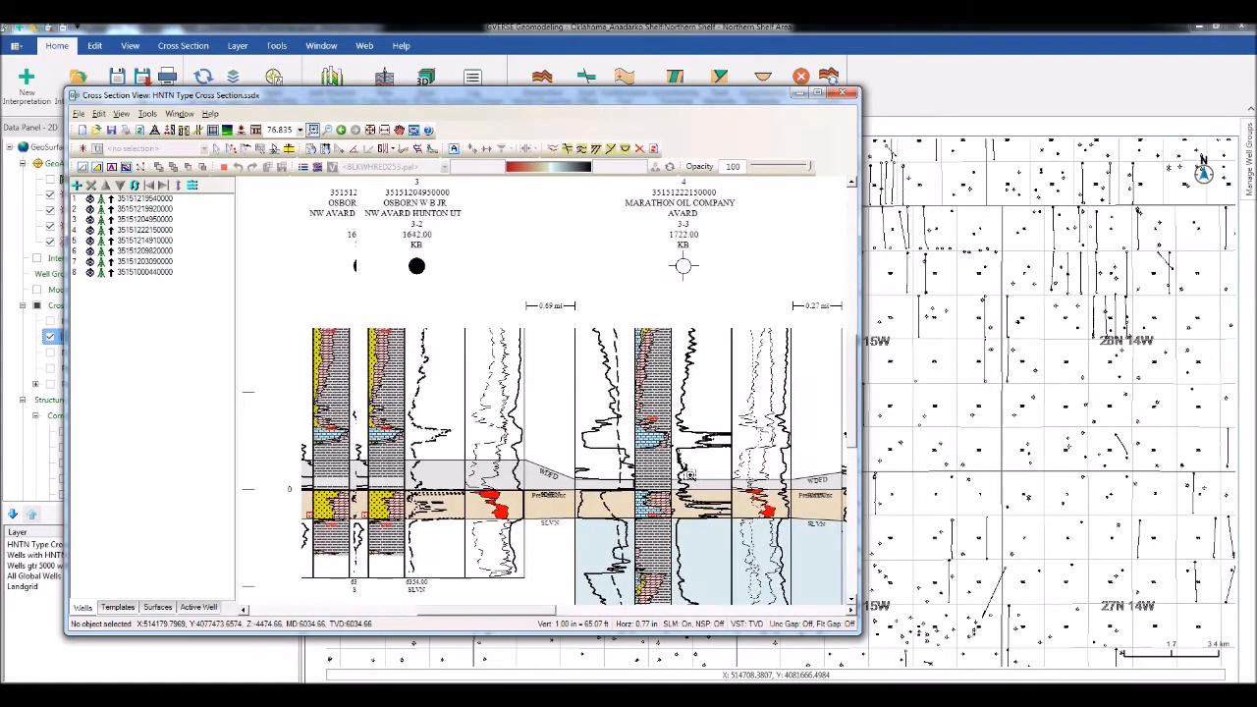
pyautogui.press('Left')
pyautogui.press('Left')
pyautogui.press('Left')
pyautogui.press('Left')
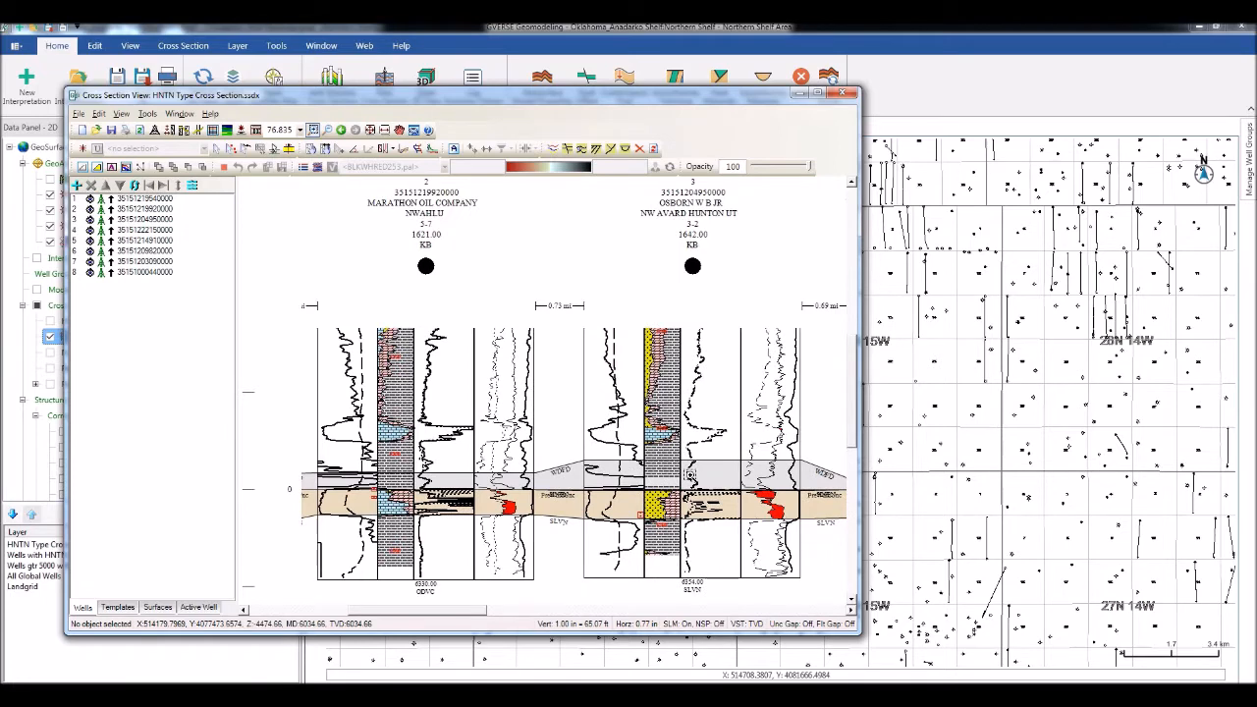
# Follow the HNTN interval from wells 2 and 3 across the type section to compare it with wells 6, 7 and 8
pyautogui.press('Right')
pyautogui.press('Right')
pyautogui.press('Right')
pyautogui.press('Right')
pyautogui.press('Right')
pyautogui.press('Right')
pyautogui.press('Right')
pyautogui.press('Right')
pyautogui.press('Right')
pyautogui.press('Right')
pyautogui.press('Right')
pyautogui.press('Right')
pyautogui.press('Right')
pyautogui.press('Right')
pyautogui.press('Right')
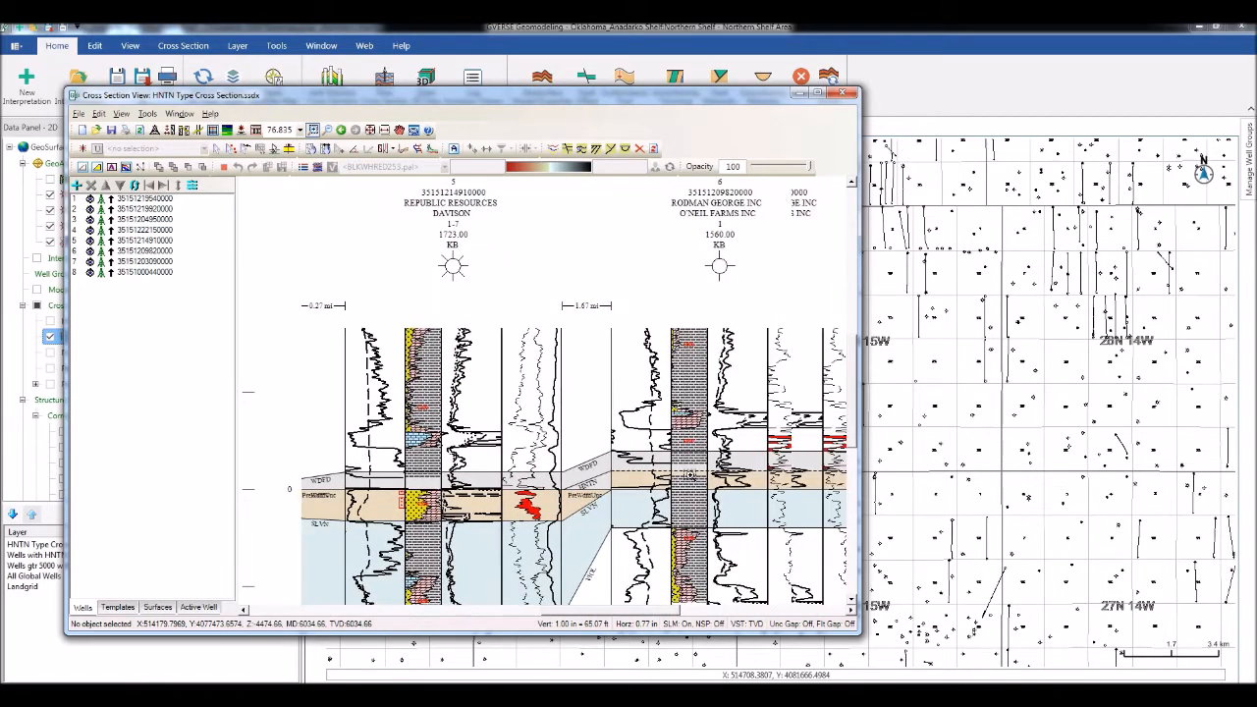
pyautogui.press('Right')
pyautogui.press('Right')
pyautogui.press('Right')
pyautogui.press('Right')
pyautogui.press('Right')
pyautogui.press('Right')
pyautogui.press('Right')
pyautogui.press('Right')
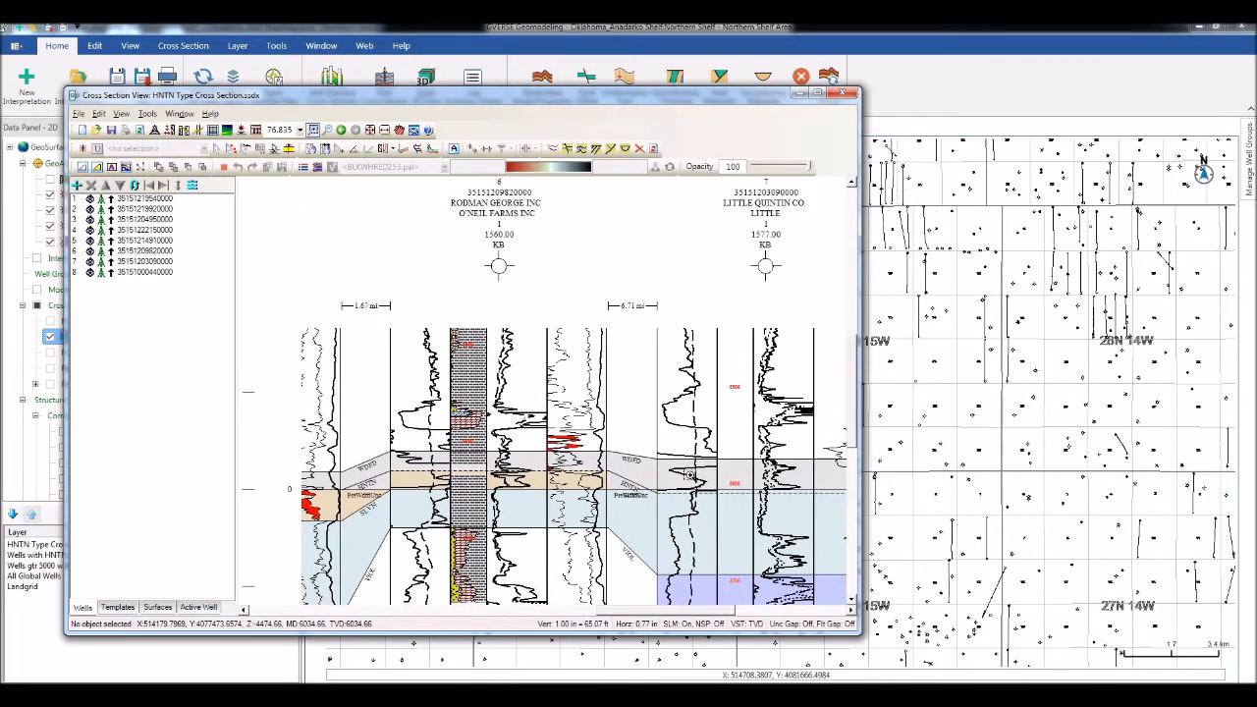
pyautogui.press('Right')
pyautogui.press('Right')
pyautogui.press('Right')
pyautogui.press('Right')
pyautogui.press('Right')
pyautogui.press('Right')
pyautogui.press('Right')
pyautogui.press('Right')
pyautogui.press('Right')
pyautogui.press('Right')
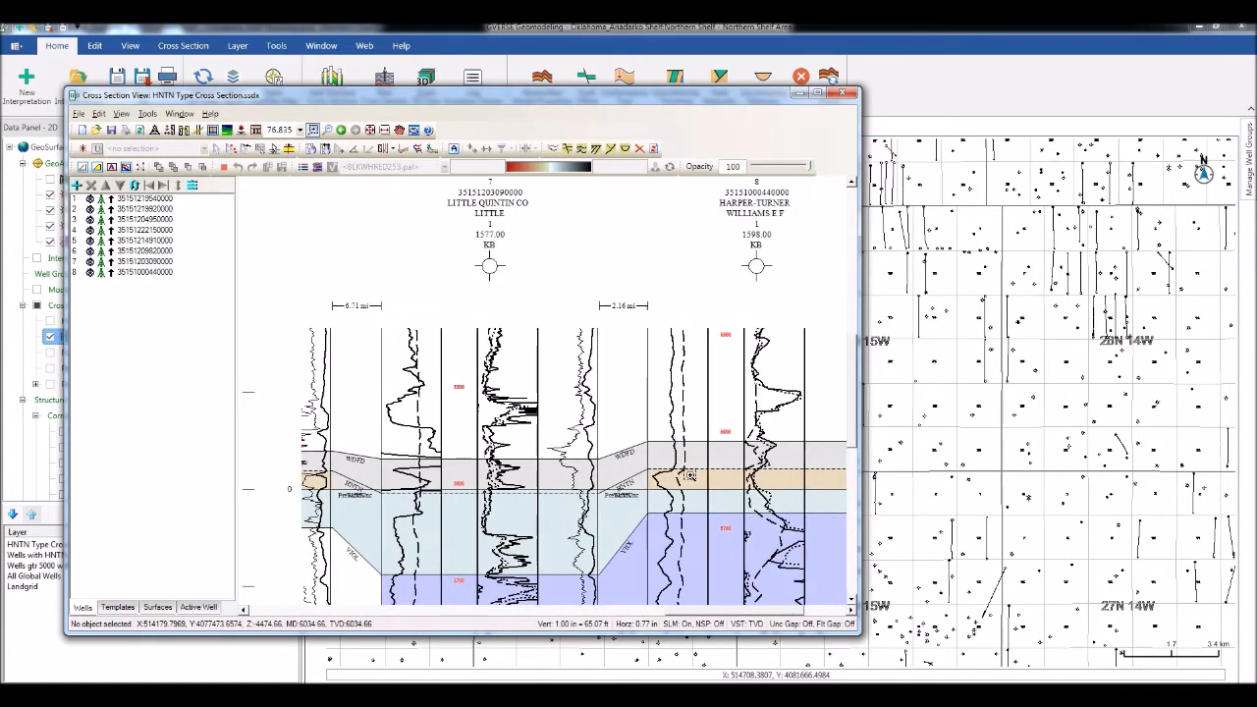
pyautogui.press('Right')
pyautogui.press('Right')
# Review the zones beneath WDFD again from well 8 back to well 6 of the type section
pyautogui.press('Left')
pyautogui.press('Left')
pyautogui.press('Left')
pyautogui.press('Left')
pyautogui.press('Left')
pyautogui.press('Left')
pyautogui.press('Left')
pyautogui.press('Left')
pyautogui.press('Left')
pyautogui.press('Left')
pyautogui.press('Left')
pyautogui.press('Left')
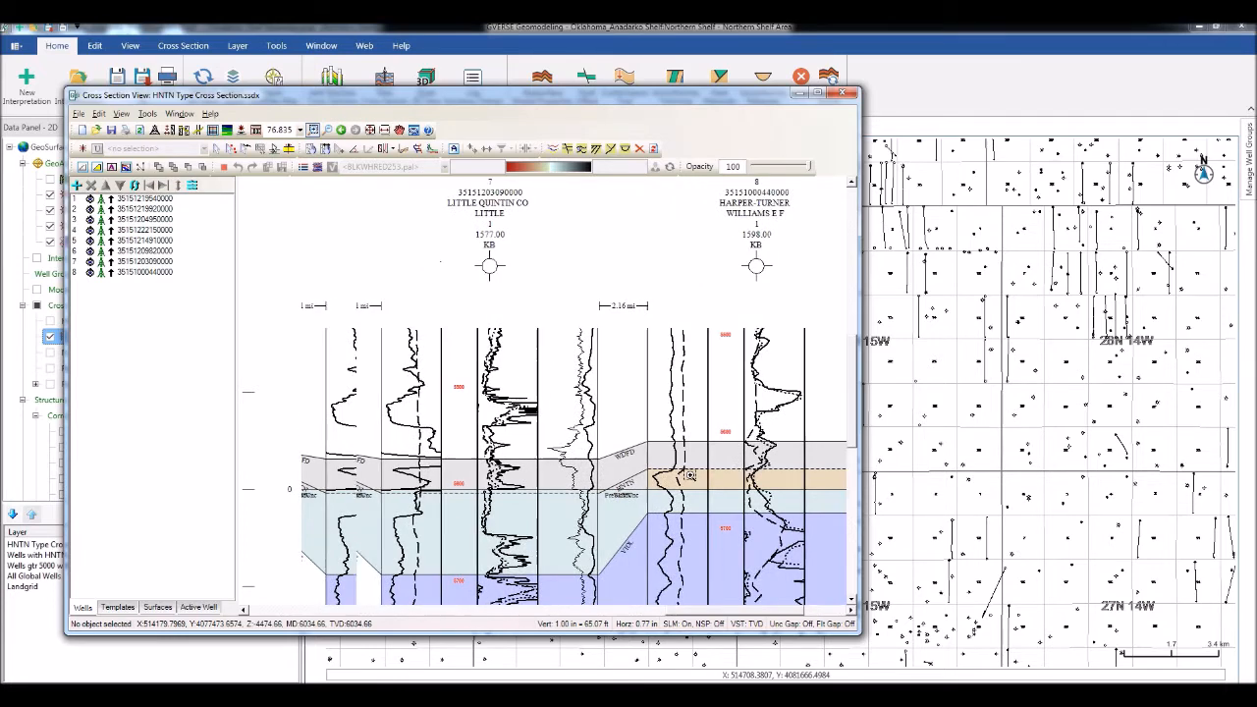
pyautogui.press('Left')
pyautogui.press('Left')
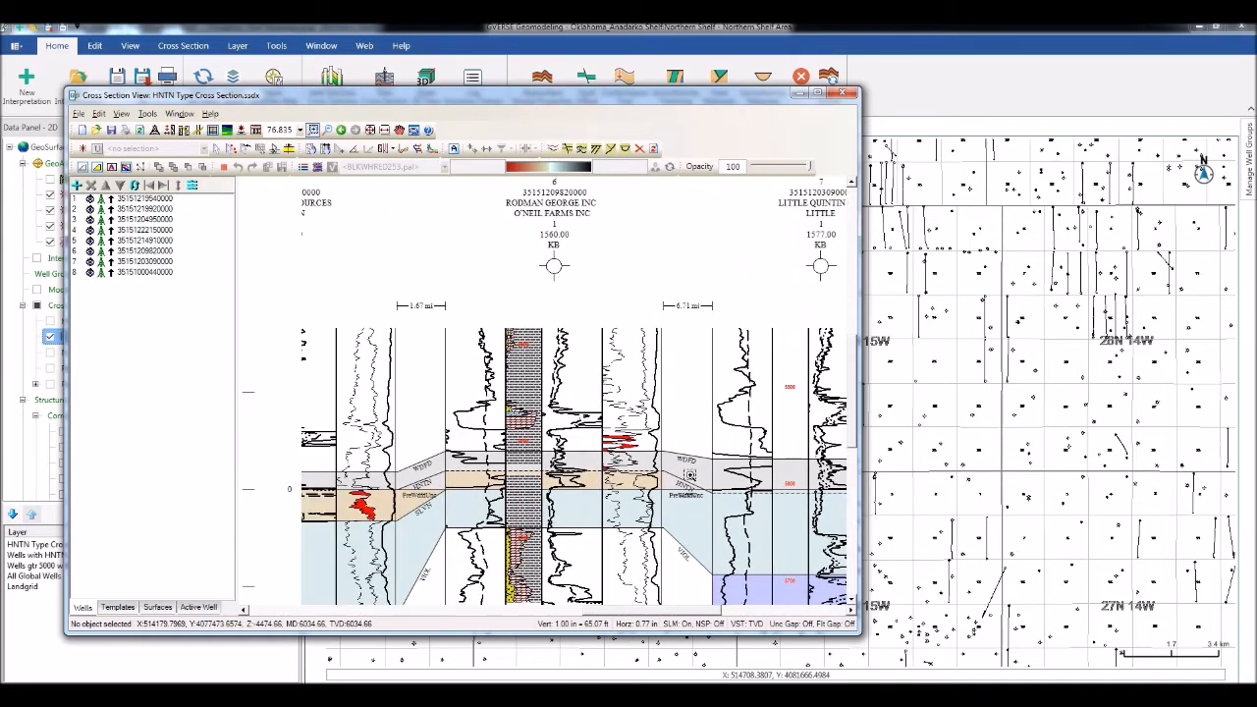
# Close the HNTN type cross section and save it
pyautogui.click(841, 93)
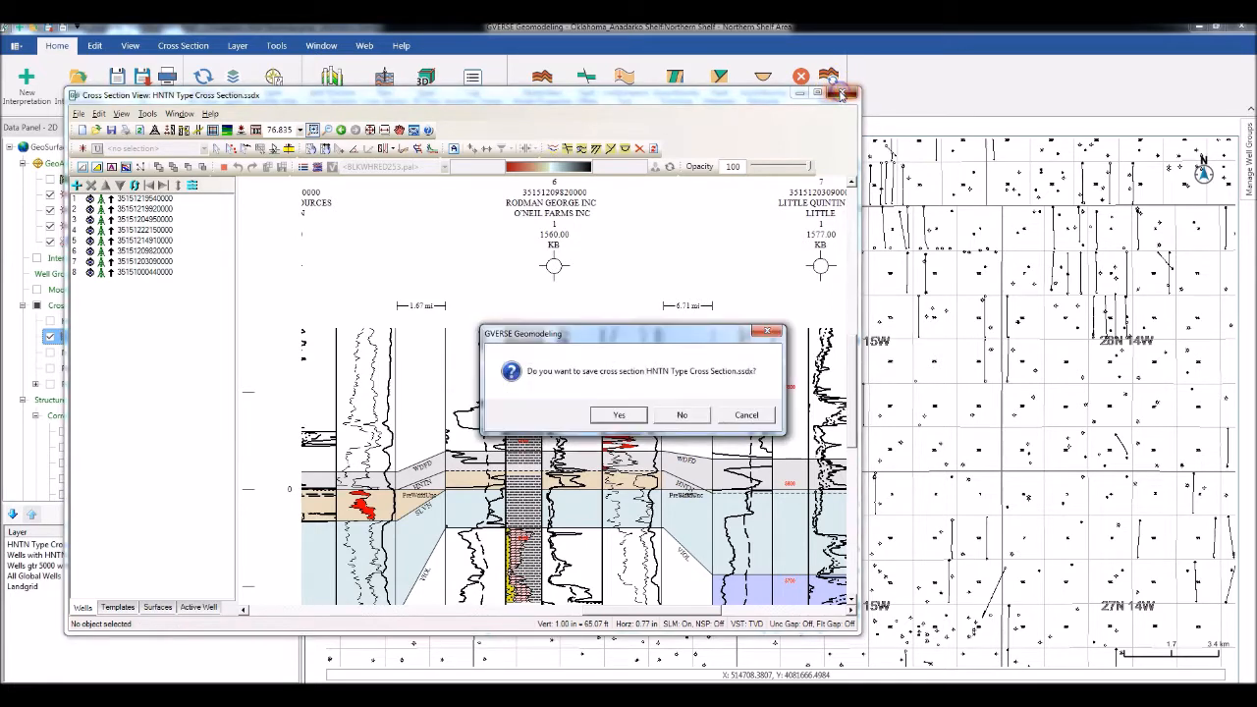
pyautogui.click(618, 416)
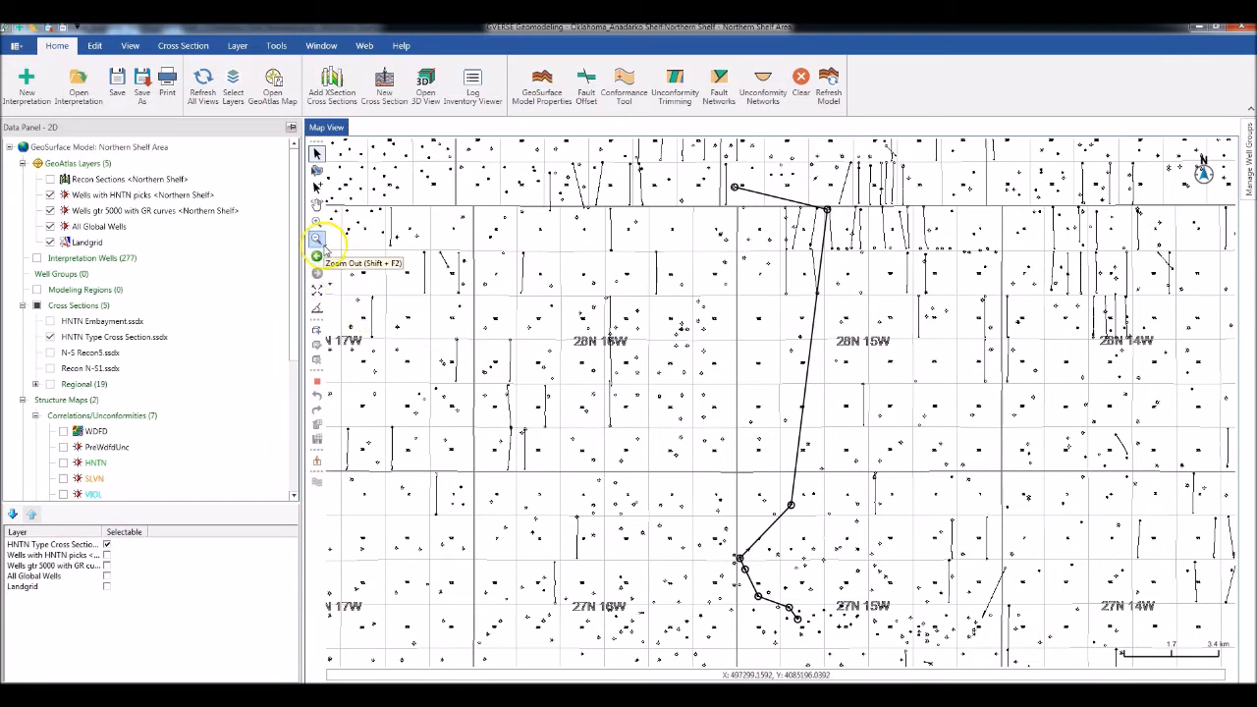
# Make only the Wells gtr 5000 with GR curves layer selectable and select a narrow north-south strip of its wells along the type section
pyautogui.click(316, 240)
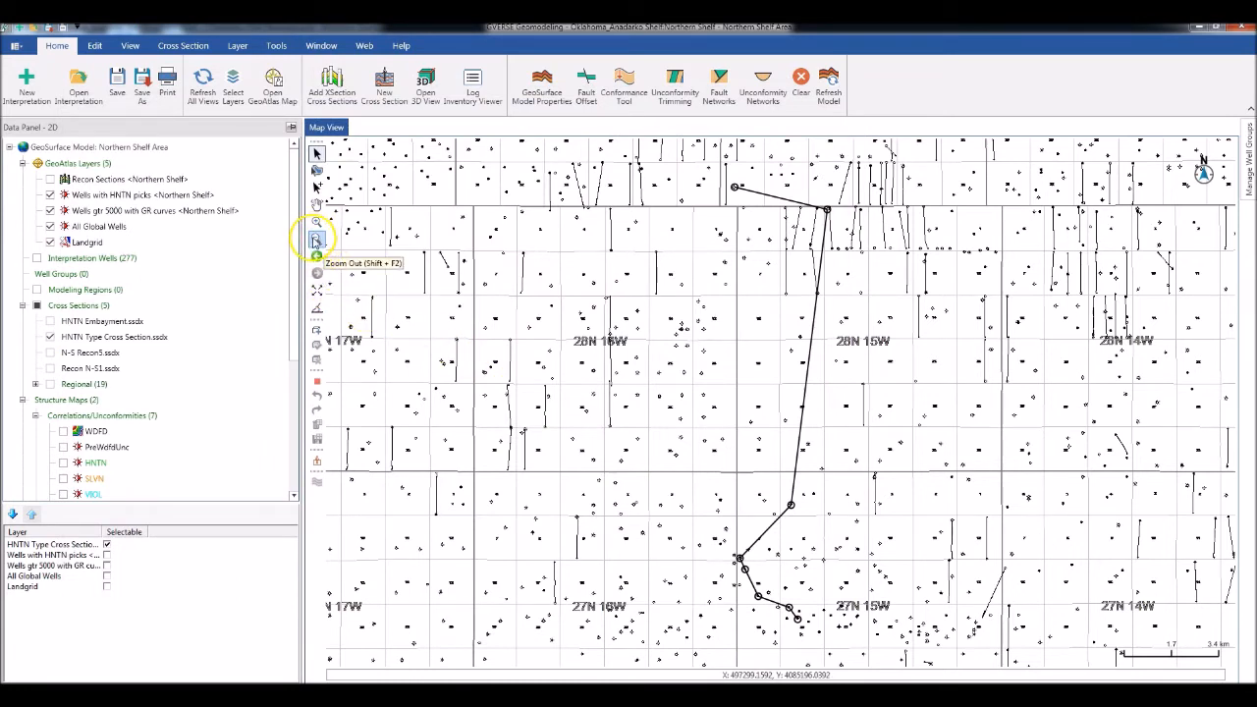
pyautogui.click(317, 240)
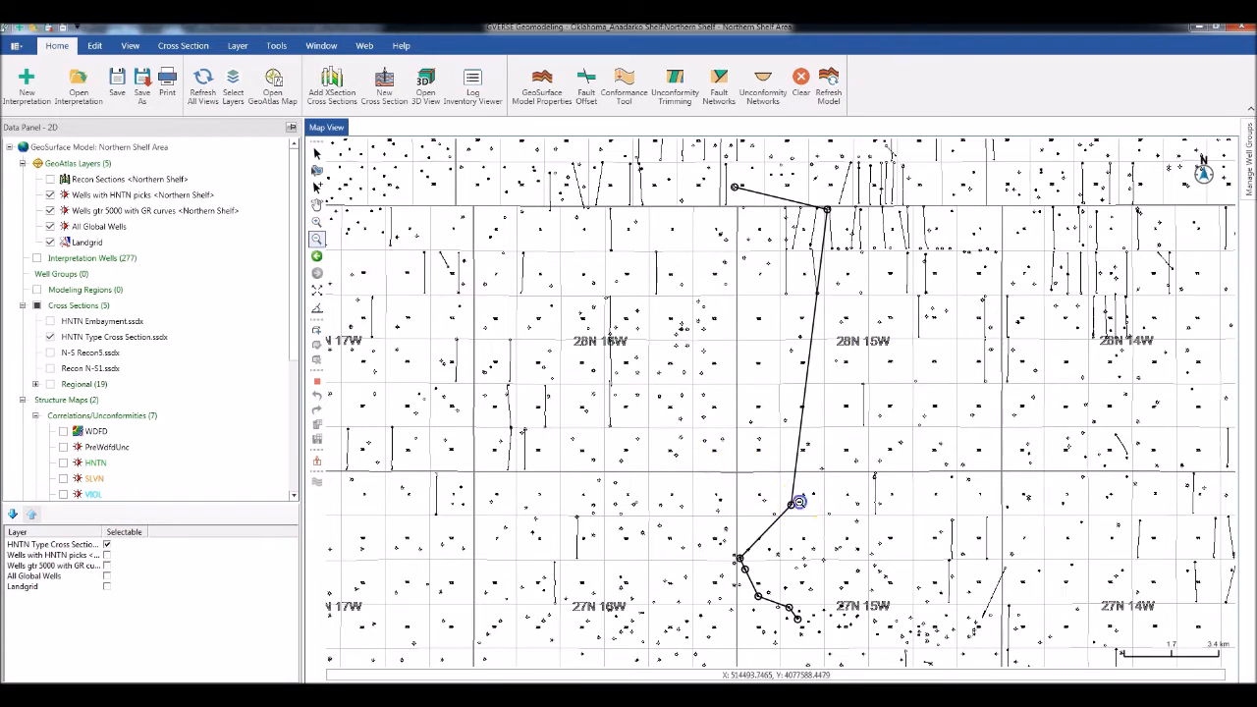
pyautogui.click(795, 503)
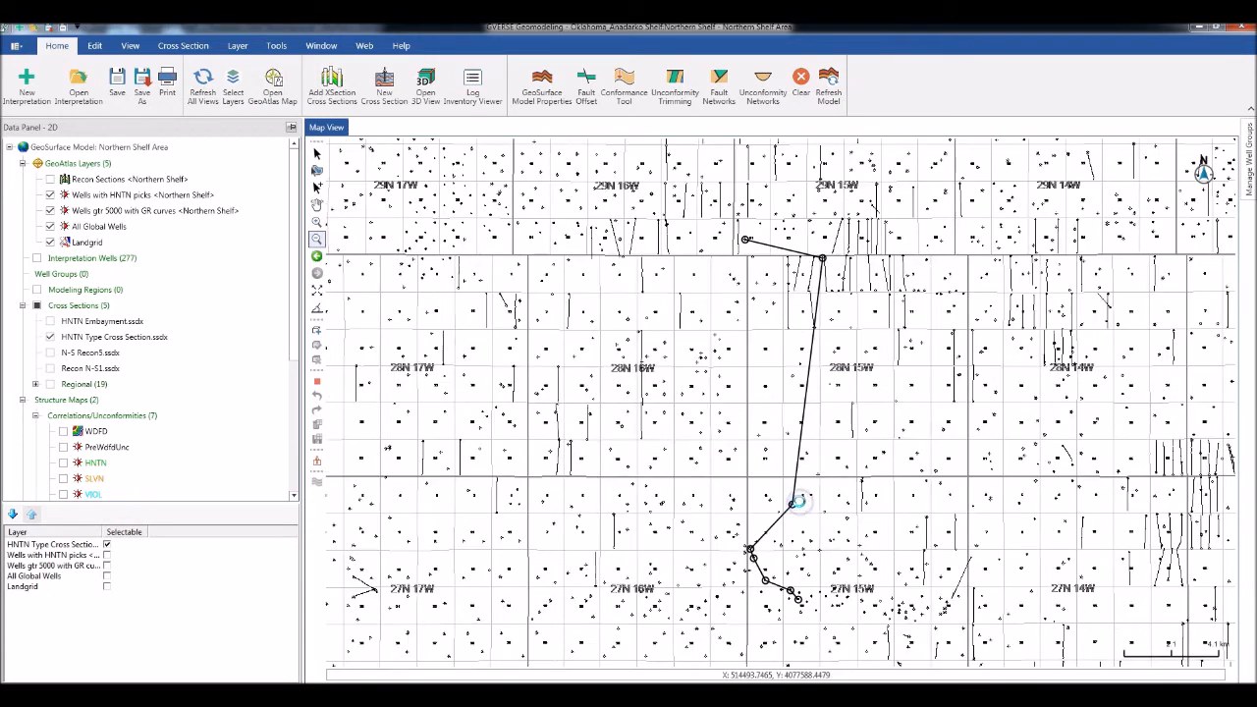
pyautogui.click(797, 502)
pyautogui.click(797, 502)
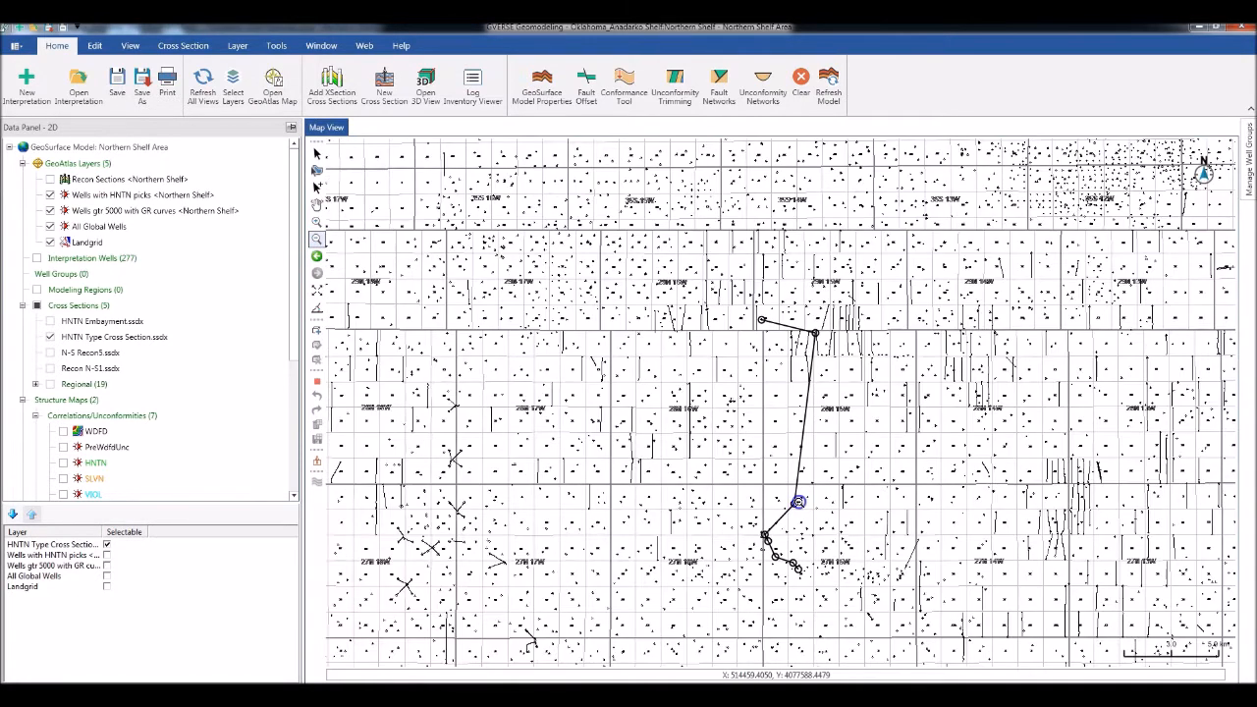
pyautogui.click(798, 501)
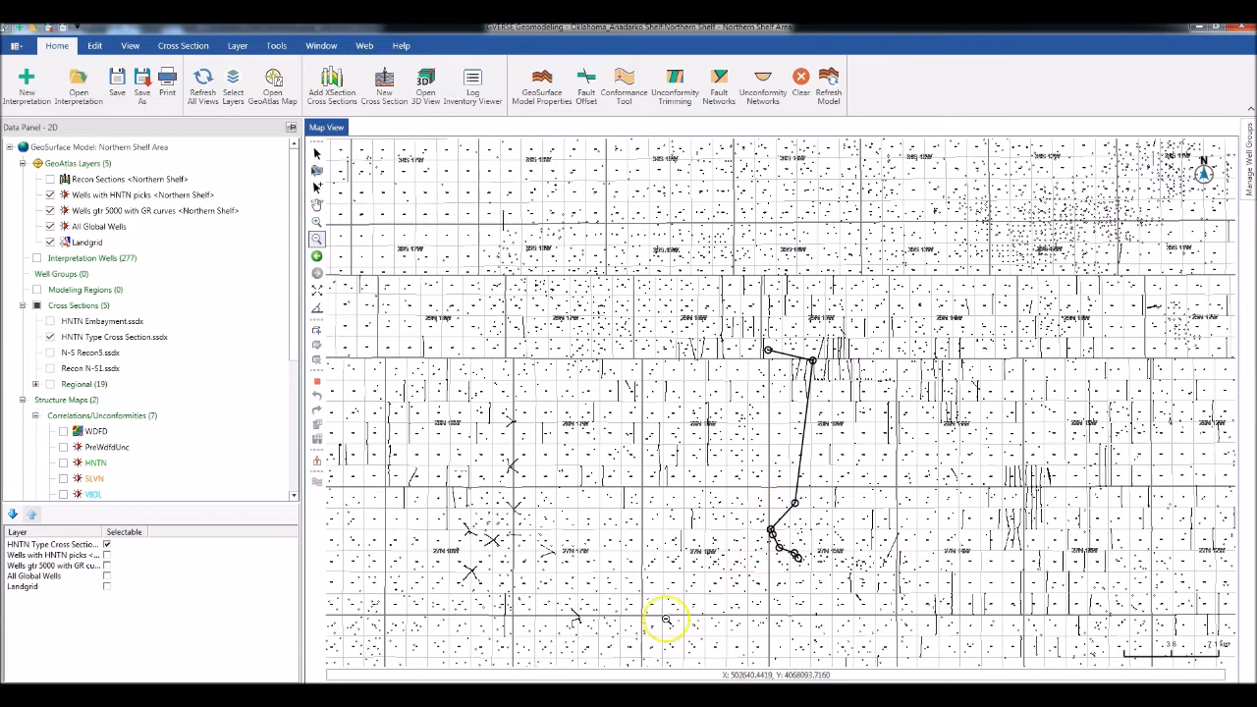
pyautogui.click(371, 528)
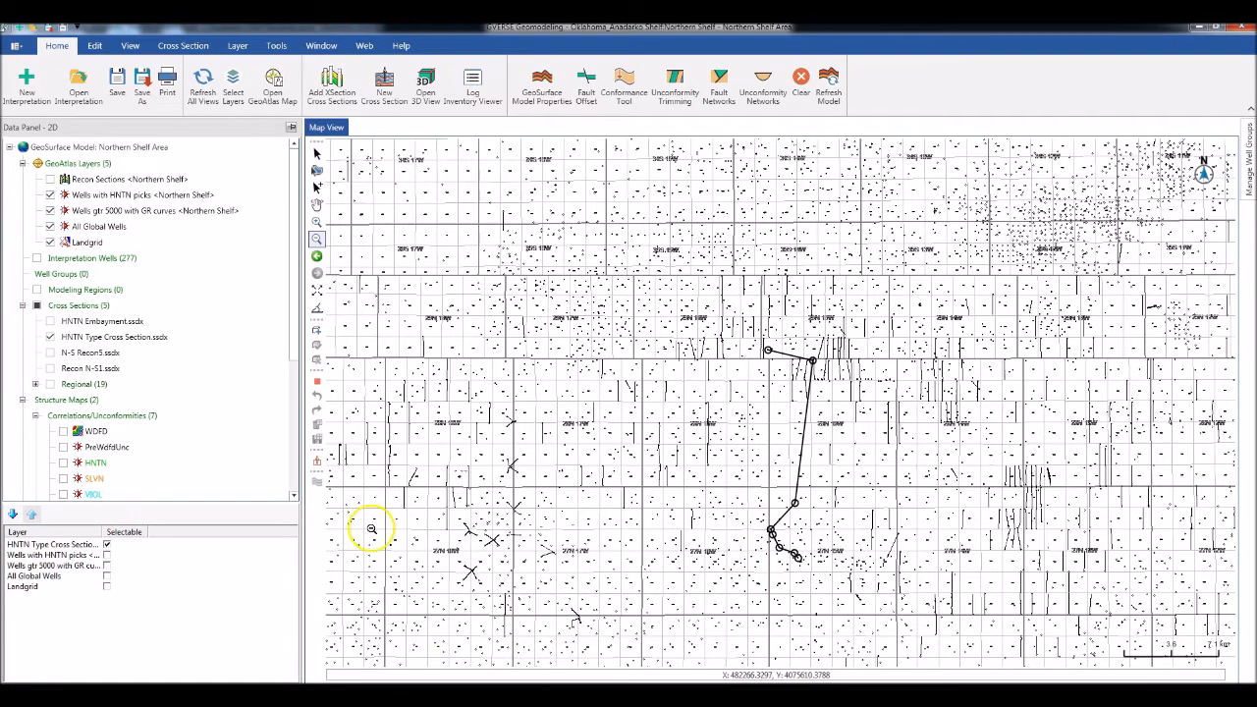
pyautogui.click(107, 545)
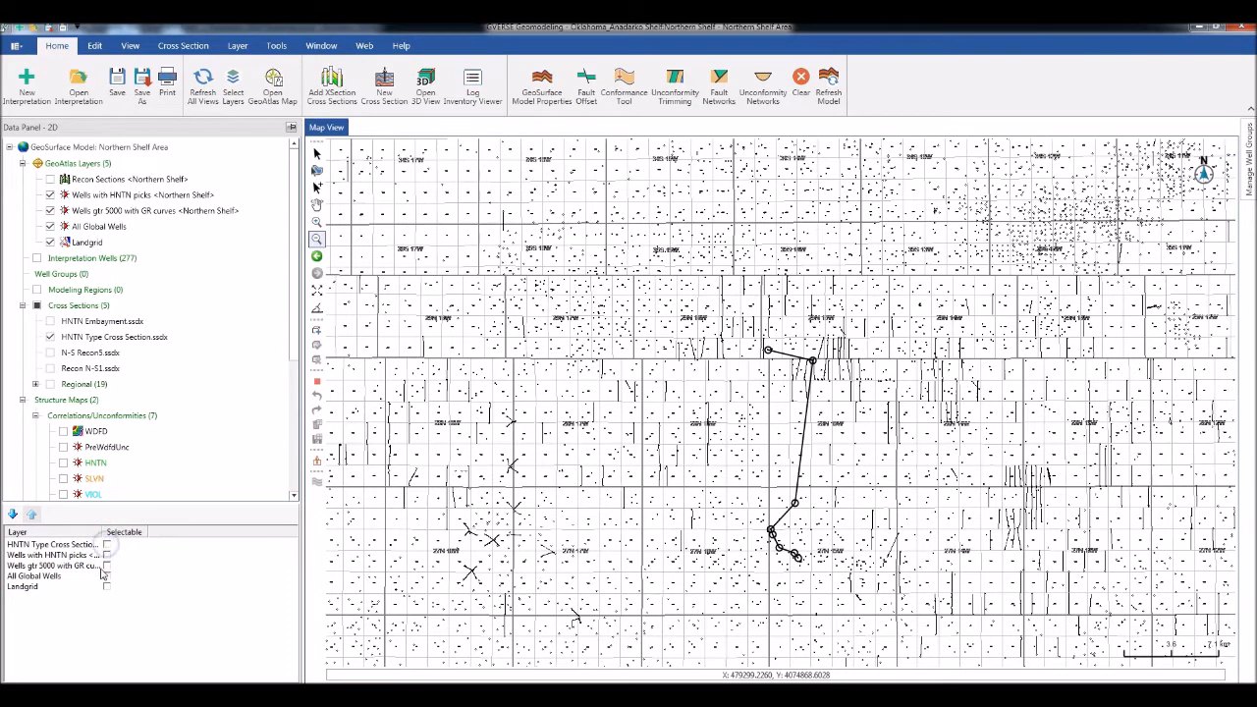
pyautogui.click(107, 566)
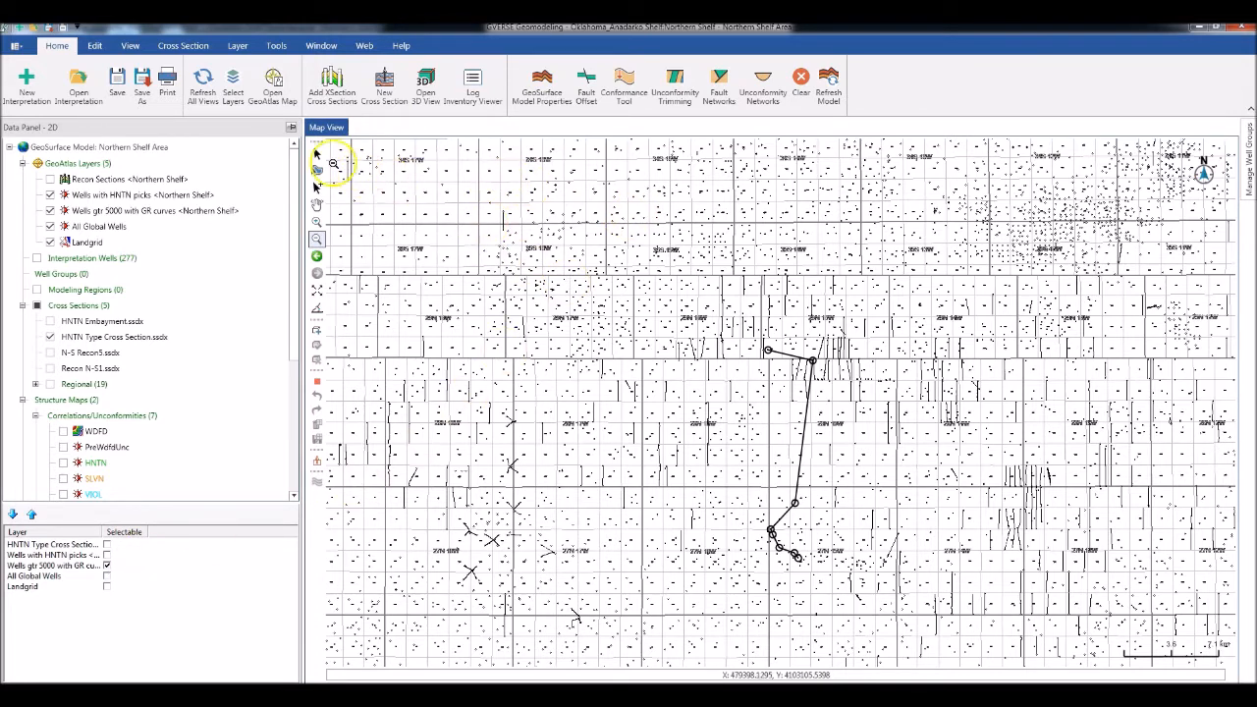
pyautogui.click(316, 153)
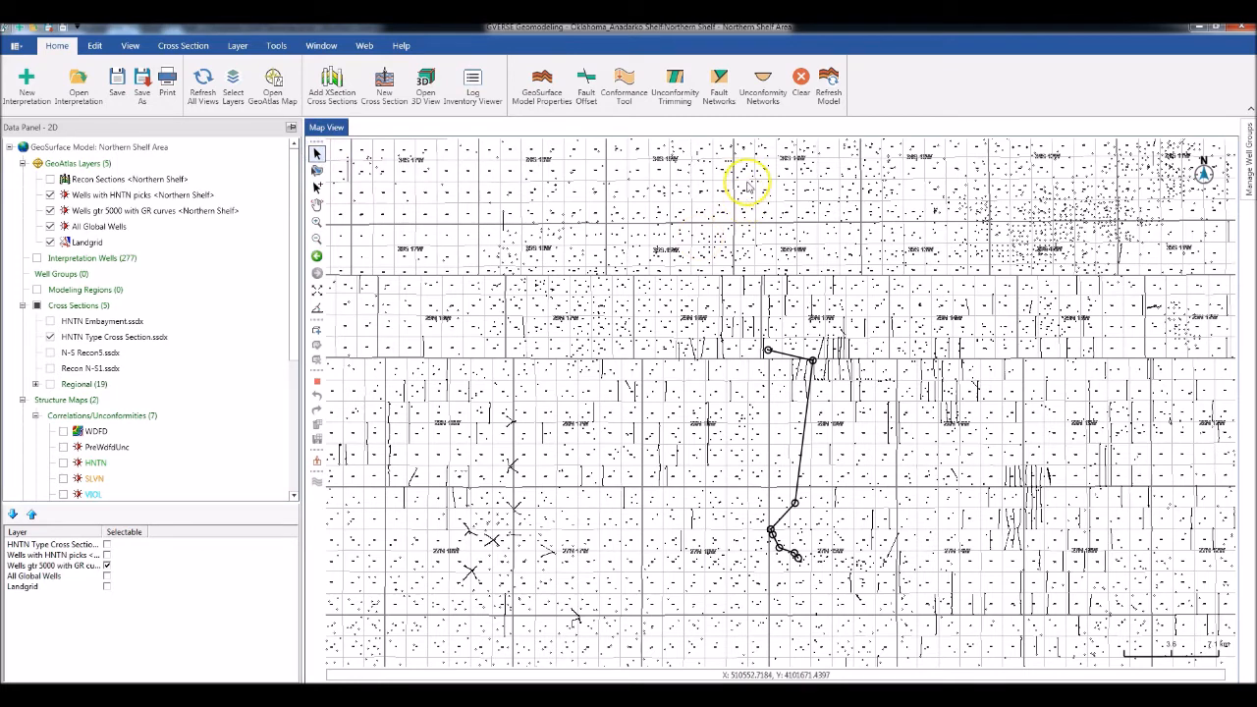
pyautogui.moveTo(750, 179); pyautogui.dragTo(788, 667)
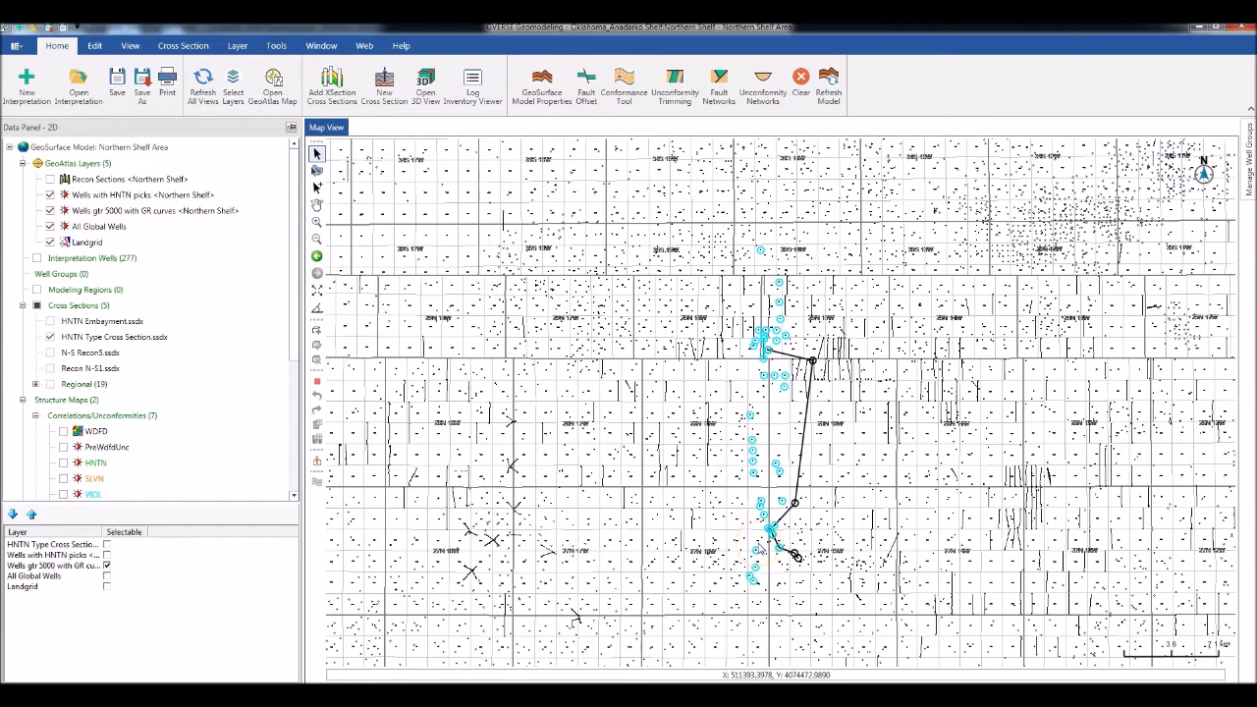
# Create a cross section from the selected wells in north-south direction and bring the untitled section window fully into view
pyautogui.rightClick(758, 416)
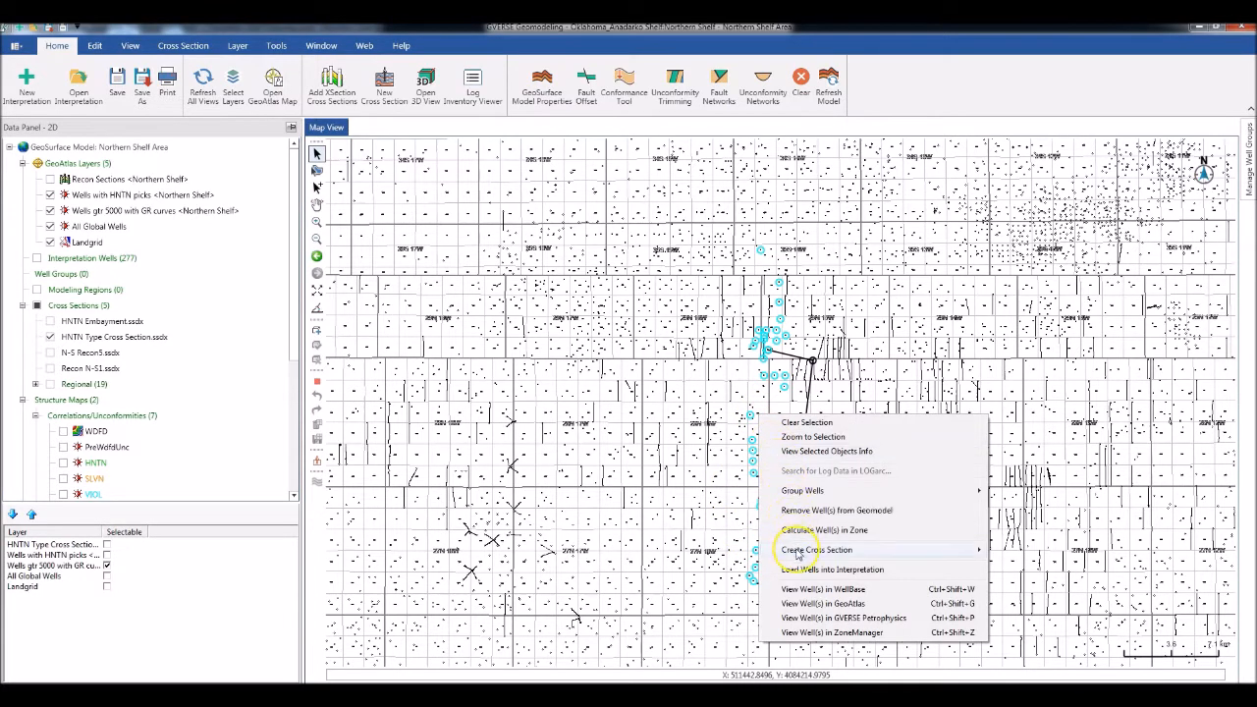
pyautogui.moveTo(799, 552)
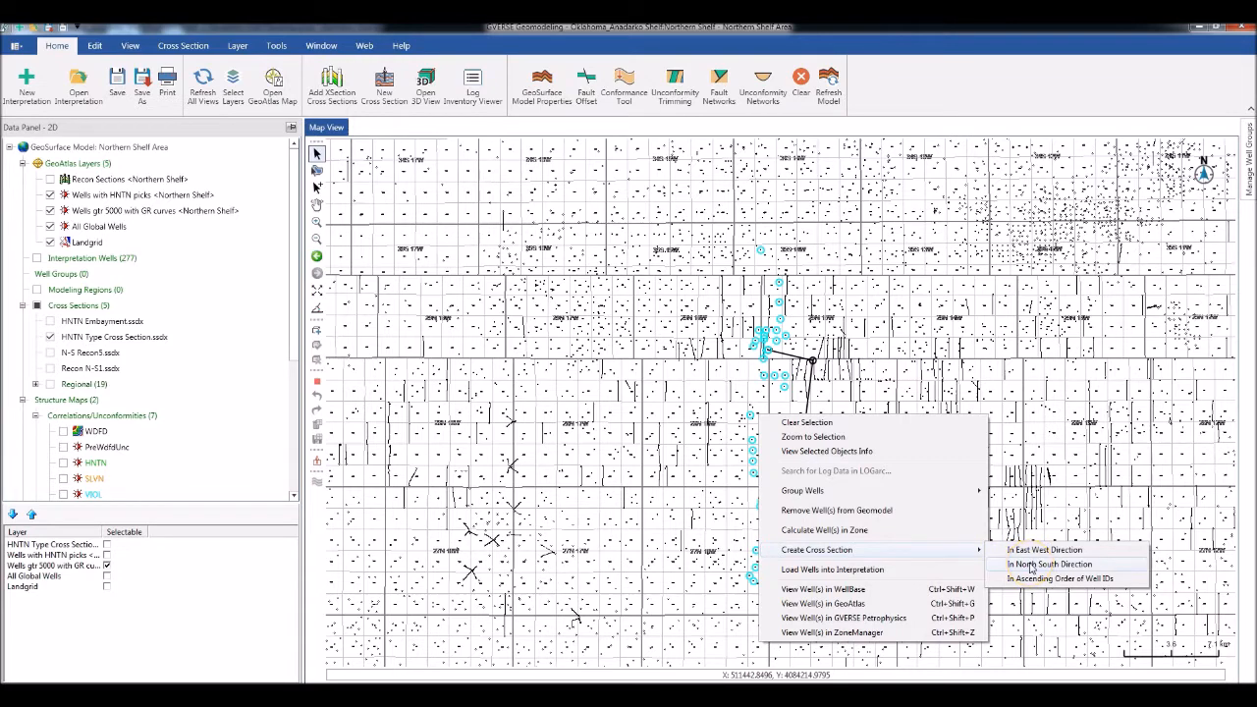
pyautogui.click(1030, 566)
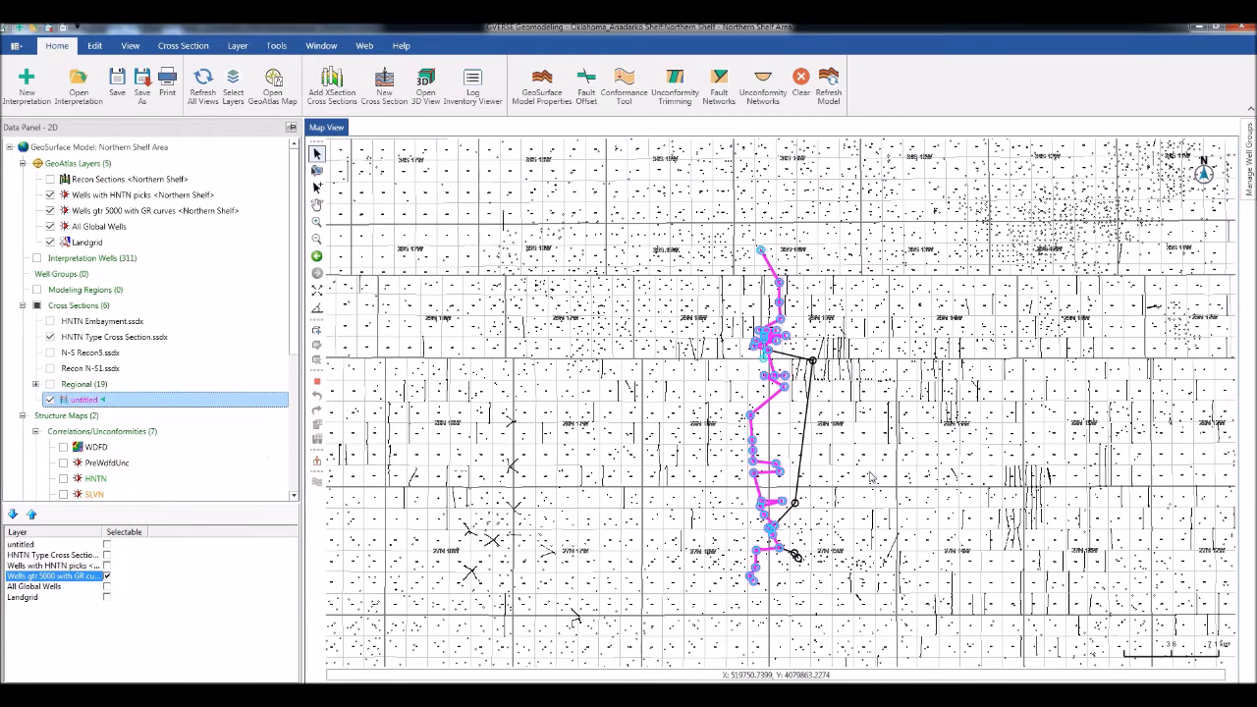
pyautogui.click(321, 47)
pyautogui.click(162, 79)
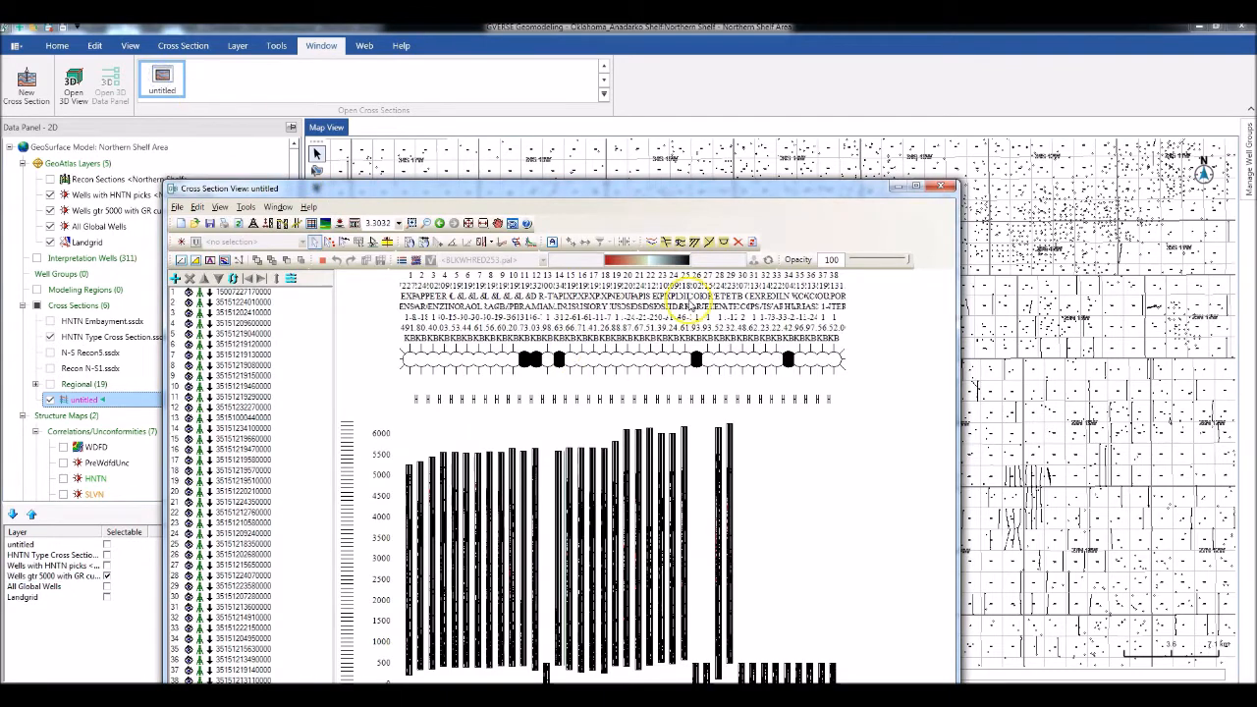
pyautogui.moveTo(676, 188); pyautogui.dragTo(660, 109)
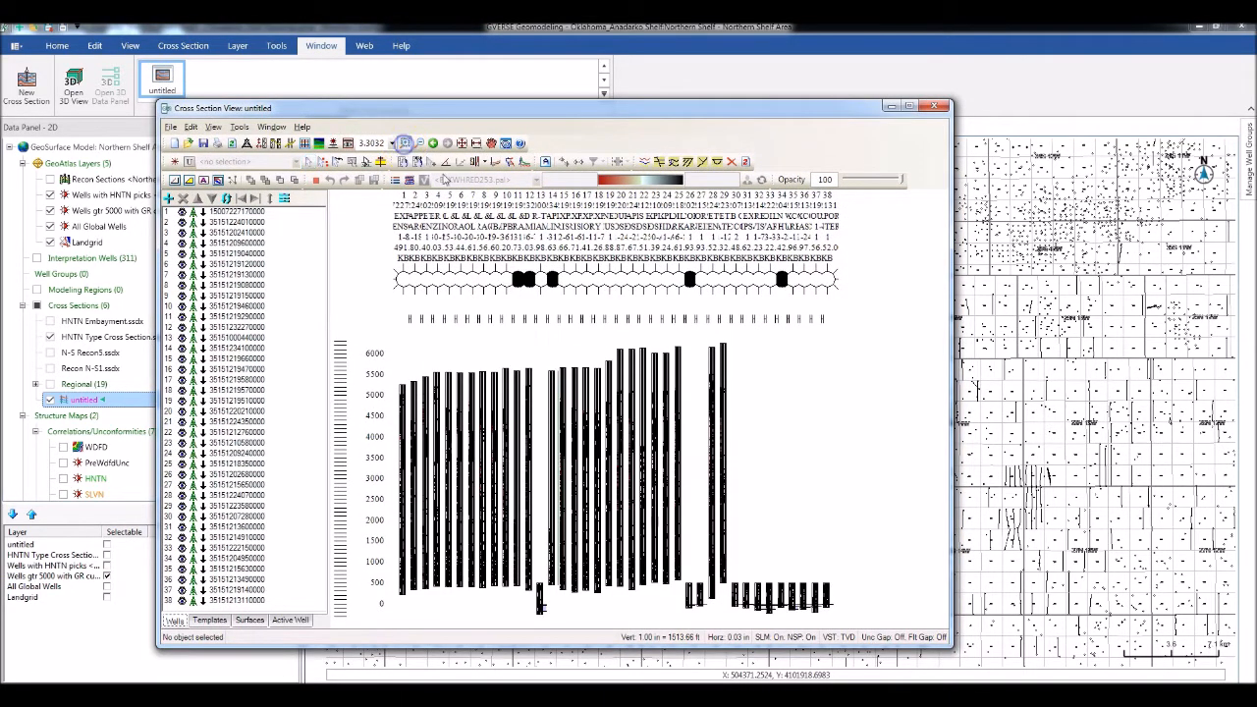
# Enlarge the datum interval of wells 31 to 36 in the untitled section and place its window beside the well map
pyautogui.moveTo(669, 569); pyautogui.dragTo(842, 618)
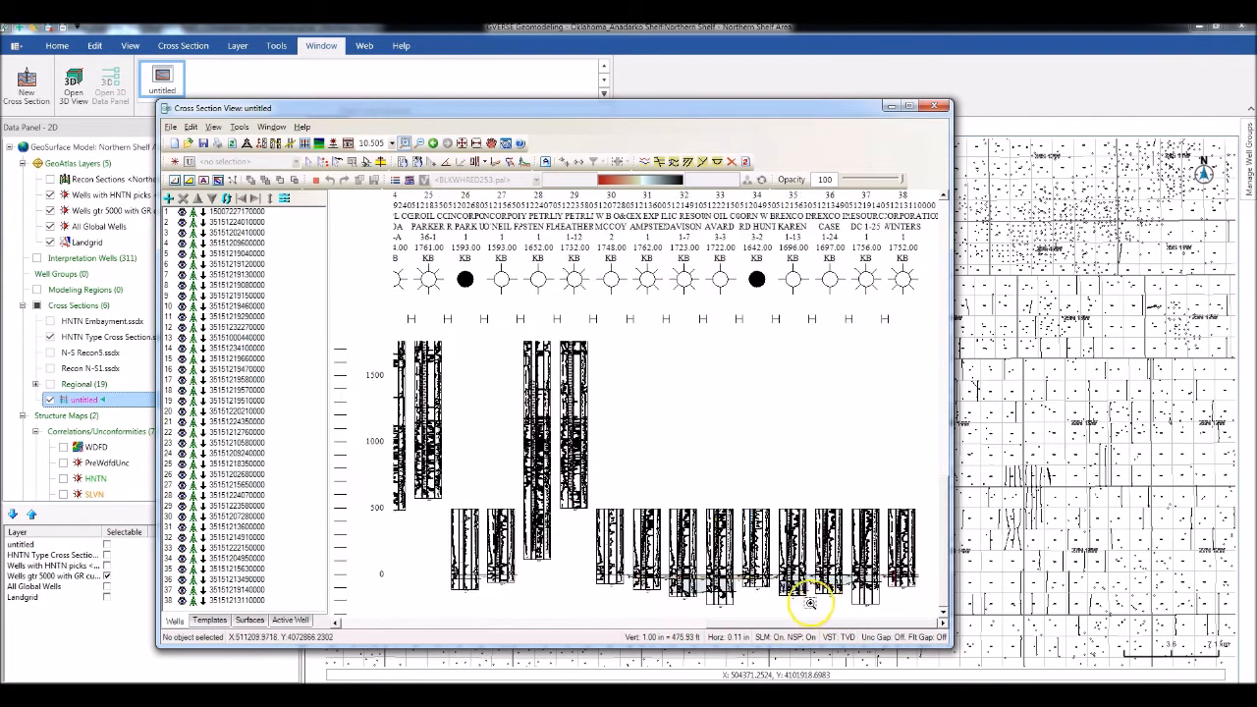
pyautogui.moveTo(628, 550); pyautogui.dragTo(857, 594)
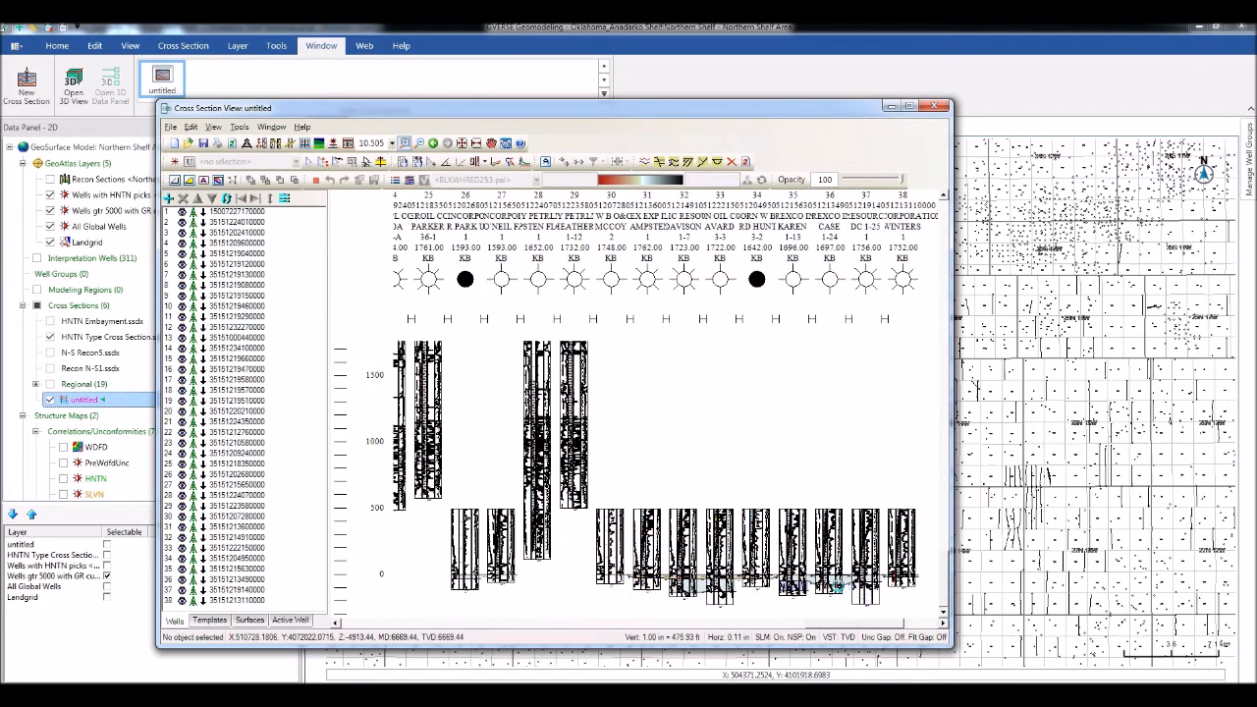
pyautogui.moveTo(670, 108); pyautogui.dragTo(421, 107)
# Select well 33, Avard 3-3, in the untitled cross section
pyautogui.click(76, 182)
pyautogui.click(69, 163)
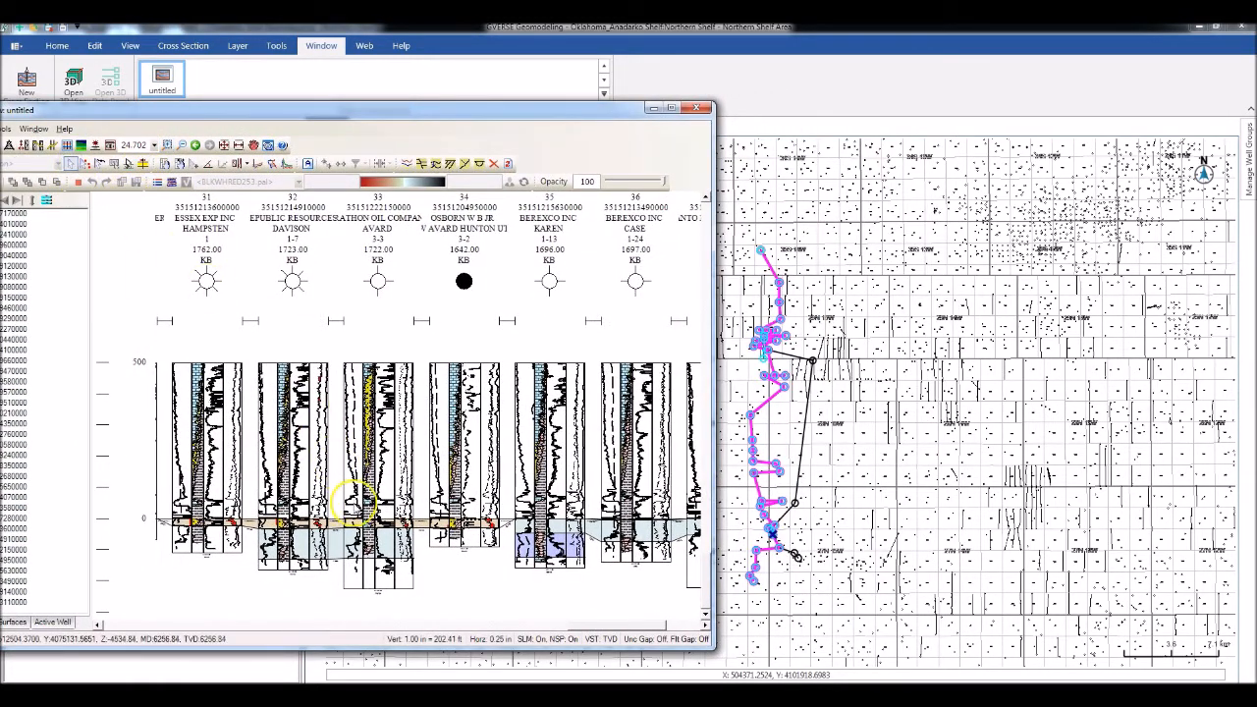
pyautogui.click(365, 528)
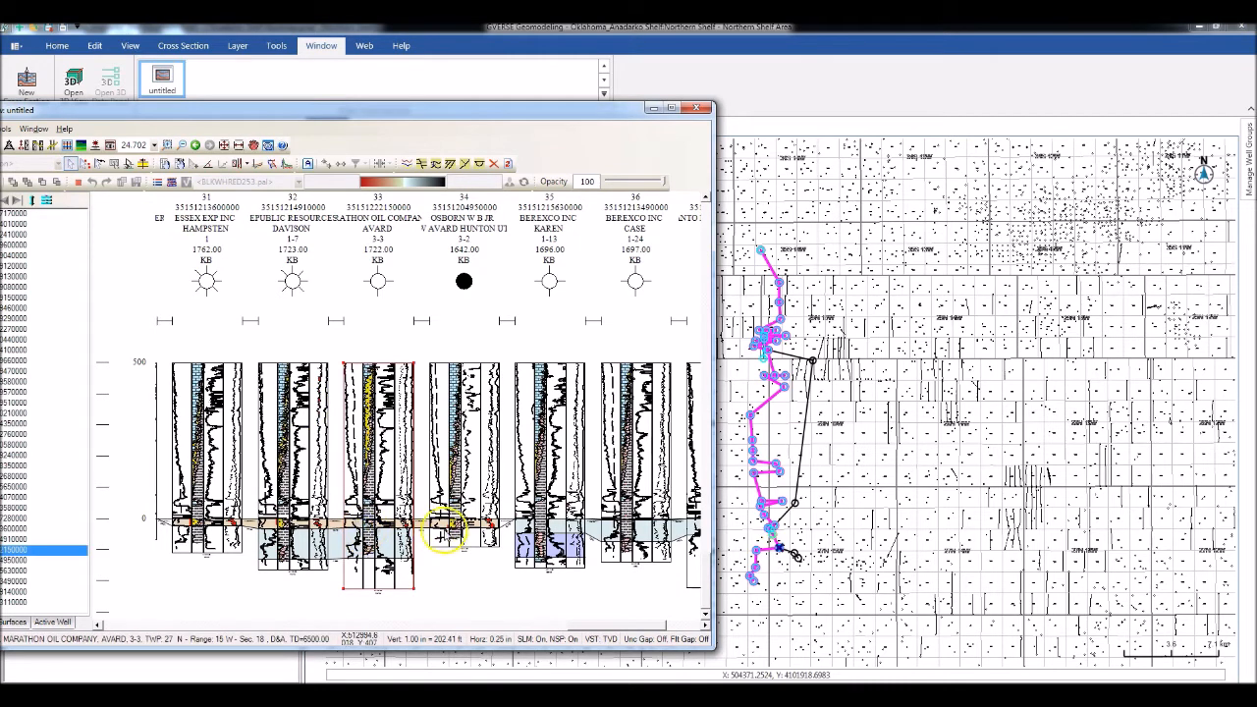
# Select well 34, NW Avard Hunton Ut 3-2, and close the untitled north-south cross section without saving it
pyautogui.click(446, 526)
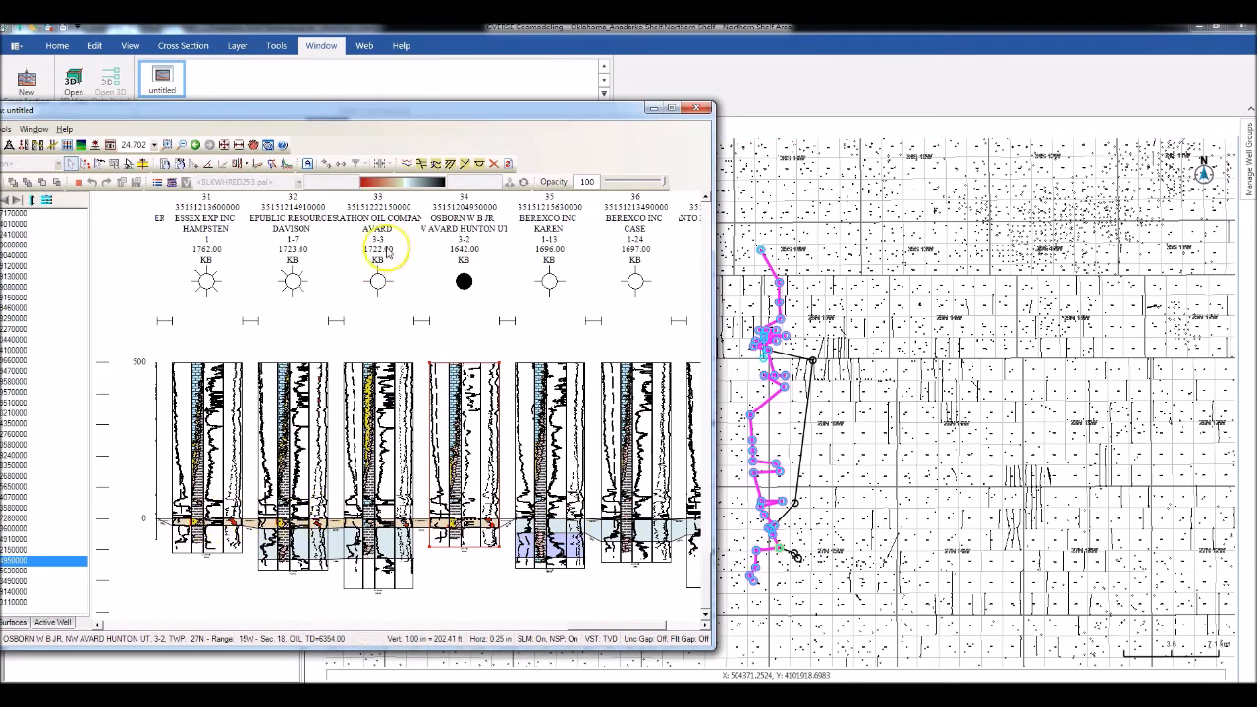
pyautogui.moveTo(402, 108); pyautogui.dragTo(610, 117)
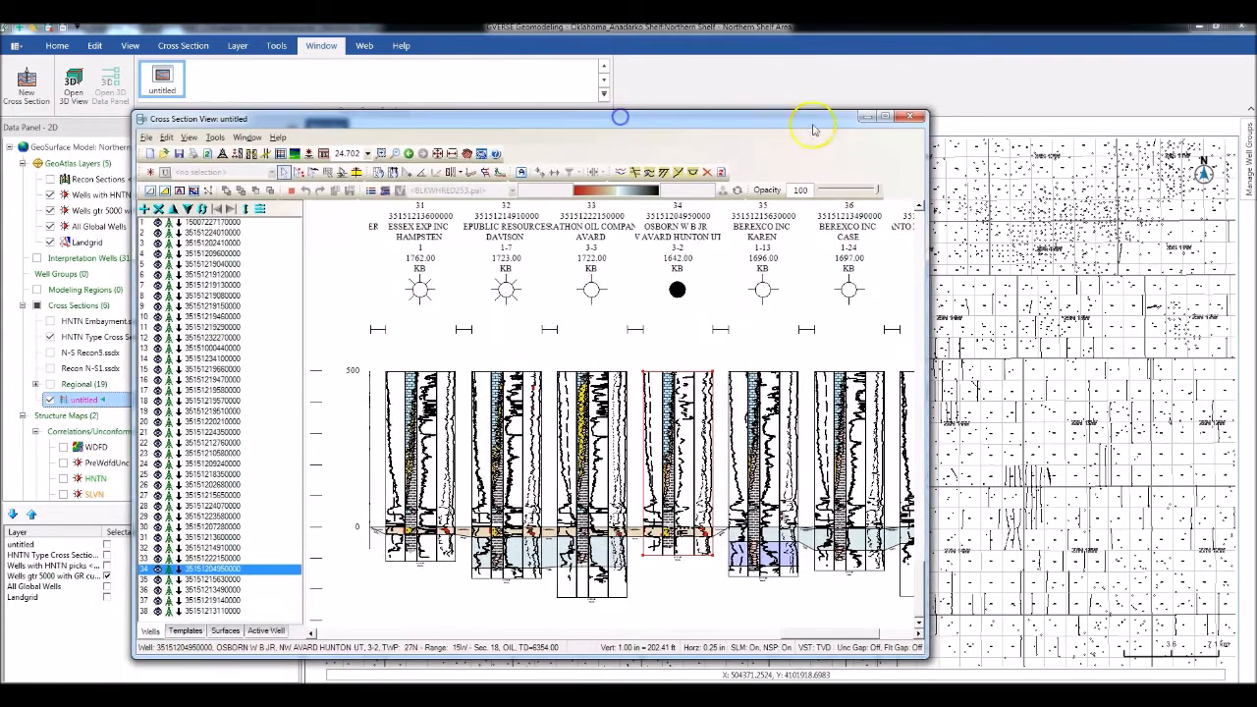
pyautogui.click(909, 116)
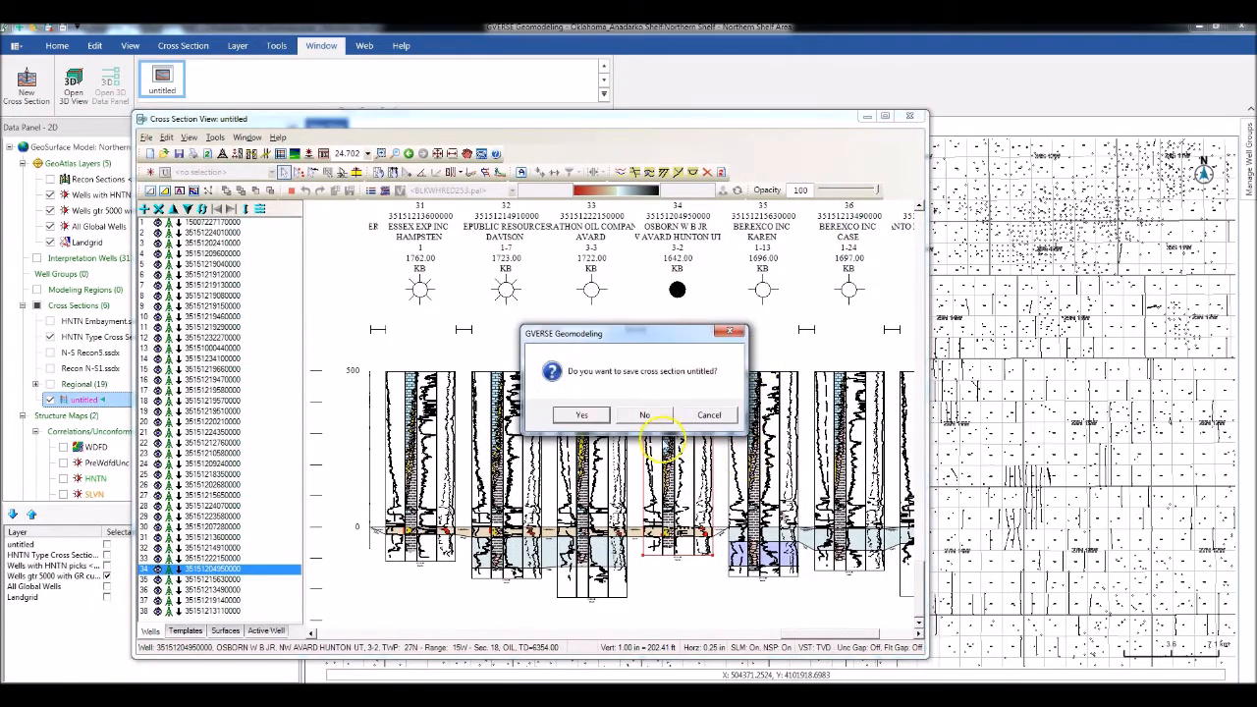
pyautogui.click(644, 414)
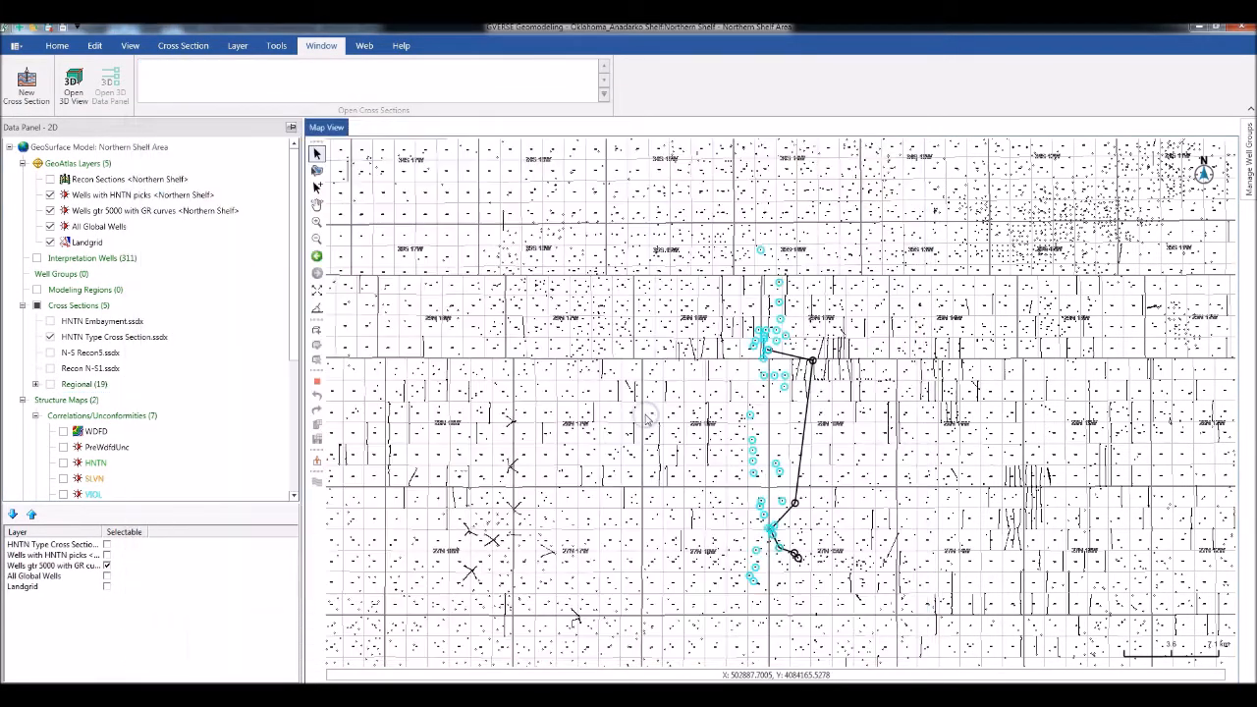
# Clear the north-south well selection on the map and return to object selection mode
pyautogui.rightClick(749, 378)
pyautogui.click(779, 390)
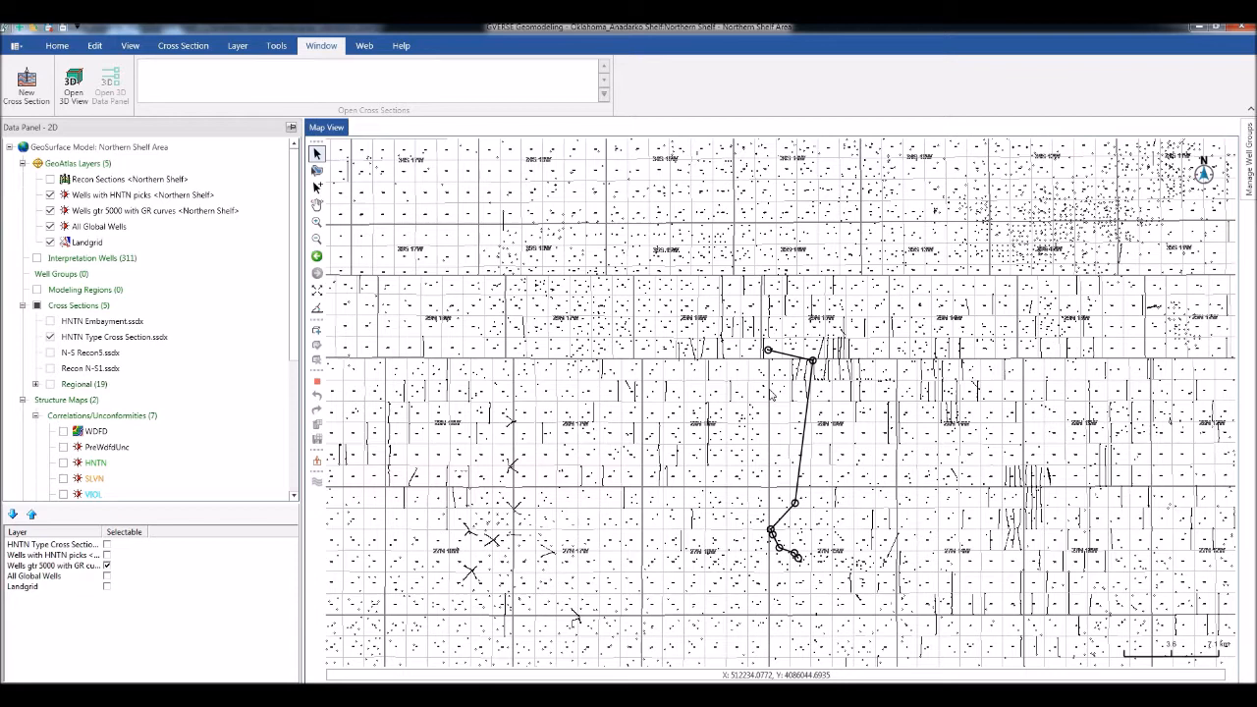
pyautogui.click(218, 535)
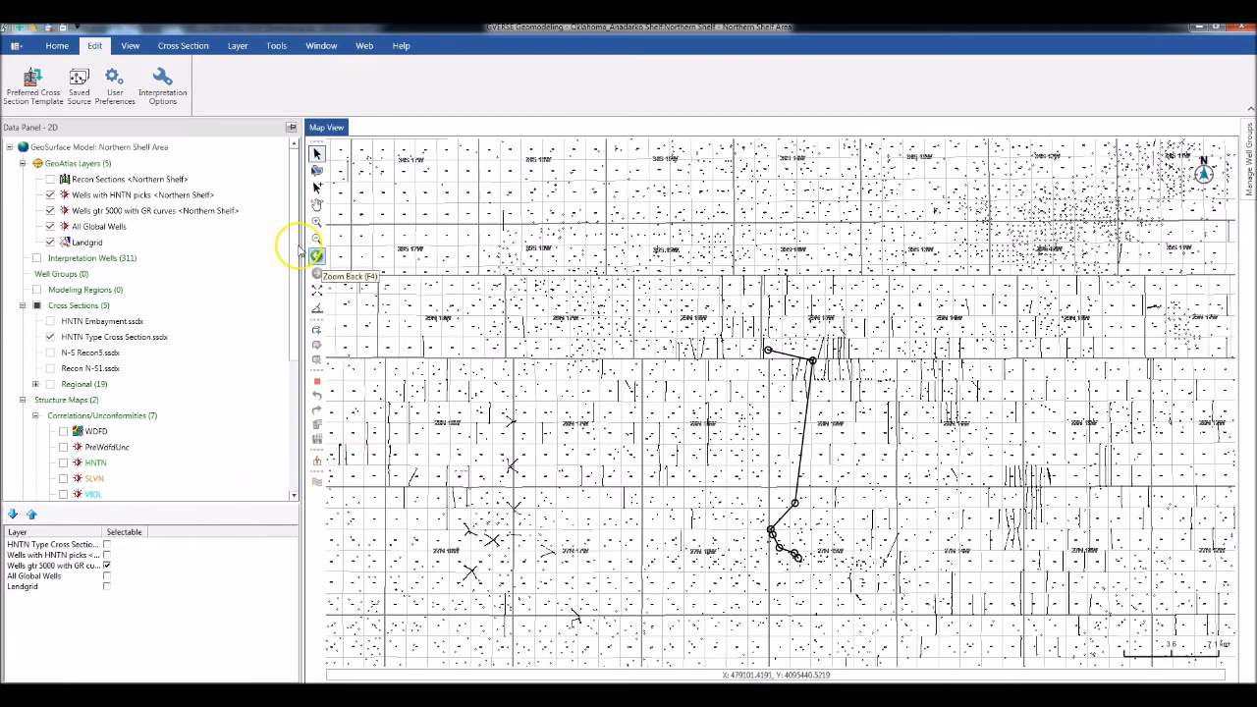
pyautogui.click(315, 154)
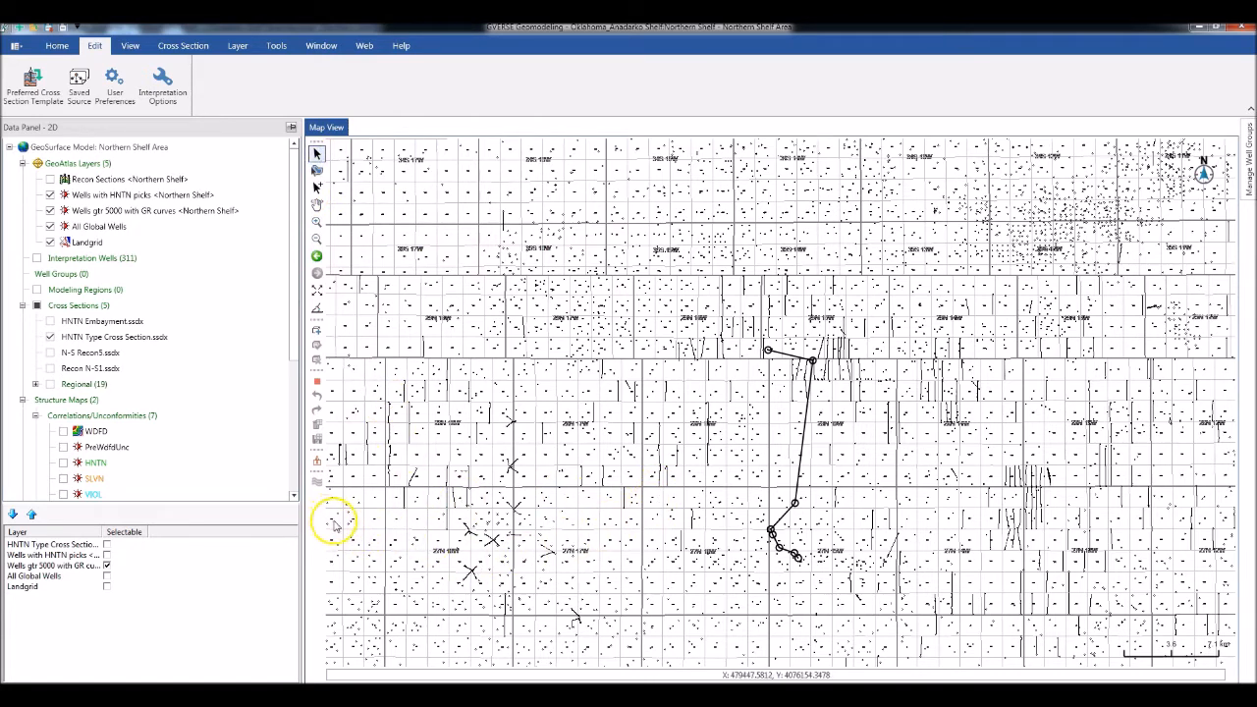
# Select a narrow east-west strip of GR wells across the 27N townships and load them into interpretation
pyautogui.moveTo(332, 522); pyautogui.dragTo(1237, 553)
pyautogui.rightClick(793, 535)
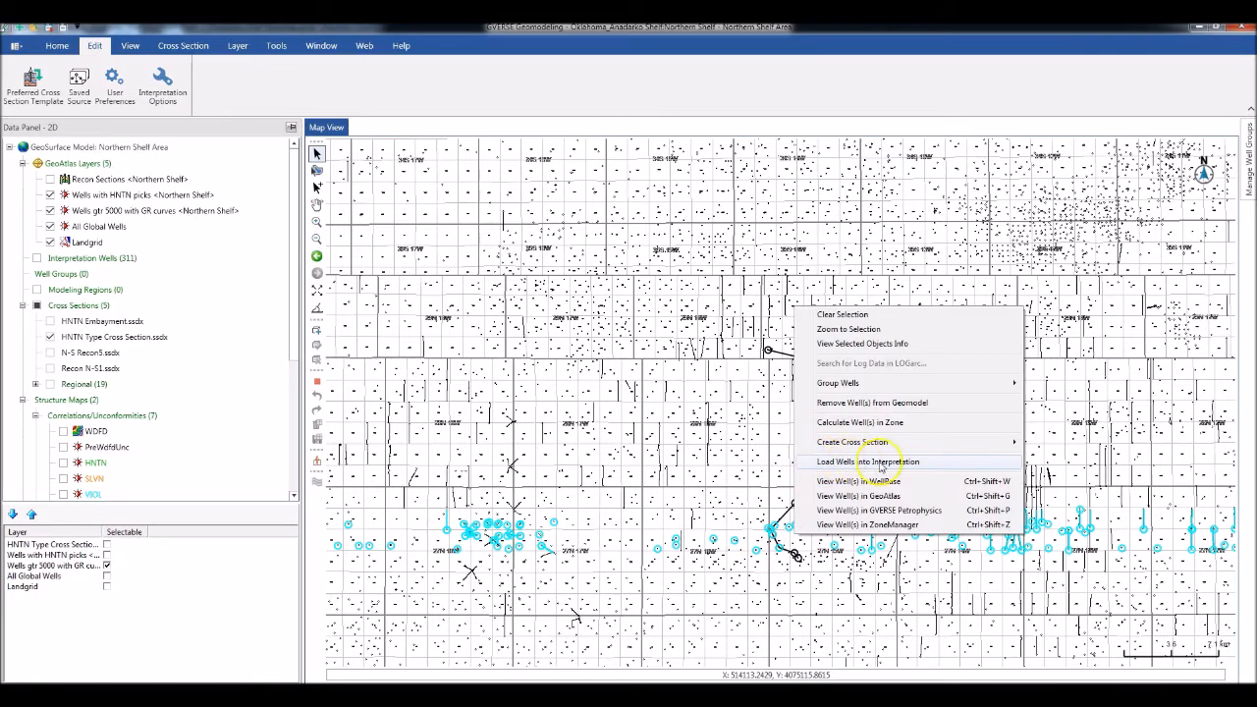
pyautogui.click(879, 462)
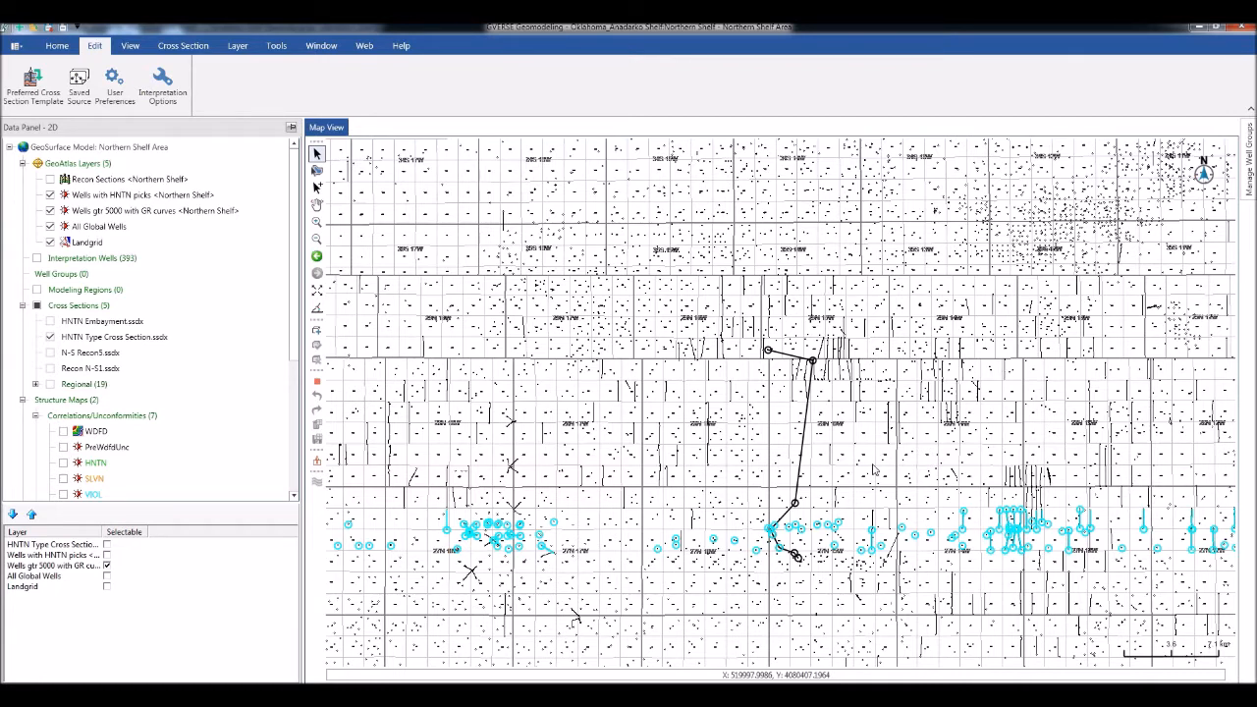
# Define a buffer projected cross section along a west-east line through the 27N wells, spanning nearly the full map width
pyautogui.click(172, 49)
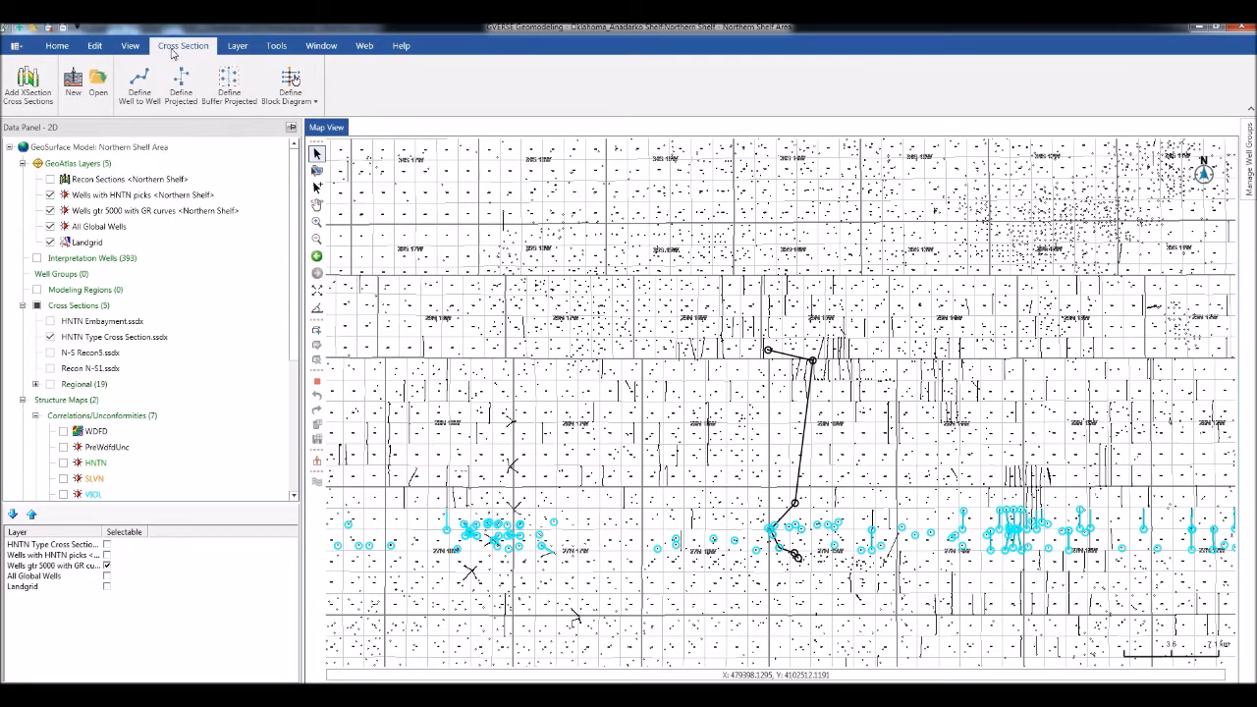
pyautogui.click(214, 85)
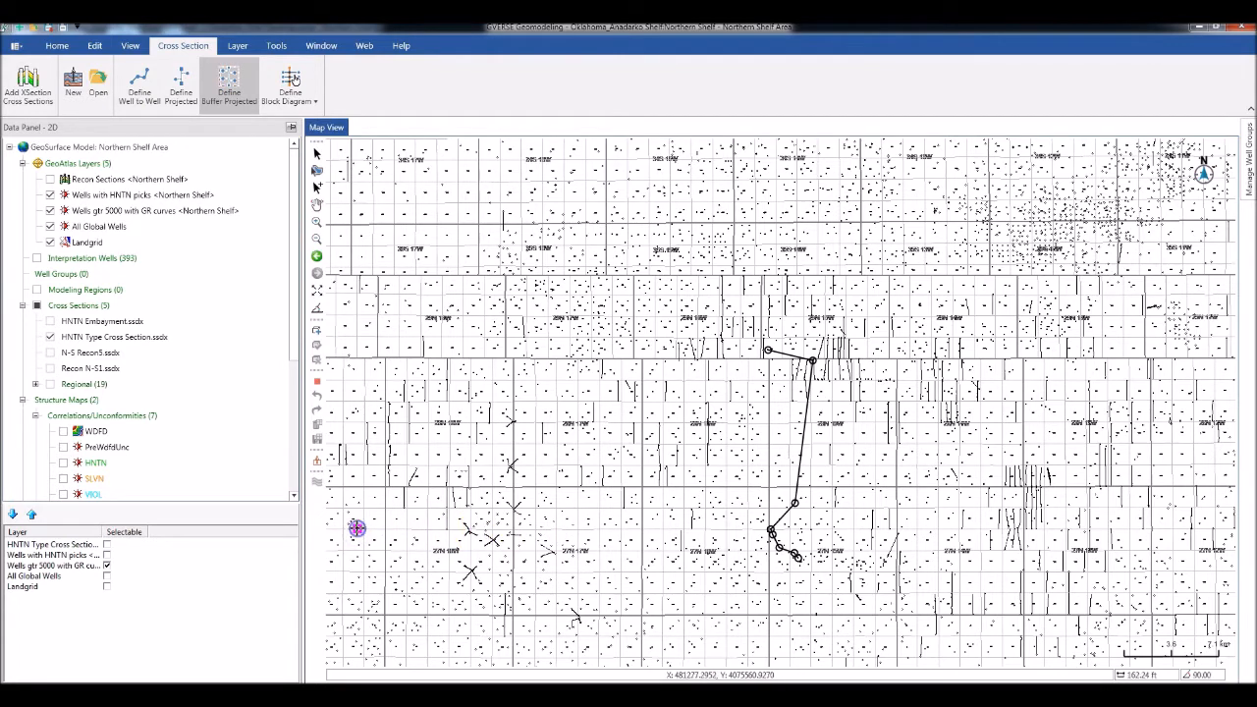
pyautogui.click(1200, 530)
pyautogui.rightClick(1179, 518)
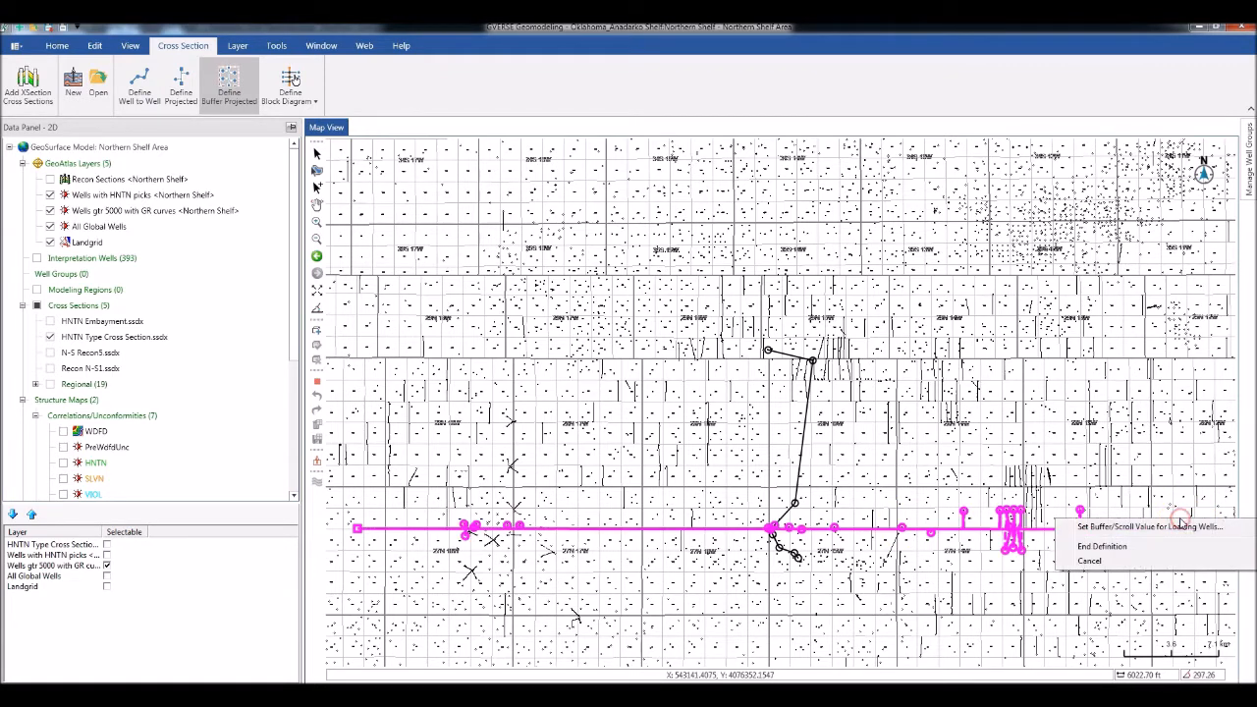
pyautogui.click(1105, 546)
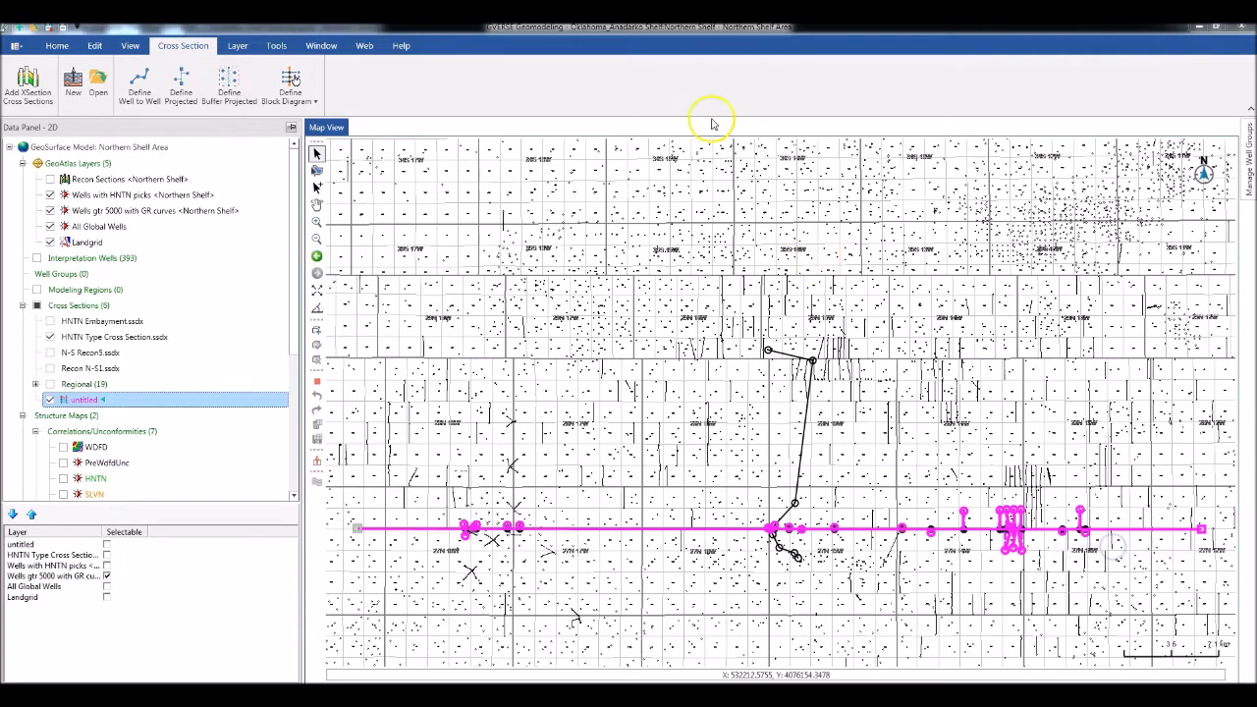
# Bring up the new untitled cross section and apply the HNTN Correlation Template to its wells
pyautogui.click(321, 45)
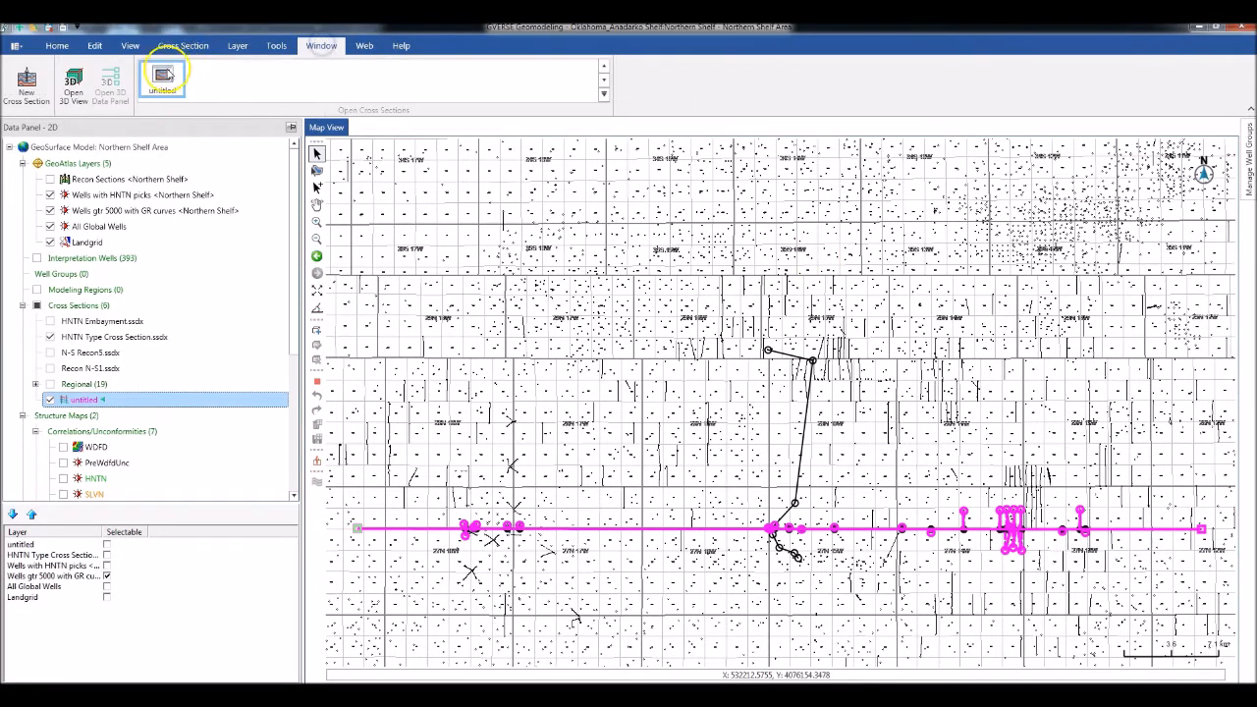
pyautogui.click(163, 74)
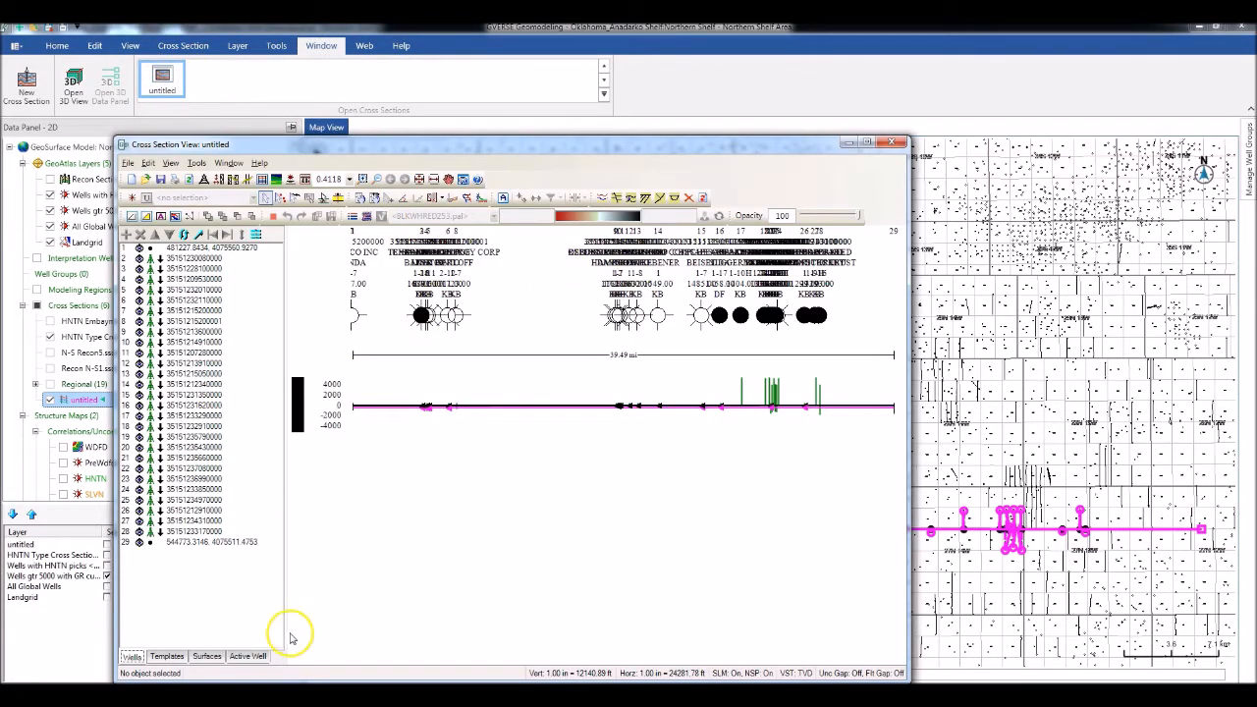
pyautogui.click(173, 656)
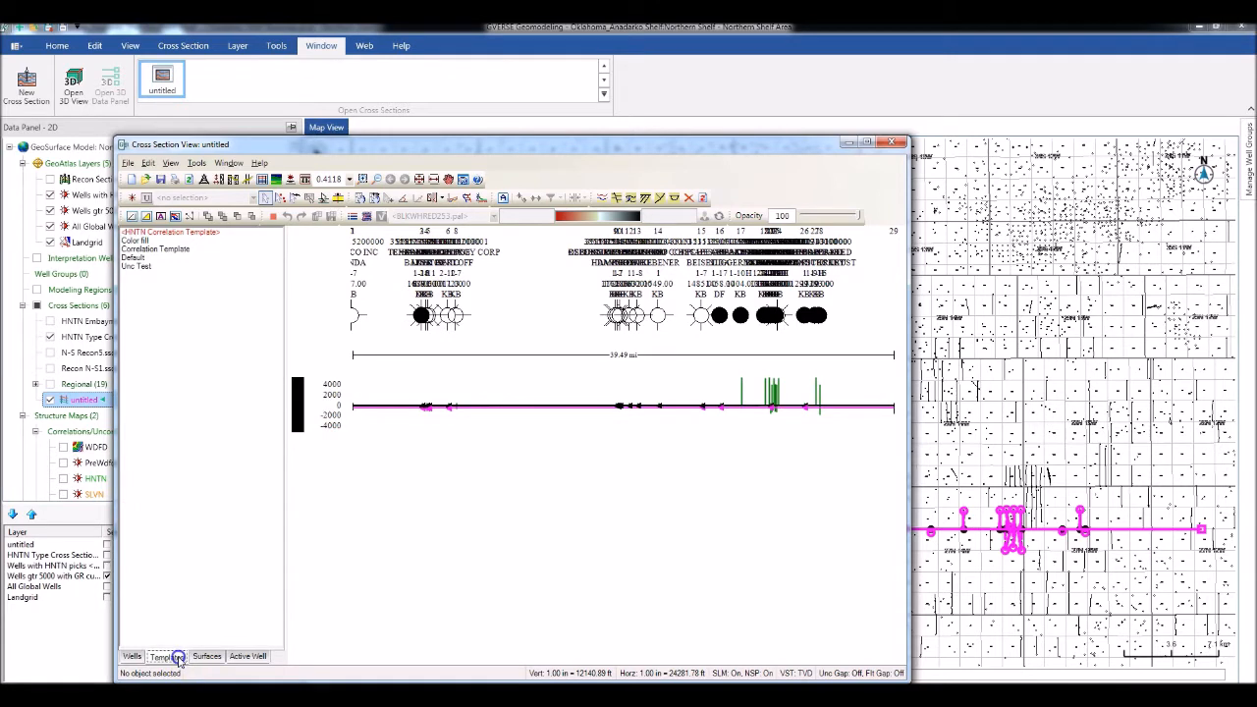
pyautogui.click(153, 233)
pyautogui.rightClick(165, 235)
pyautogui.click(178, 243)
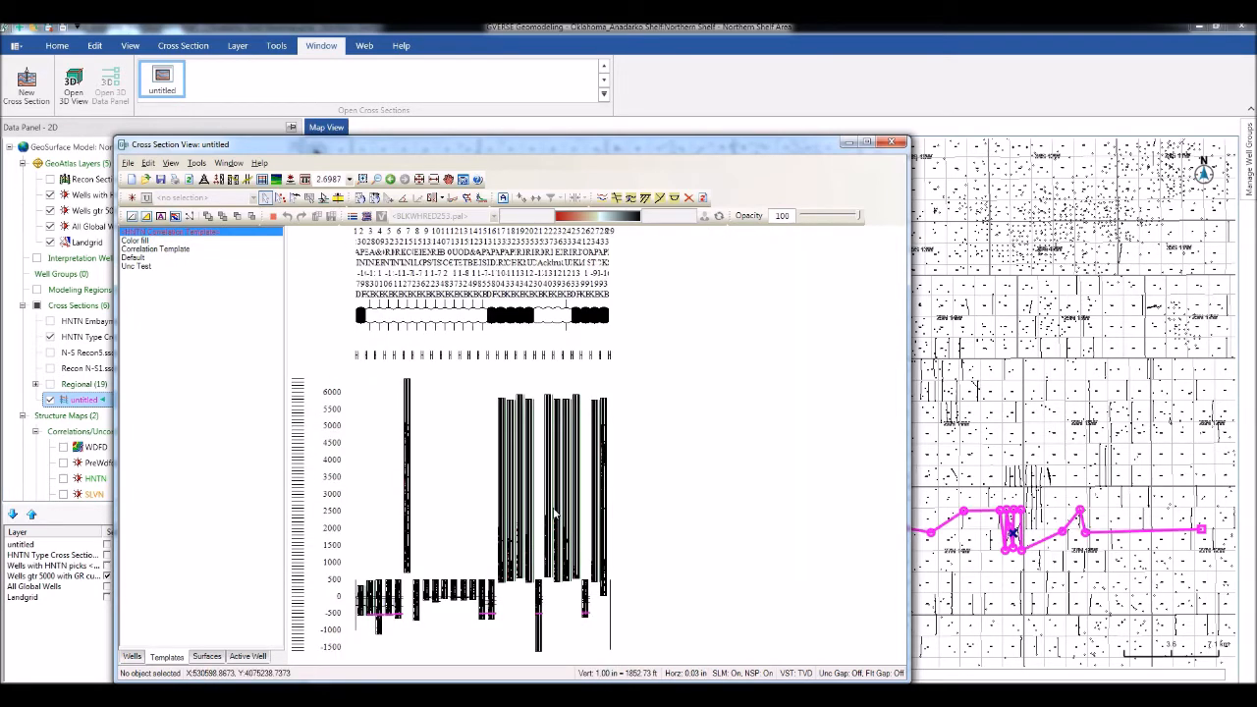
# Enlarge the datum interval in the western part of the untitled section and examine the logs from well 11 back to well 1
pyautogui.click(362, 180)
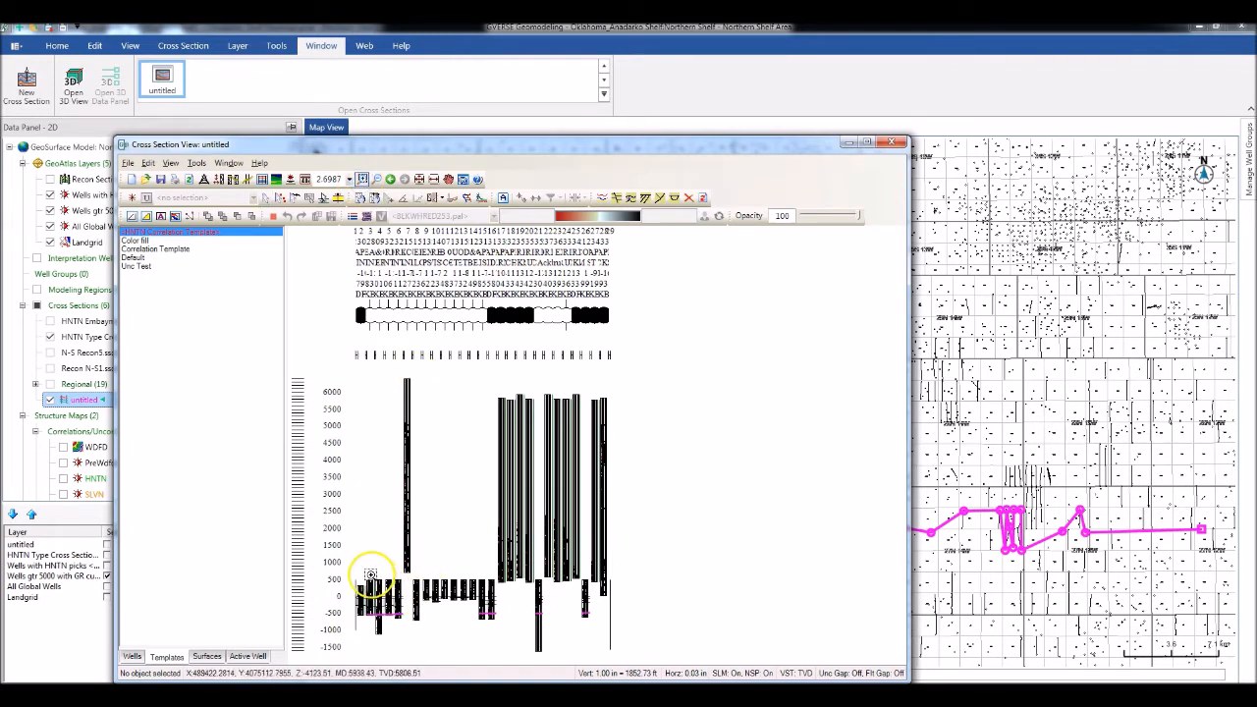
pyautogui.moveTo(356, 577); pyautogui.dragTo(448, 620)
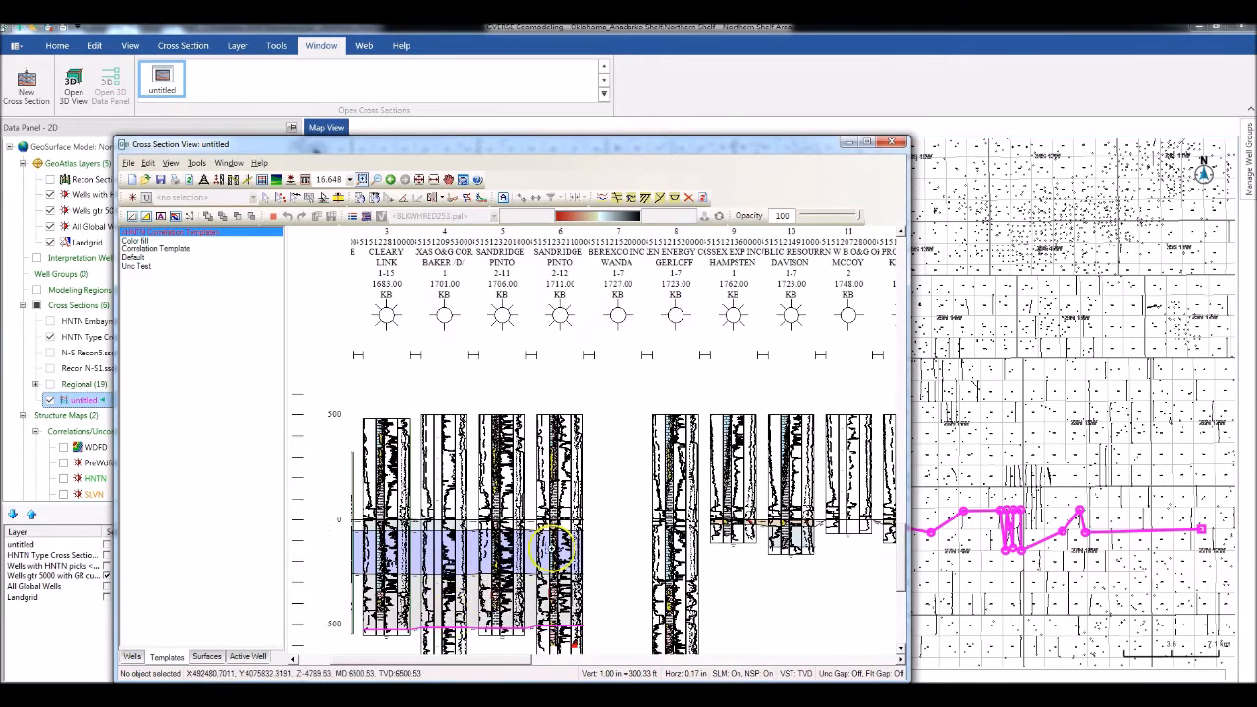
pyautogui.moveTo(631, 479); pyautogui.dragTo(844, 614)
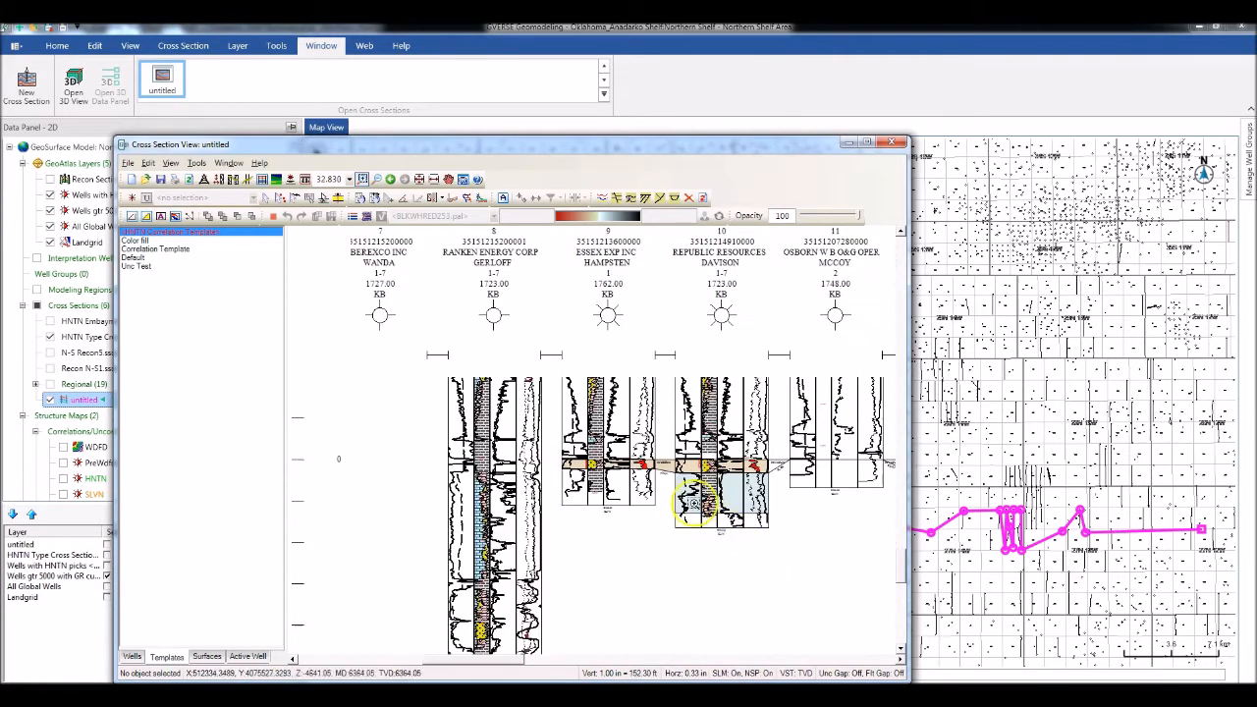
pyautogui.click(265, 197)
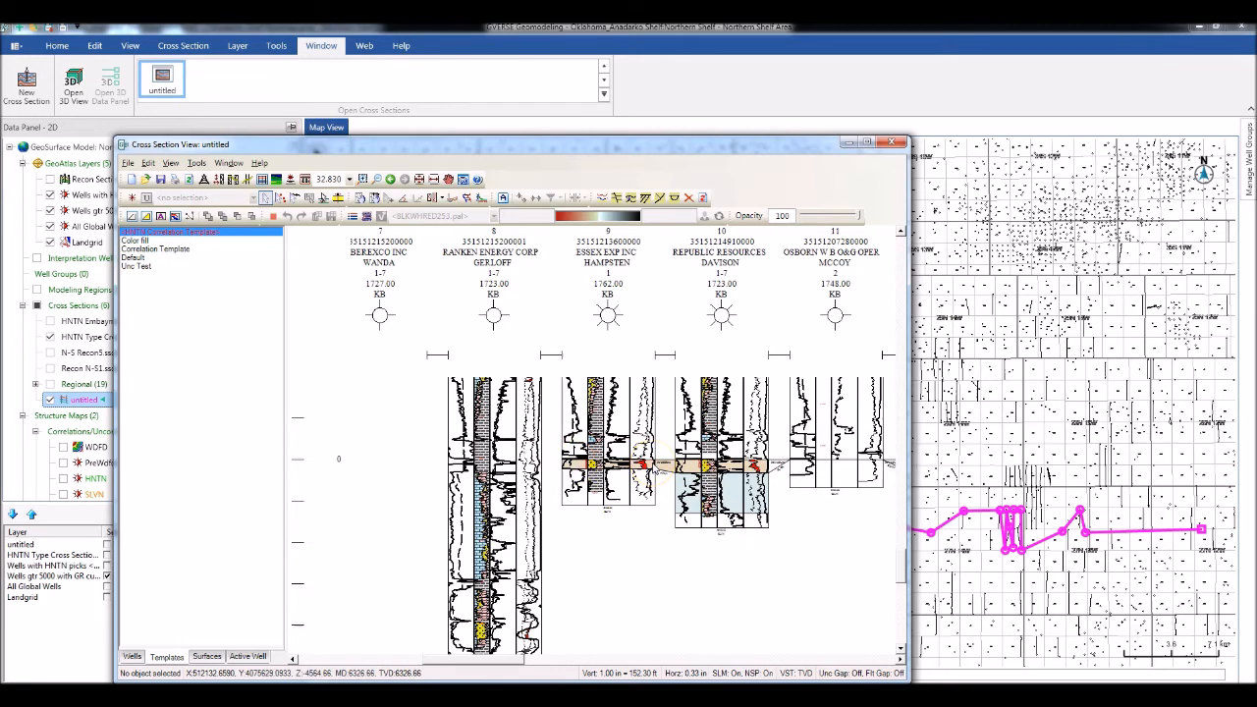
pyautogui.hscroll(-5, 650, 467)
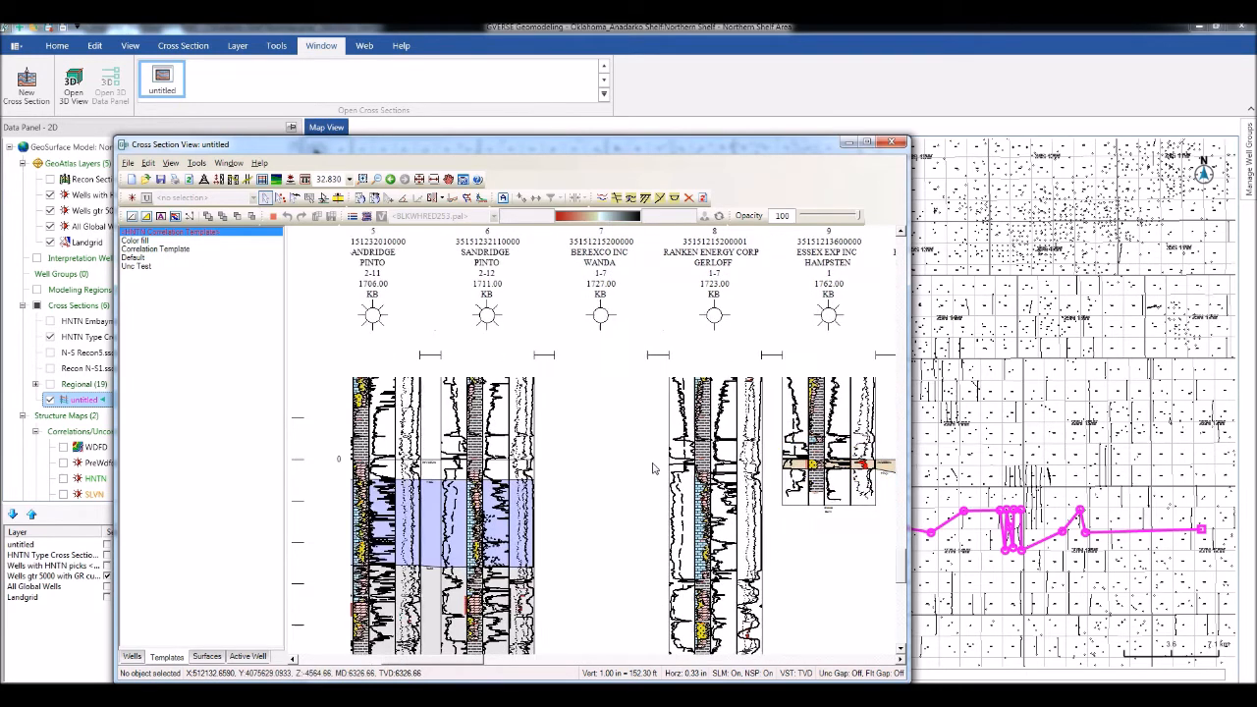
pyautogui.hscroll(-5, 653, 468)
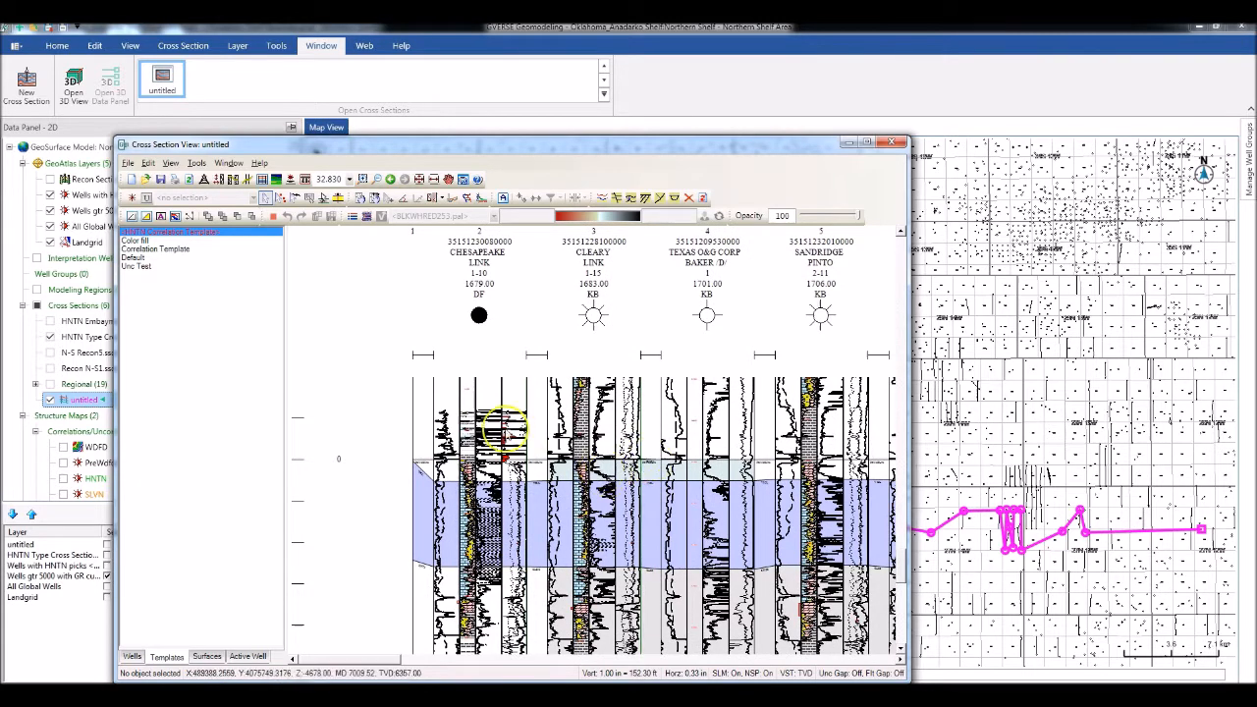
# Activate the PreWdfdUnc and VIOL surfaces in turn at well 3 and follow the section eastward to well 10
pyautogui.click(206, 656)
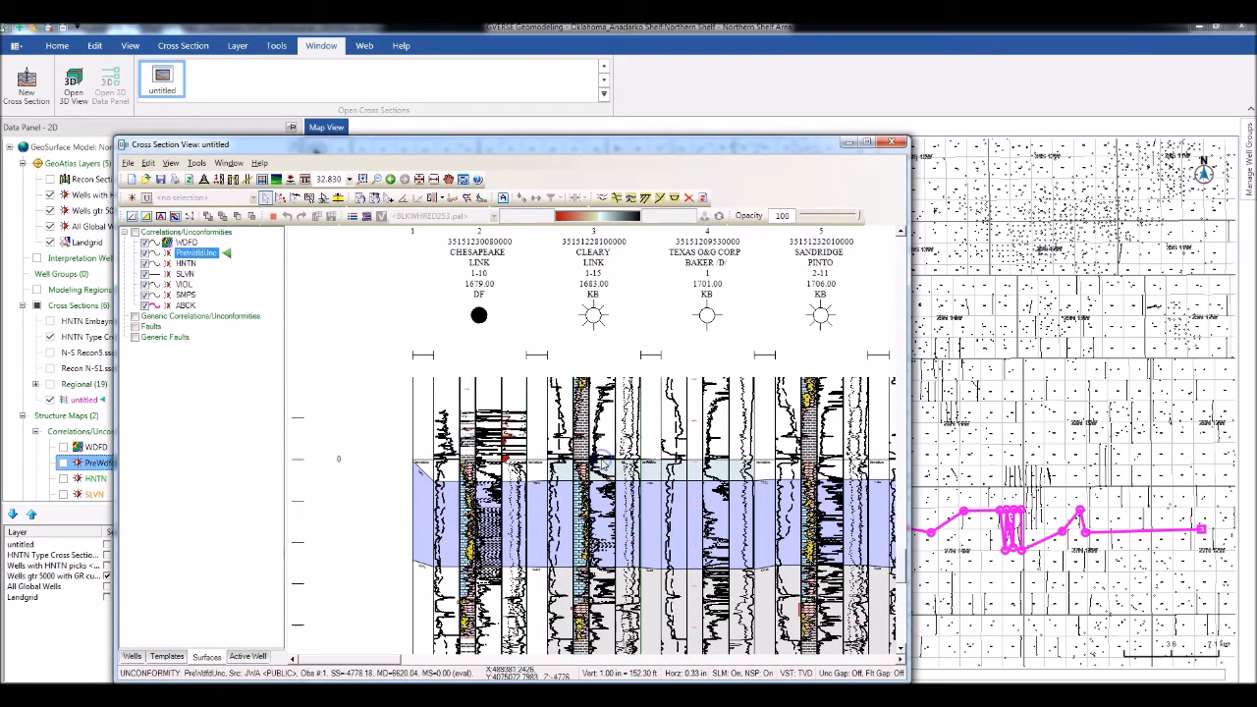
pyautogui.click(194, 252)
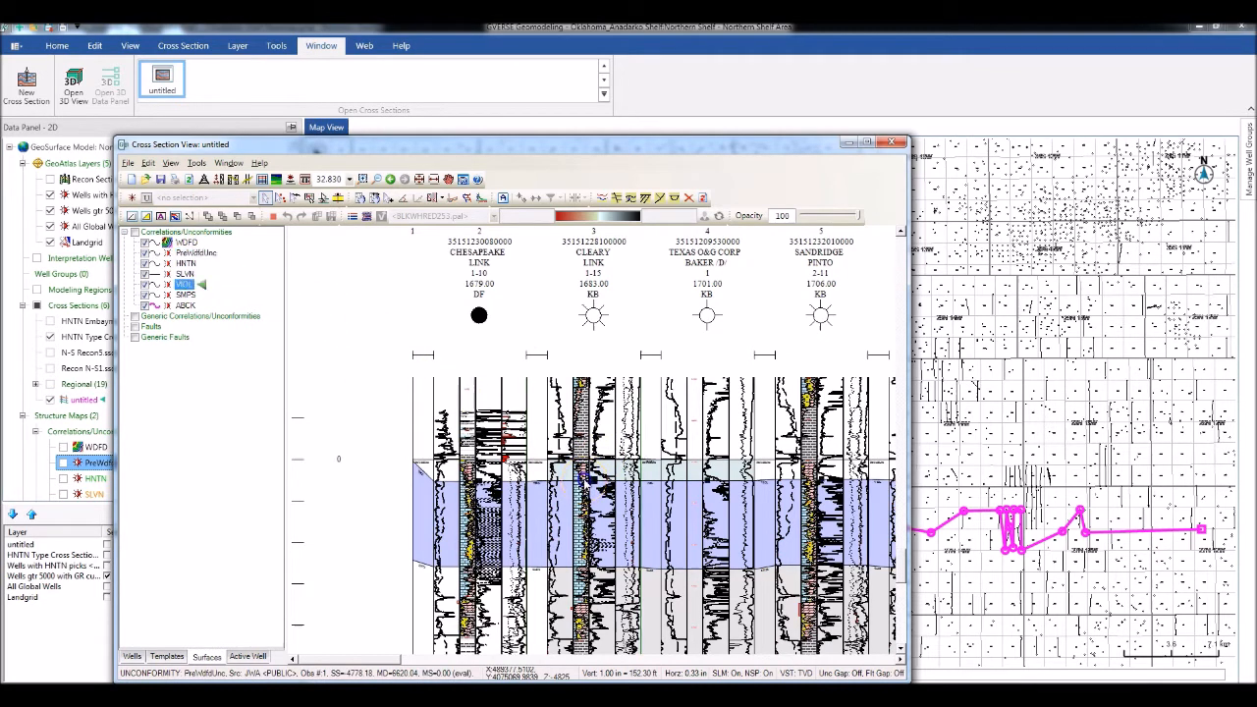
pyautogui.click(184, 283)
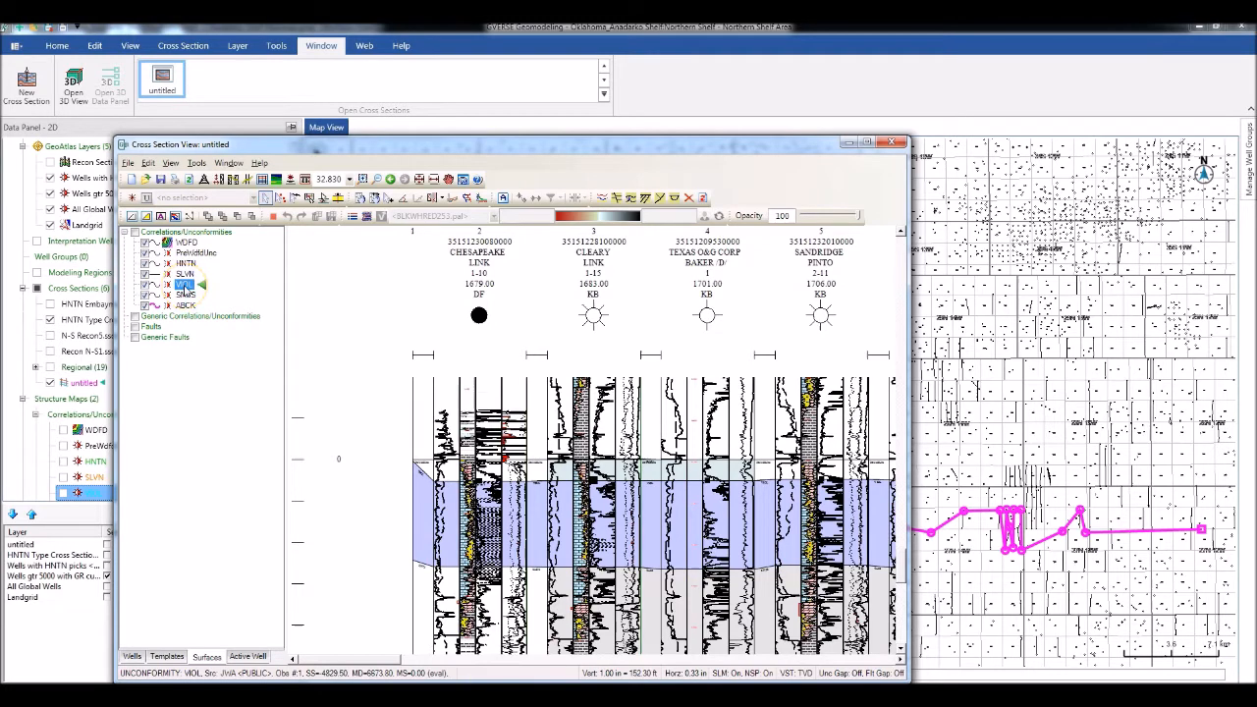
pyautogui.hscroll(5, 717, 491)
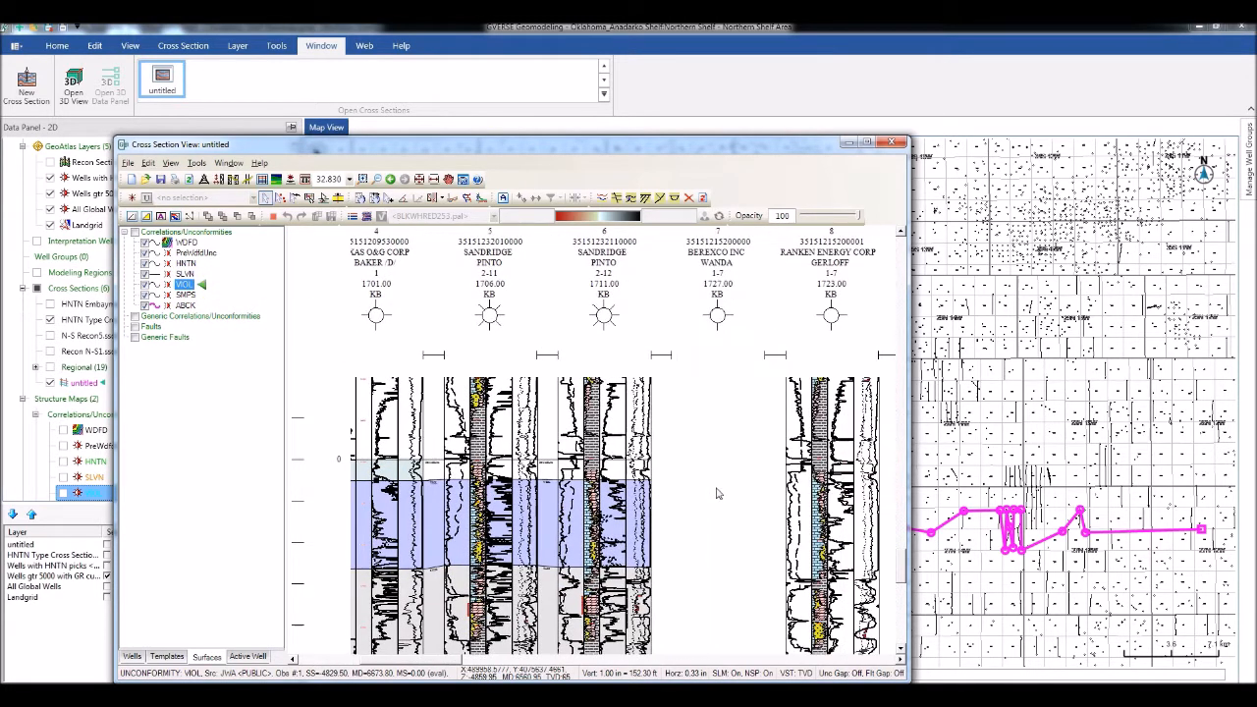
pyautogui.hscroll(5, 716, 493)
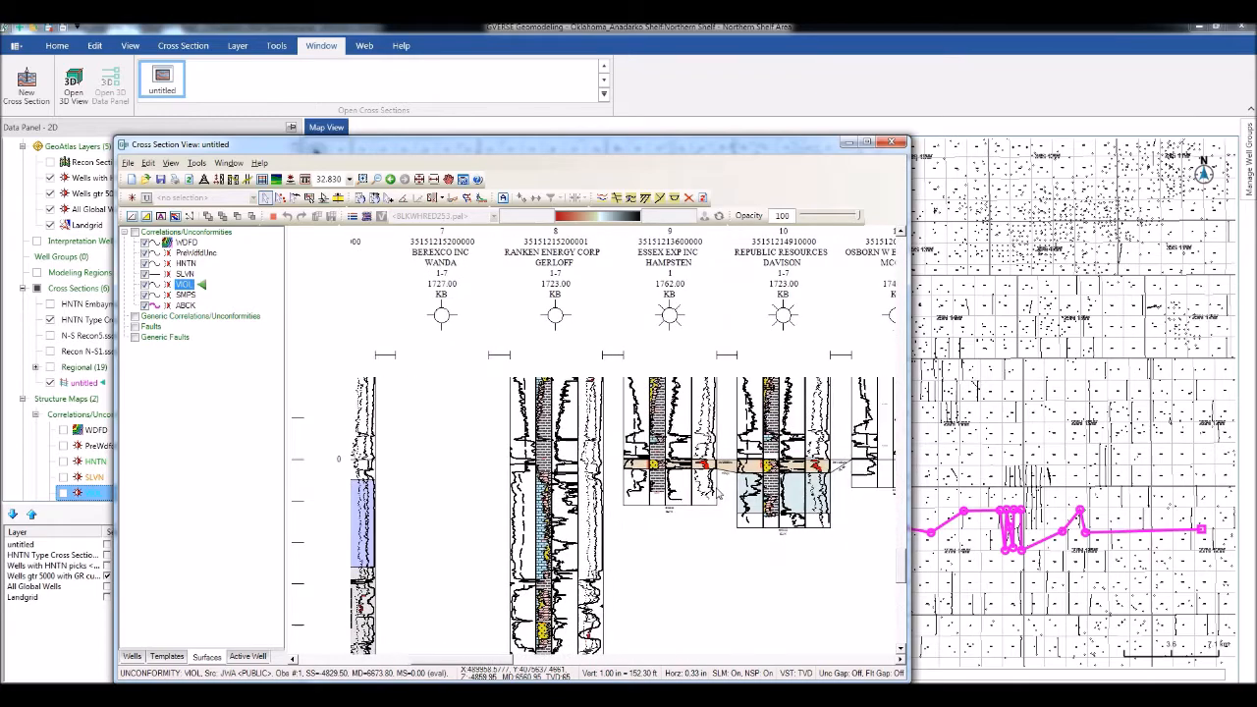
# Place the section window beside the well map, locate wells 10 and 12 by selecting them, and examine the section to well 17
pyautogui.moveTo(628, 146); pyautogui.dragTo(196, 146)
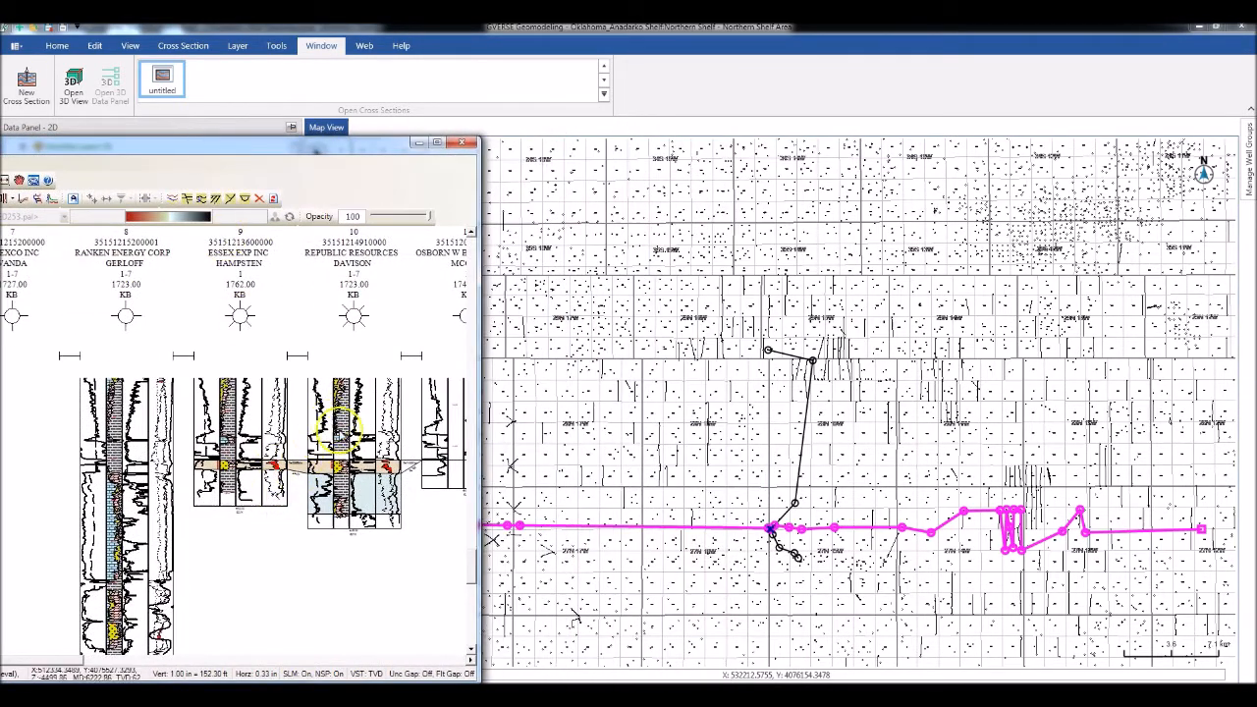
pyautogui.click(338, 469)
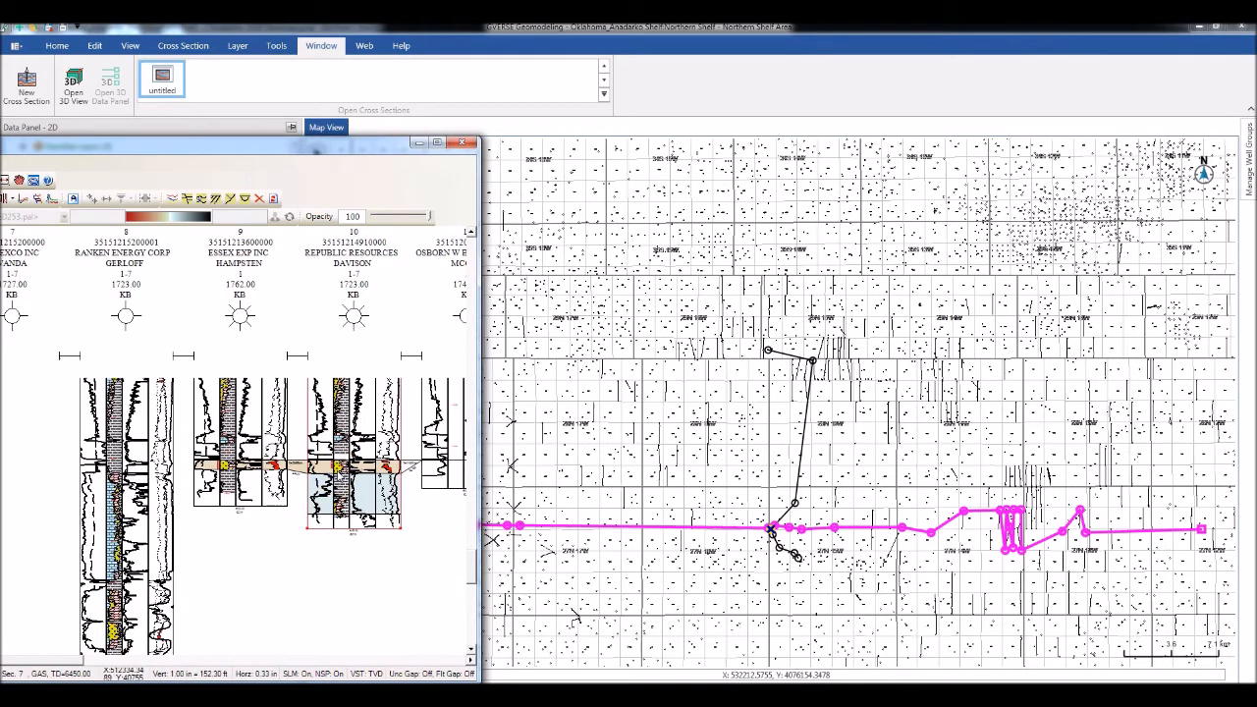
pyautogui.hscroll(8, 235, 491)
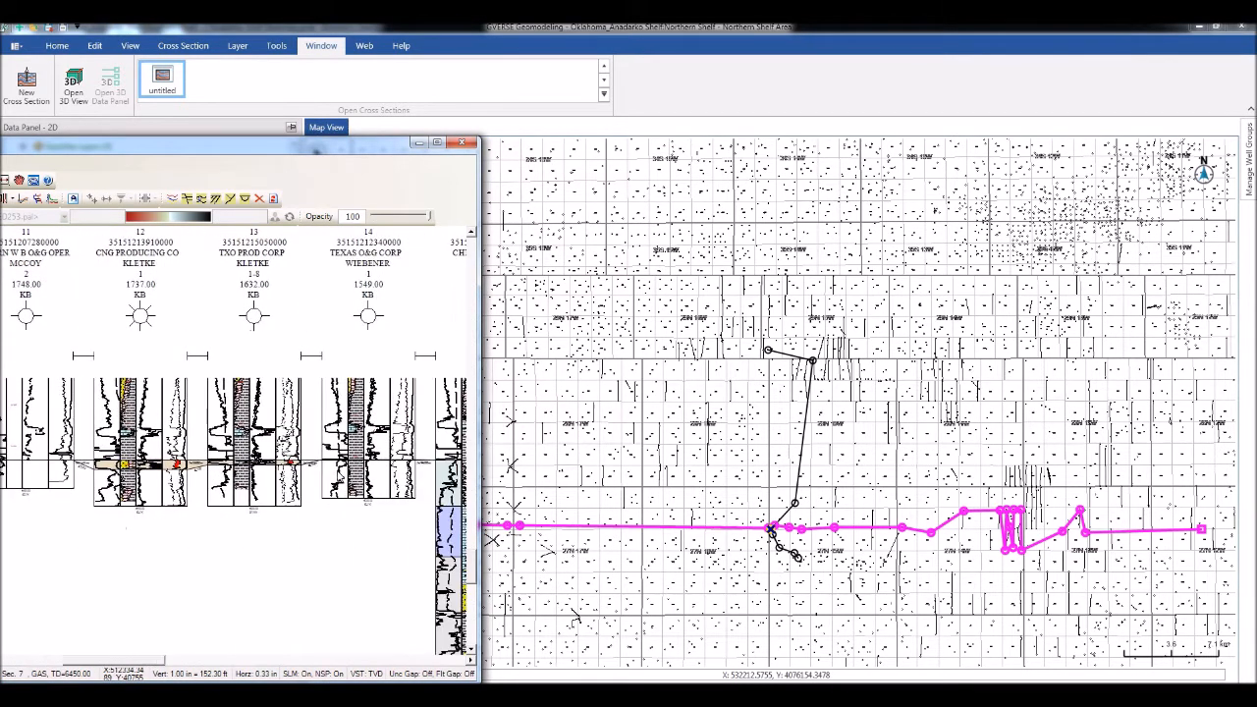
pyautogui.click(172, 469)
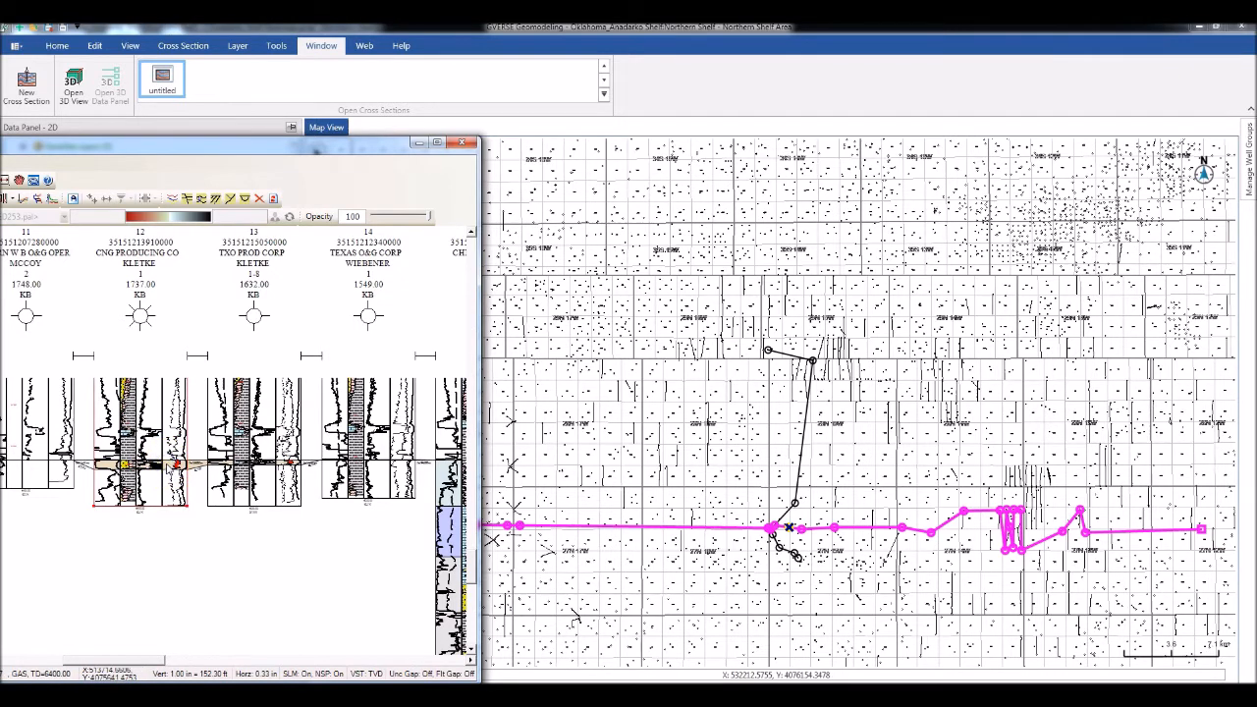
pyautogui.hscroll(6, 196, 471)
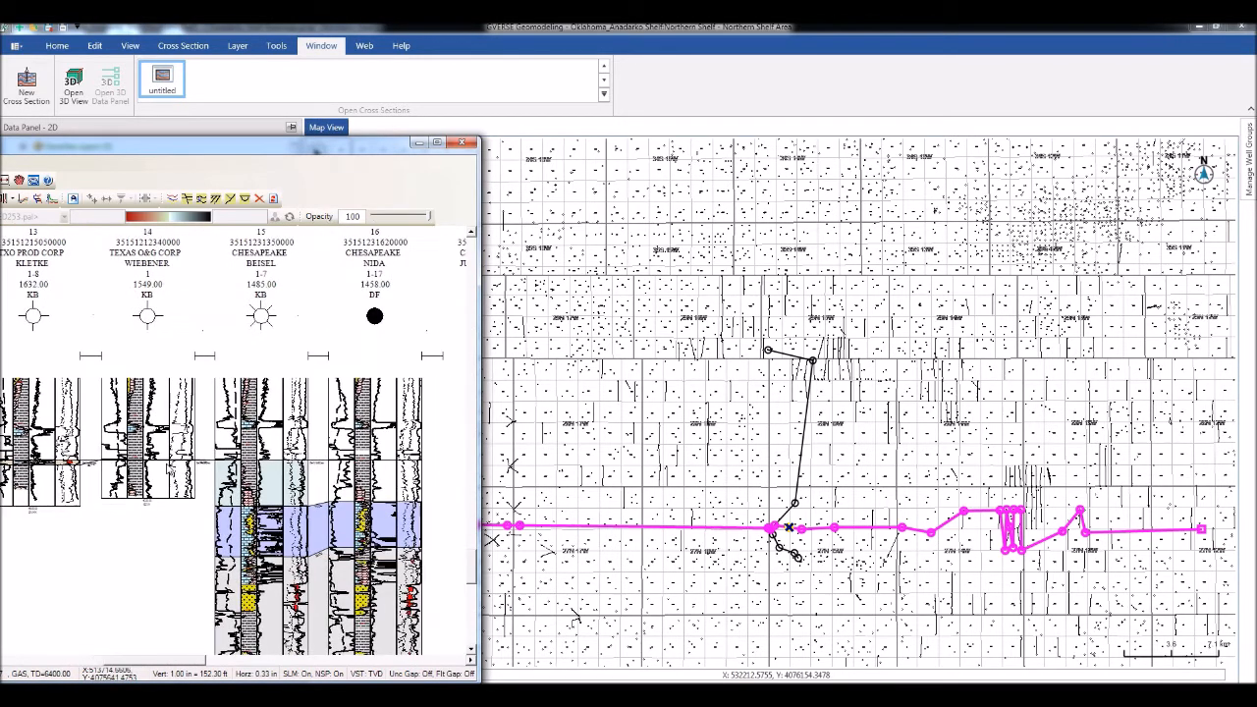
pyautogui.click(220, 471)
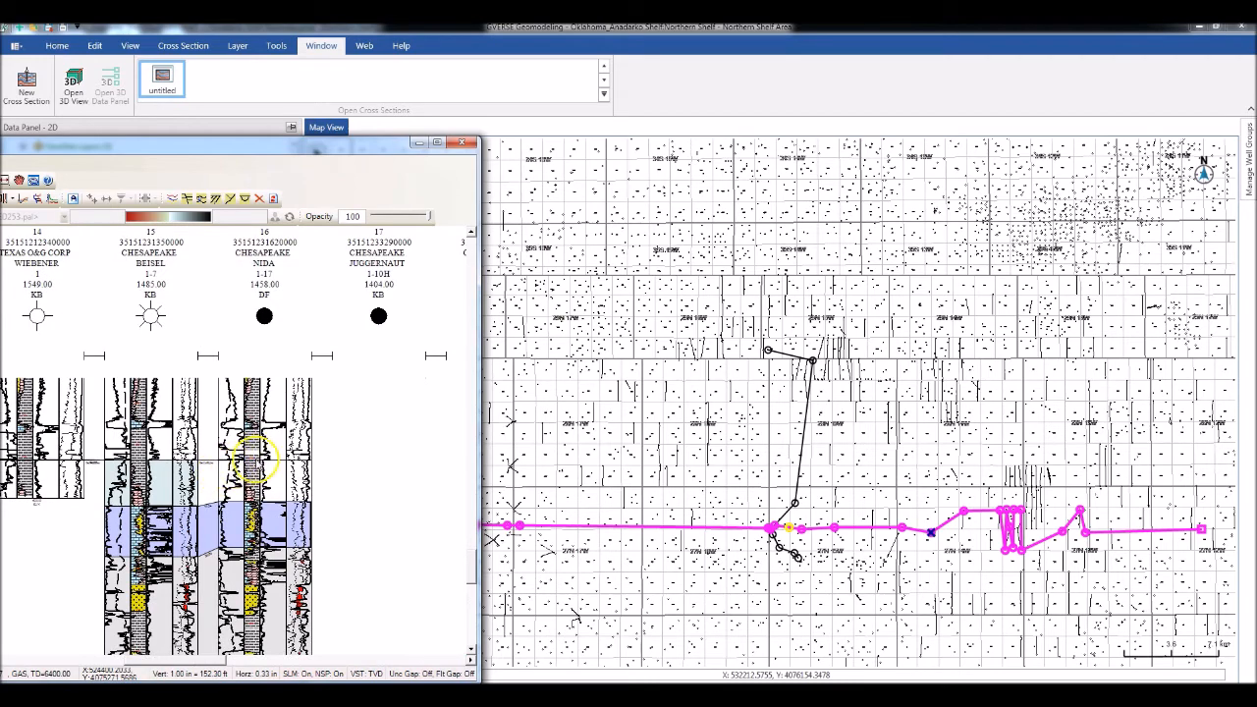
pyautogui.click(248, 371)
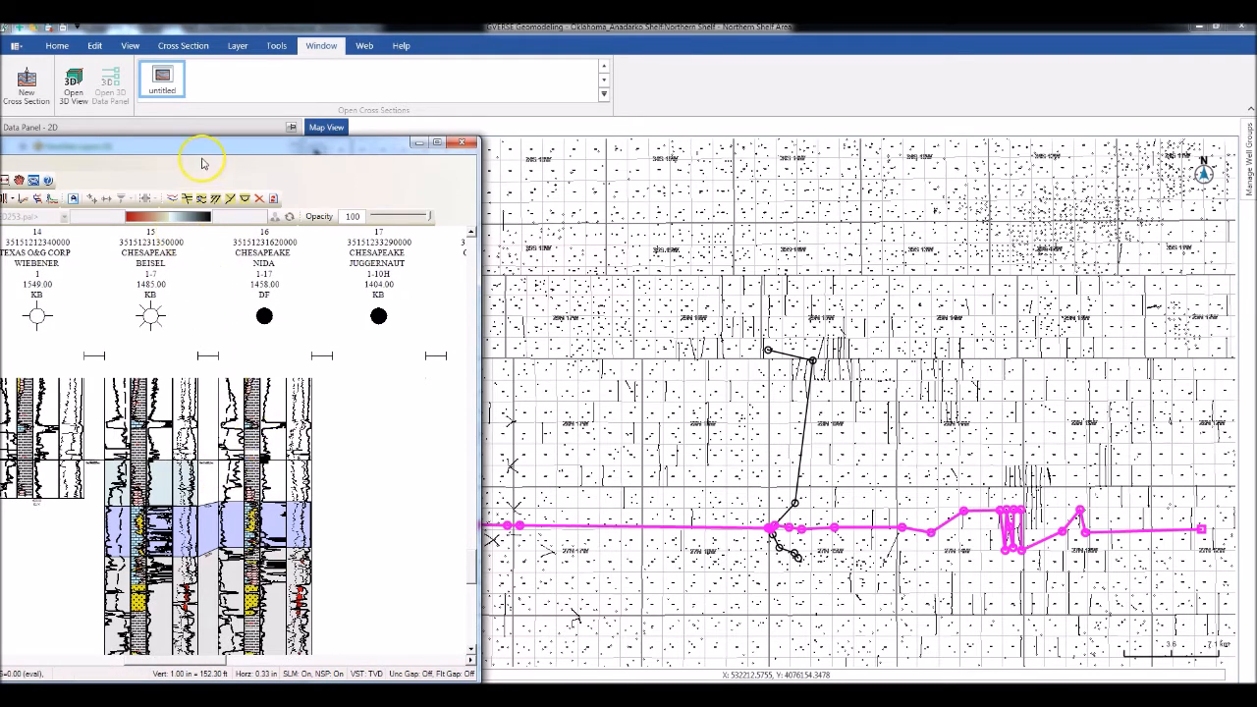
# Close the untitled cross section without saving it and display the Regional cross sections on the full map extent
pyautogui.moveTo(204, 149); pyautogui.dragTo(701, 125)
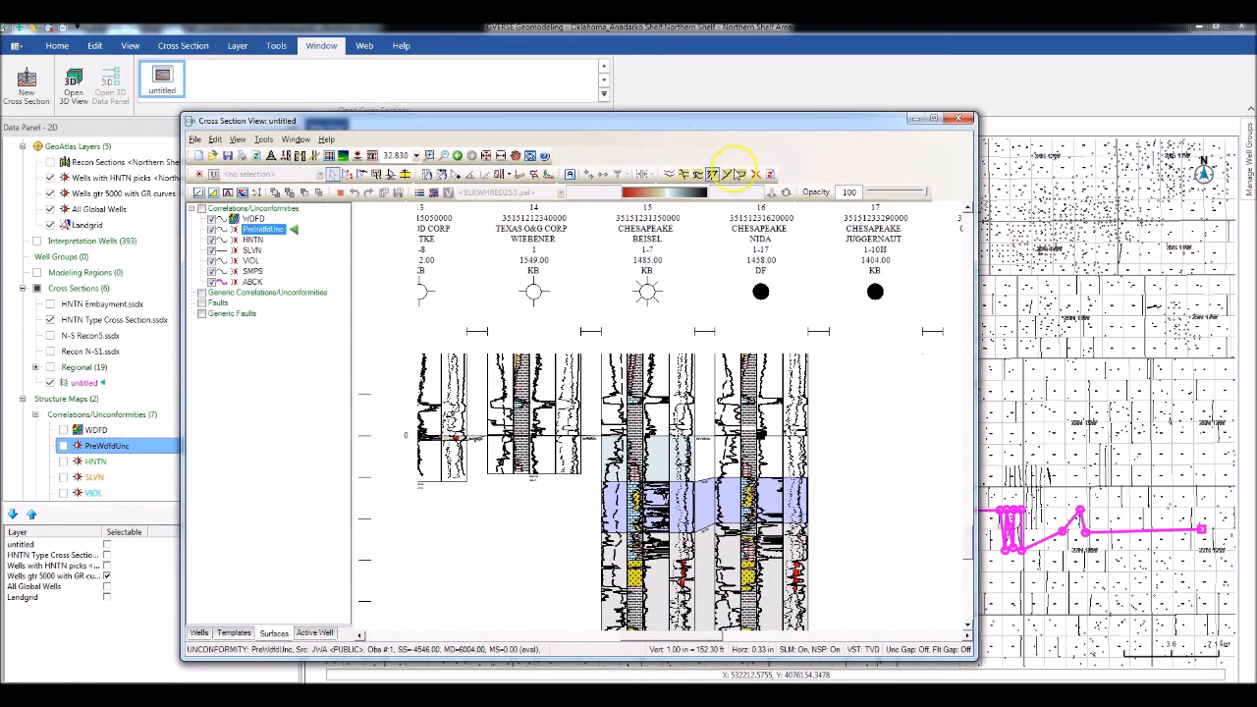
pyautogui.click(962, 119)
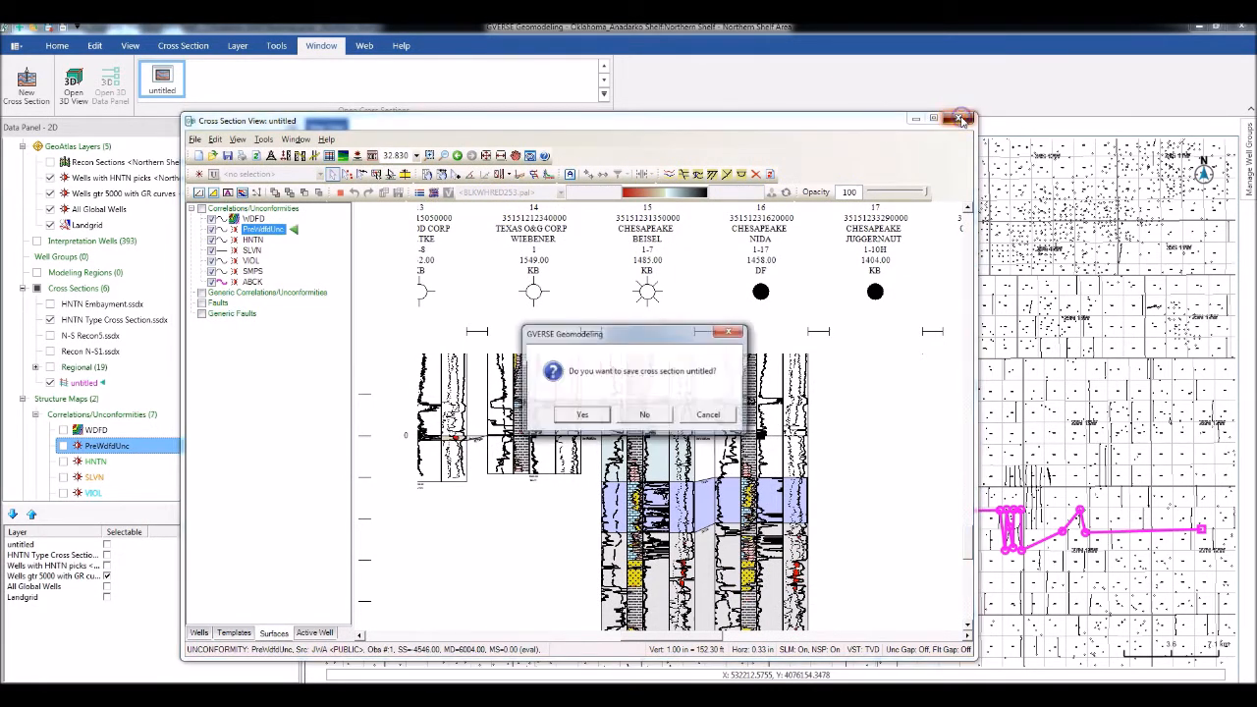
pyautogui.click(645, 415)
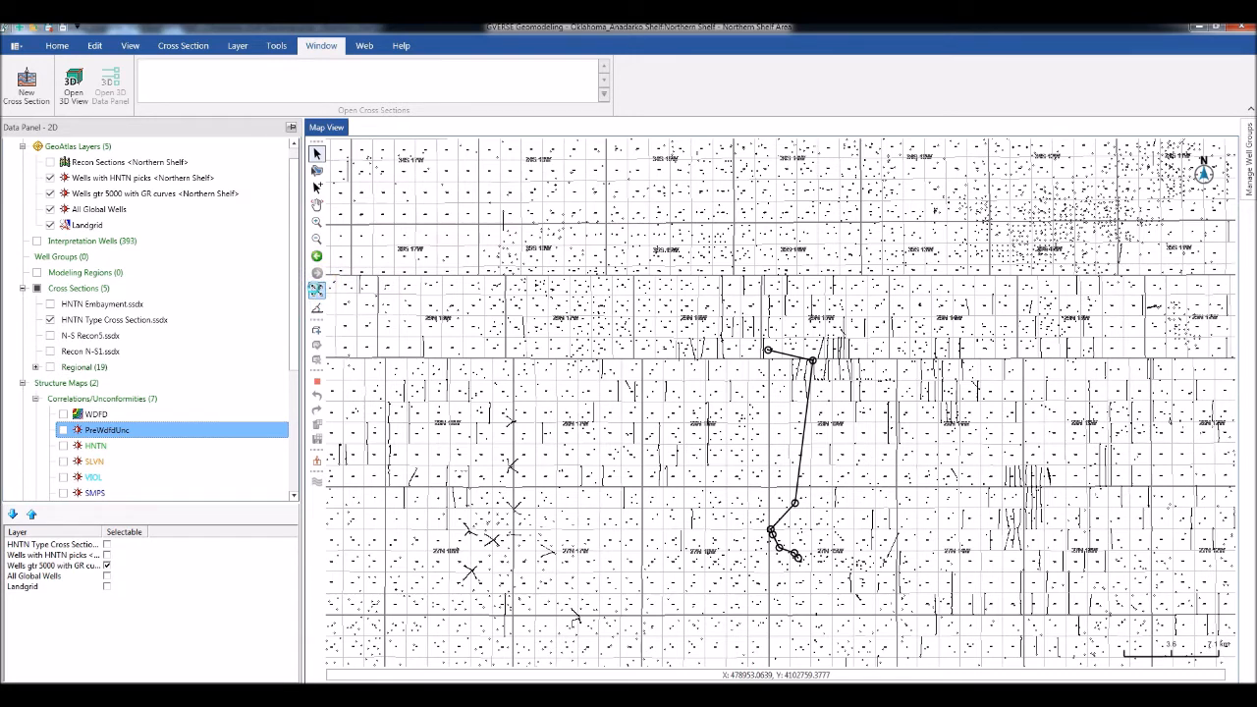
pyautogui.click(317, 290)
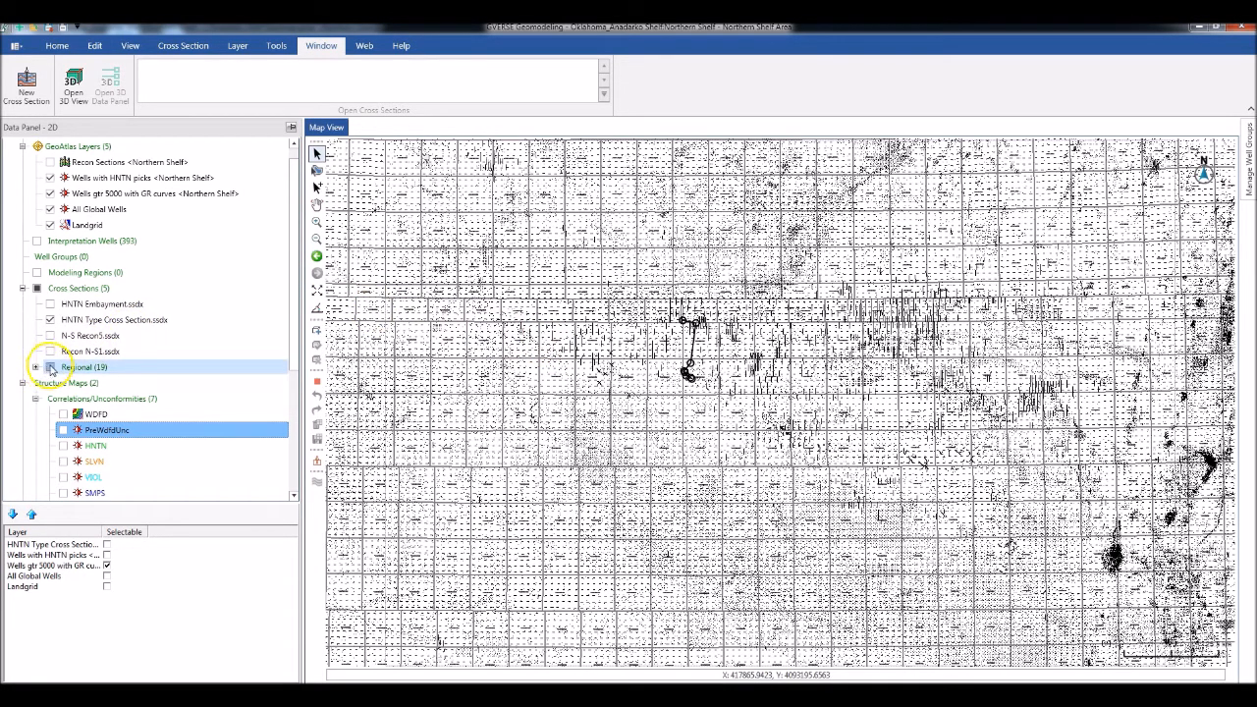
pyautogui.click(50, 367)
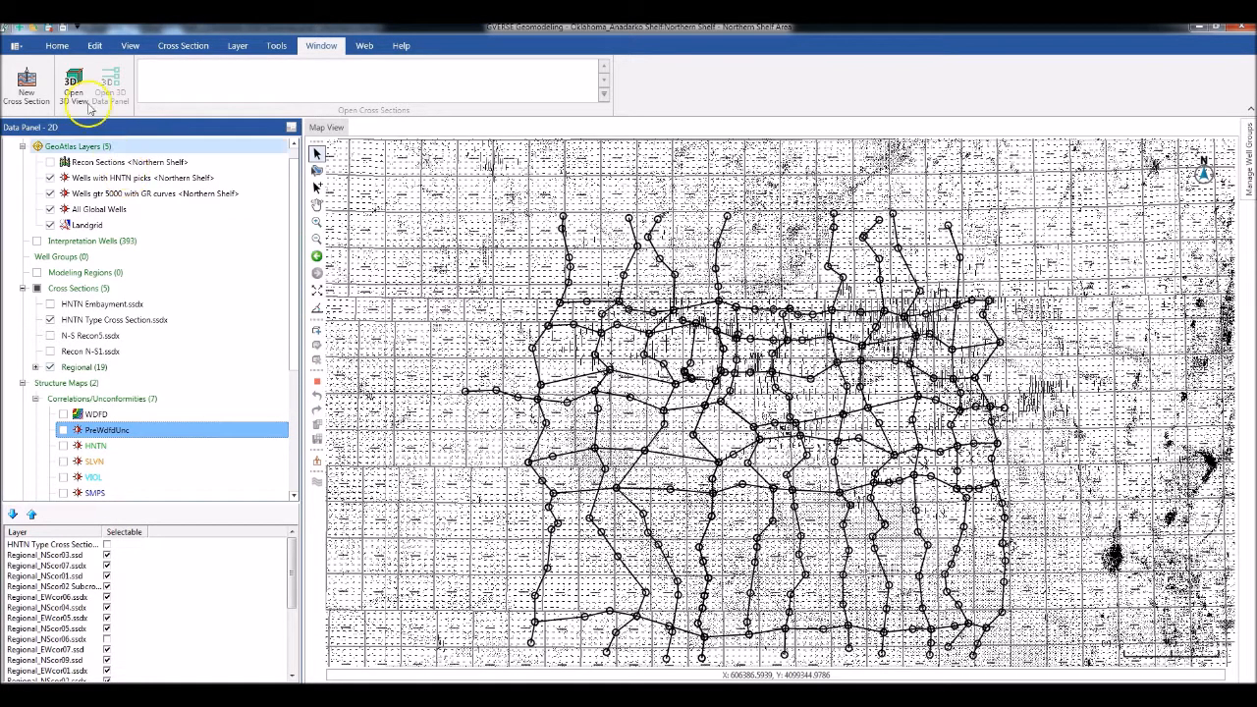
# In the GeoSurface Model Properties, exclude the WDFD surface from modeling and keep PreWdfdUnc through ABCK included
pyautogui.click(56, 46)
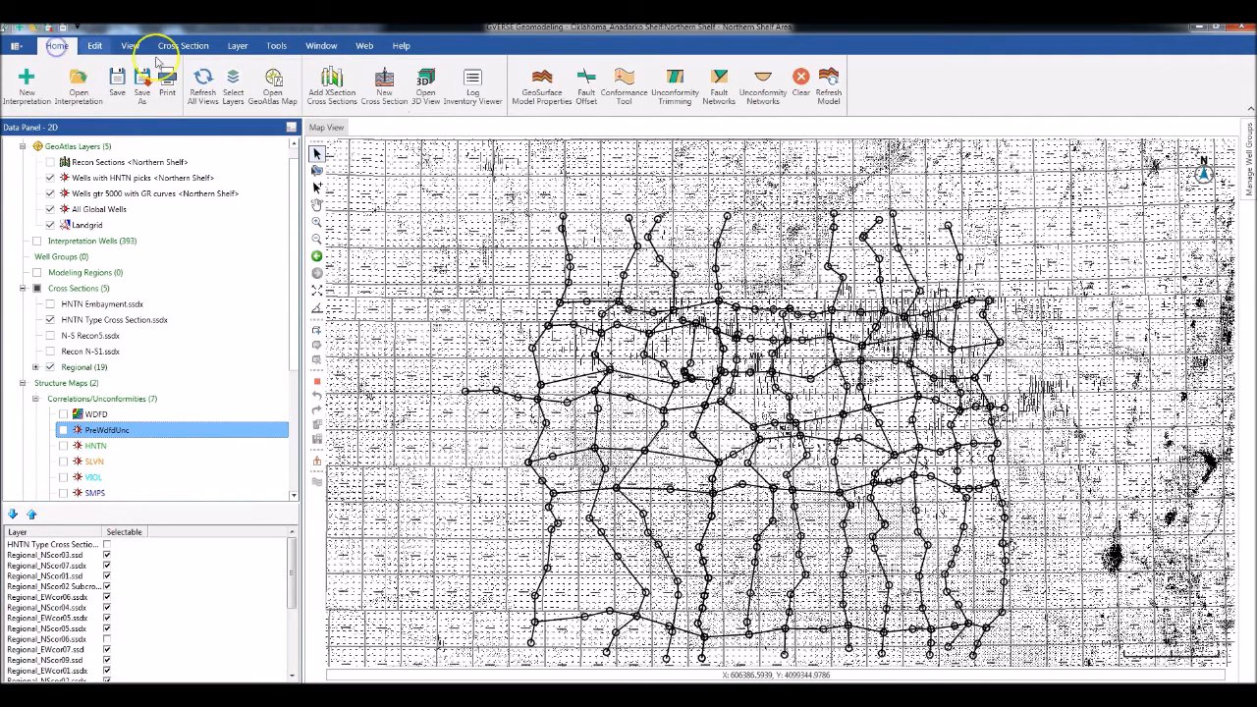
pyautogui.click(537, 88)
pyautogui.moveTo(421, 178); pyautogui.dragTo(586, 192)
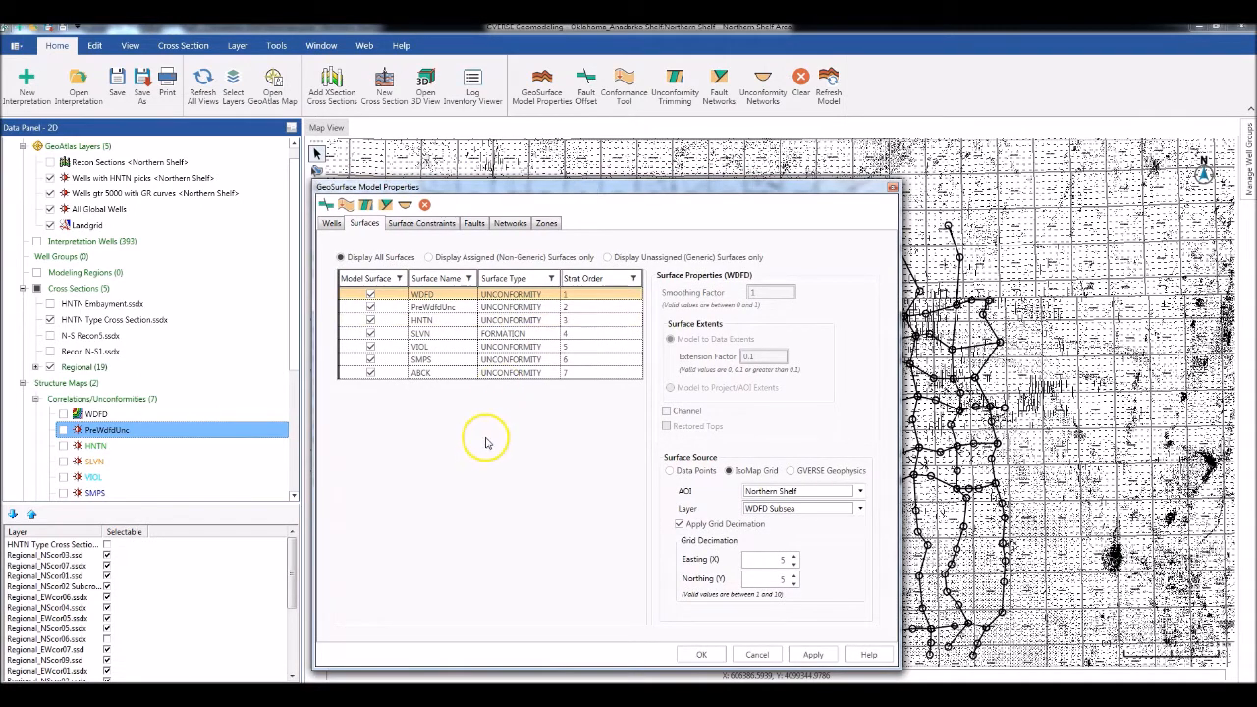
pyautogui.click(370, 294)
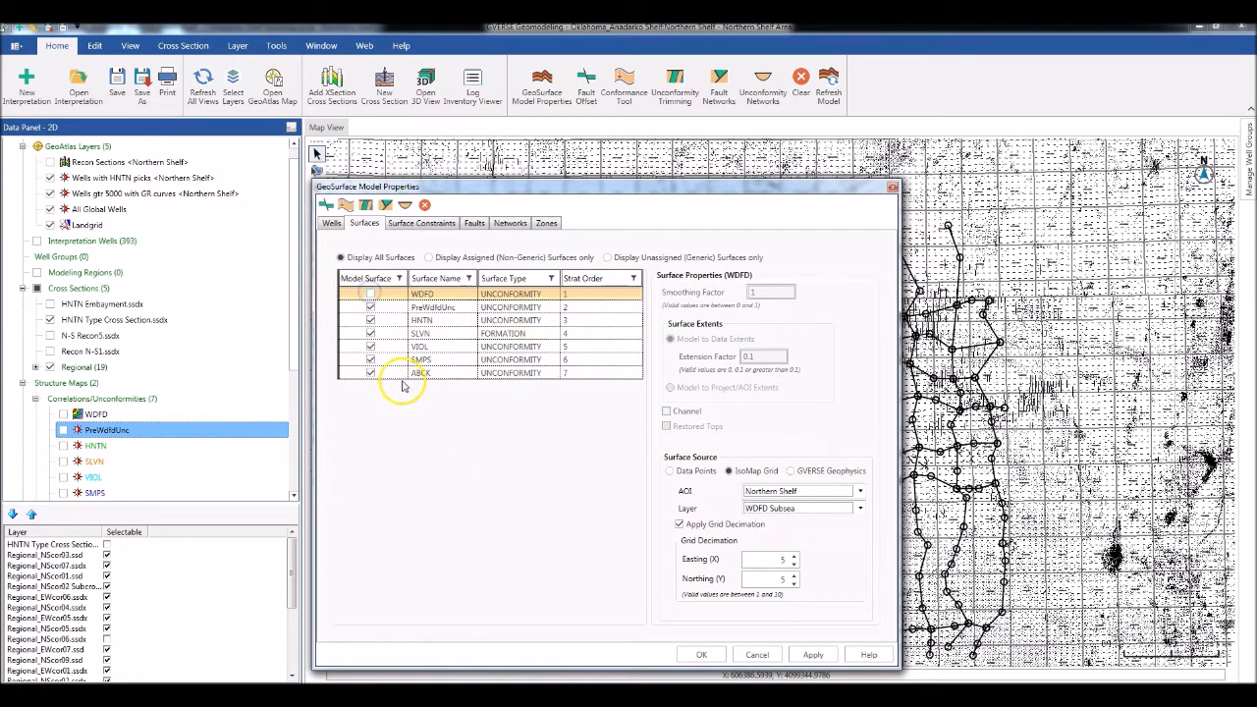
pyautogui.click(373, 308)
pyautogui.click(371, 307)
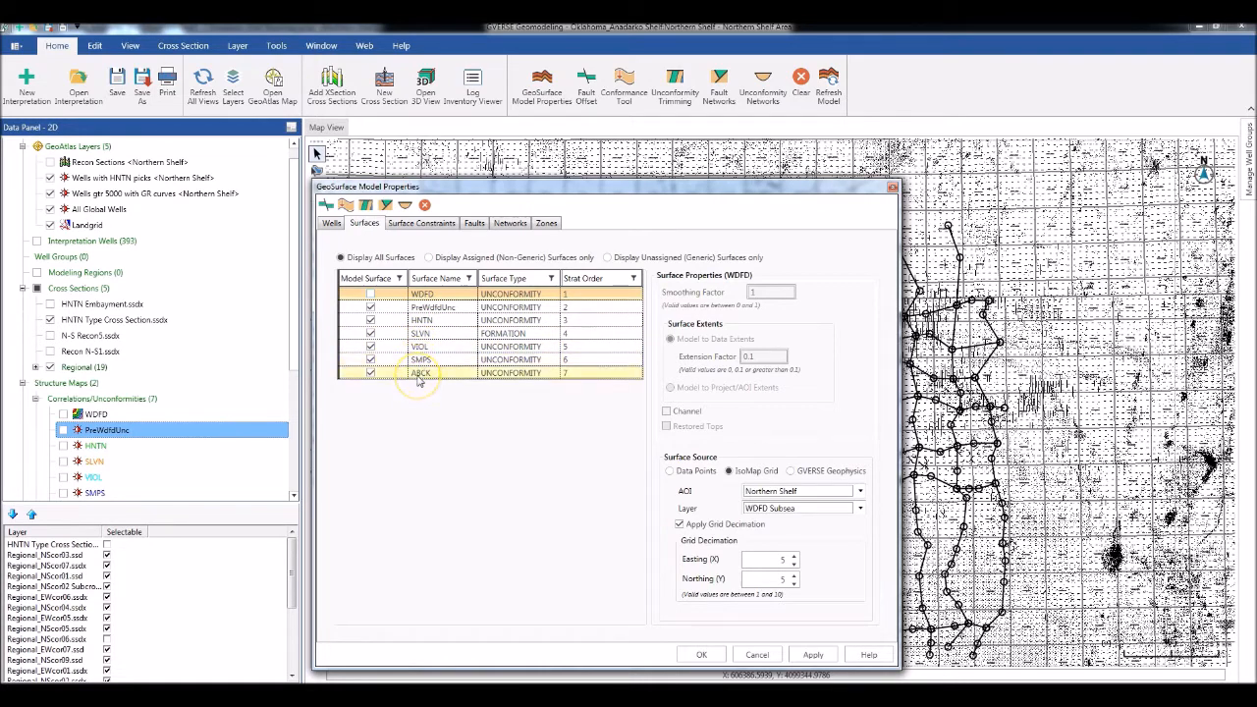
# Review the surface constraints, unconformity networks and HNTN Isochore zone definition, and accept the model properties
pyautogui.click(417, 224)
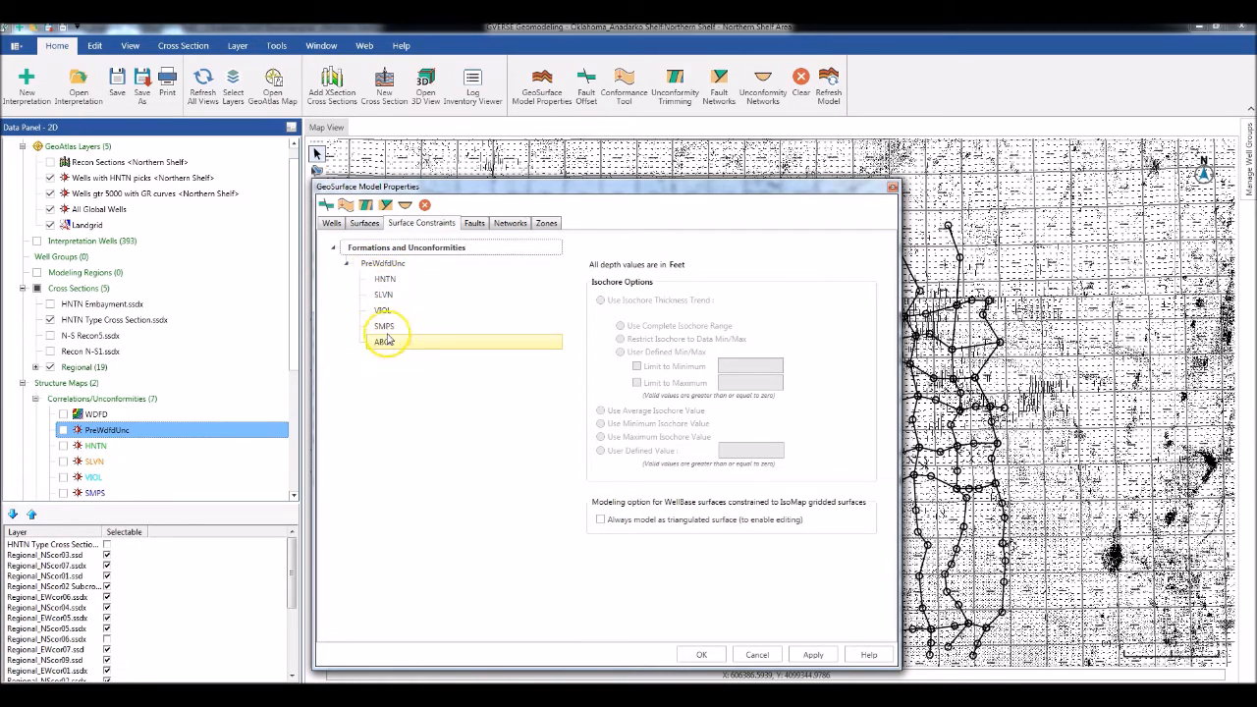
pyautogui.click(508, 224)
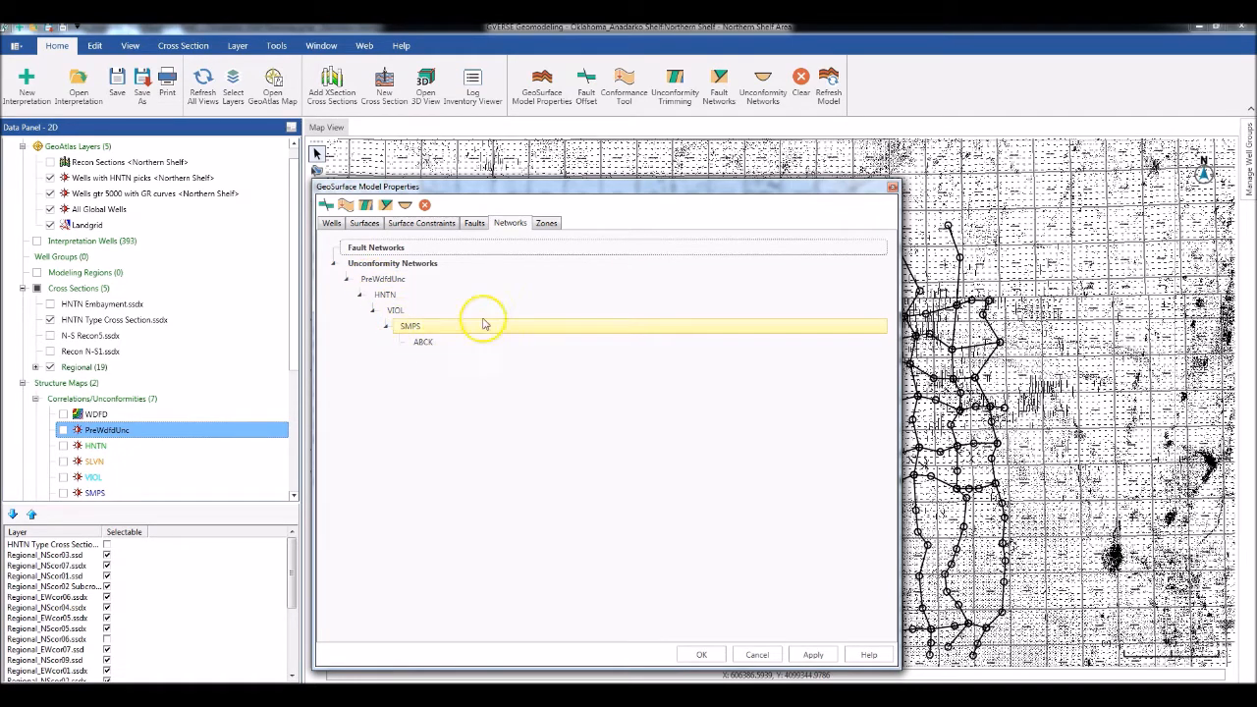
pyautogui.click(546, 223)
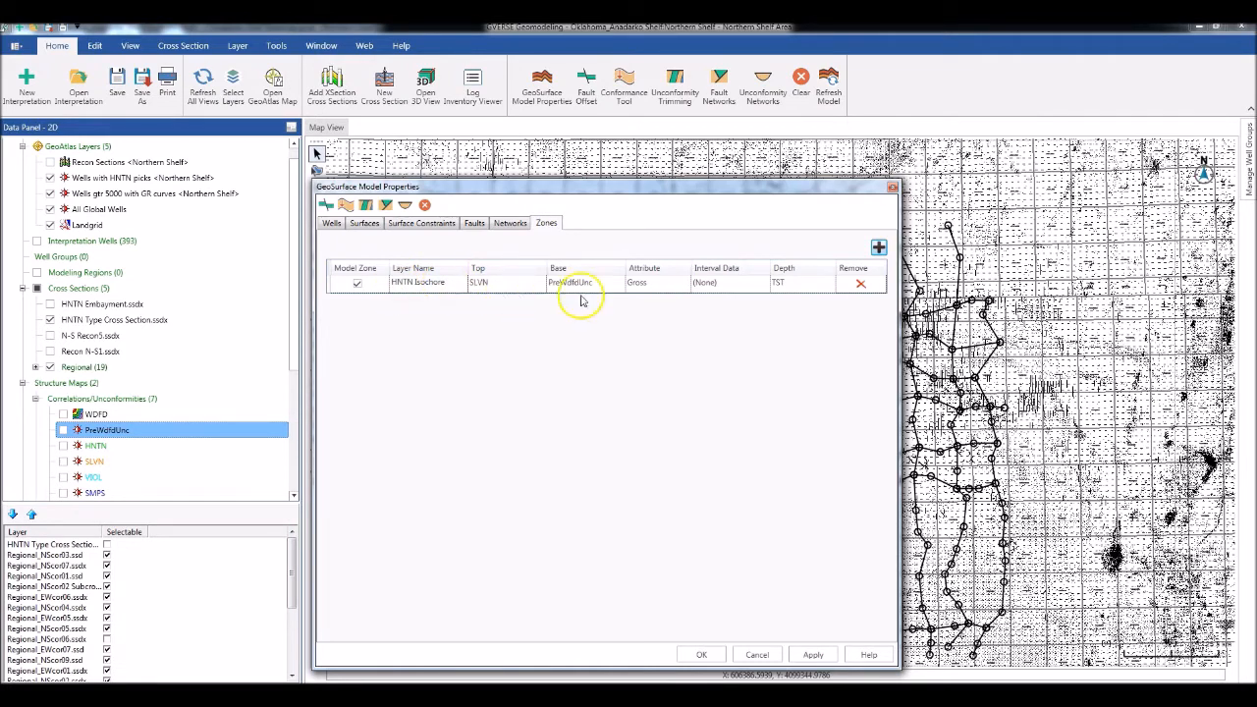
pyautogui.click(716, 654)
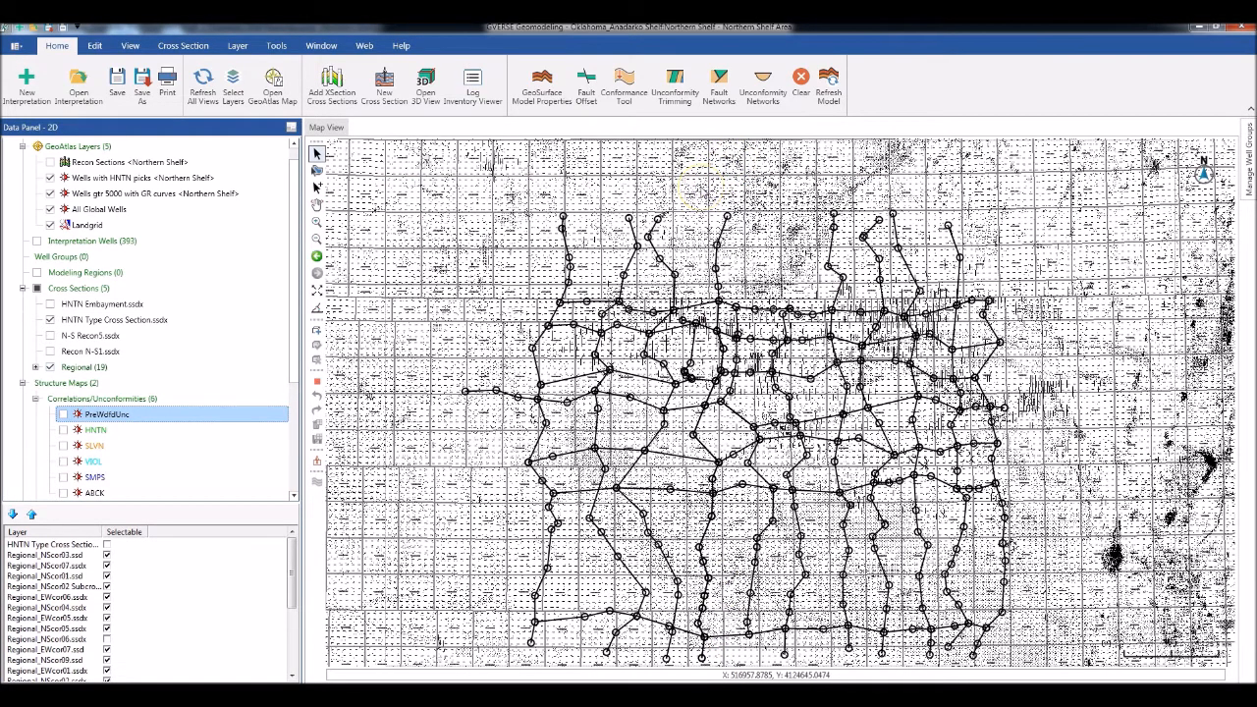
# Enable the Conformance Tool, Unconformity Trimming and Unconformity Networks, and update the geosurface model
pyautogui.click(625, 83)
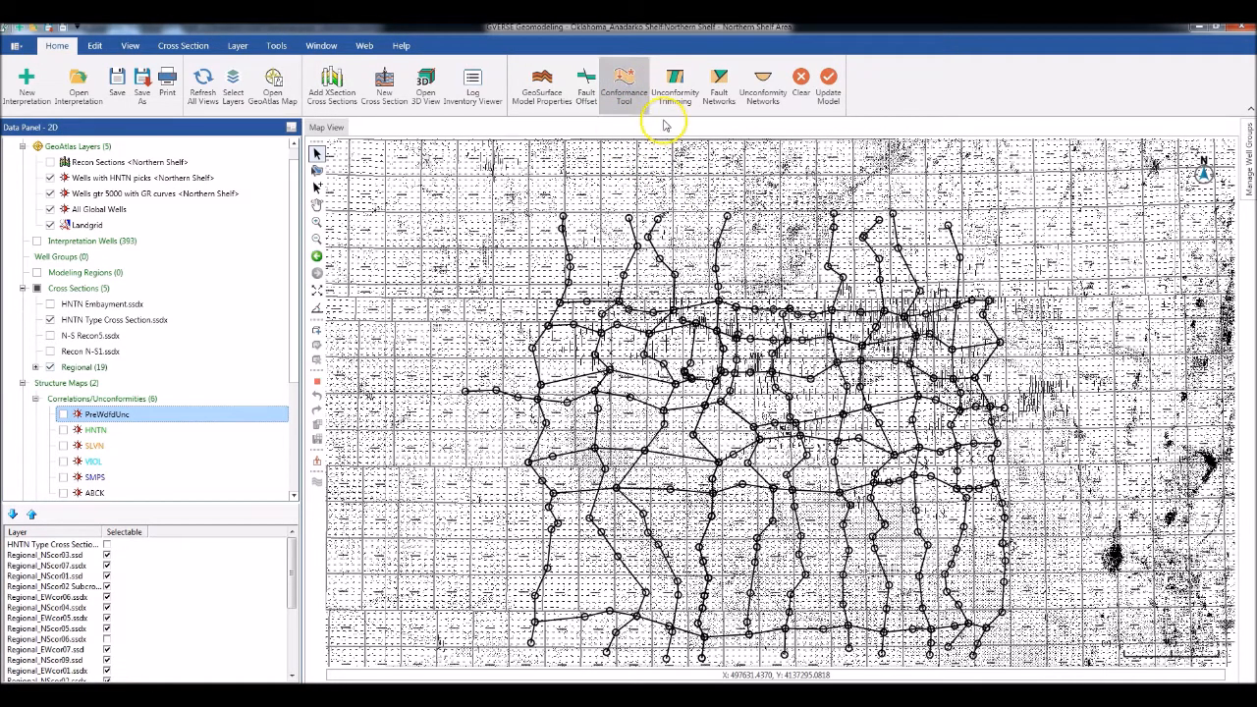
pyautogui.click(674, 87)
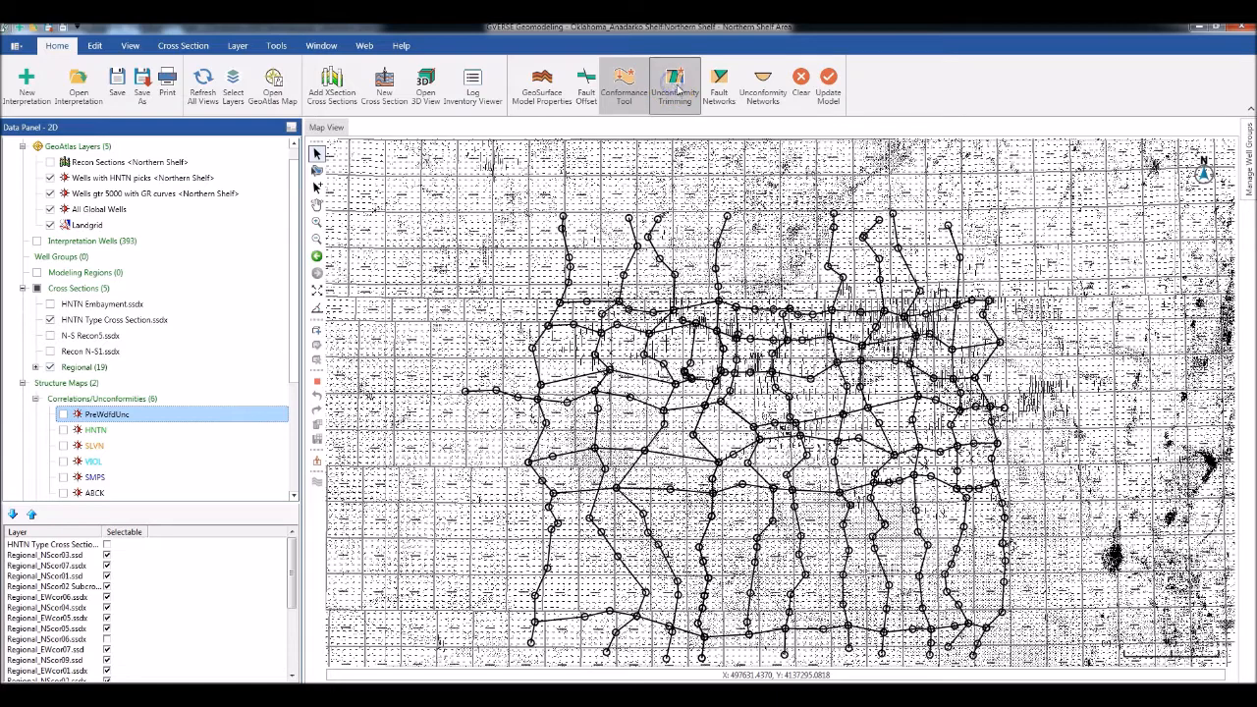
pyautogui.click(764, 83)
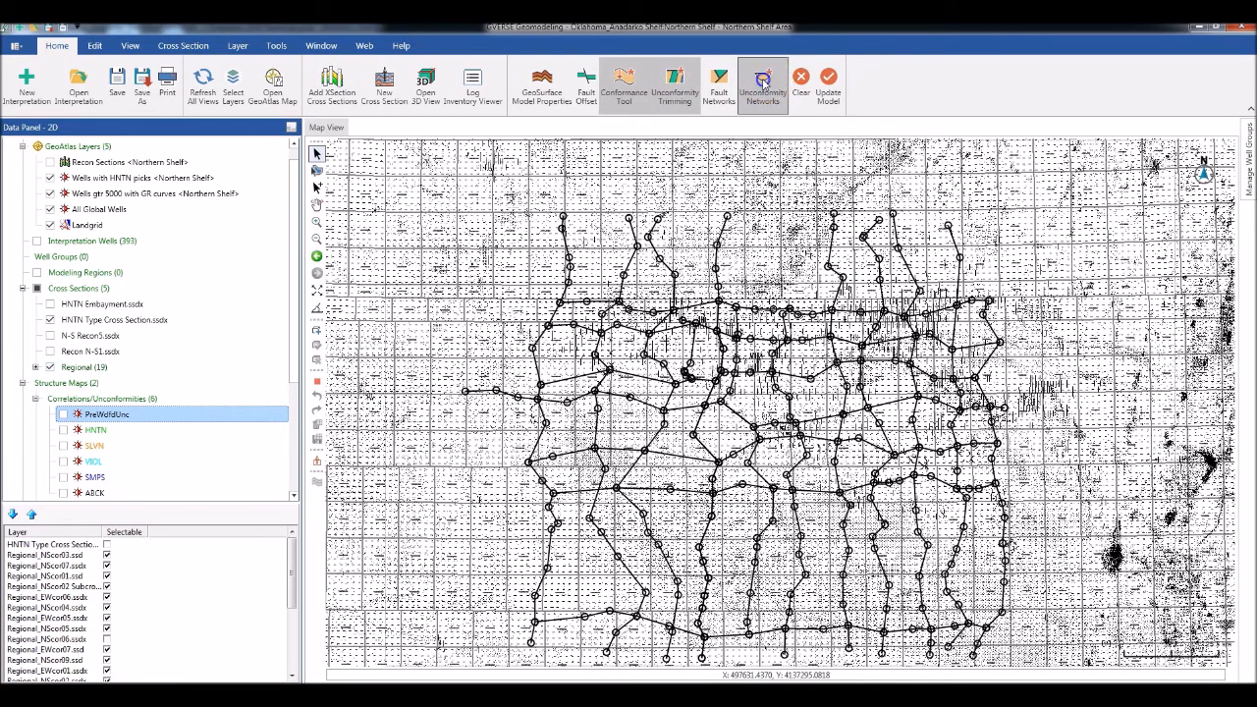
pyautogui.click(828, 82)
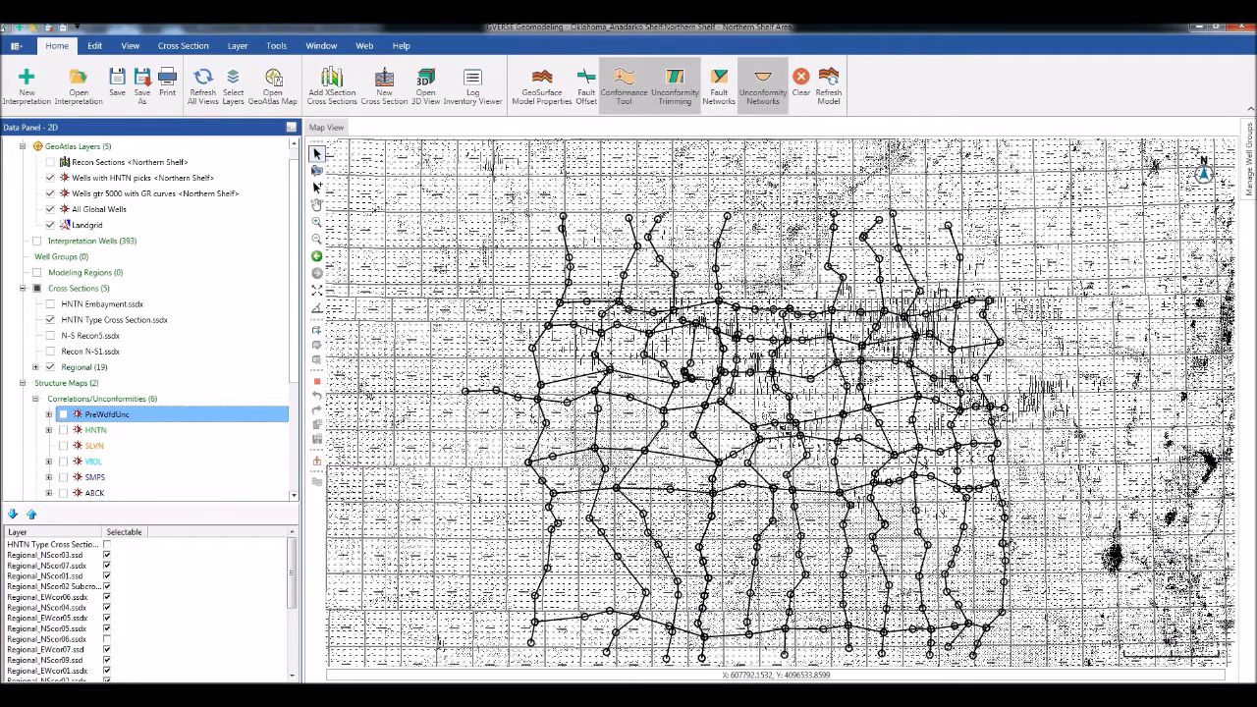
# Display the ABCK, SMPS, VIOL and SLVN structure maps from the deepest upward and overlay the PreWdfdUnc contours
pyautogui.click(64, 493)
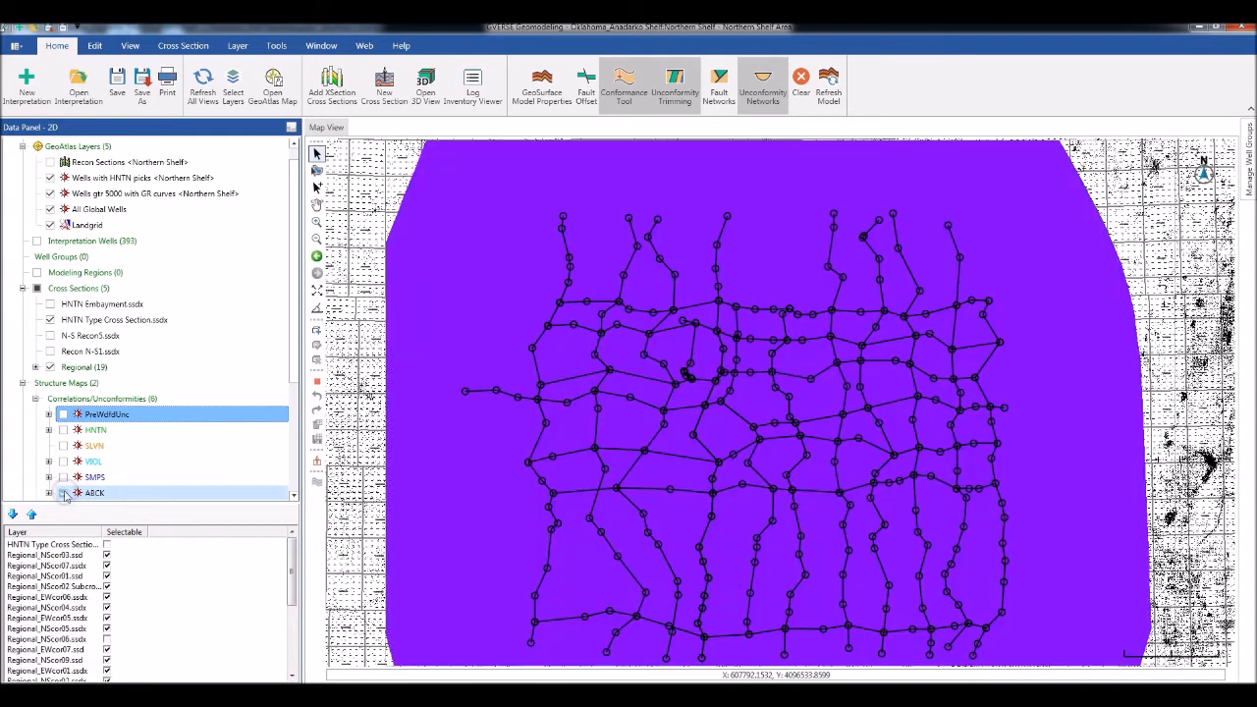
pyautogui.click(63, 477)
pyautogui.click(62, 462)
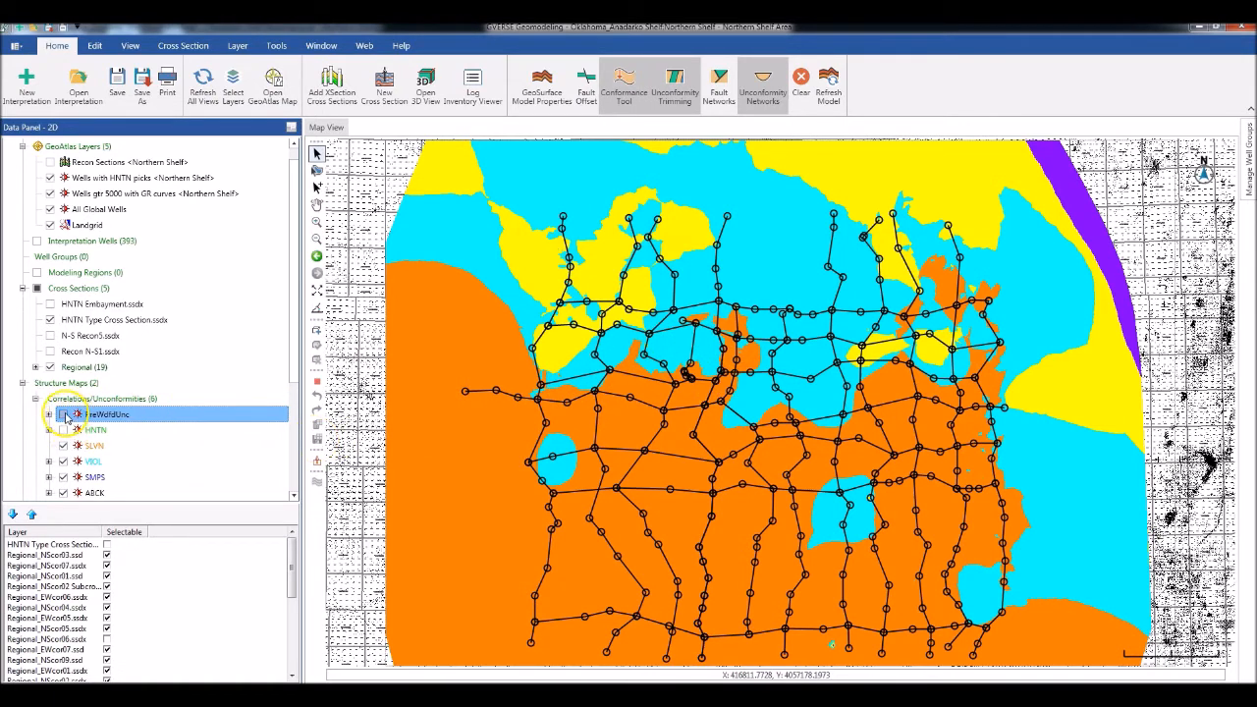
pyautogui.click(62, 415)
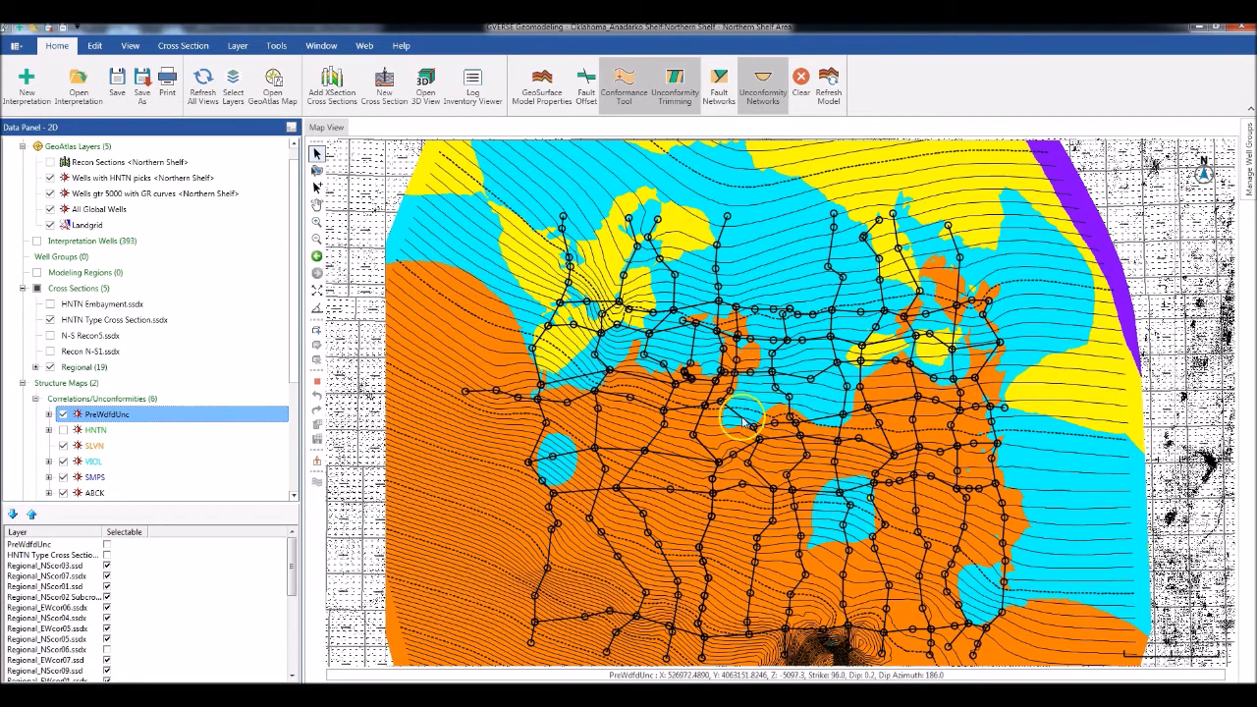
# Hide the SLVN, VIOL, SMPS and ABCK structure maps one by one, keeping the PreWdfdUnc contours on the map
pyautogui.click(63, 445)
pyautogui.click(63, 461)
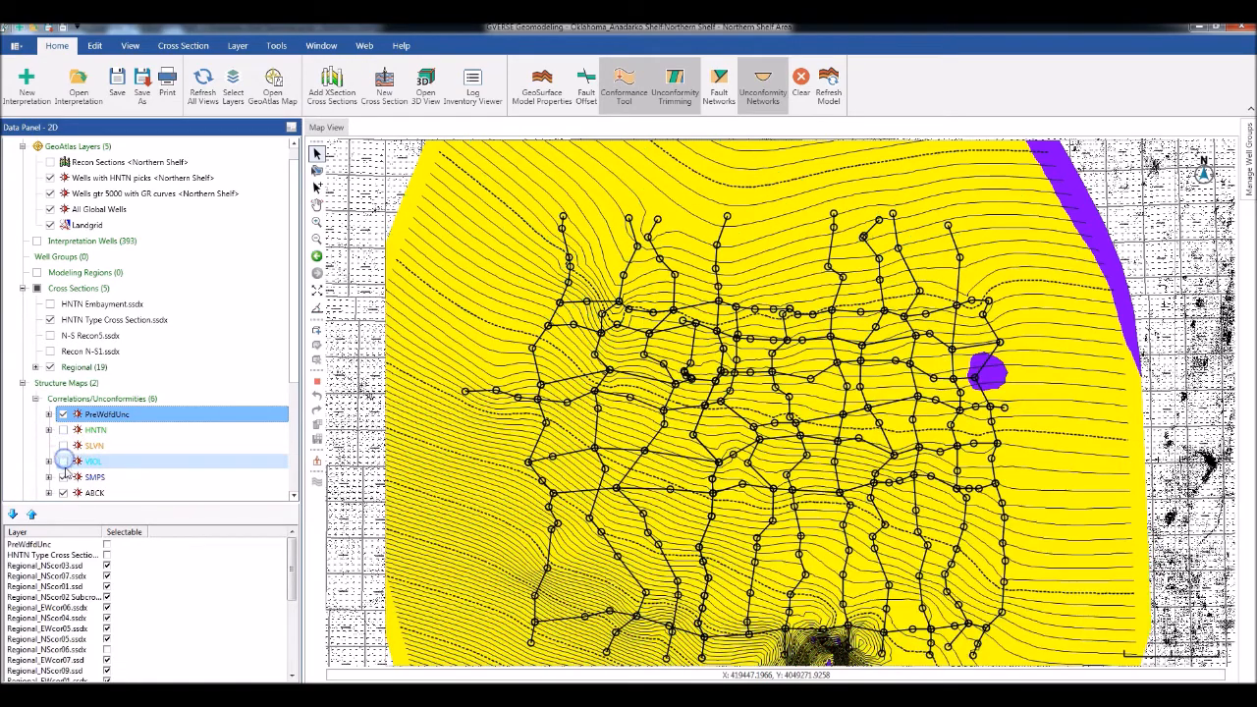
pyautogui.click(62, 477)
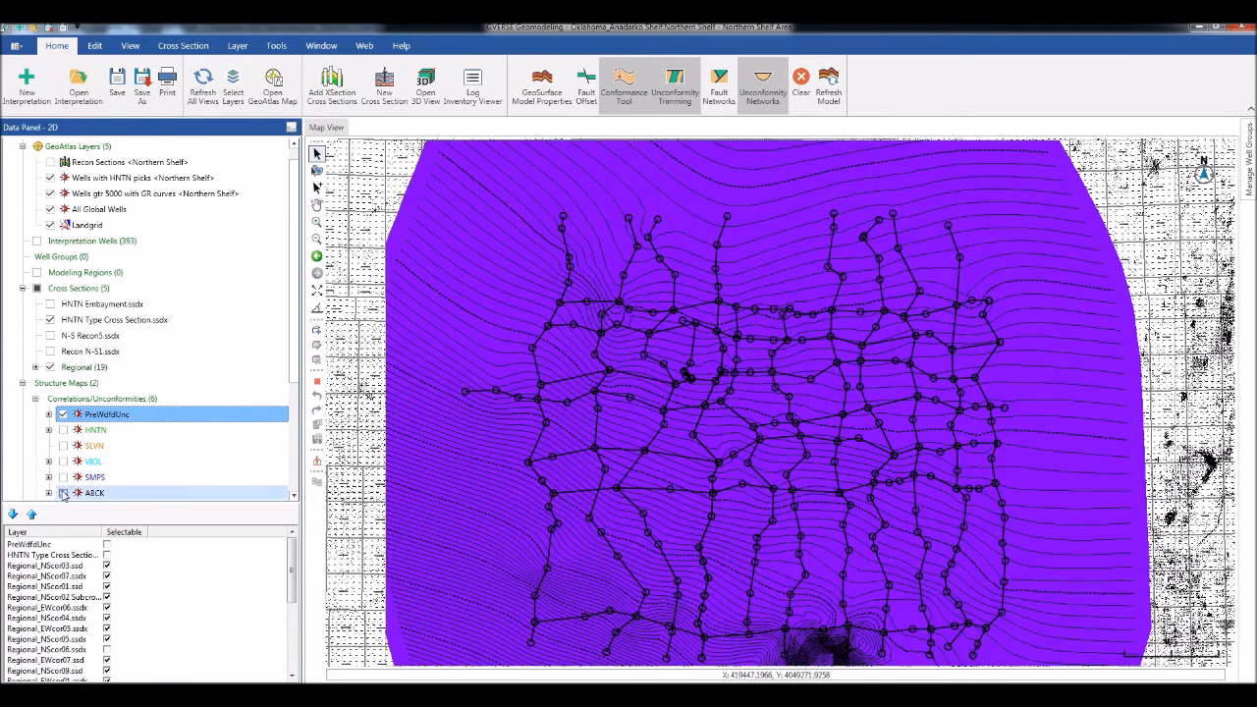
pyautogui.click(63, 493)
# Display the HNTN Isochore zone map and hide the Regional cross sections
pyautogui.moveTo(284, 359); pyautogui.dragTo(281, 436)
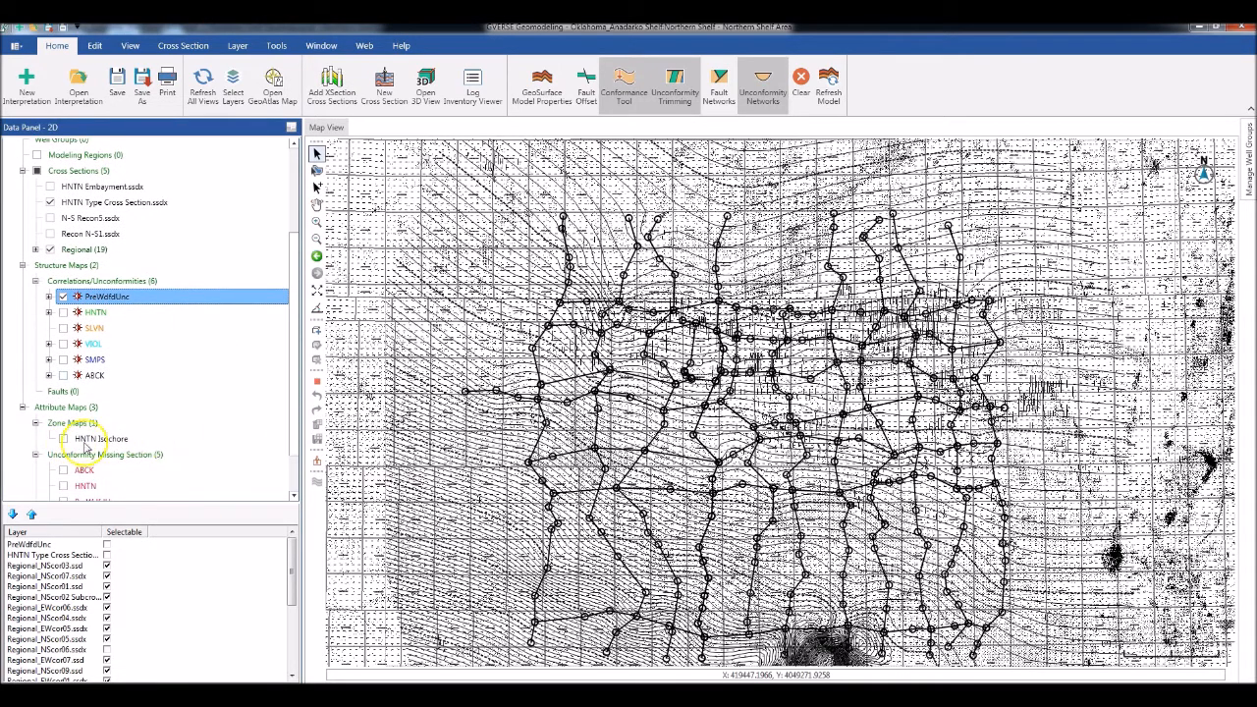
pyautogui.click(62, 437)
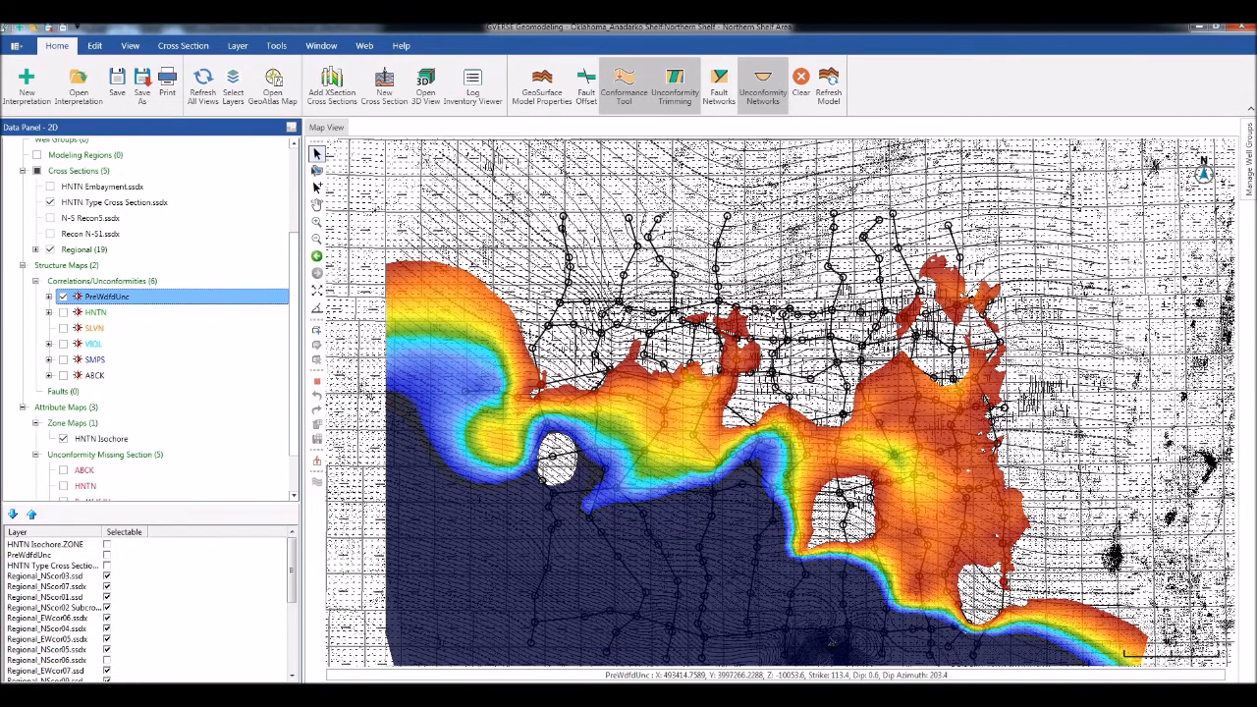
pyautogui.click(50, 250)
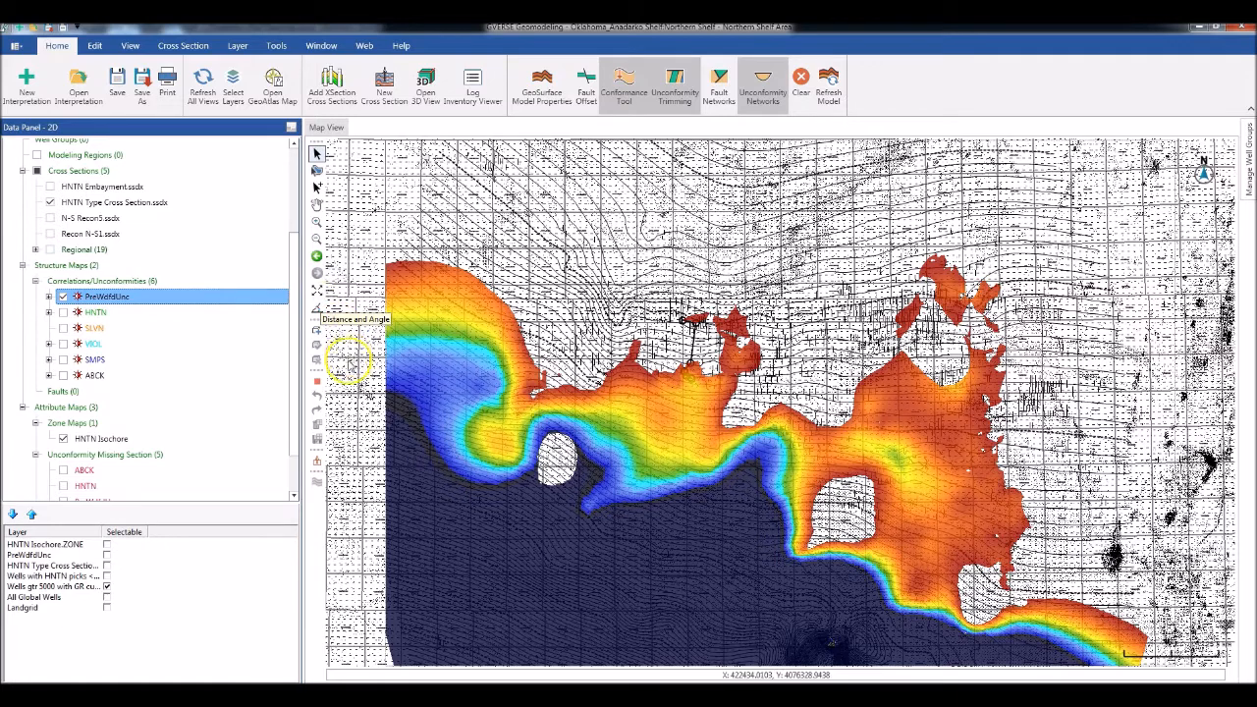
# Display HNTN Embayment.ssdx on an enlarged map of the isochore's northern edge and open that cross section
pyautogui.click(317, 221)
pyautogui.click(622, 267)
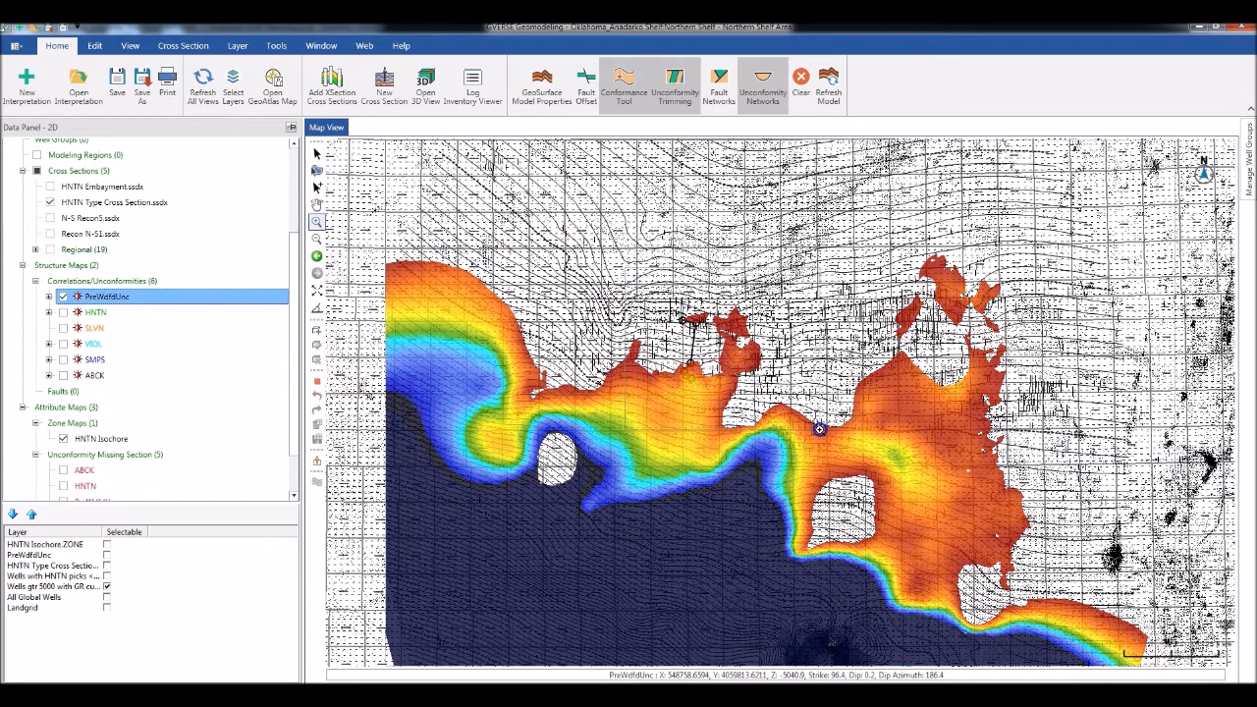
pyautogui.click(819, 428)
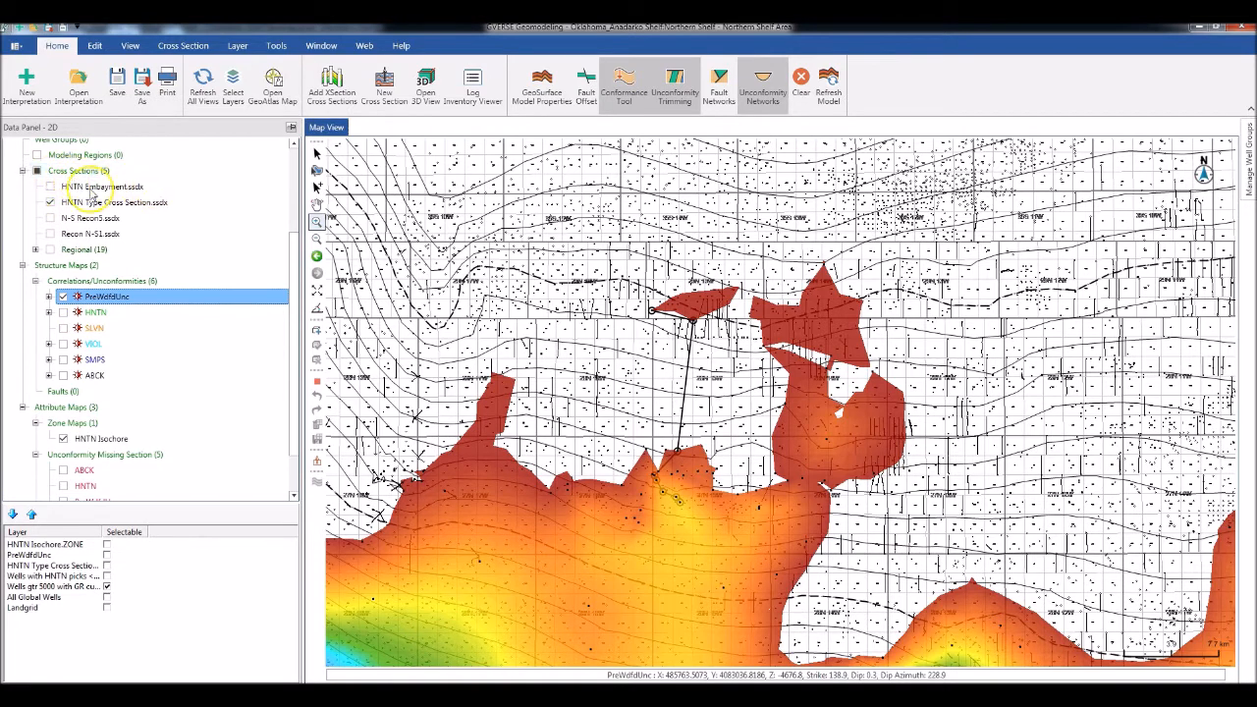
pyautogui.click(49, 187)
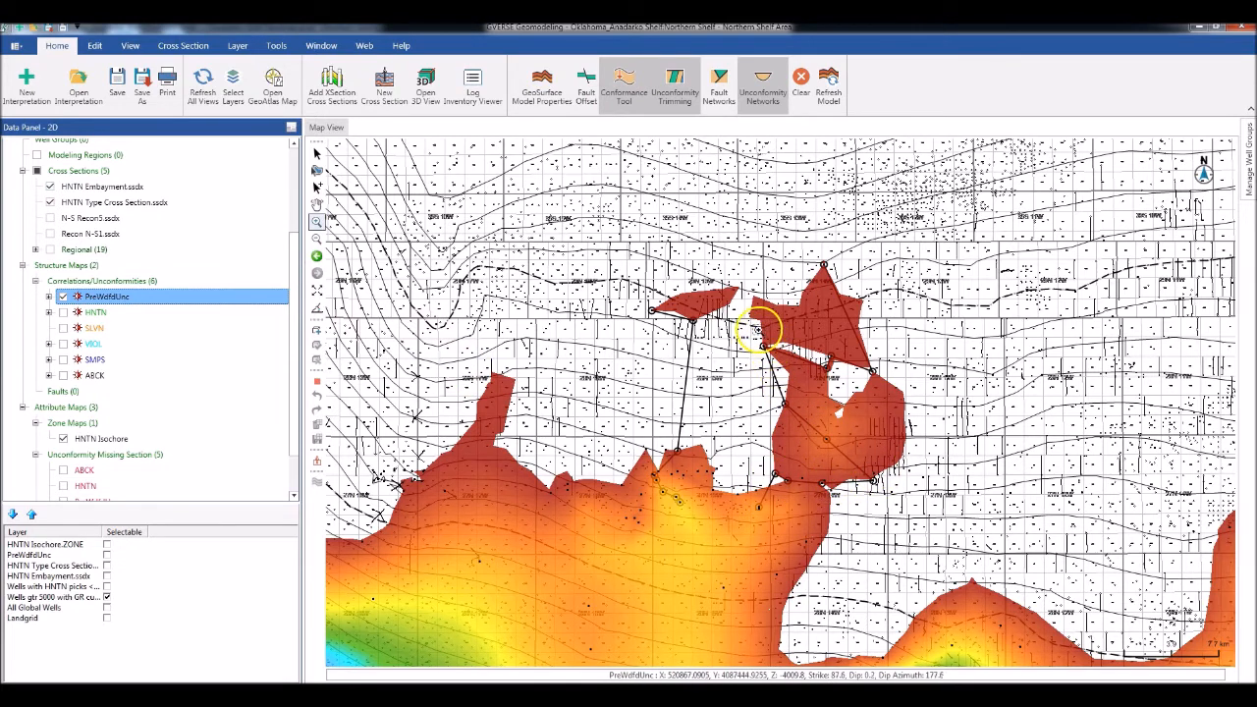
pyautogui.click(114, 186)
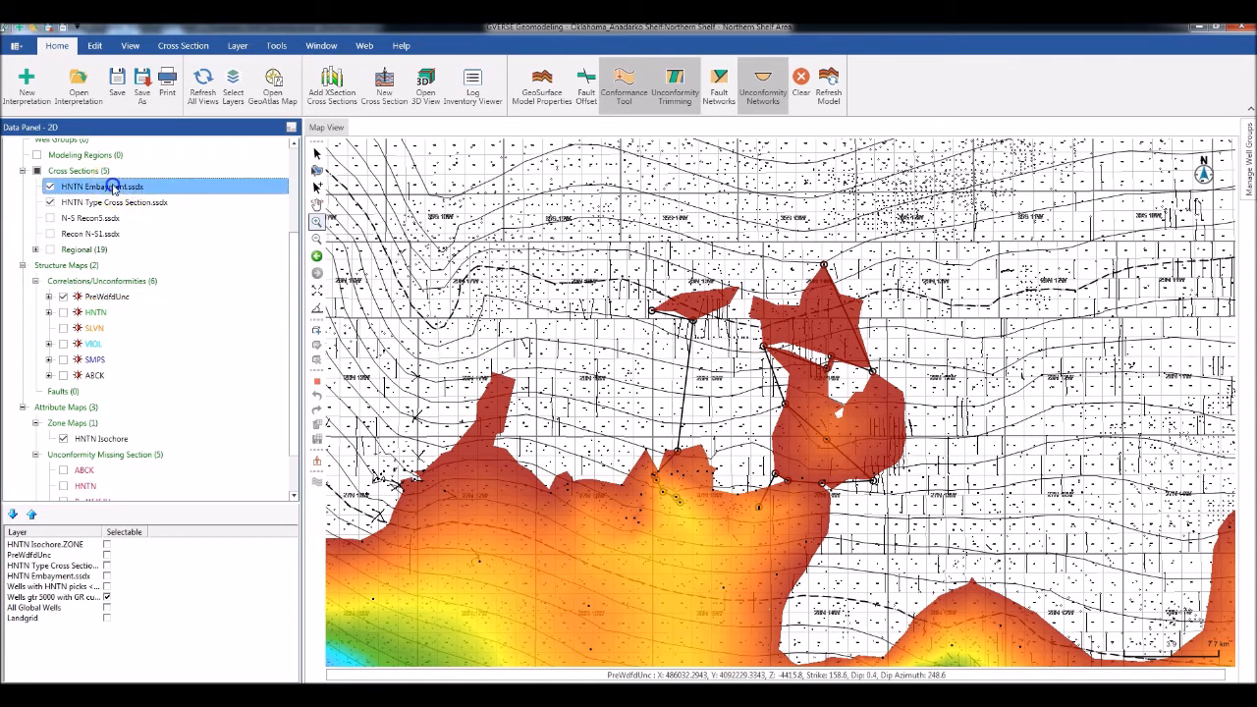
pyautogui.rightClick(118, 188)
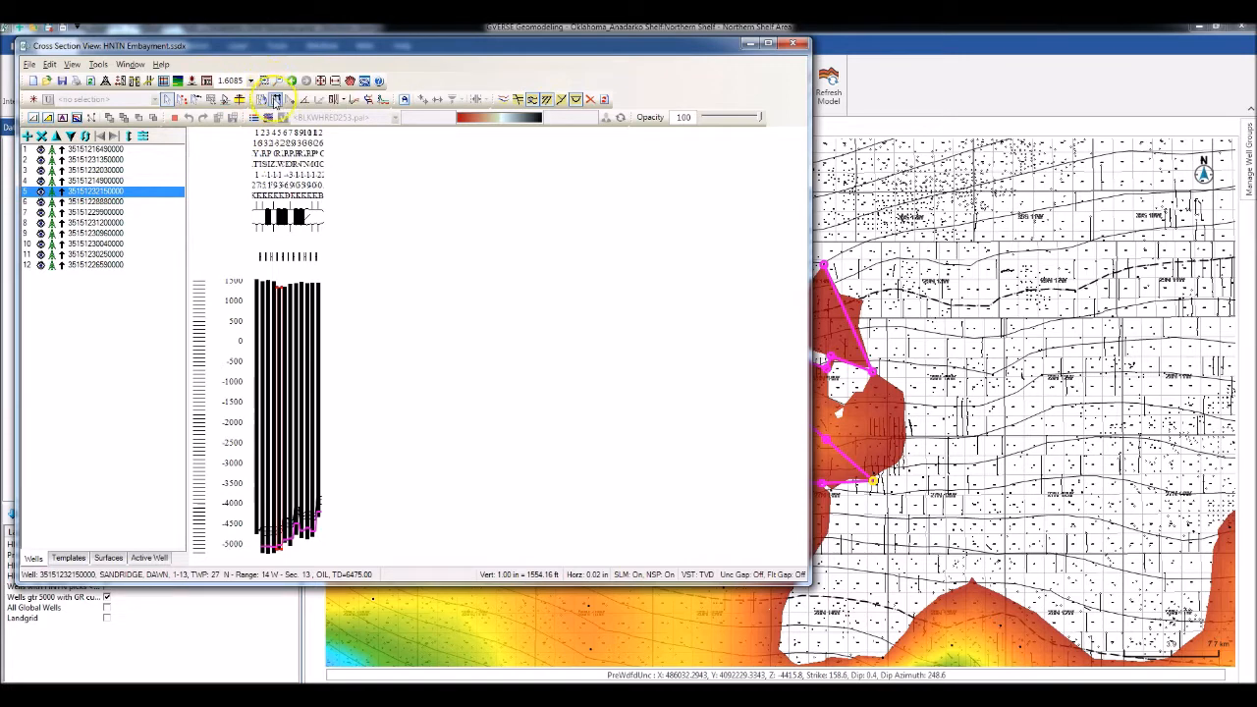
# Enlarge the interval from about -4000 to -5000 in the HNTN Embayment section and flatten it on PreWdfdUnc
pyautogui.click(264, 82)
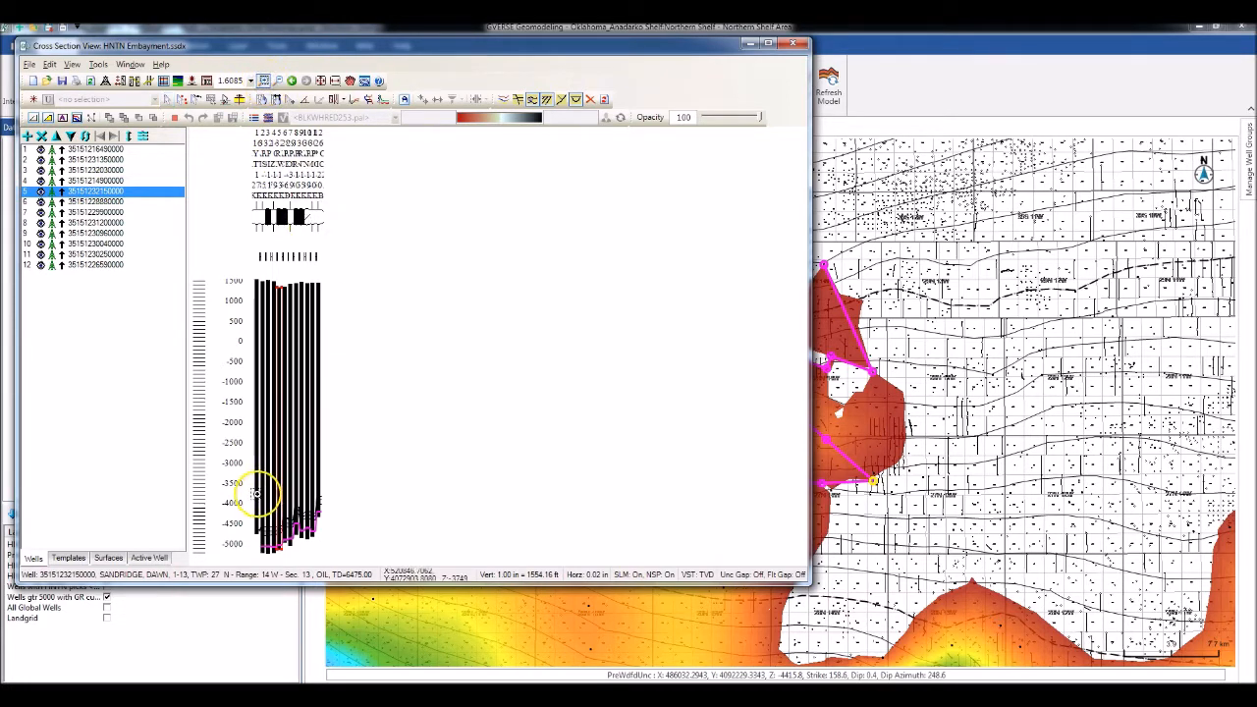
pyautogui.moveTo(291, 526); pyautogui.dragTo(333, 548)
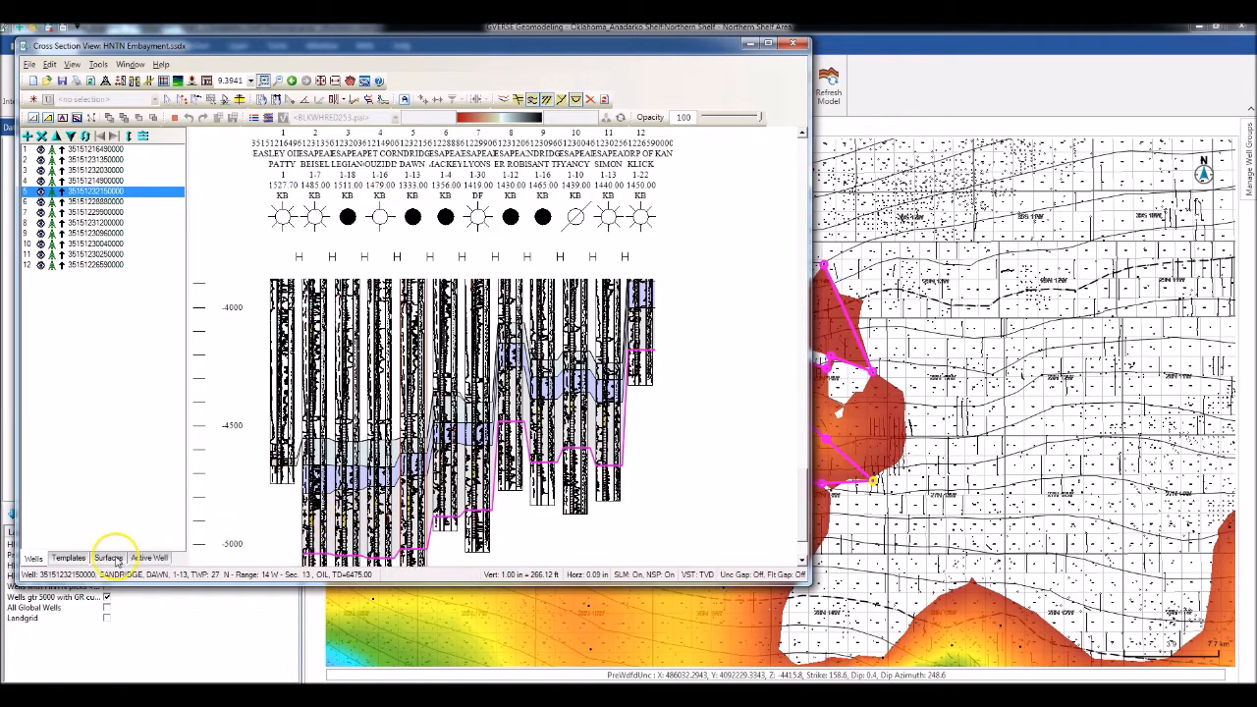
pyautogui.click(106, 558)
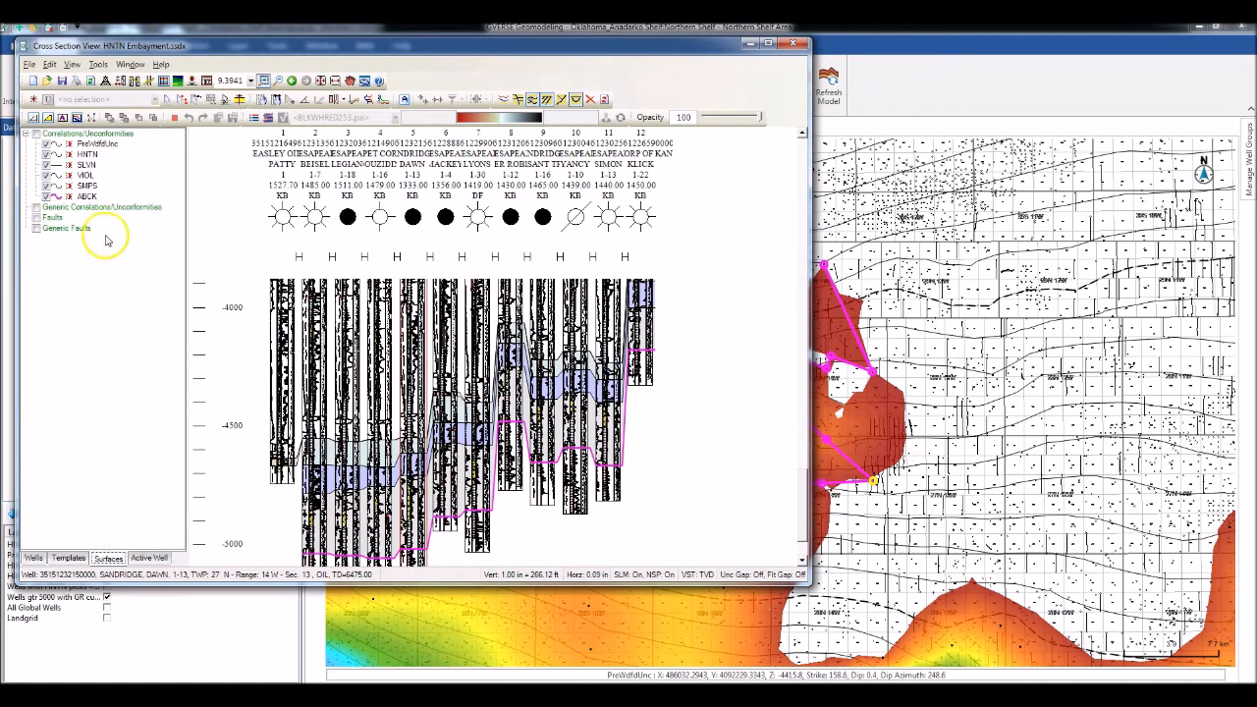
pyautogui.click(93, 144)
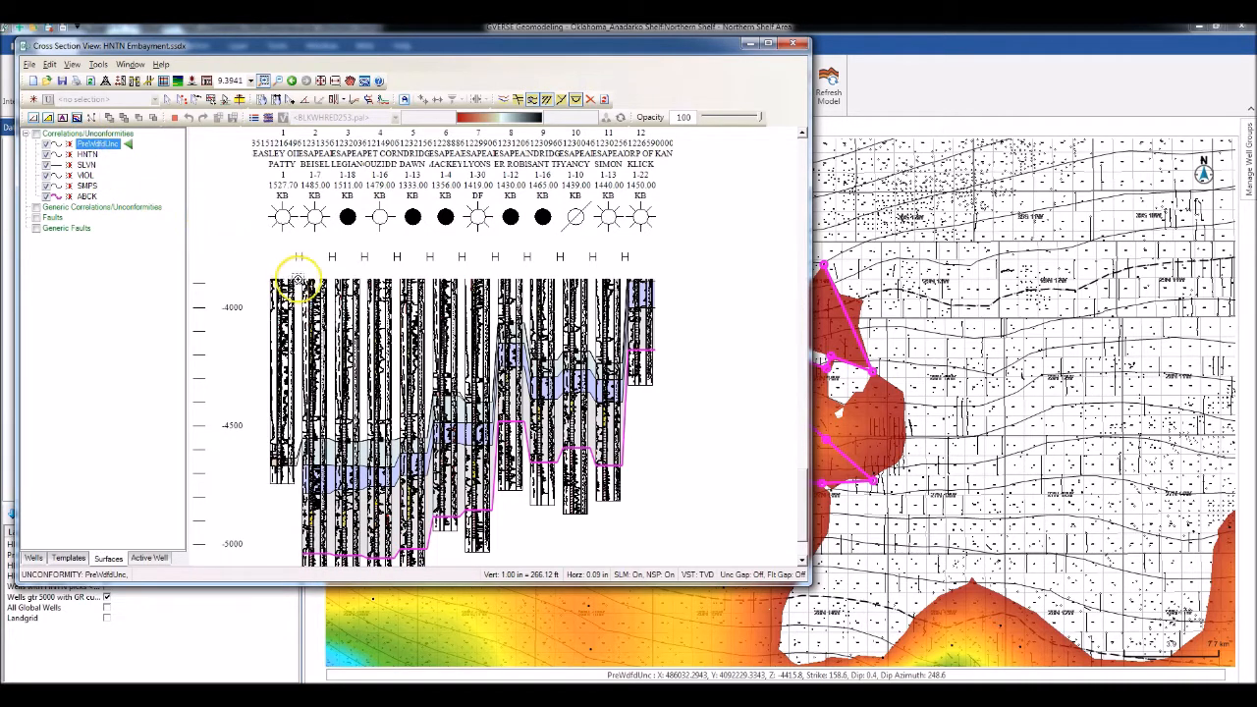
pyautogui.press('f')
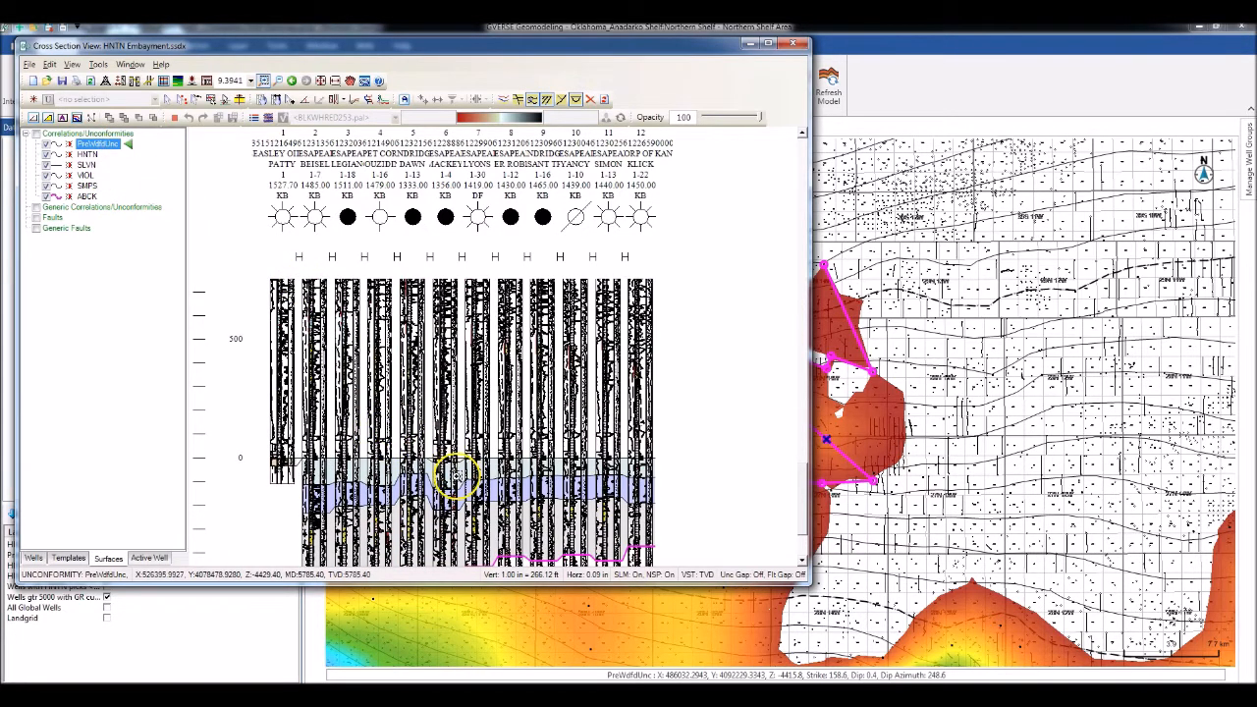
# Examine wells 4 to 8 just below the PreWdfdUnc datum up close, and close the HNTN Embayment section without saving
pyautogui.moveTo(360, 419); pyautogui.dragTo(524, 491)
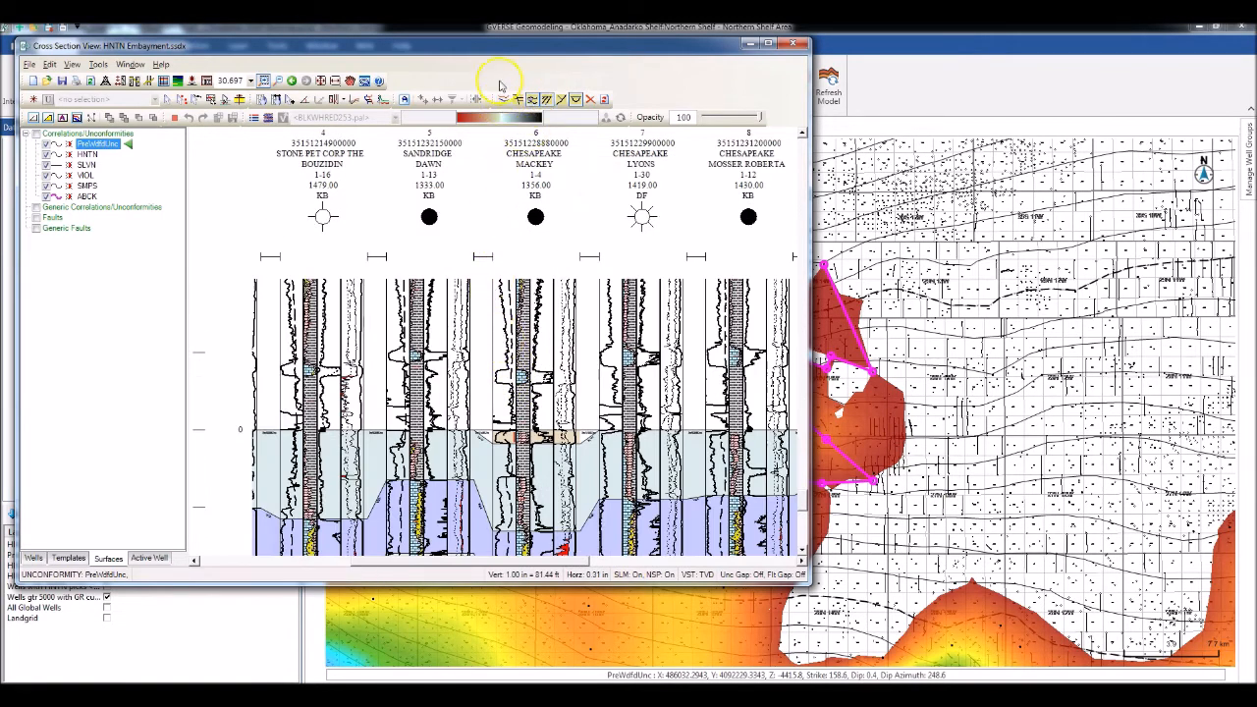
pyautogui.moveTo(482, 47); pyautogui.dragTo(392, 65)
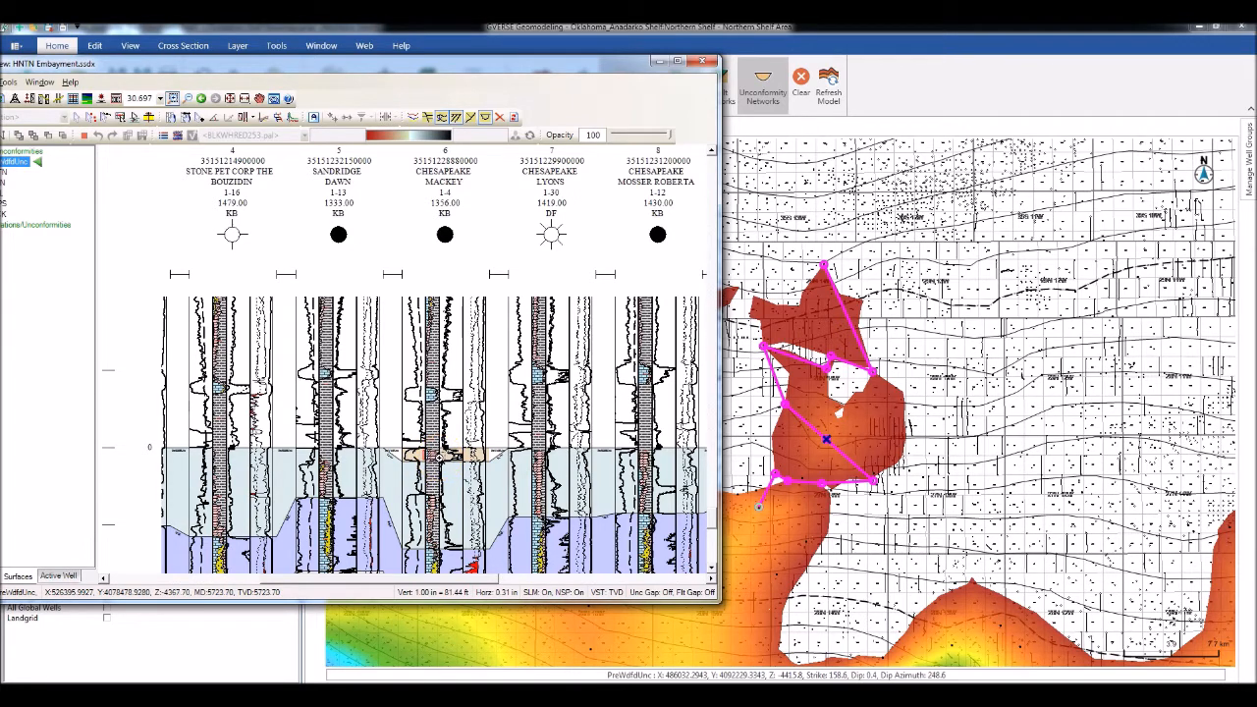
pyautogui.click(703, 63)
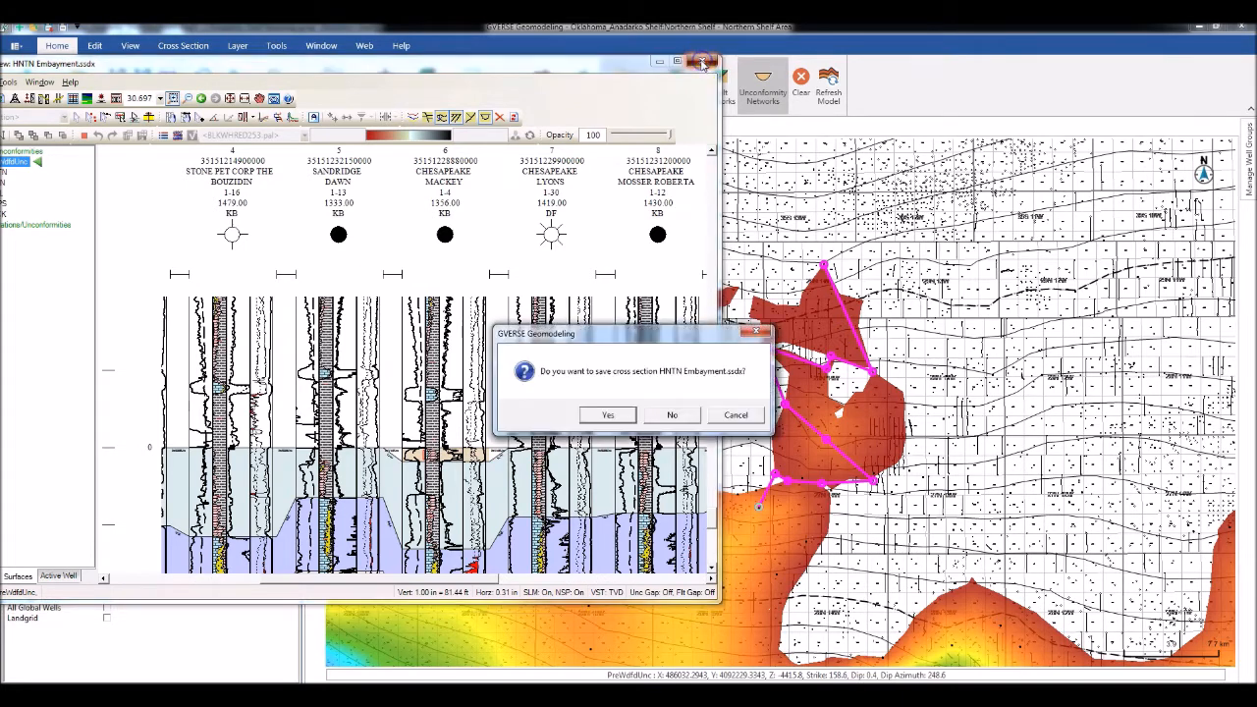
pyautogui.click(670, 415)
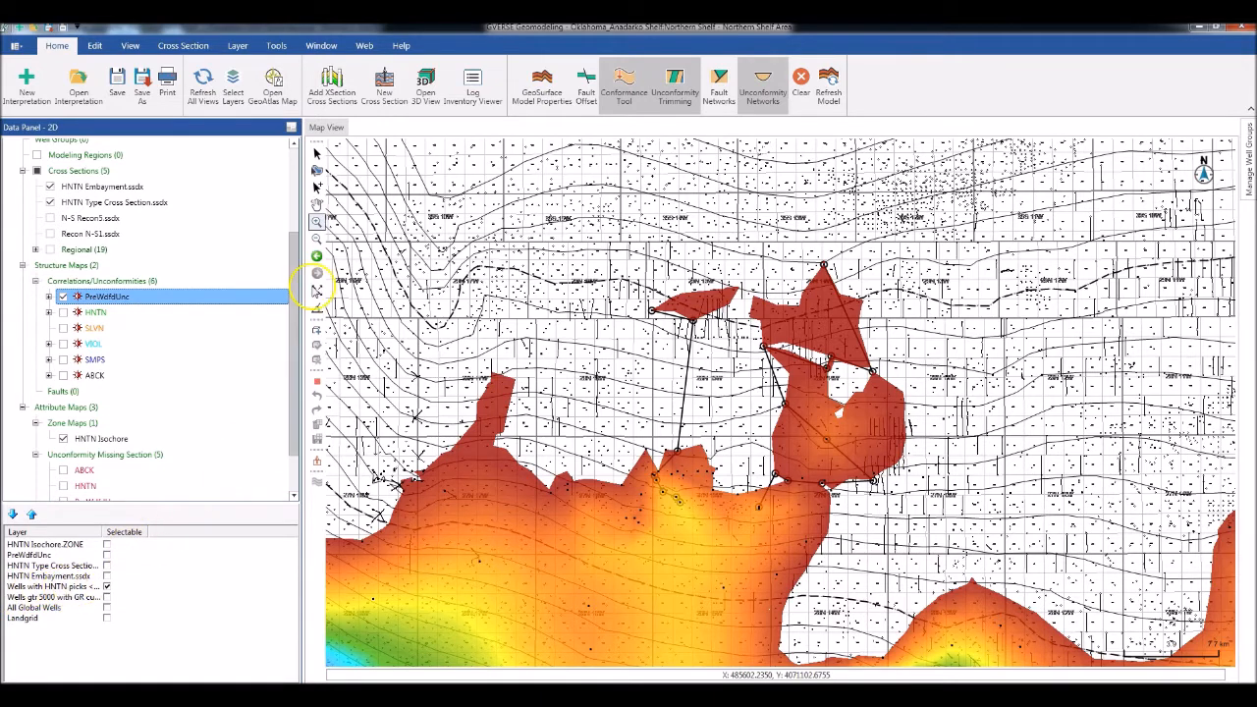
# Select the wells with HNTN picks across the mapped embayment area and load them into the interpretation
pyautogui.click(316, 154)
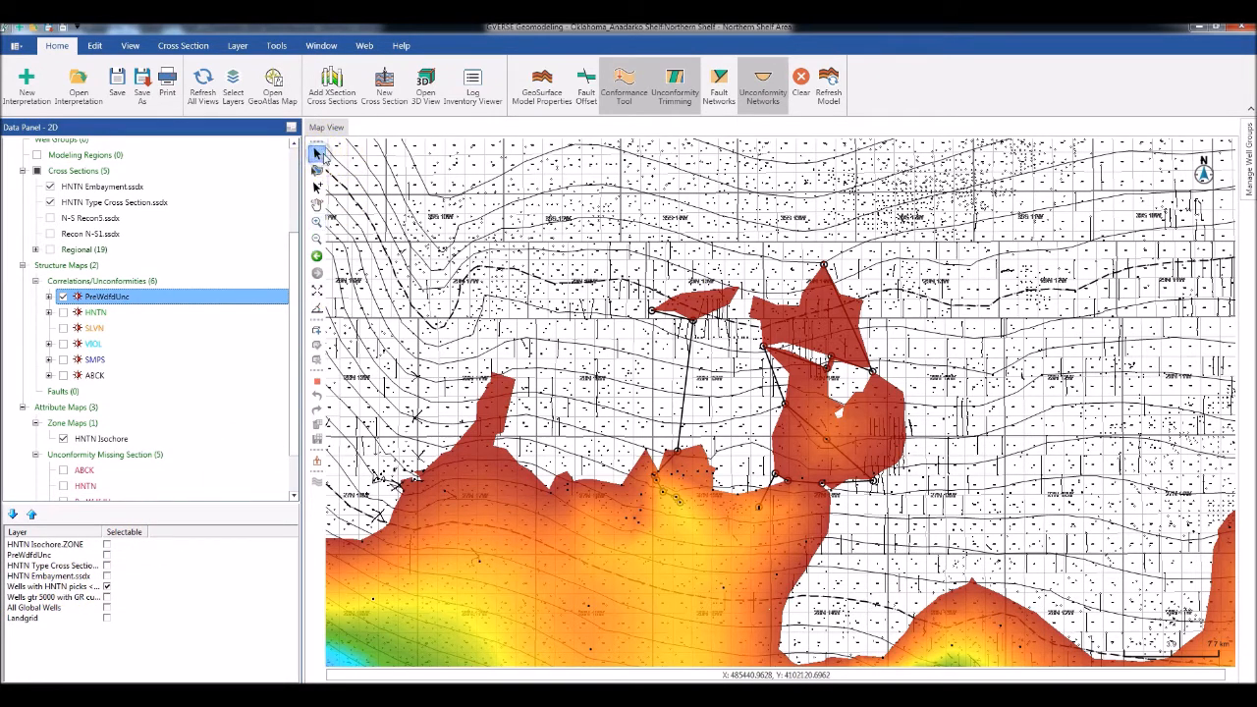
pyautogui.click(618, 233)
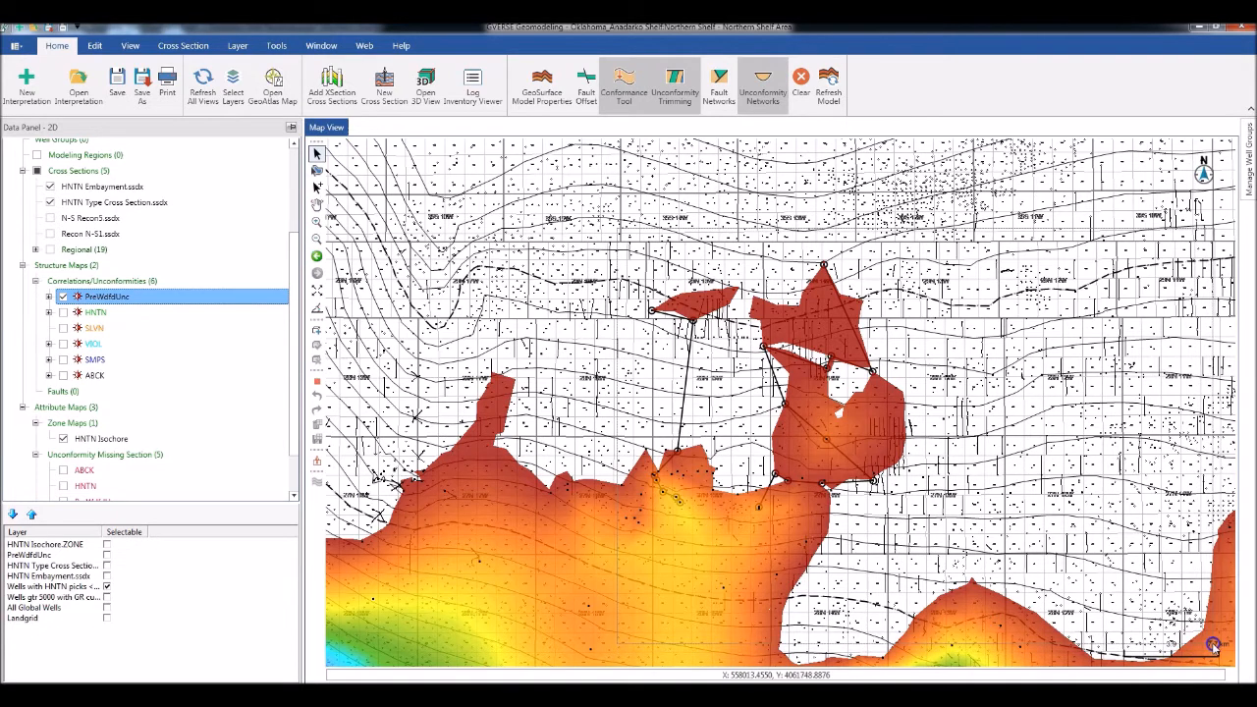
pyautogui.rightClick(841, 424)
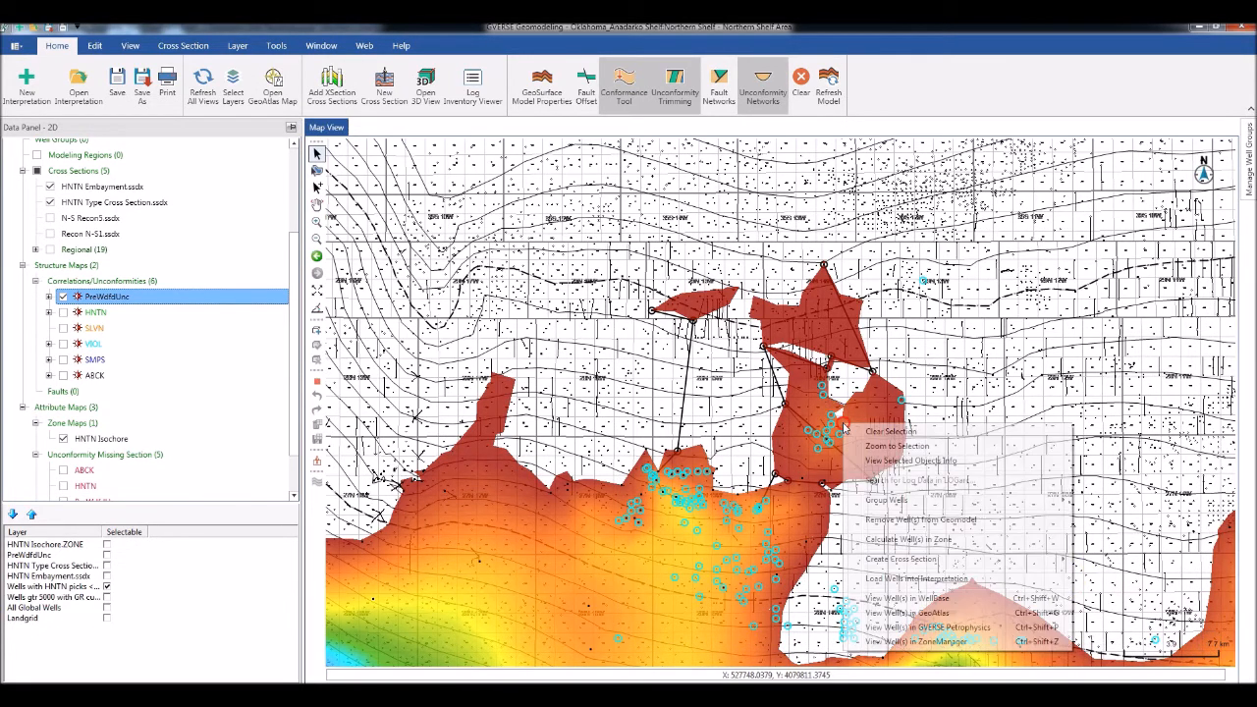
pyautogui.click(890, 579)
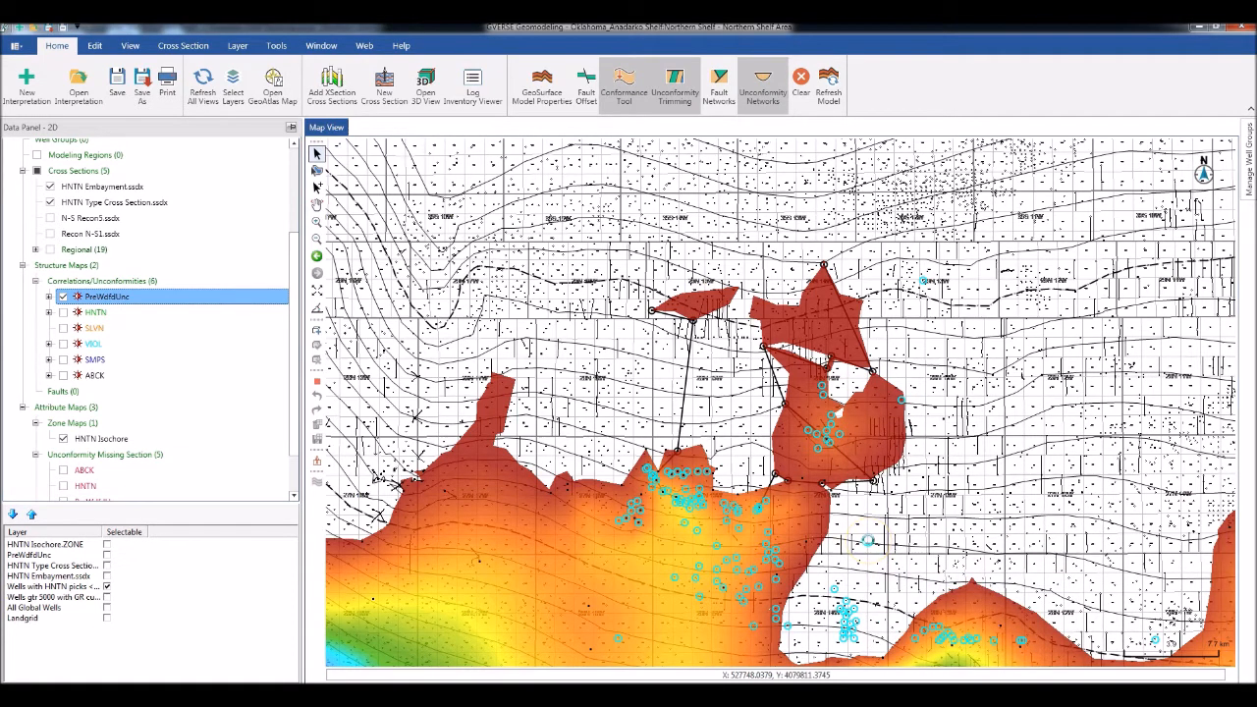
pyautogui.click(854, 520)
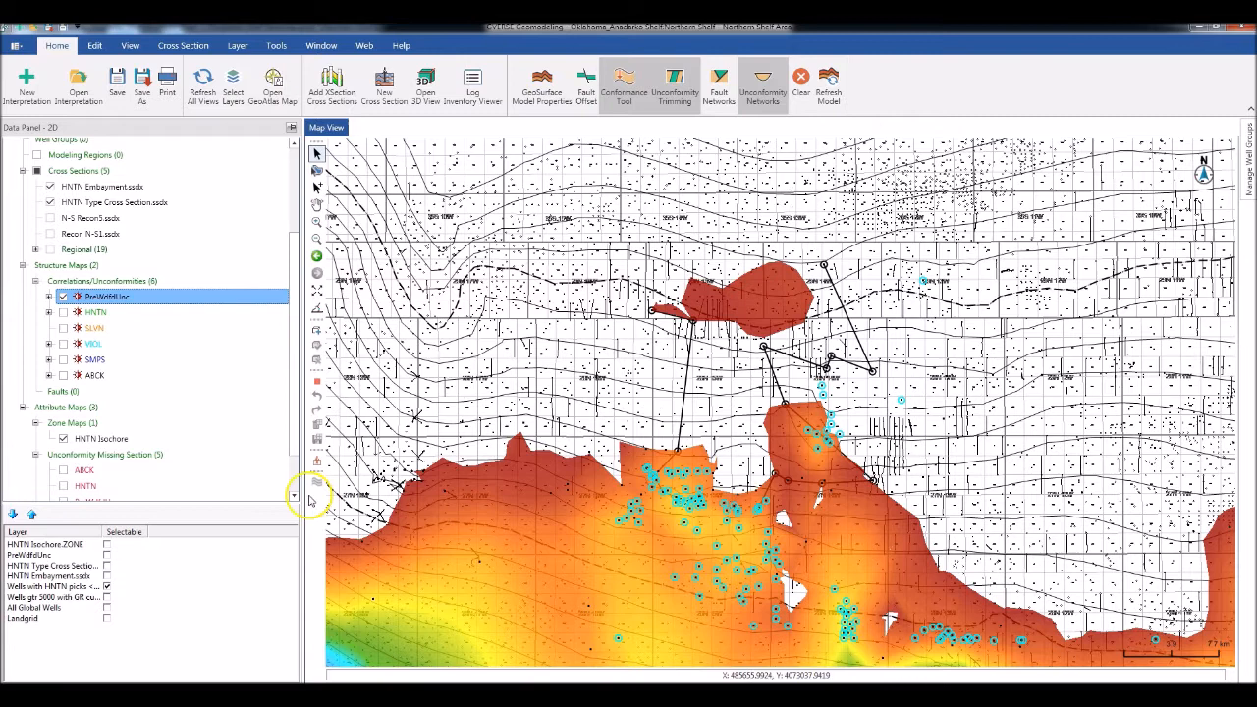
# Show contour lines in the map for the HNTN Isochore zone map
pyautogui.click(103, 439)
pyautogui.rightClick(103, 439)
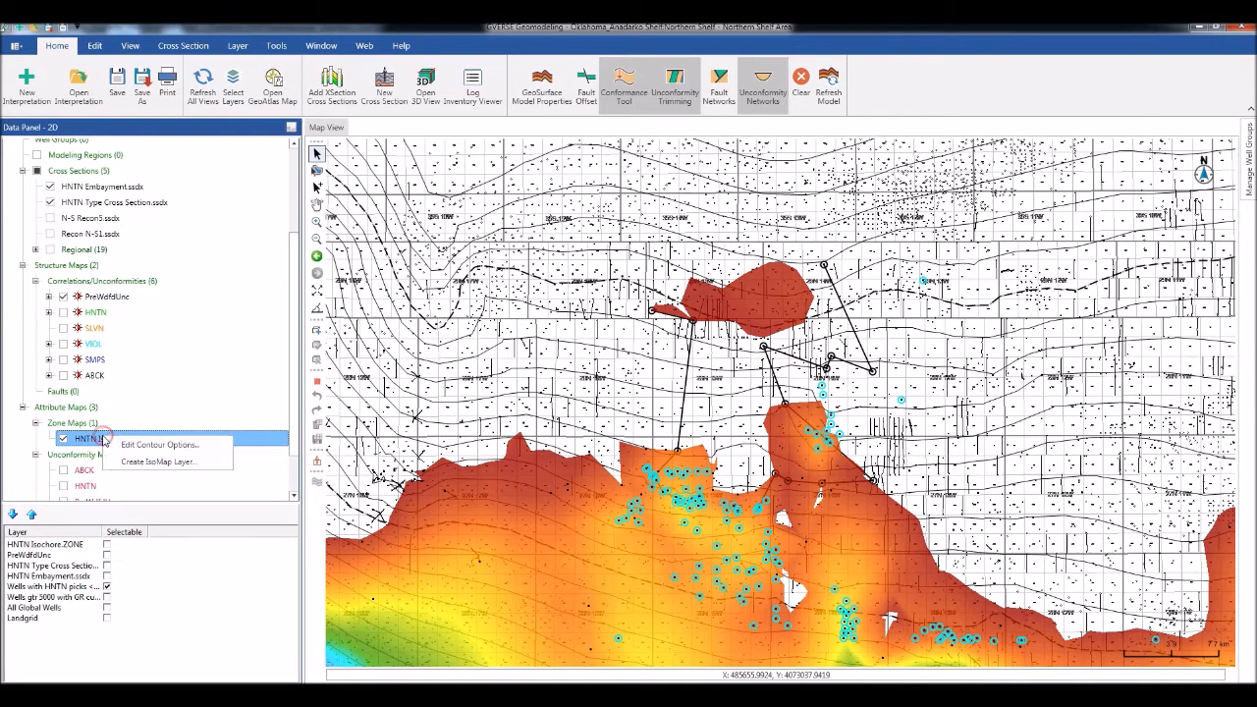
pyautogui.click(138, 445)
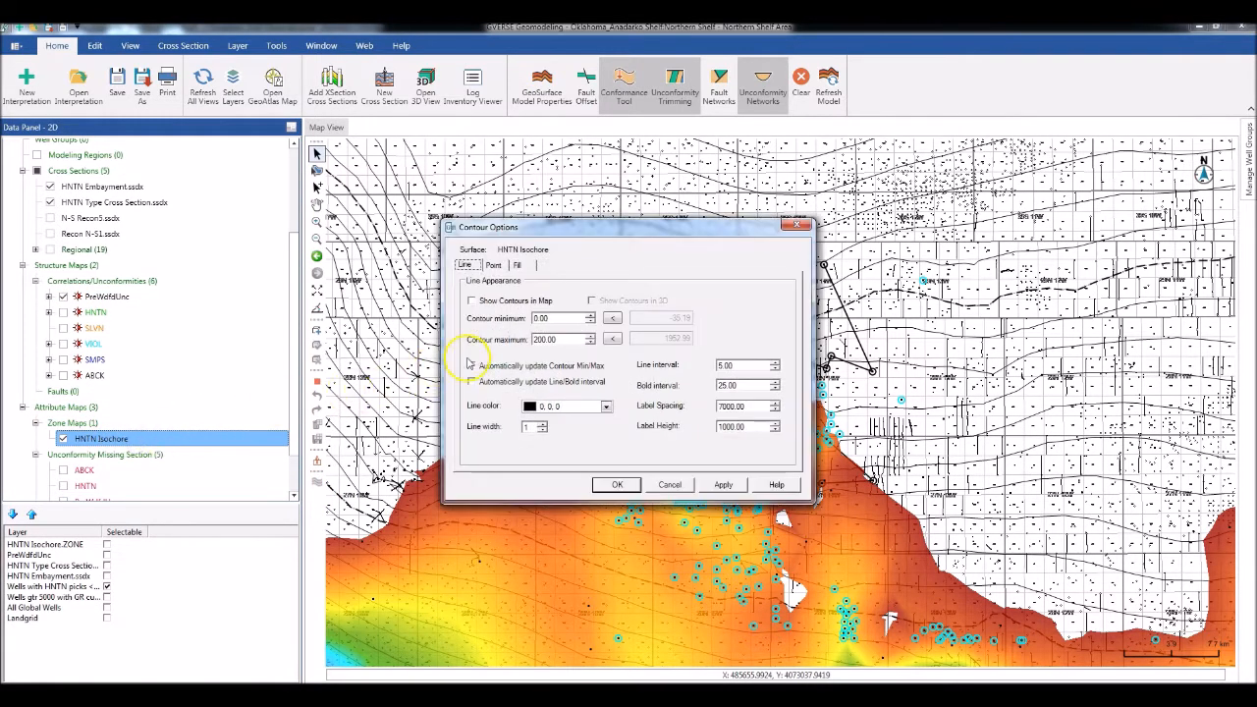
pyautogui.click(471, 300)
pyautogui.click(609, 483)
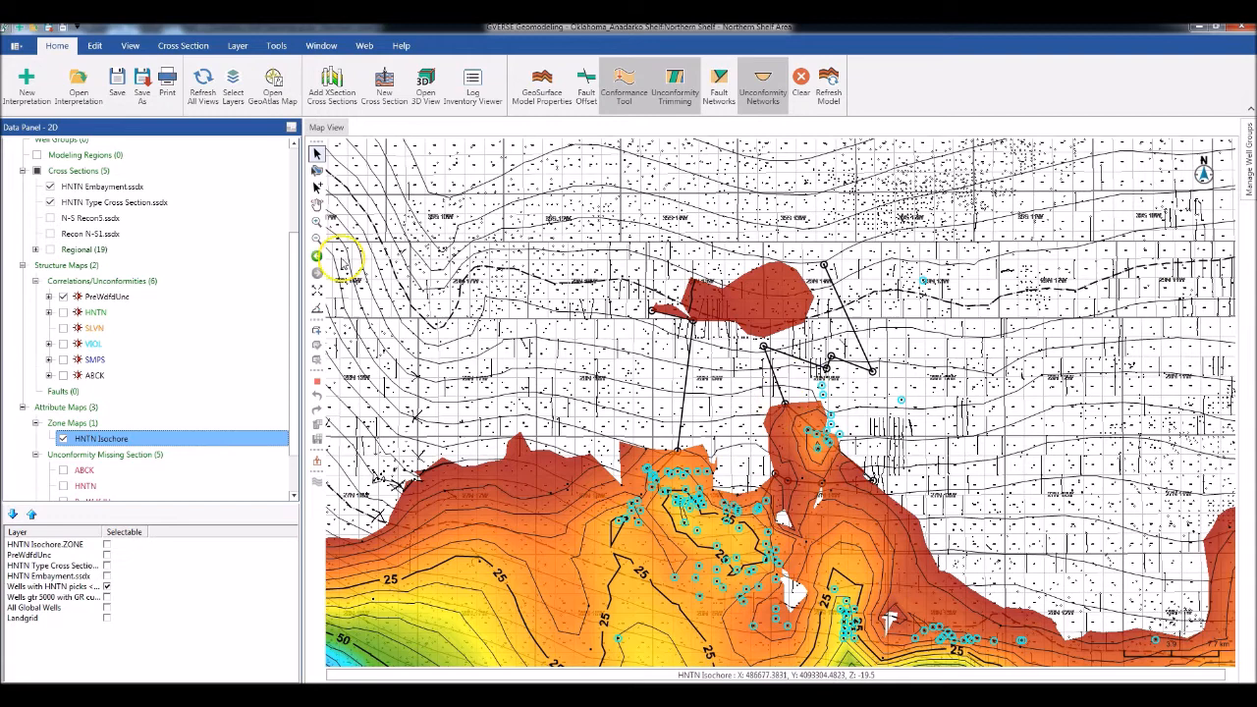
# Examine the contoured HNTN isochore around the 27N 14W embayment up close and across the surrounding townships
pyautogui.click(316, 220)
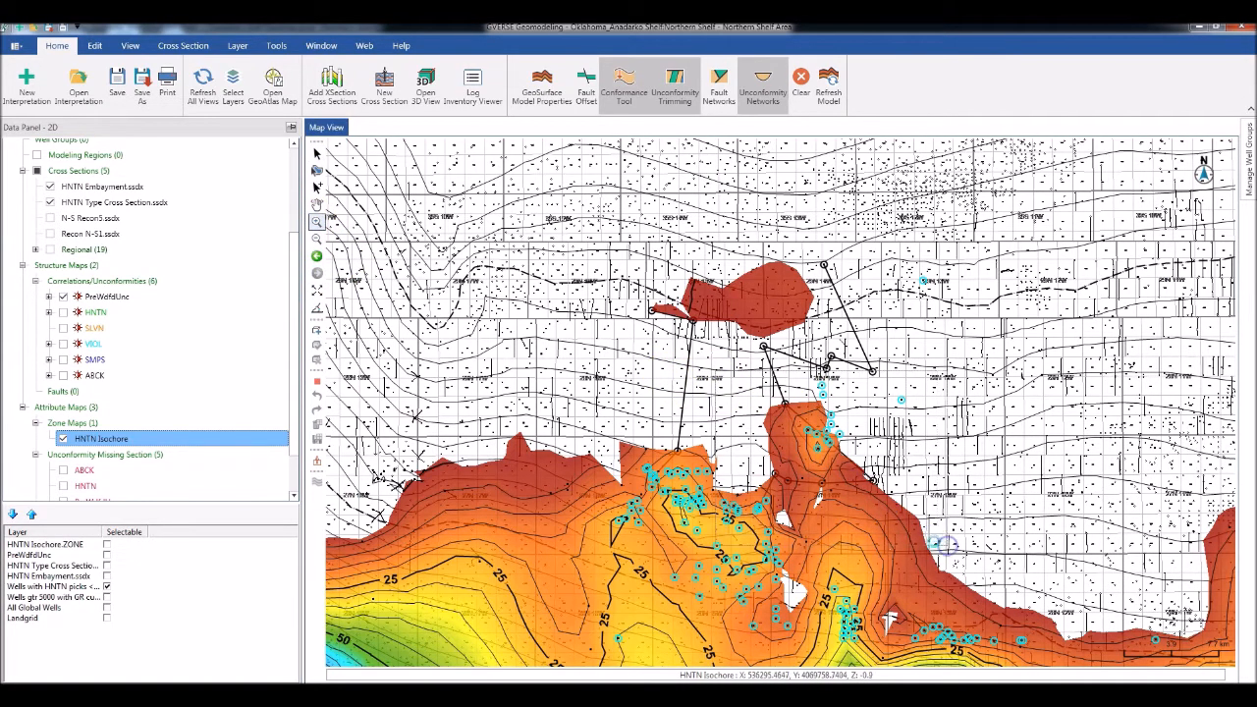
pyautogui.click(935, 535)
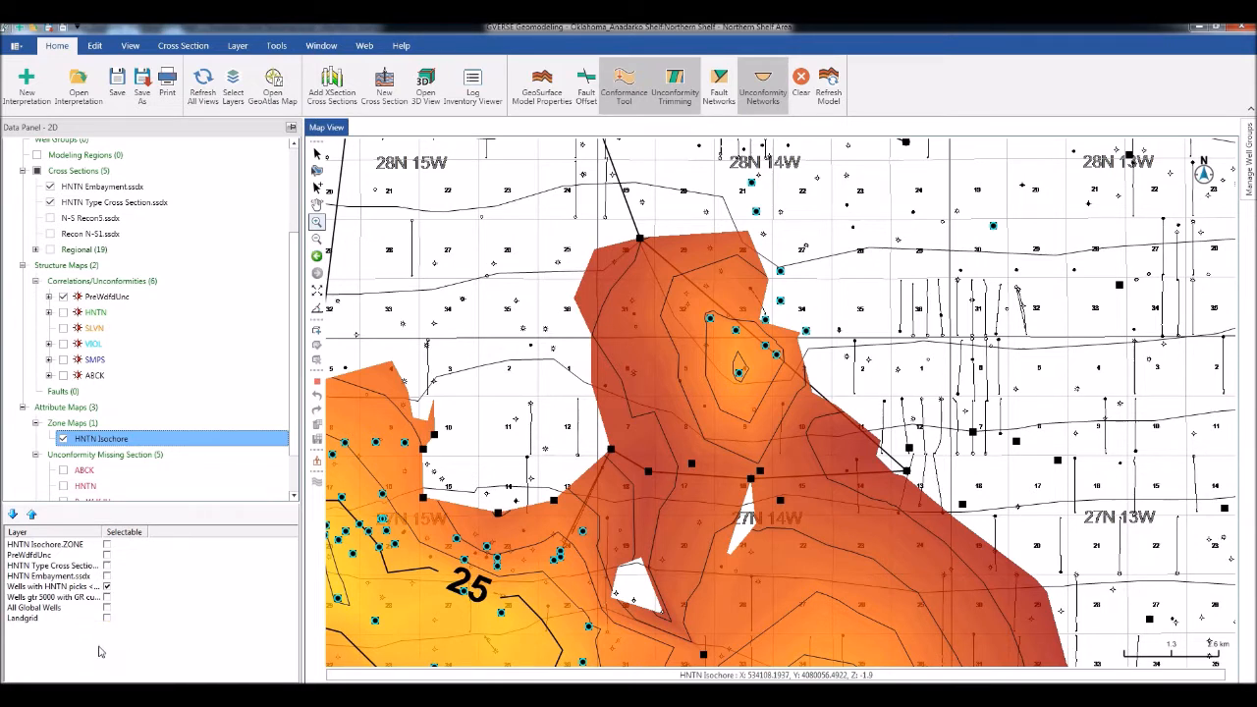
pyautogui.click(316, 239)
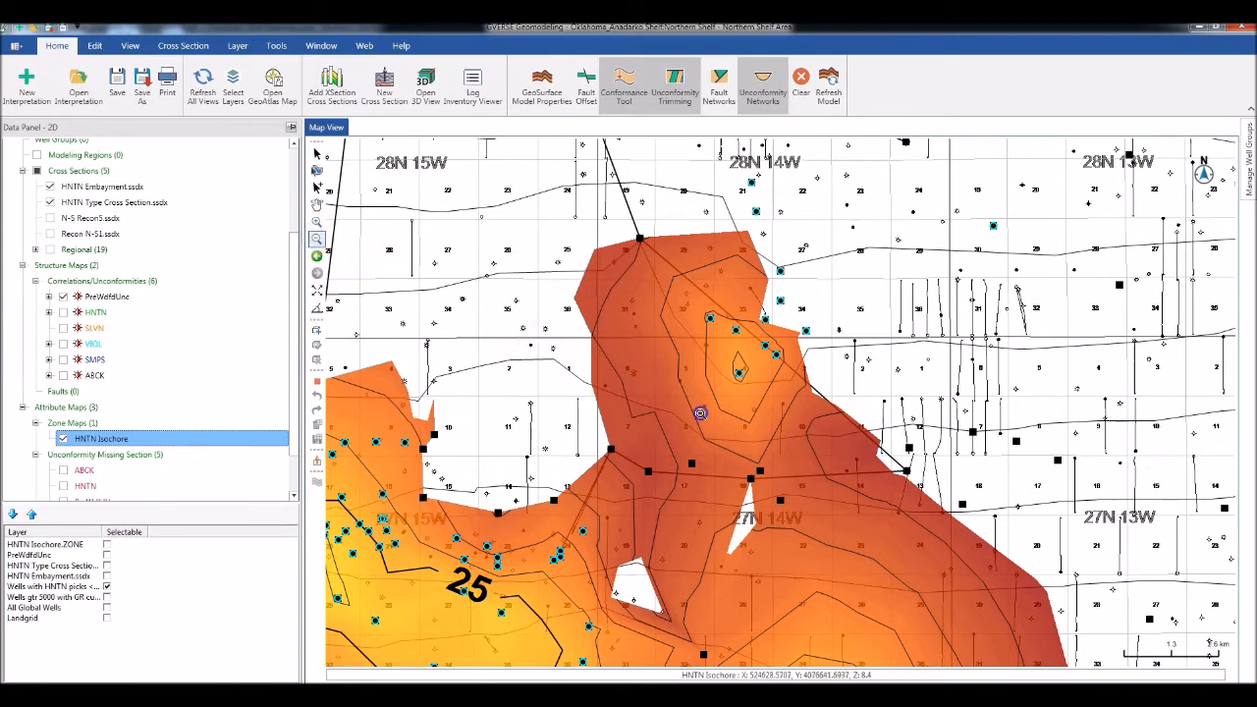
pyautogui.click(699, 413)
pyautogui.click(699, 413)
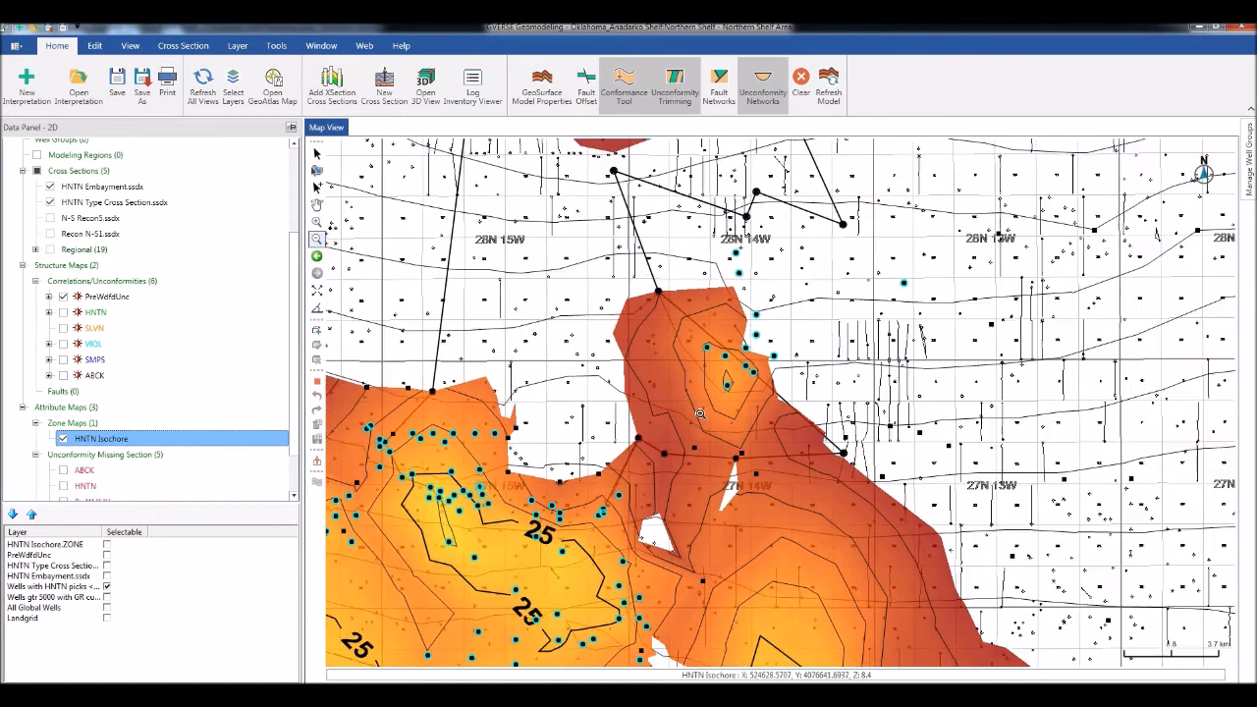
pyautogui.click(699, 414)
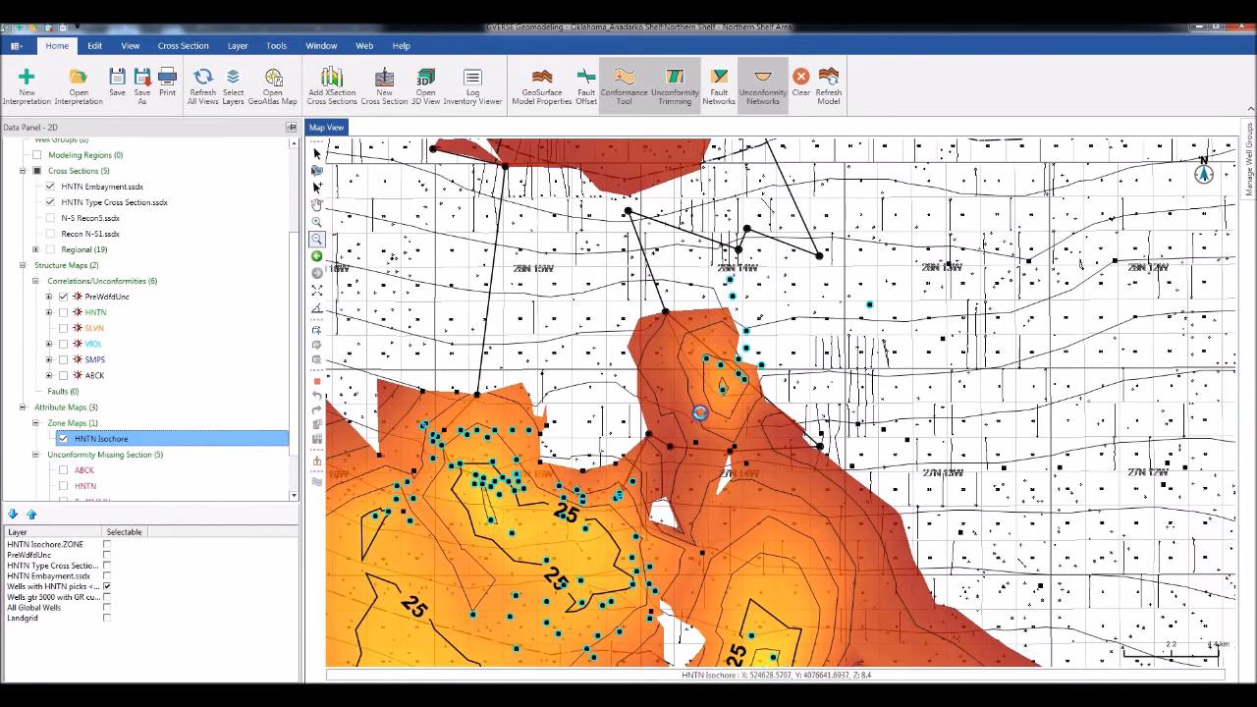
pyautogui.click(699, 413)
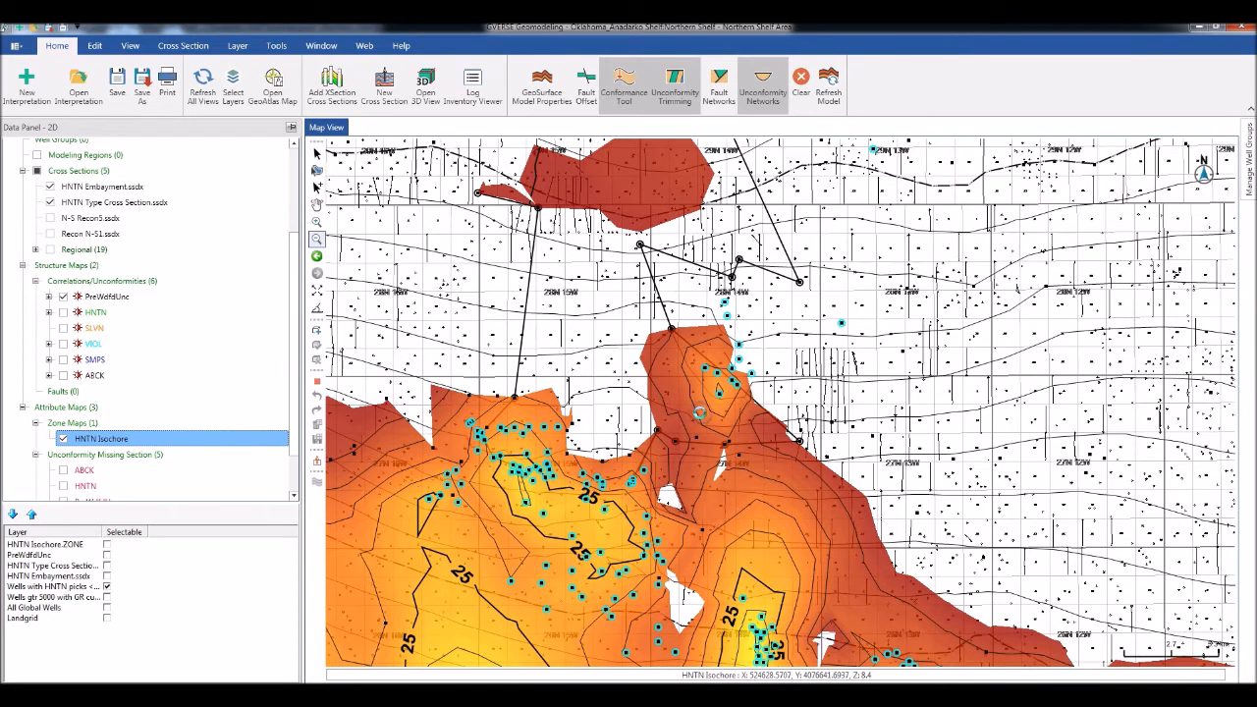
pyautogui.click(699, 413)
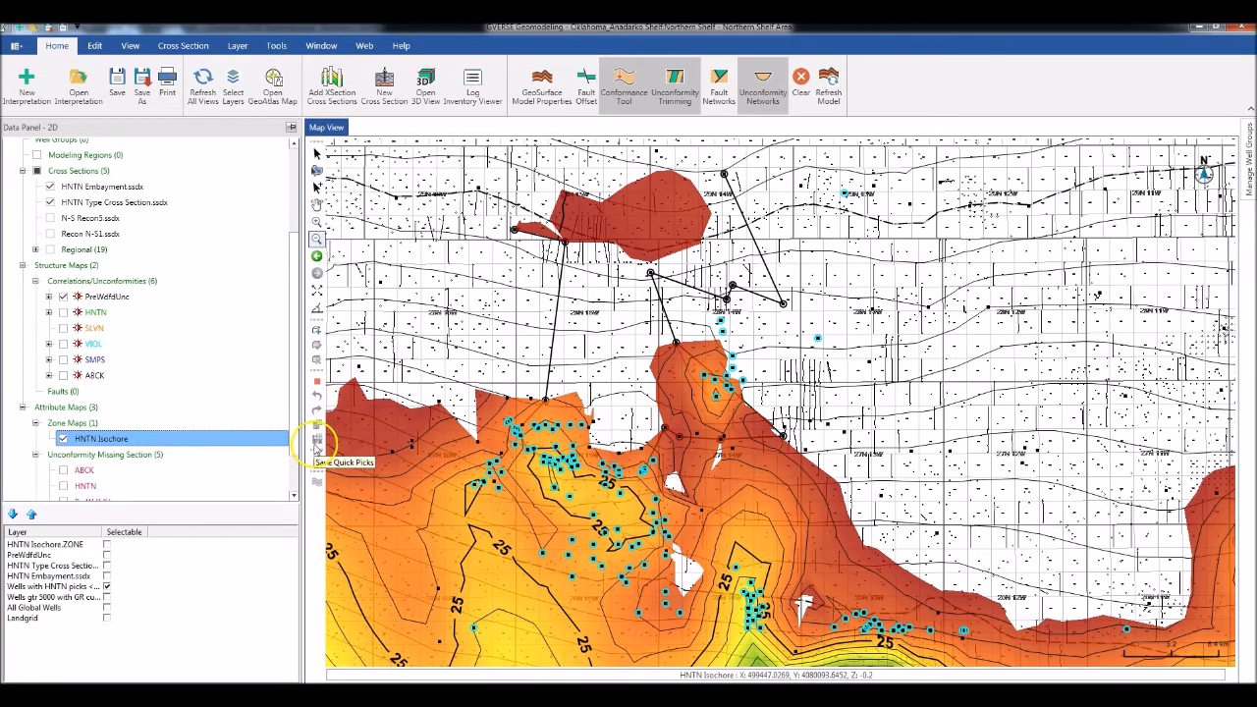
# Create a rectangular modeling region named Hunton Play over the embayment and its eastern margin, and make it the active region
pyautogui.click(316, 154)
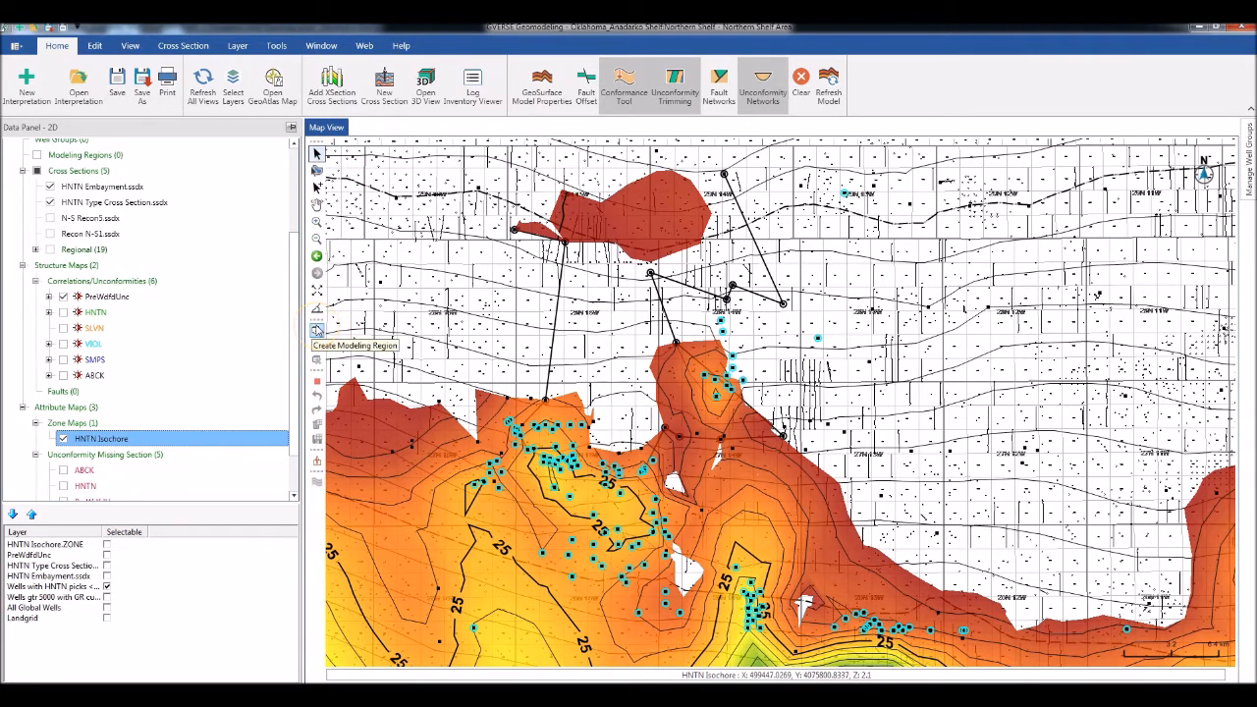
pyautogui.click(316, 330)
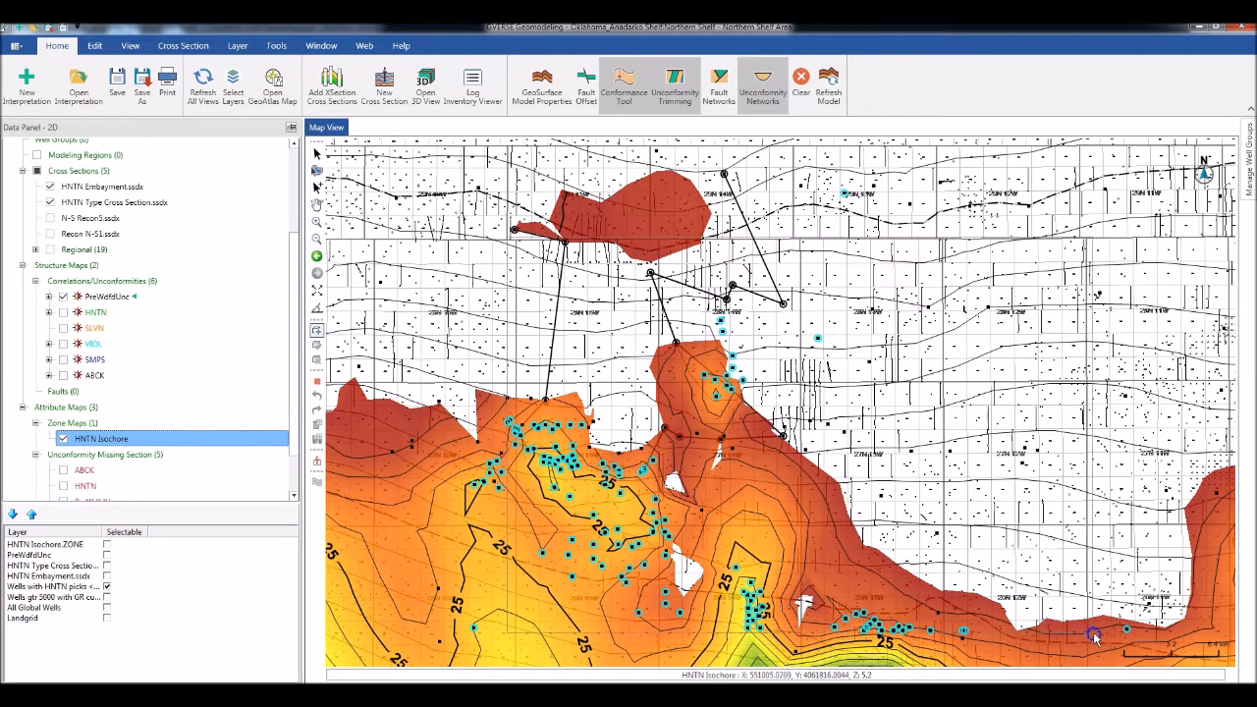
pyautogui.click(1092, 634)
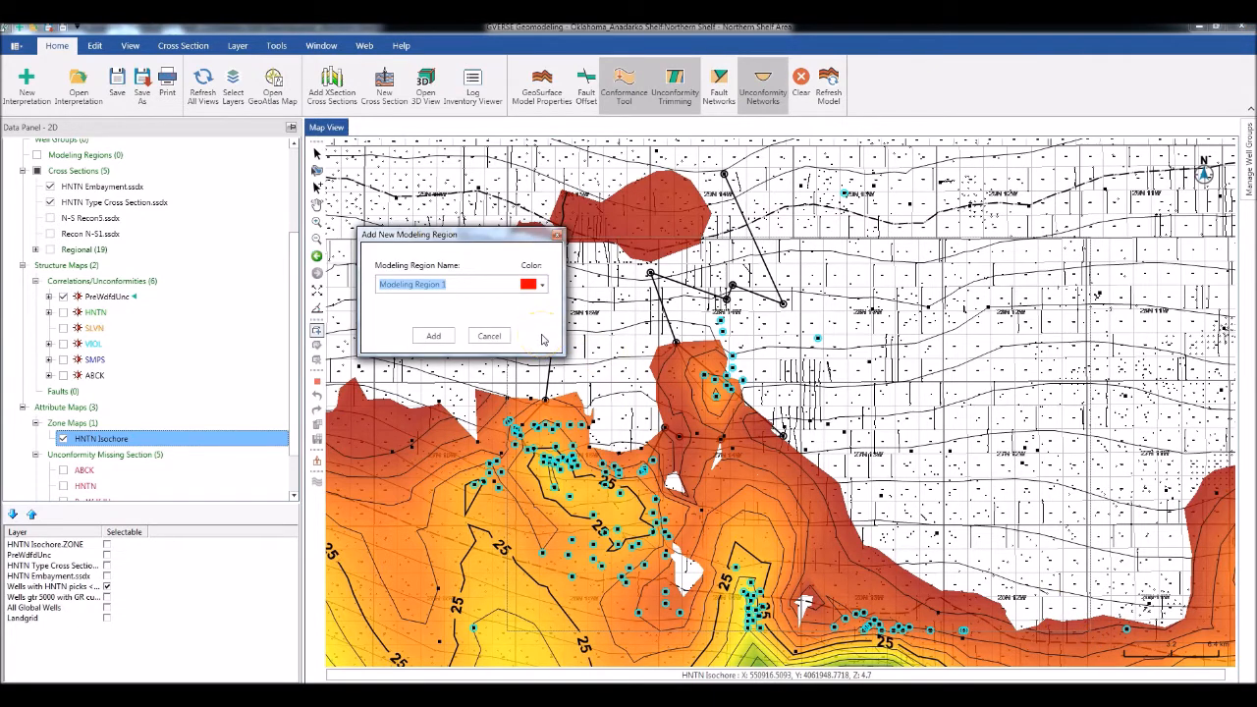
pyautogui.write('H')
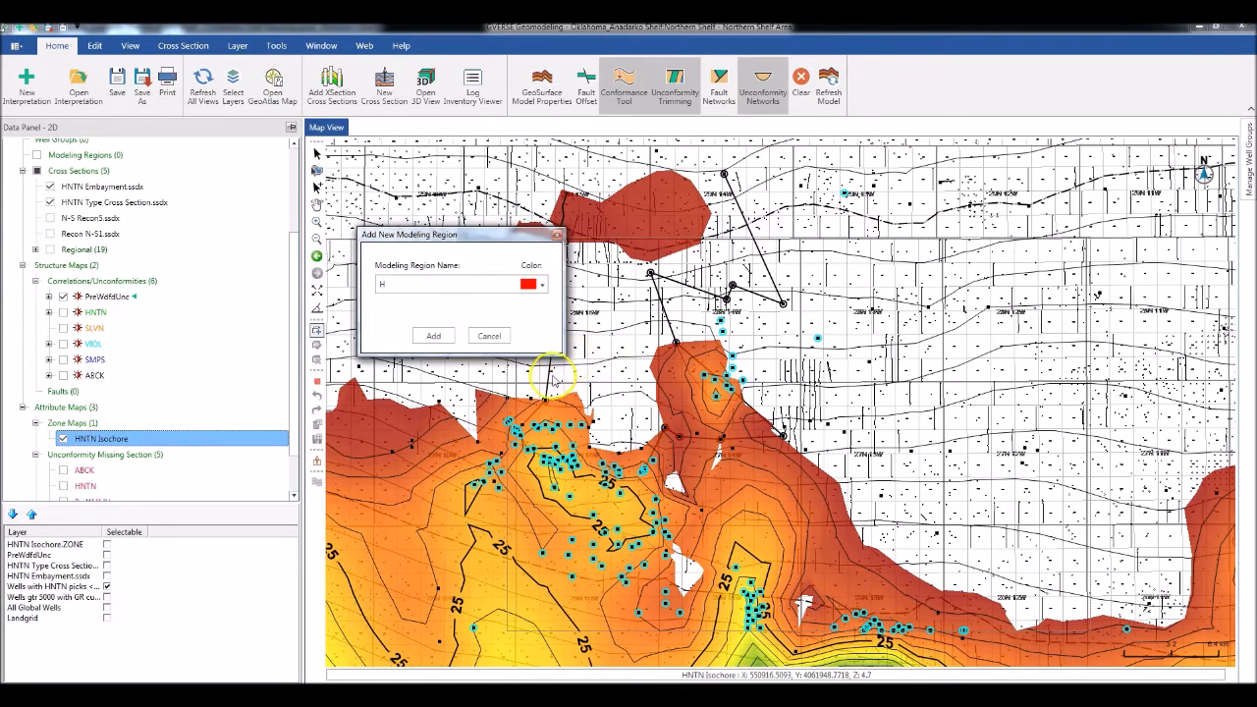
pyautogui.write('unton Play')
pyautogui.click(433, 335)
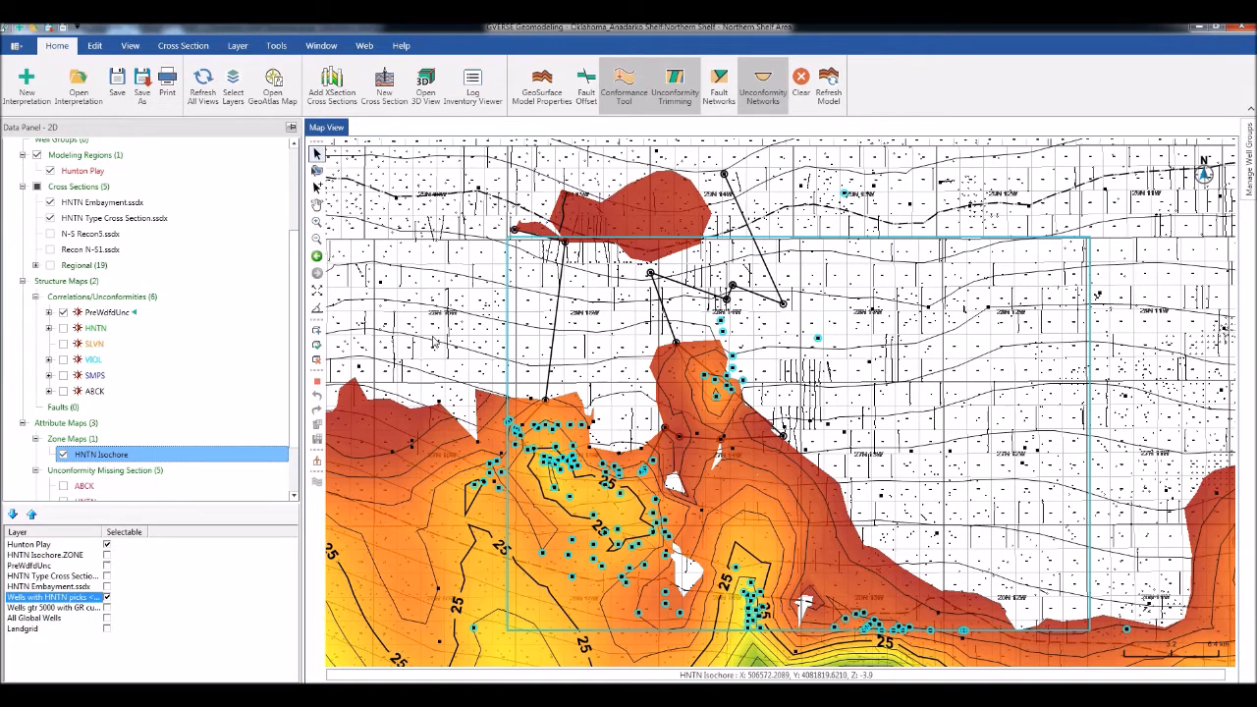
pyautogui.click(316, 345)
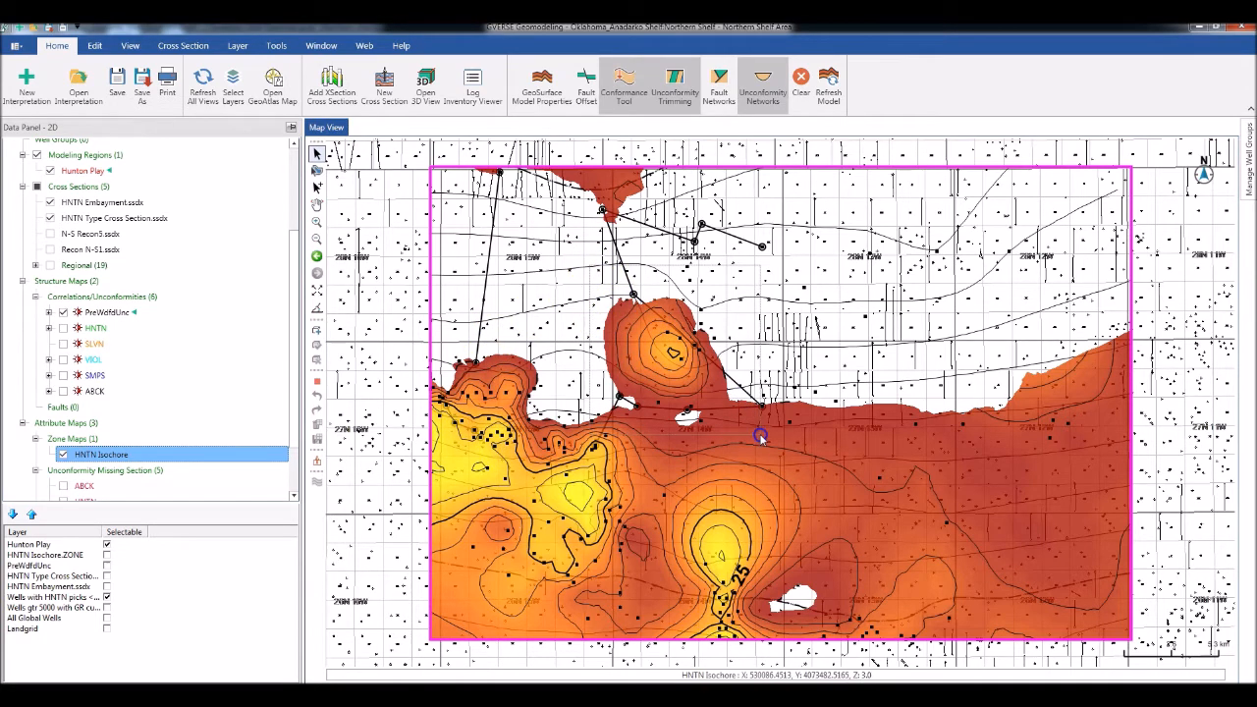
# Select the wells with HNTN picks at the embayment in 28N 14W and create a cross section through them in east-west direction
pyautogui.moveTo(591, 265); pyautogui.dragTo(761, 435)
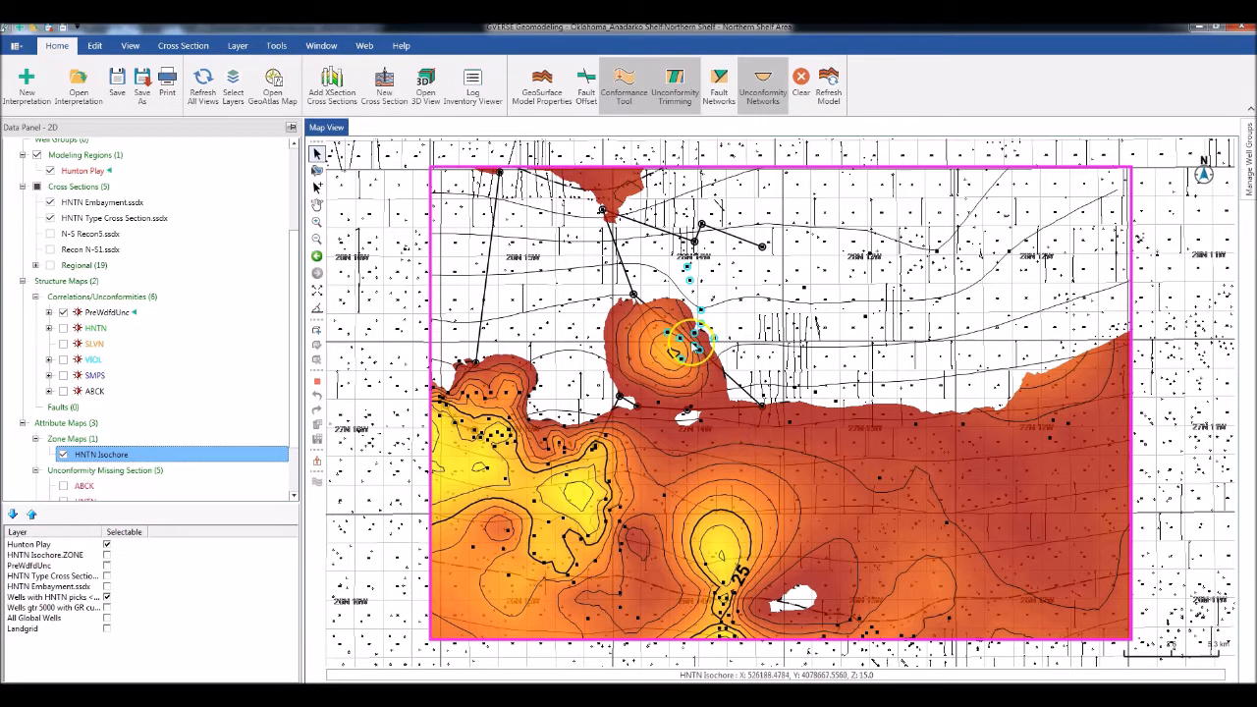
pyautogui.rightClick(692, 330)
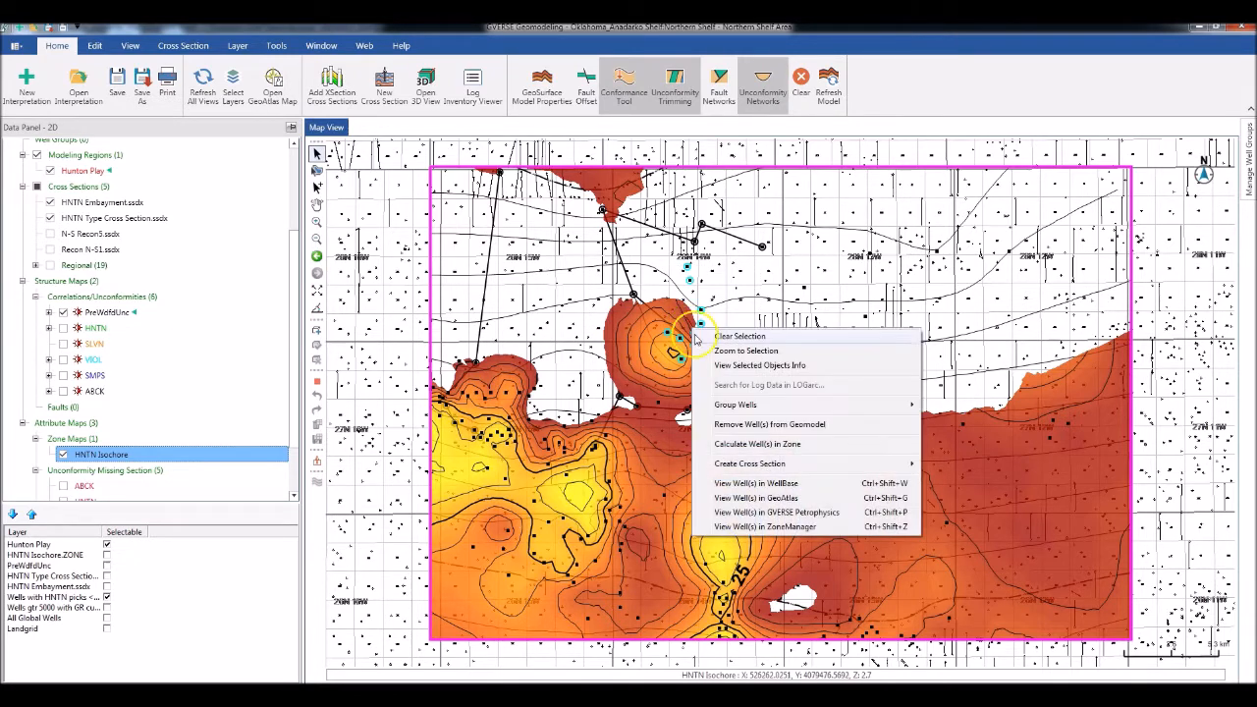
pyautogui.moveTo(735, 466)
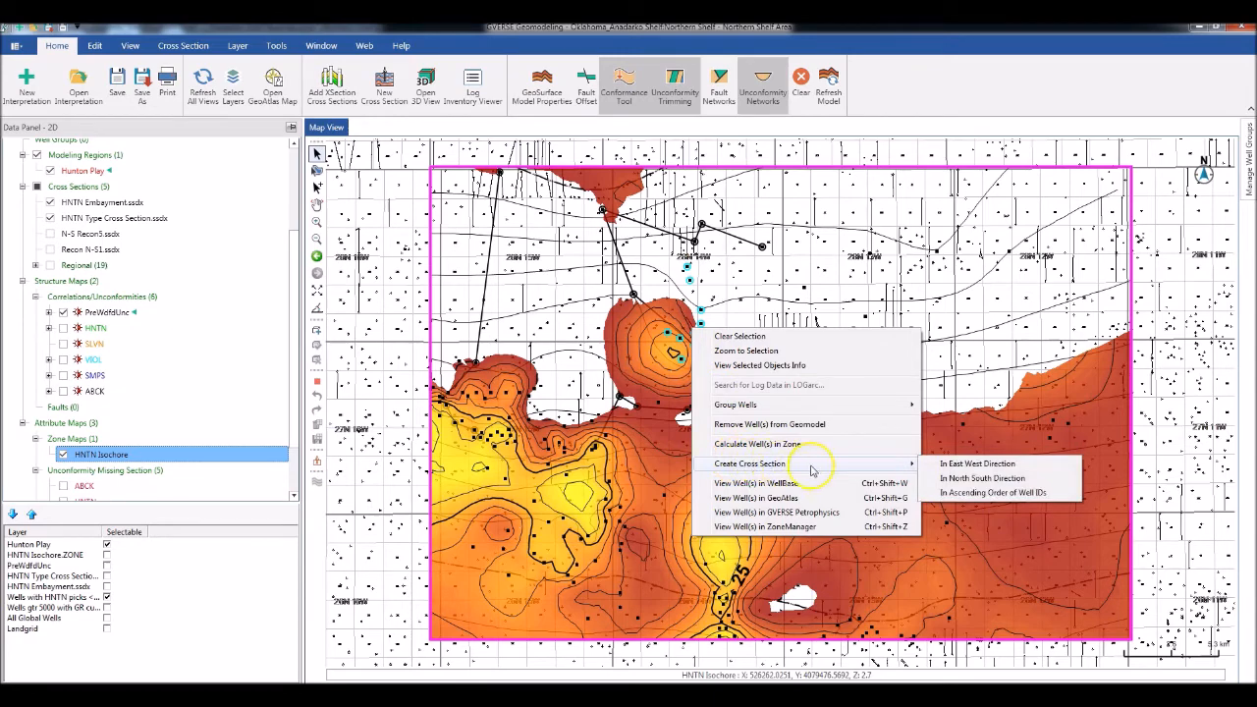
pyautogui.click(944, 463)
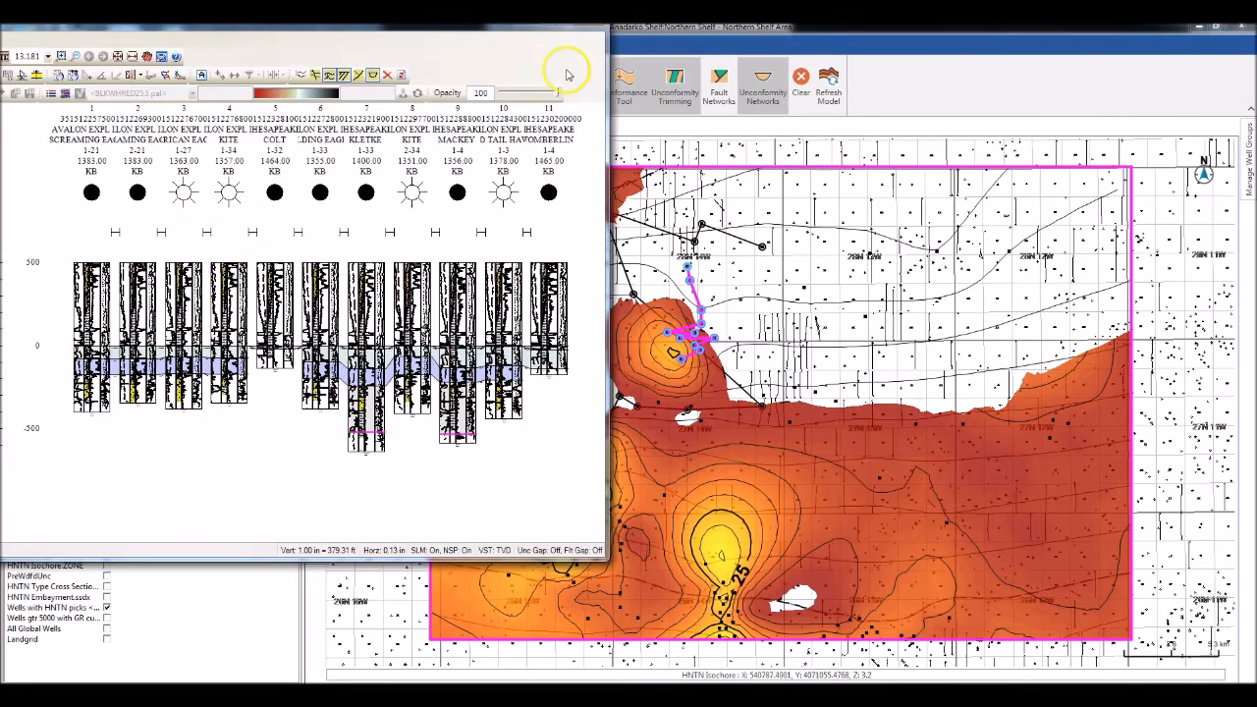
pyautogui.moveTo(477, 33); pyautogui.dragTo(472, 107)
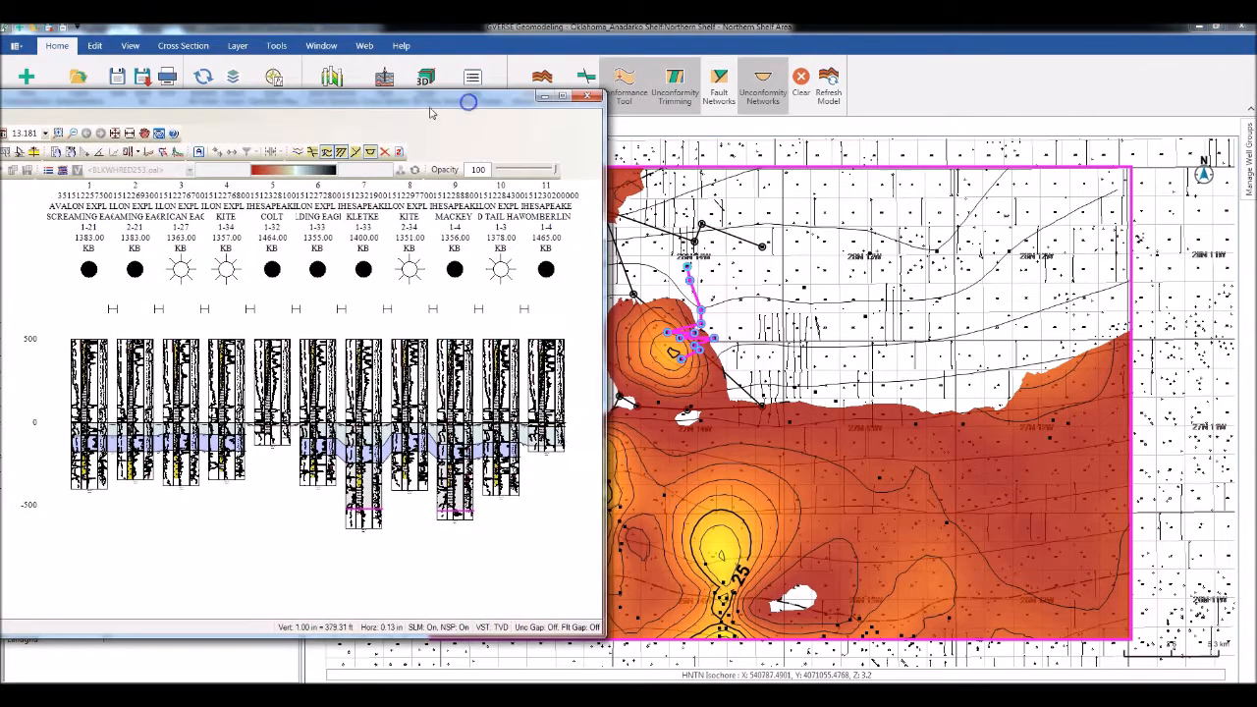
# Examine the correlated zones below the datum up close from well 5 to well 11 of the new cross section
pyautogui.click(57, 134)
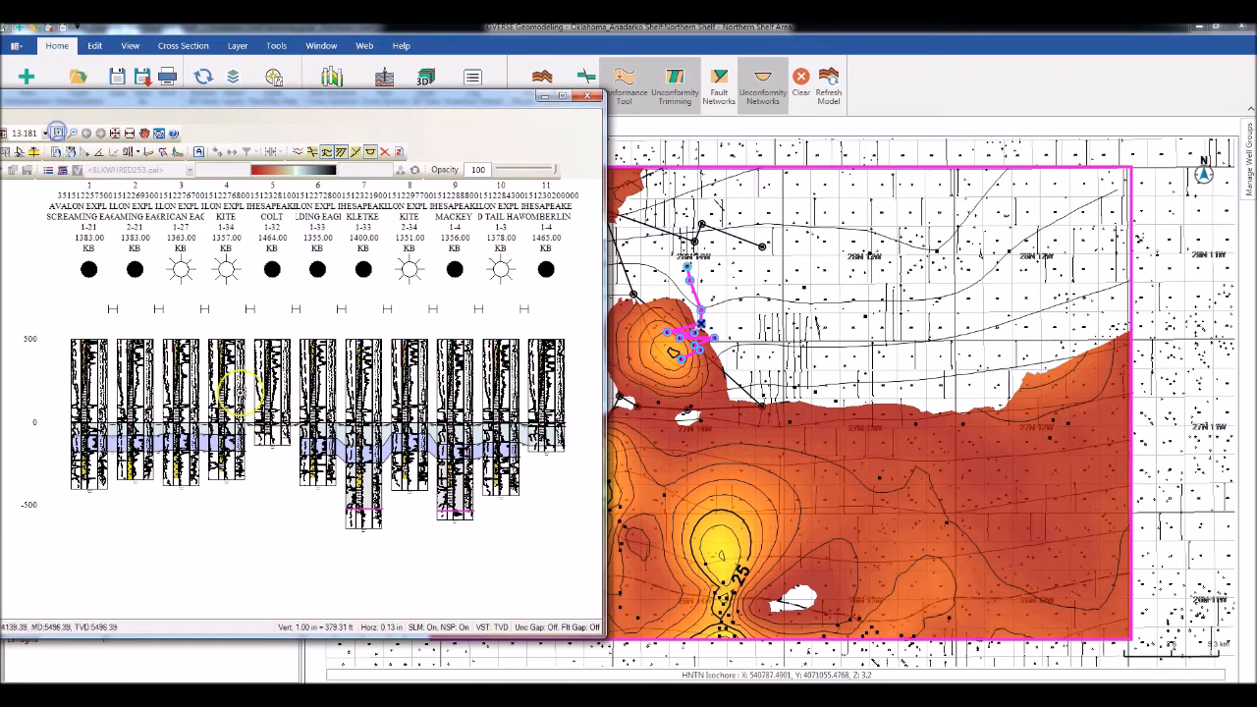
pyautogui.moveTo(245, 392); pyautogui.dragTo(417, 483)
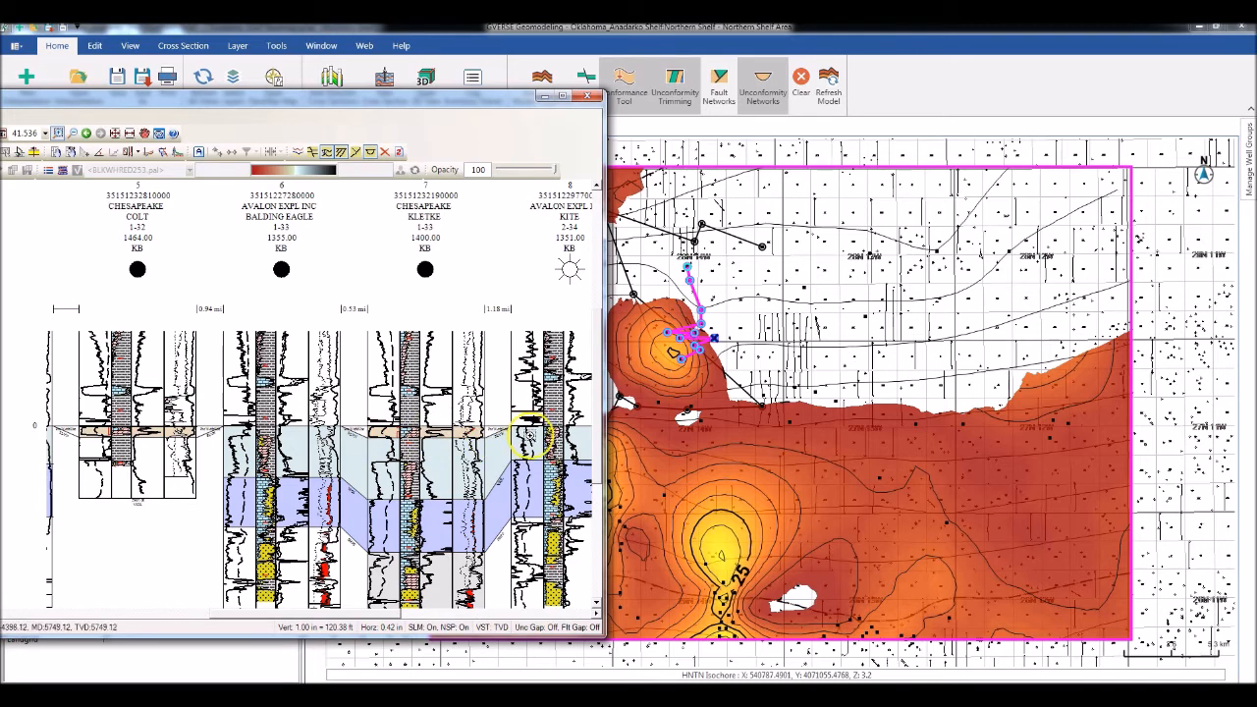
pyautogui.click(596, 611)
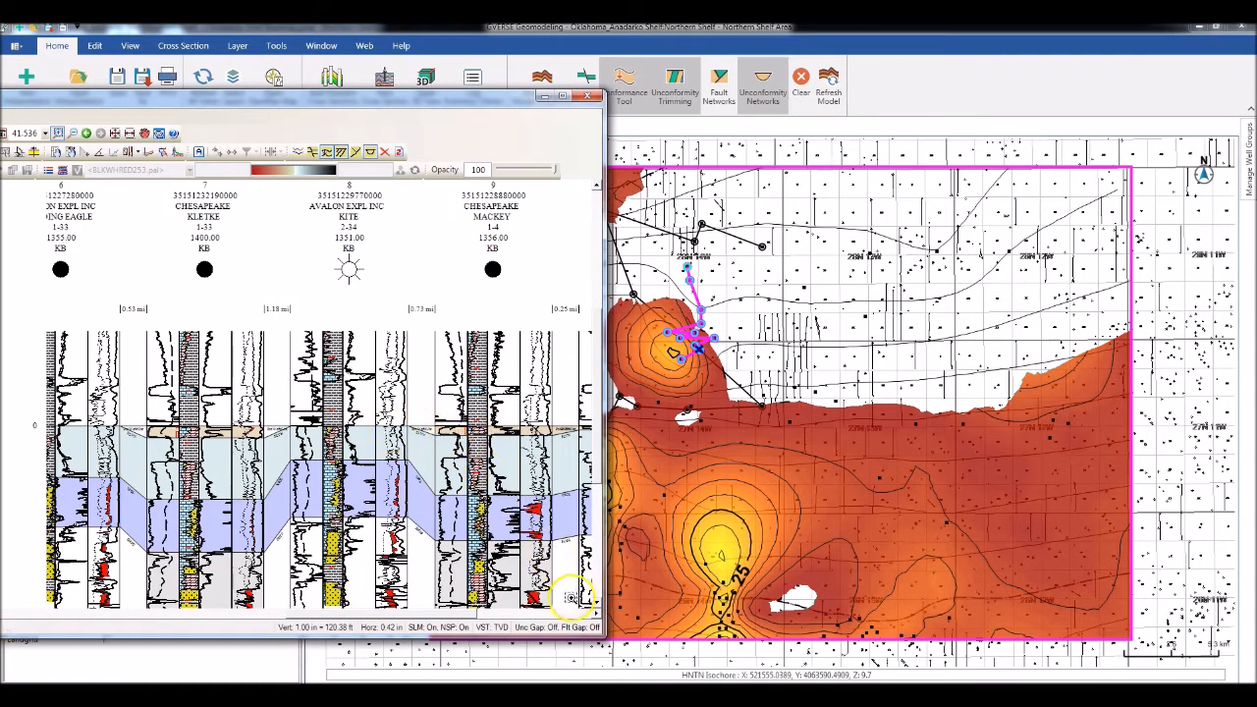
pyautogui.click(595, 611)
pyautogui.click(595, 611)
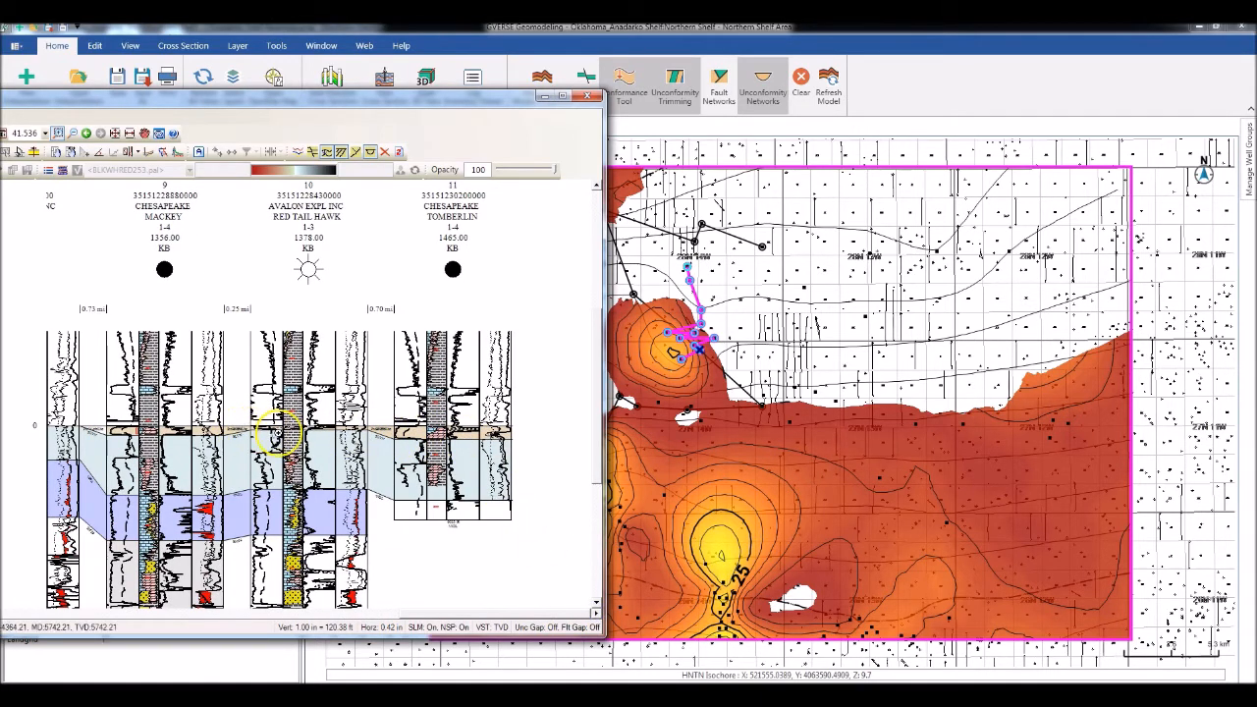
# Follow the correlated zones back along the cross section from well 11 to well 1, checking where the thin HNTN interval pinches out
pyautogui.press('Left')
pyautogui.press('Left')
pyautogui.press('Left')
pyautogui.press('Left')
pyautogui.press('Left')
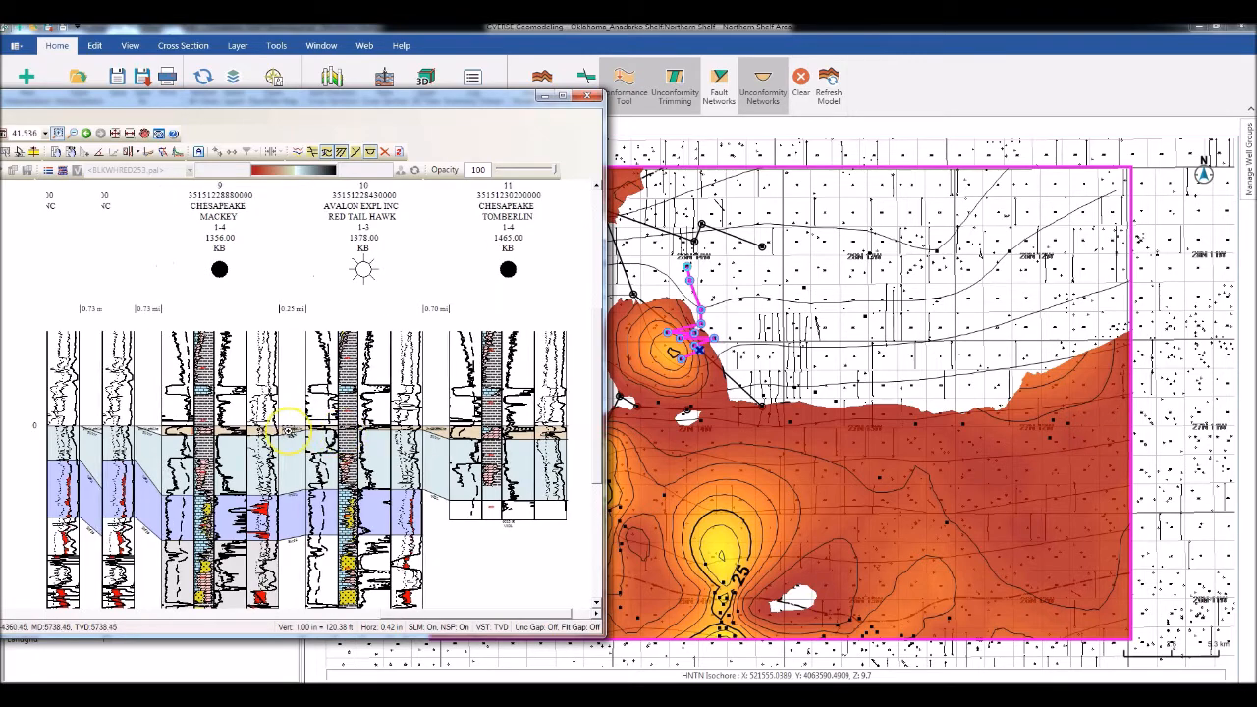
pyautogui.press('Left')
pyautogui.press('Left')
pyautogui.press('Left')
pyautogui.press('Left')
pyautogui.press('Left')
pyautogui.press('Left')
pyautogui.press('Left')
pyautogui.press('Left')
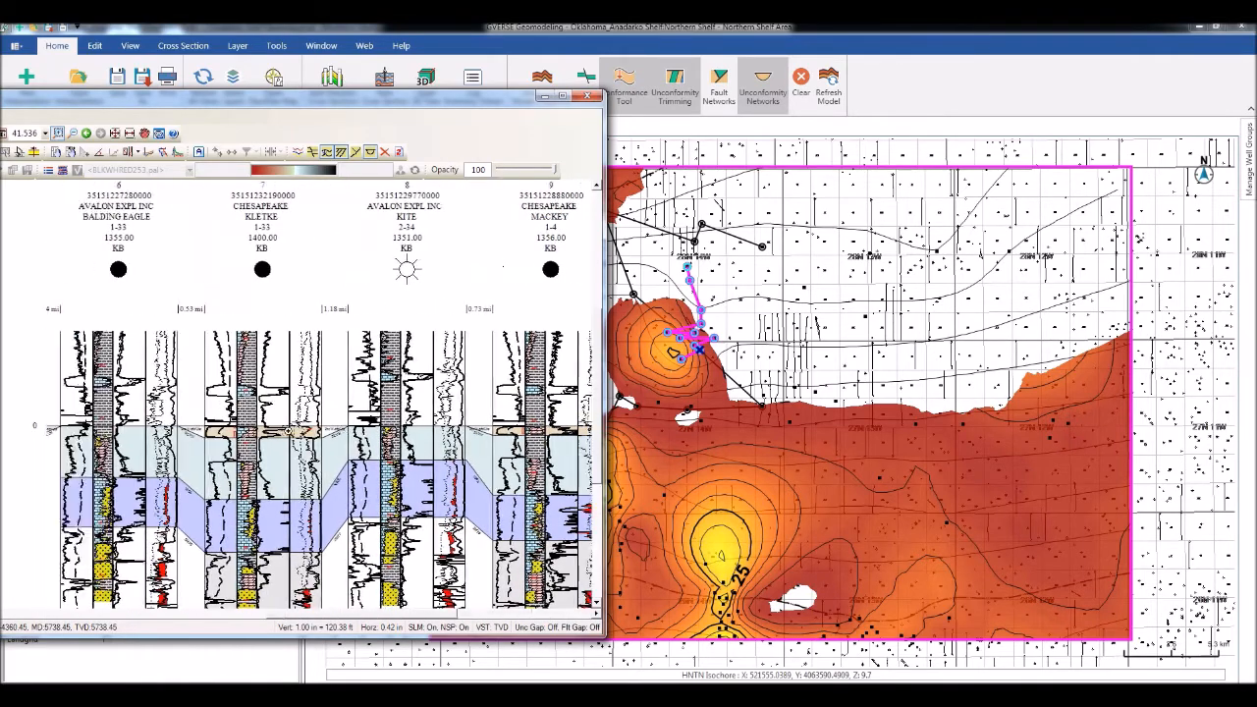
pyautogui.press('Left')
pyautogui.press('Left')
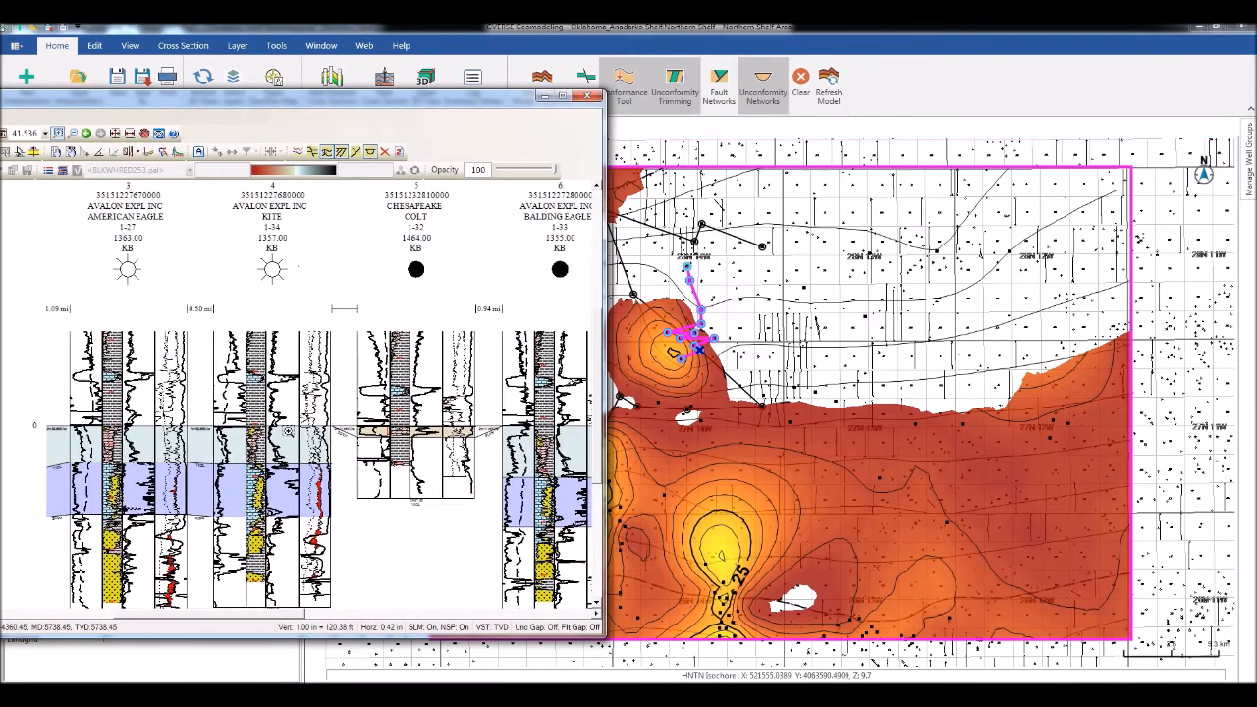
pyautogui.press('Left')
pyautogui.press('Left')
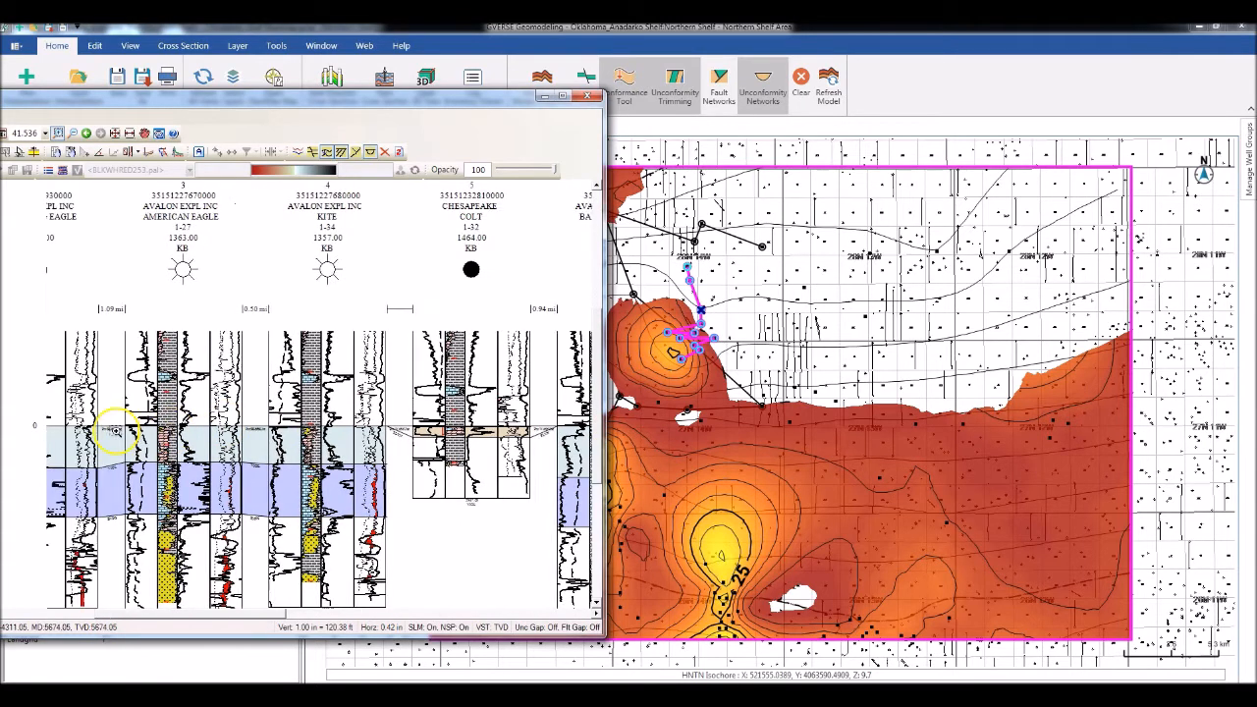
pyautogui.press('Left')
pyautogui.press('Left')
pyautogui.press('Left')
pyautogui.press('Left')
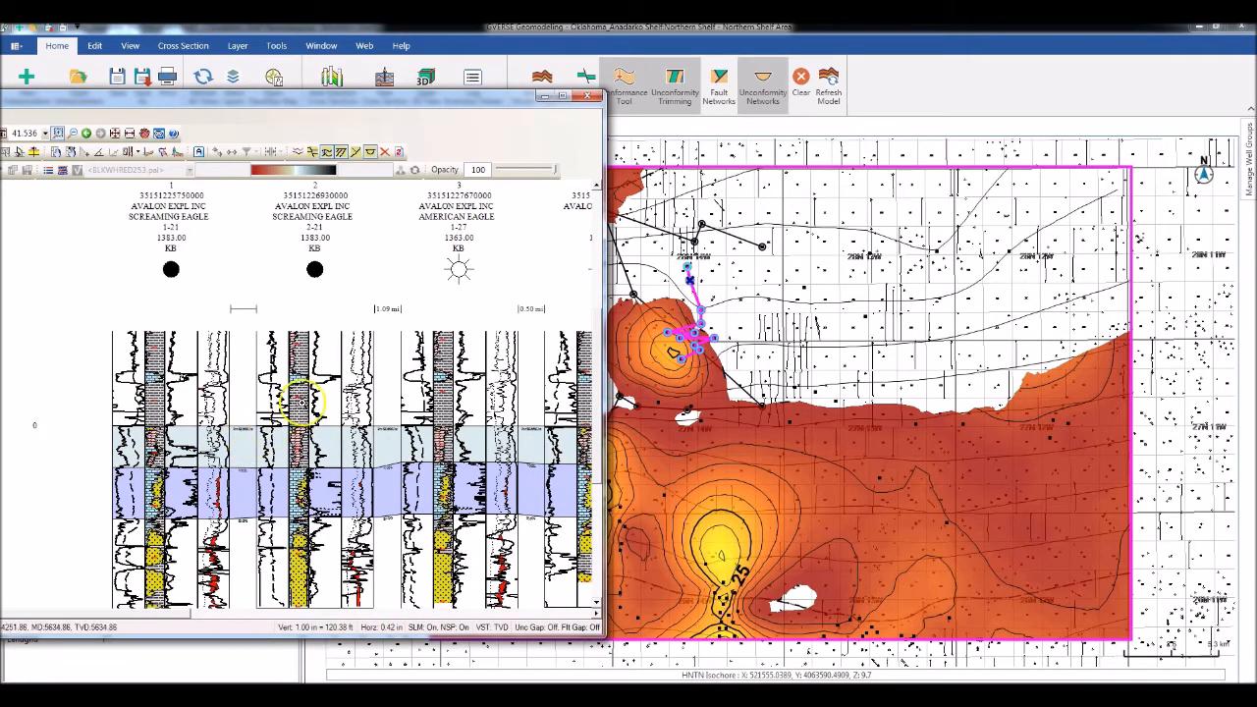
# Close the untitled cross section without saving it and return to the HNTN isochore map
pyautogui.click(586, 96)
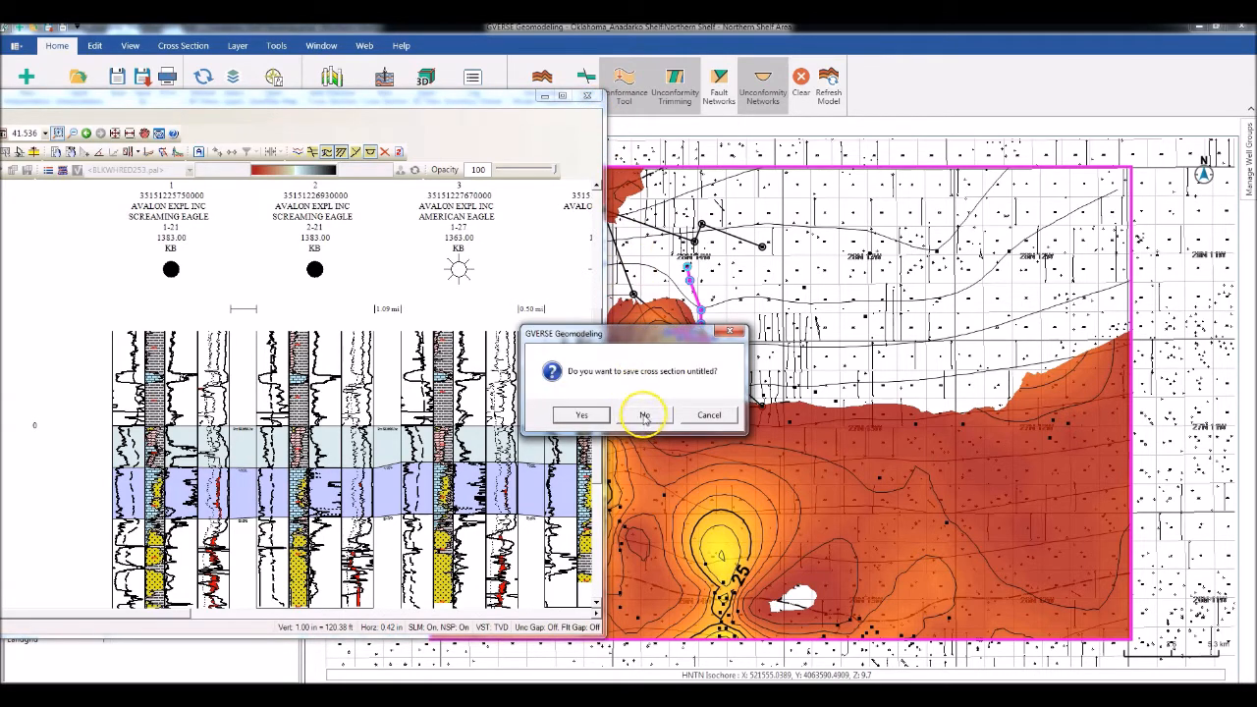
pyautogui.click(644, 415)
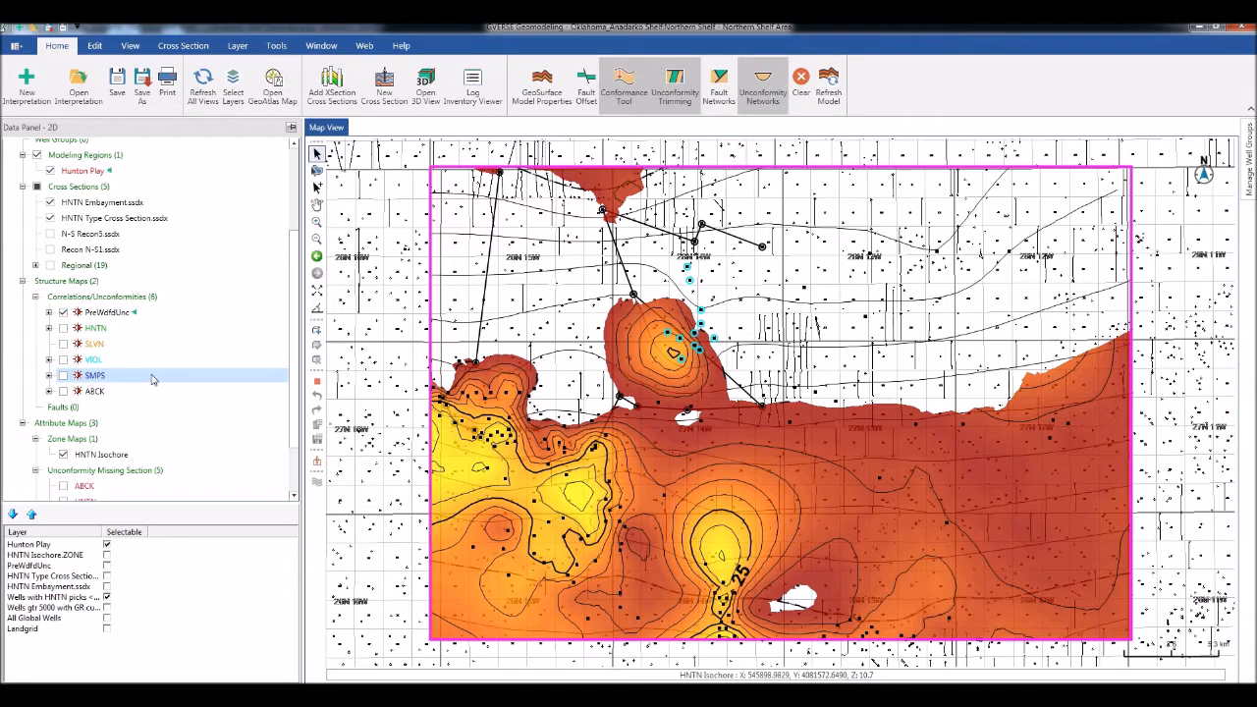
pyautogui.click(127, 627)
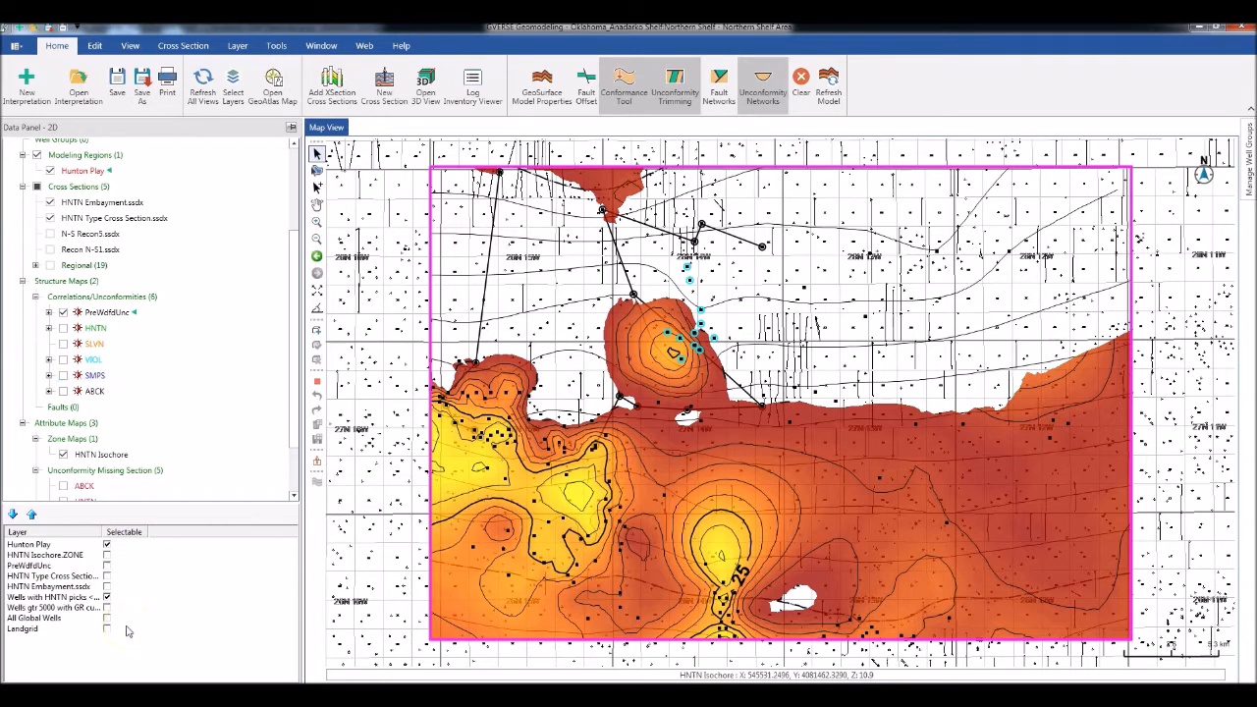